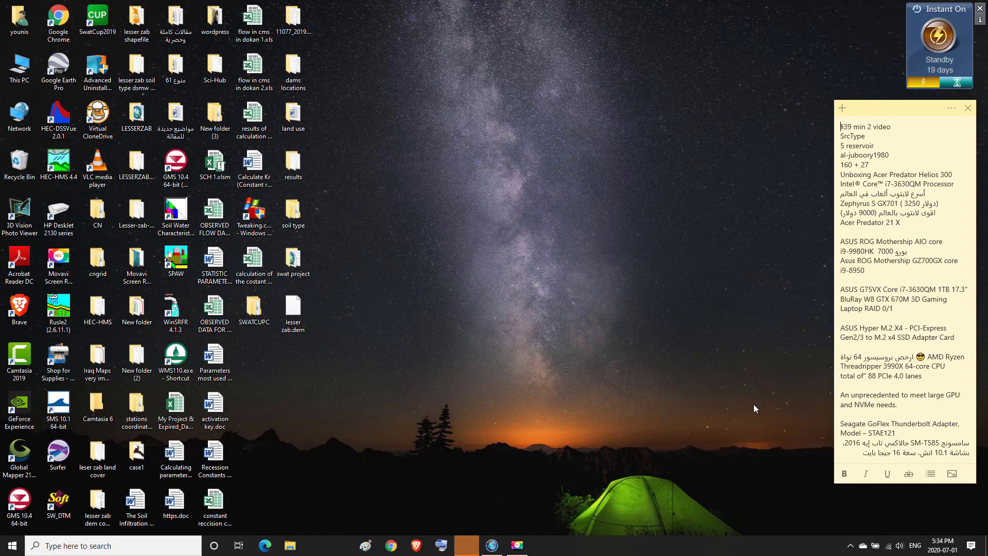
Open the desktop SWATCUPC folder to reveal the LZRB.Sufi2.SwatCup project folder
click(251, 314)
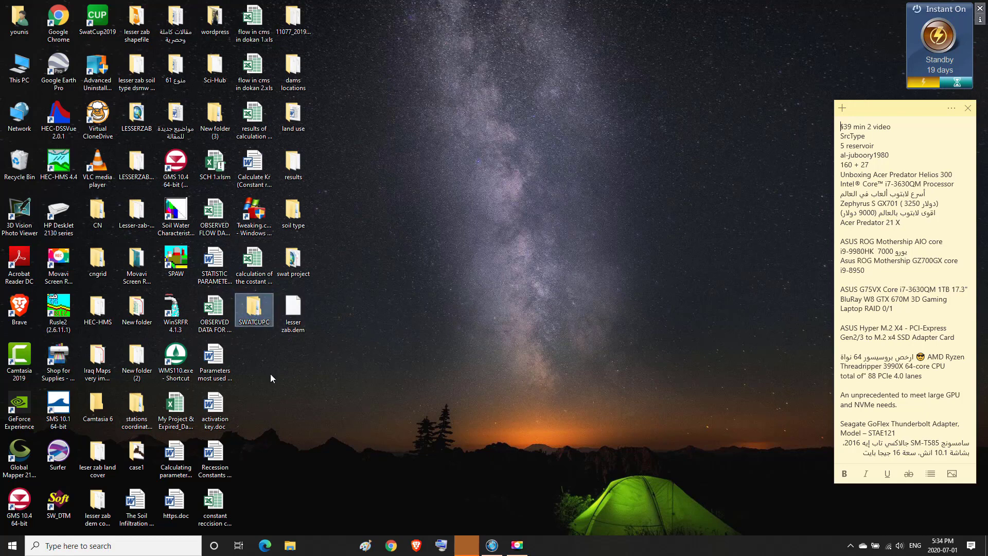
double_click(253, 308)
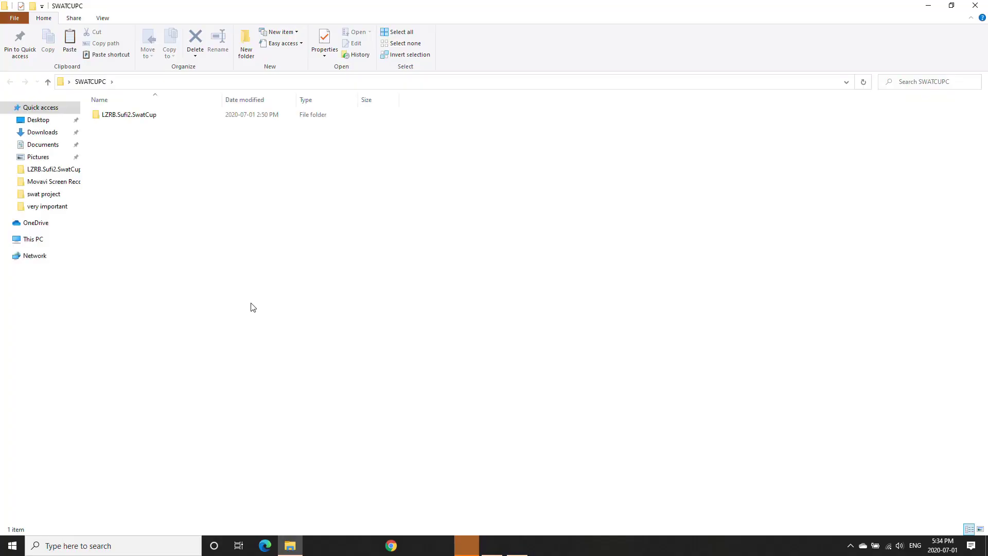
Navigate into LZRB.Sufi2.SwatCup > Iterations > E > Sufi2.Out
double_click(123, 115)
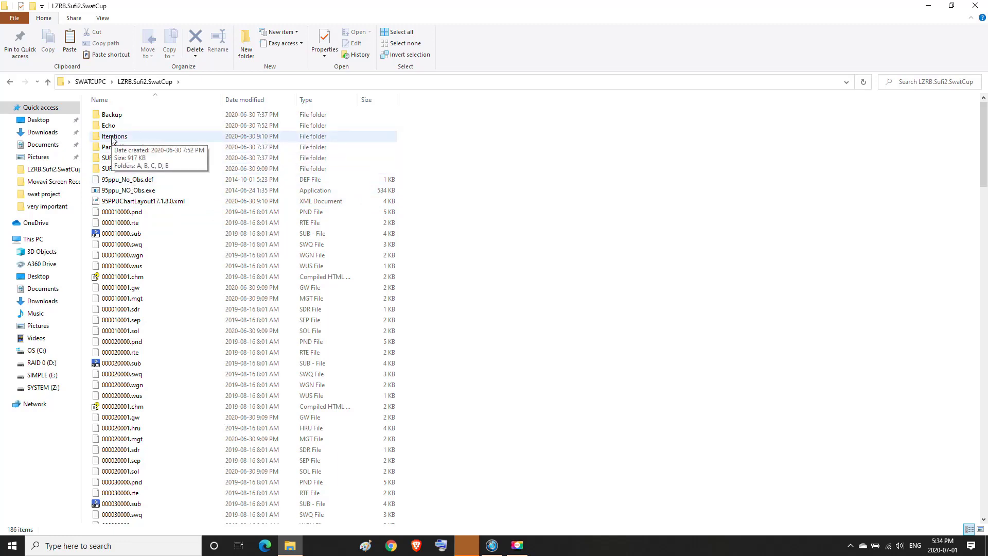
click(113, 138)
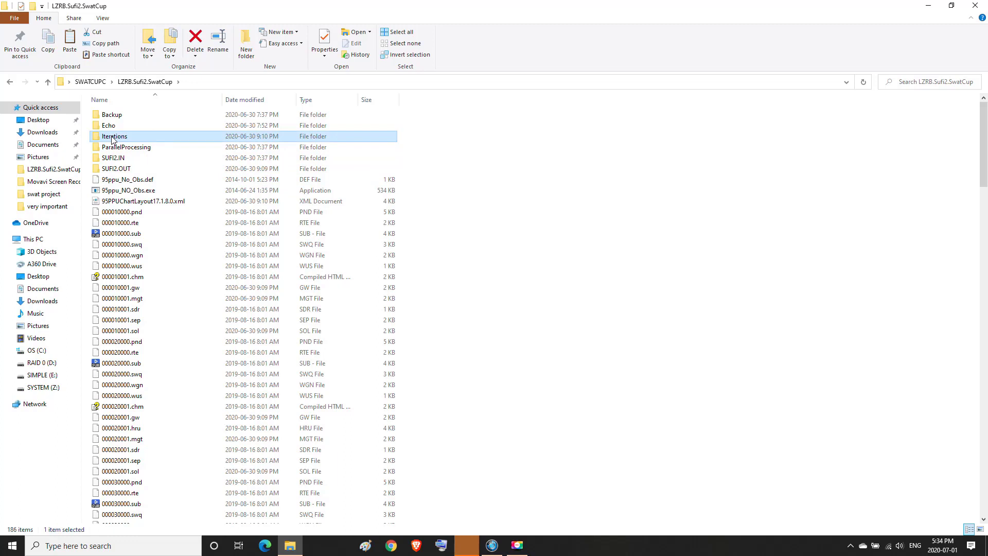
double_click(113, 138)
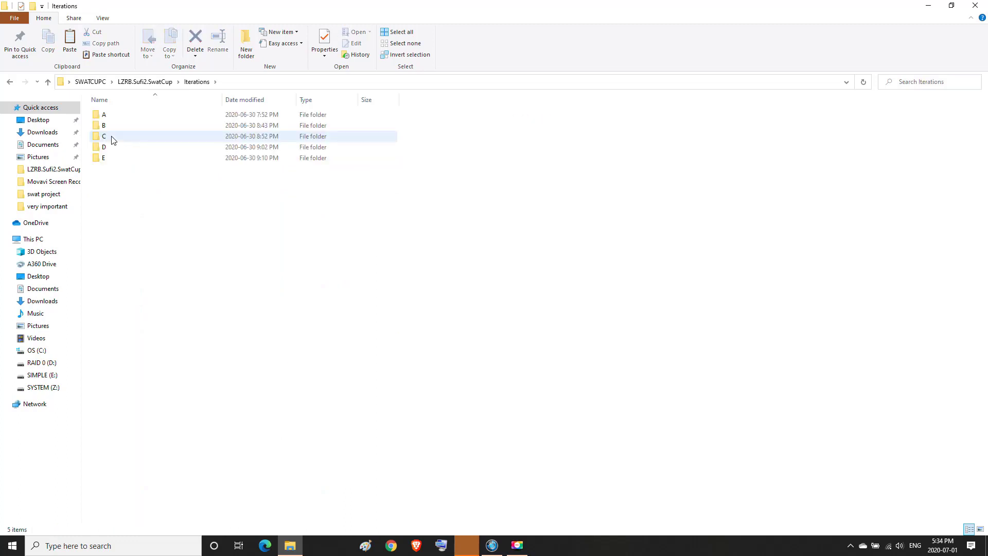
click(103, 163)
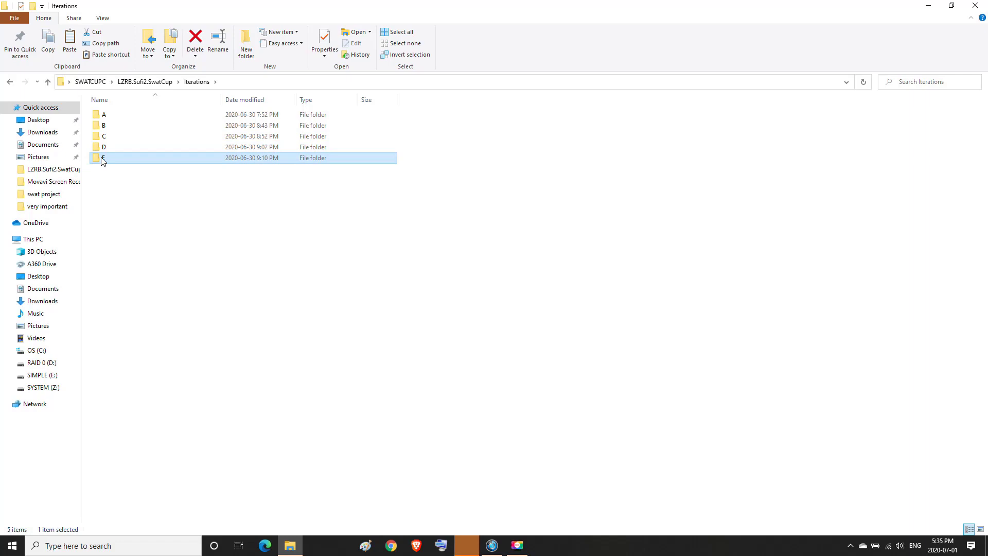
double_click(102, 160)
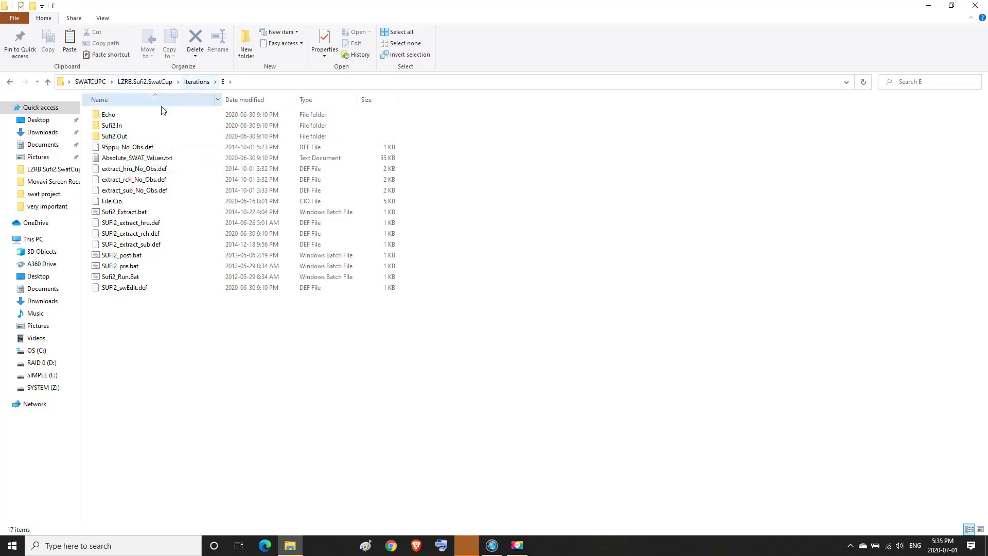
double_click(116, 137)
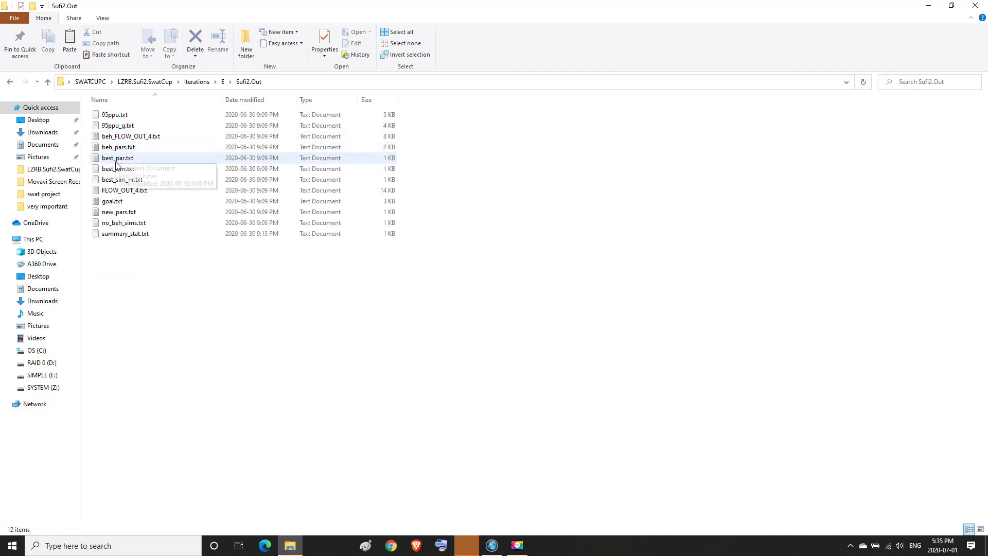
Open best_par.txt from the Sufi2.Out result files in Notepad
mouse_move(117, 165)
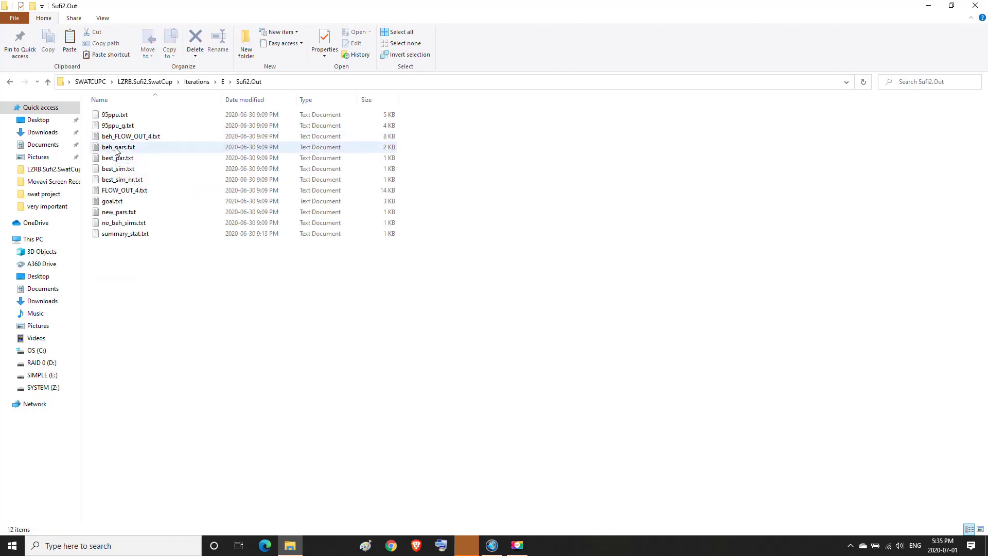
click(116, 151)
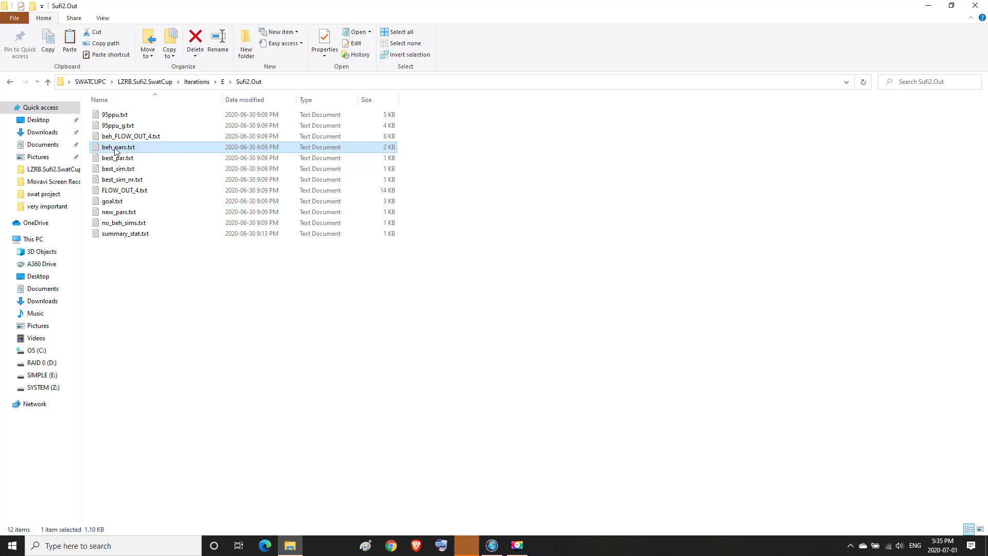
click(116, 149)
click(114, 161)
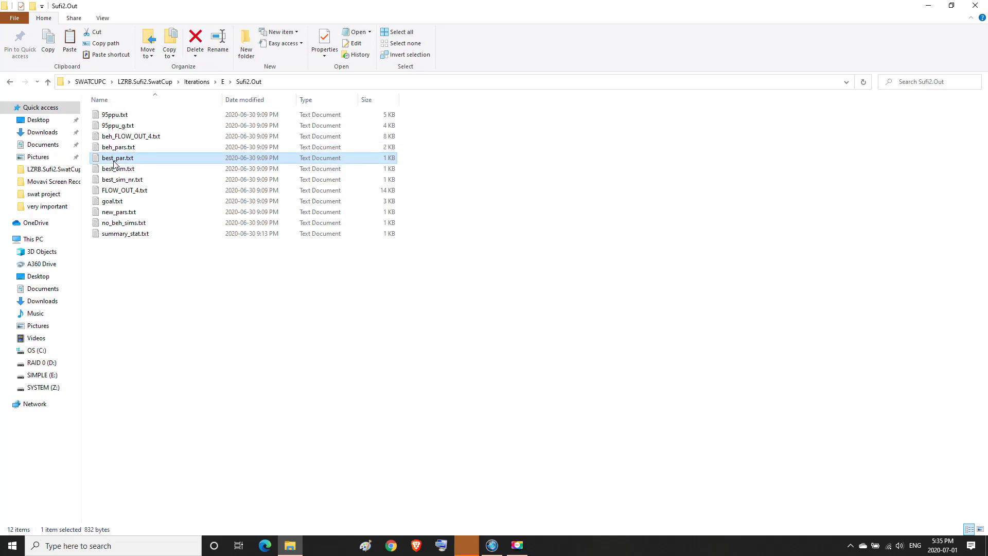
double_click(114, 164)
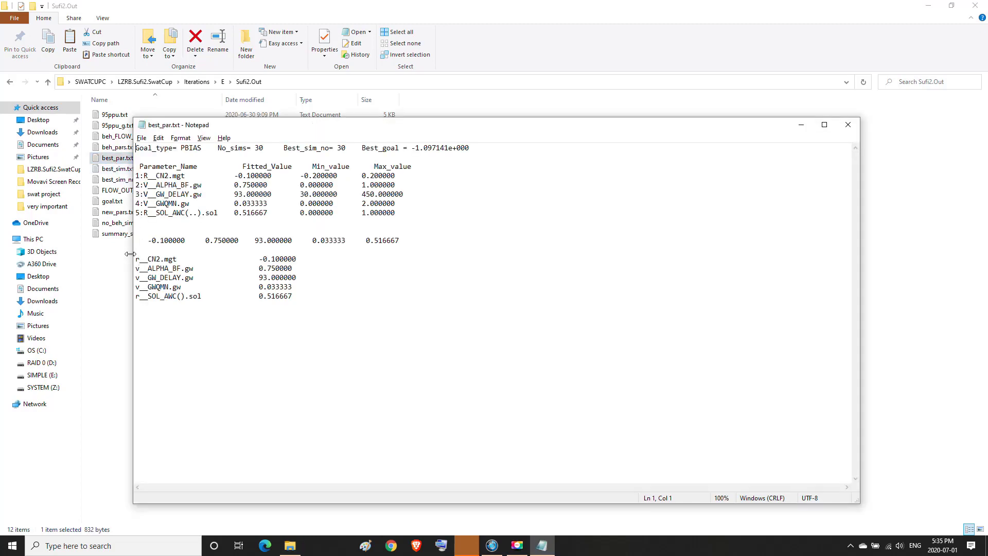
Review the five fitted parameter values, such as v__GW_DELAY.gw = 93, then close Notepad
drag(135, 259, 292, 305)
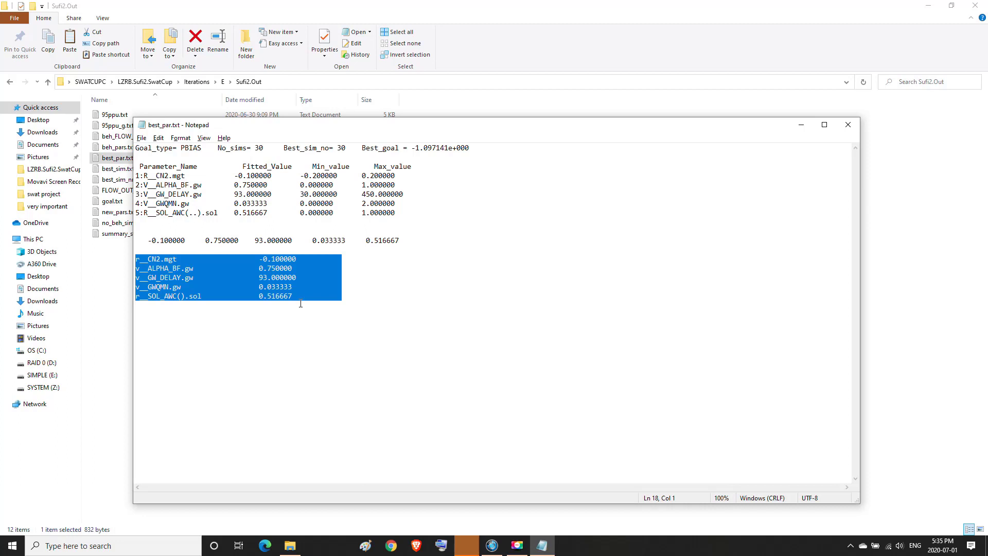
click(211, 306)
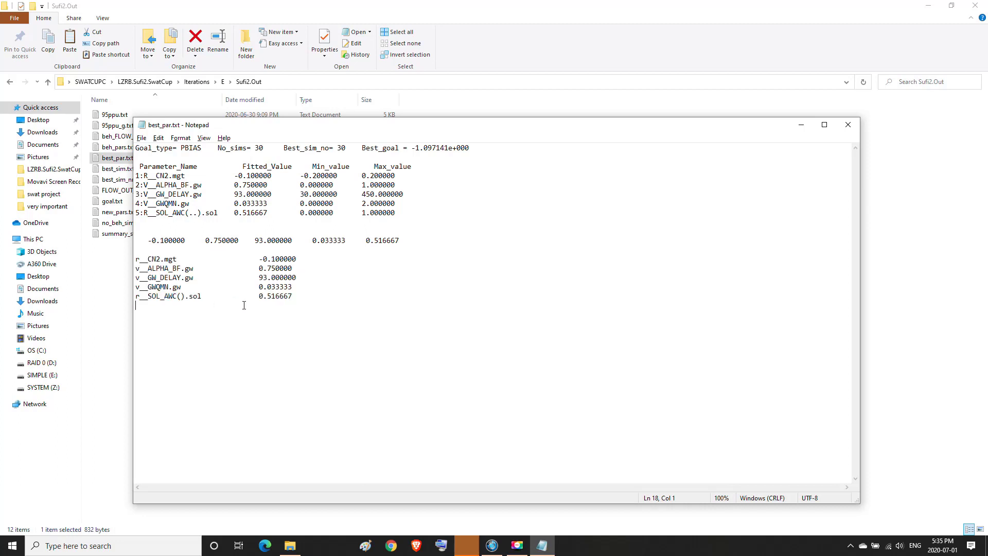
click(849, 126)
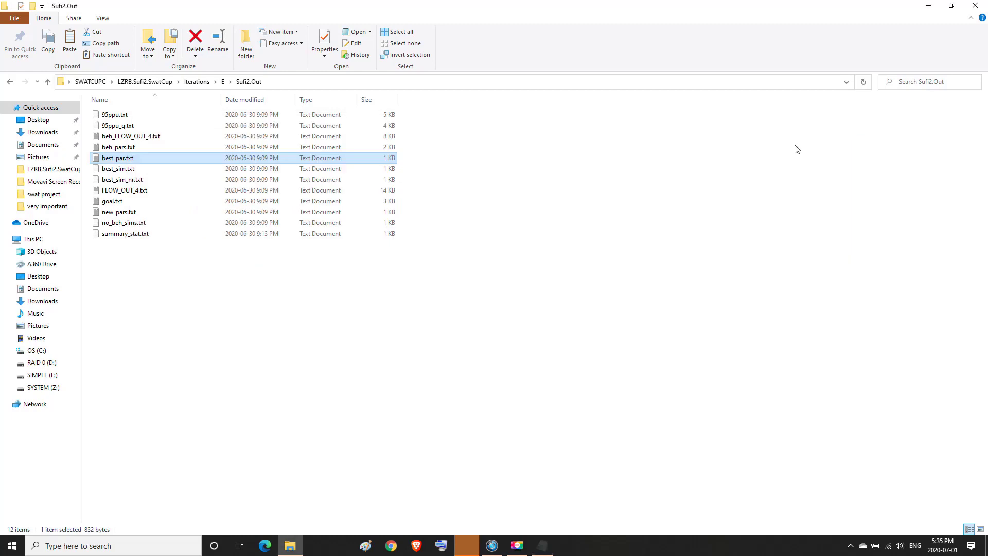
Go back to the LZRB.Sufi2.SwatCup project folder and scroll down its file list
click(10, 82)
click(11, 81)
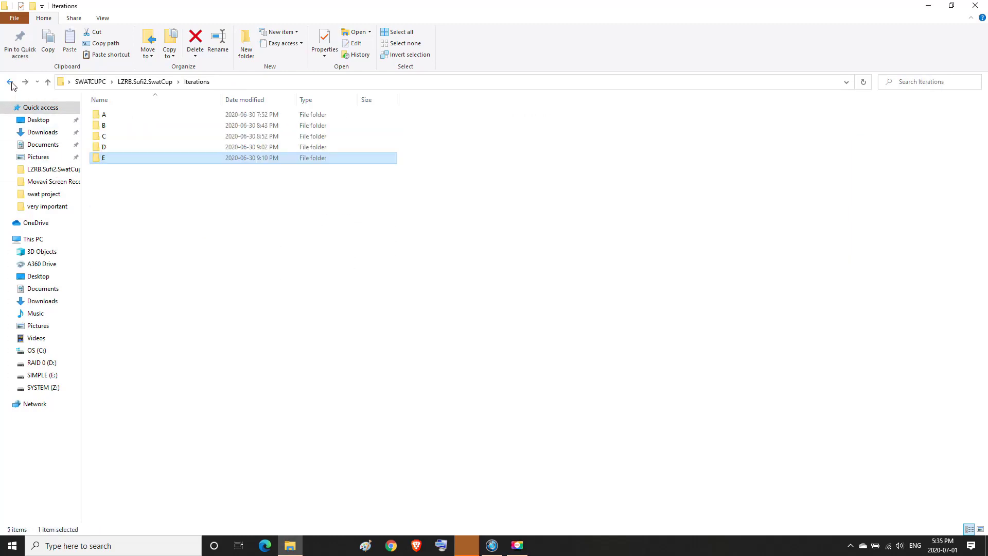
click(11, 82)
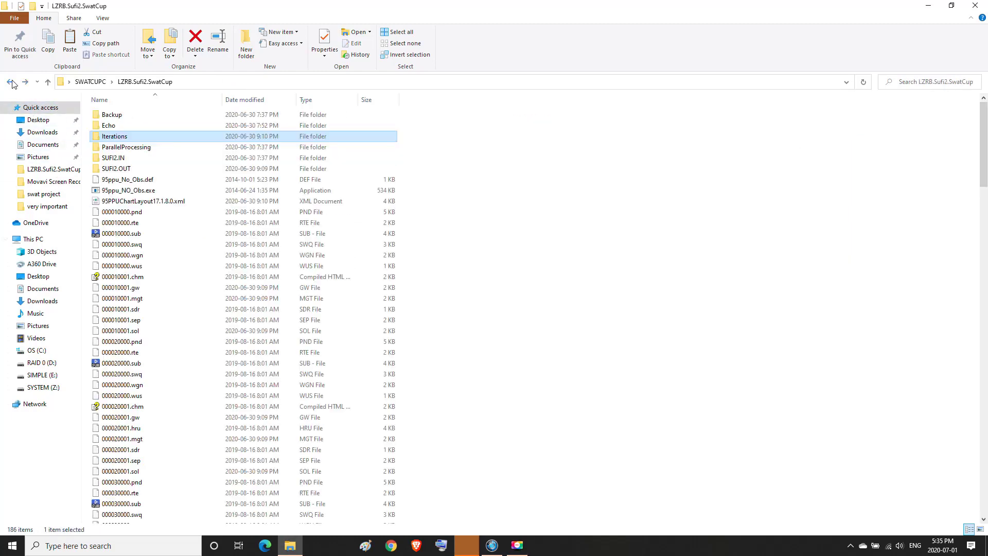
drag(984, 147, 976, 469)
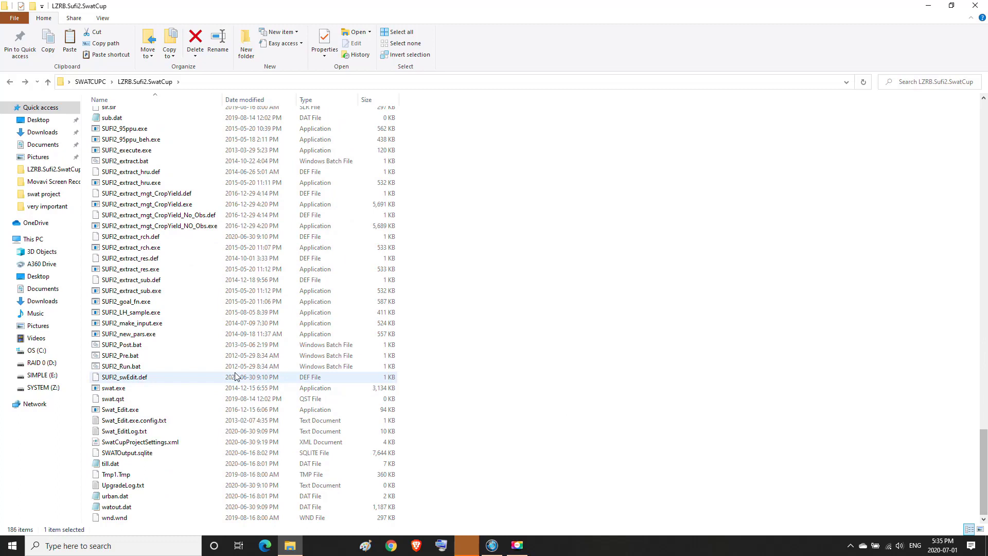
Run Swat_Edit.exe to write the fitted parameters into the .mgt, .gw and .sol files
click(120, 410)
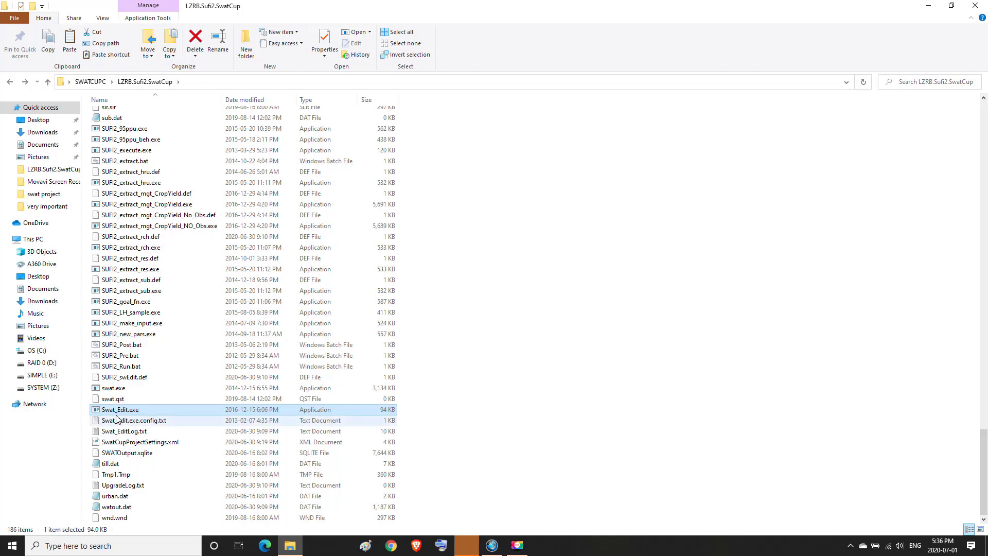
mouse_move(121, 410)
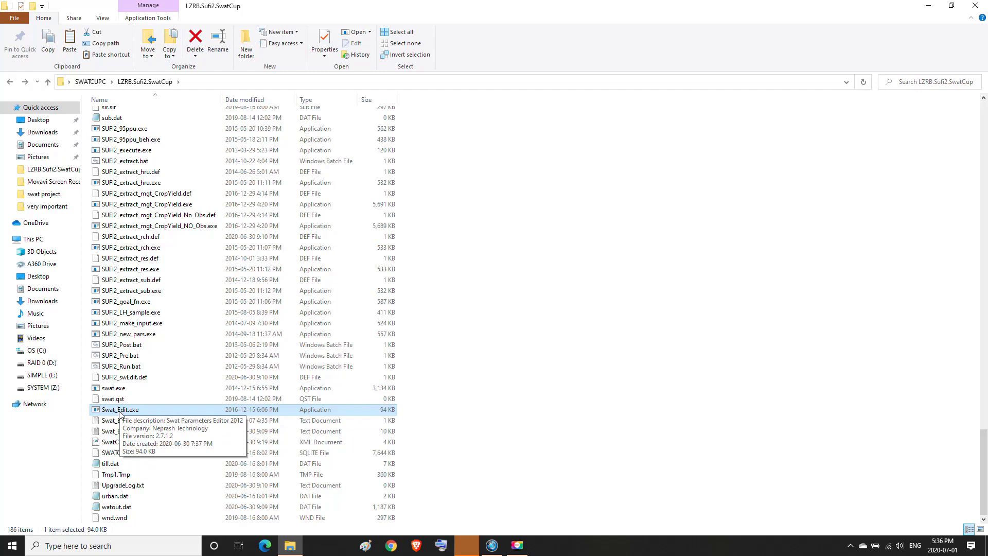
right_click(119, 410)
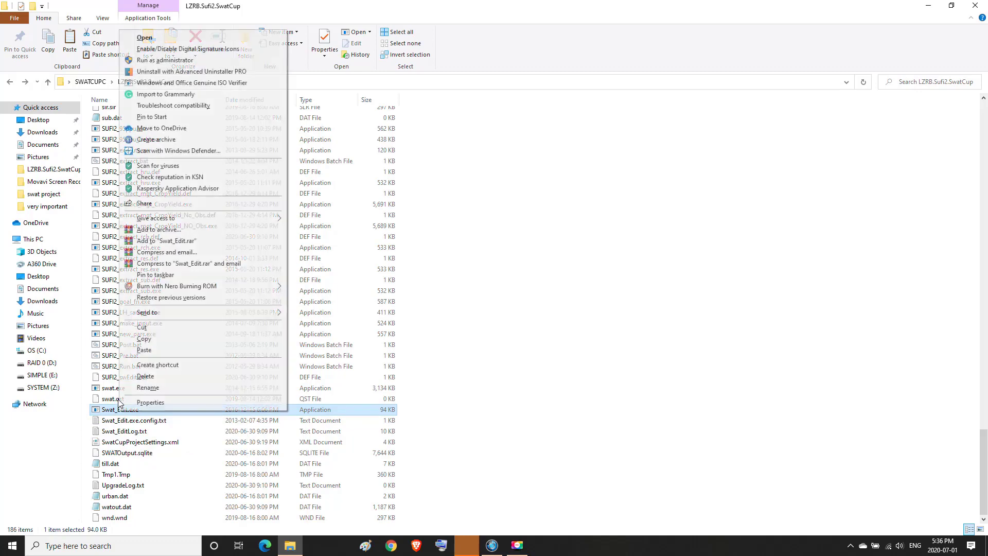
click(153, 39)
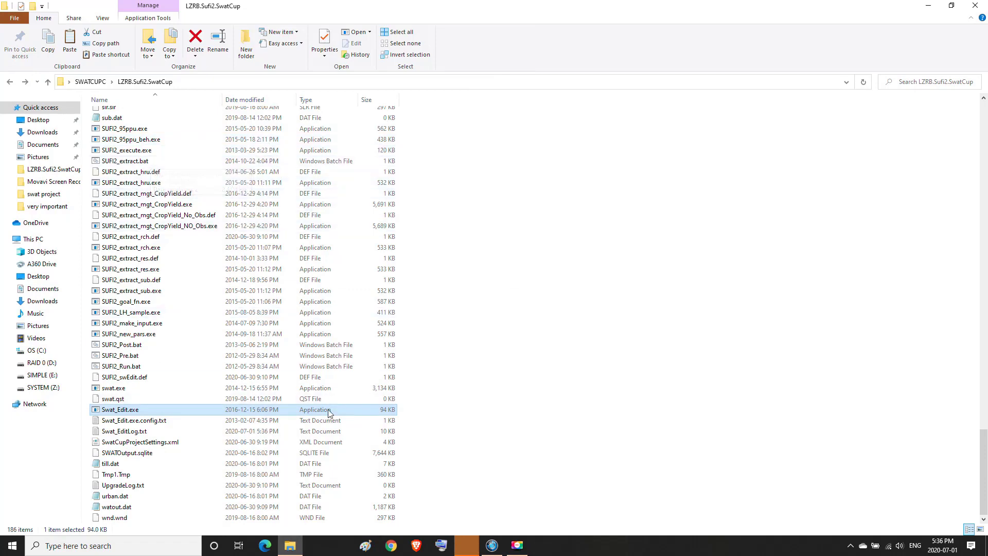
click(514, 295)
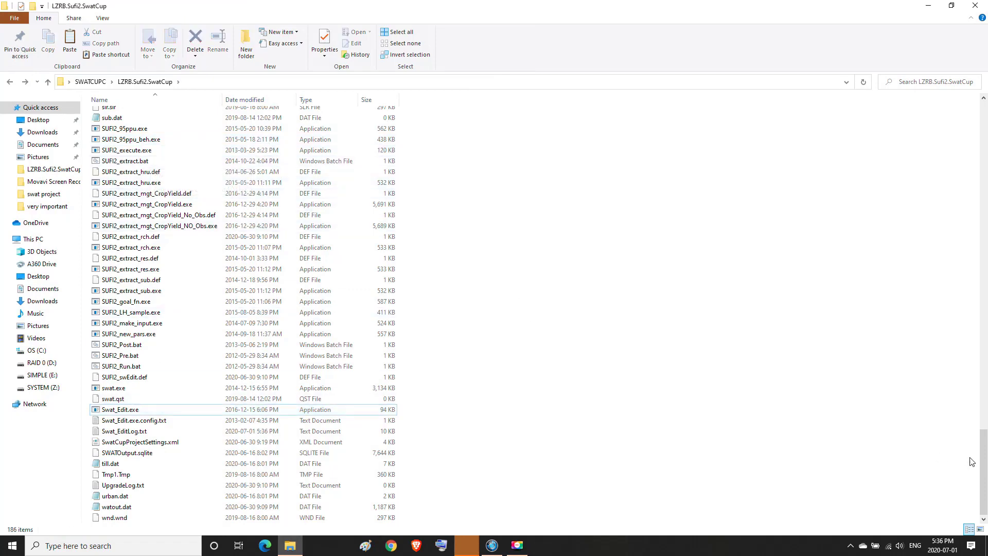
drag(985, 460, 985, 217)
click(986, 431)
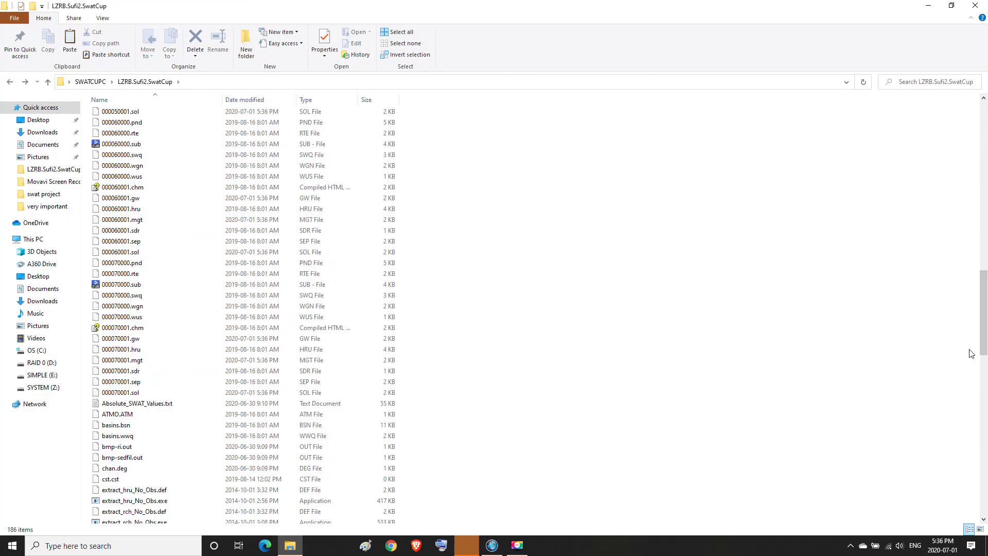
drag(986, 320, 987, 144)
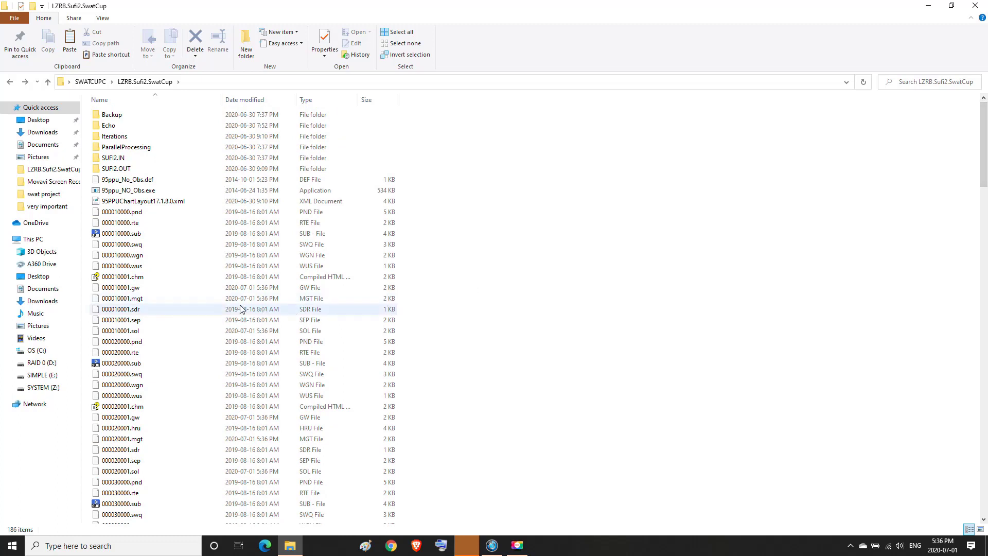
Open 000010001.mgt in Notepad, confirm CN2 reads 76.5, then minimize it
click(129, 302)
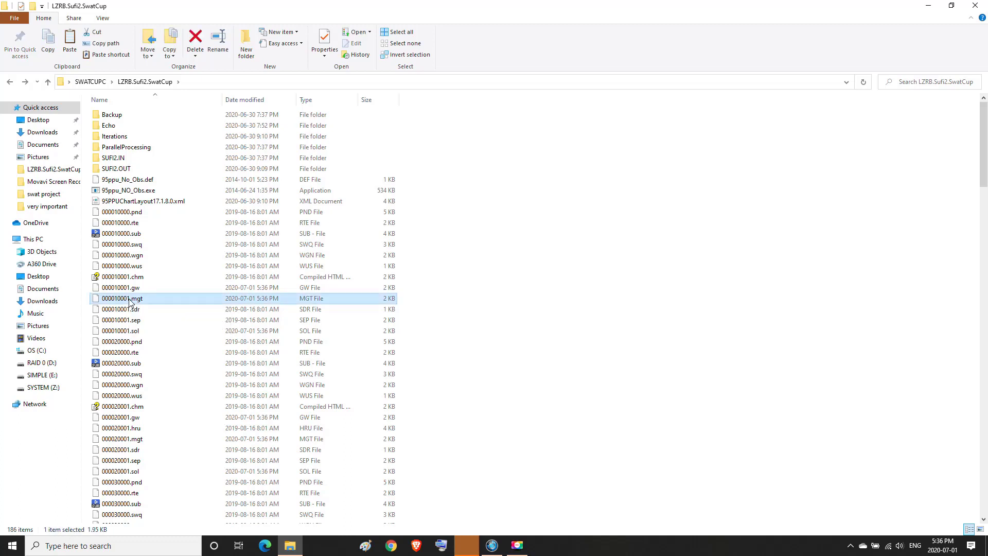
right_click(129, 302)
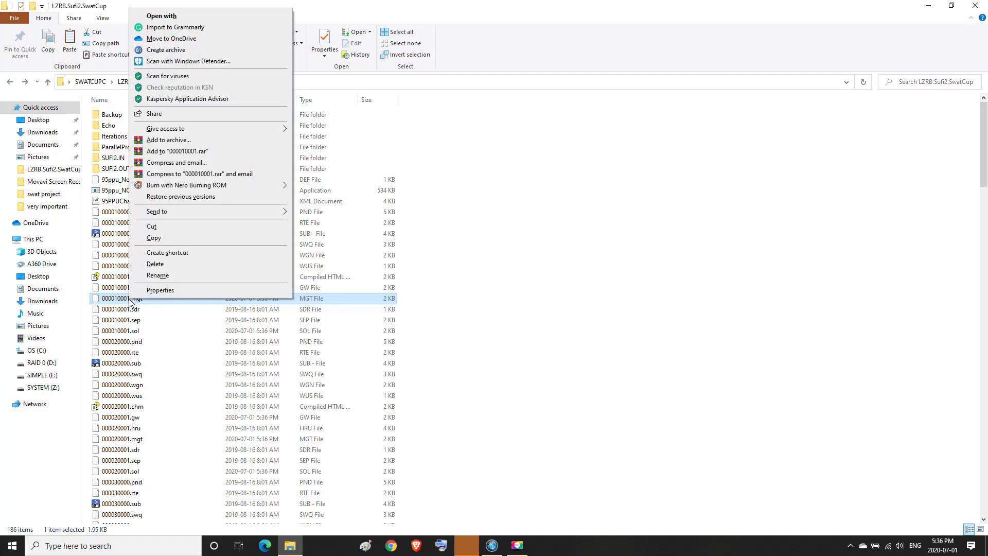
click(166, 19)
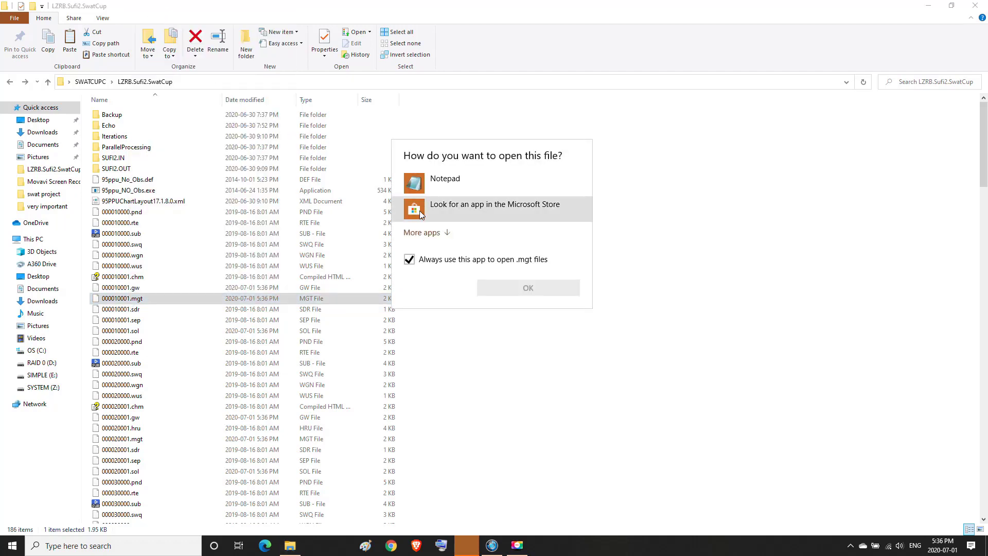
click(409, 259)
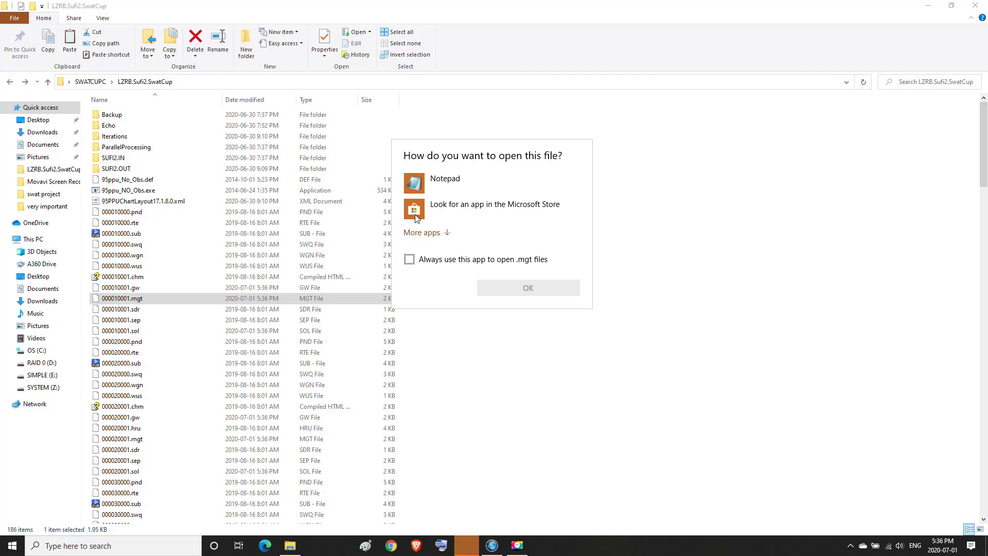
click(416, 185)
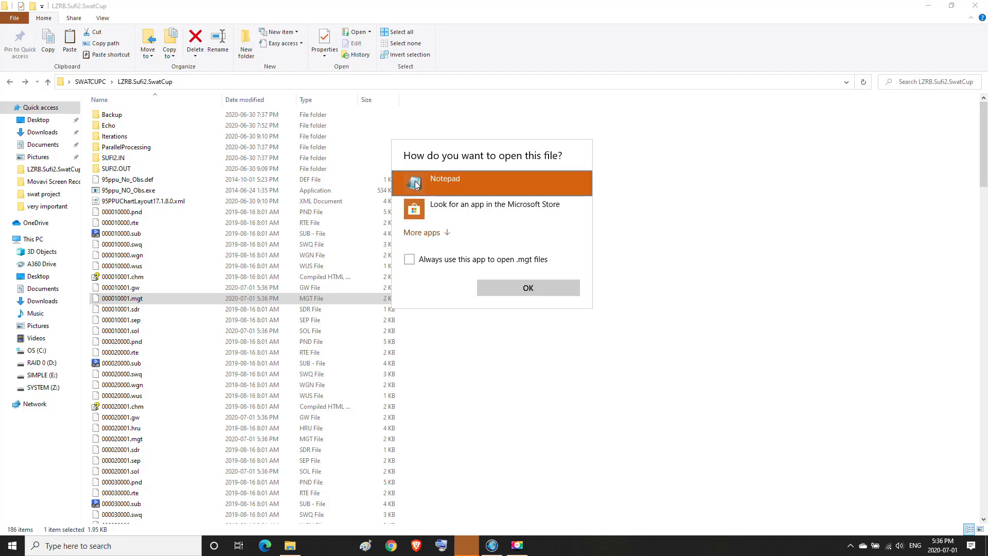
click(493, 292)
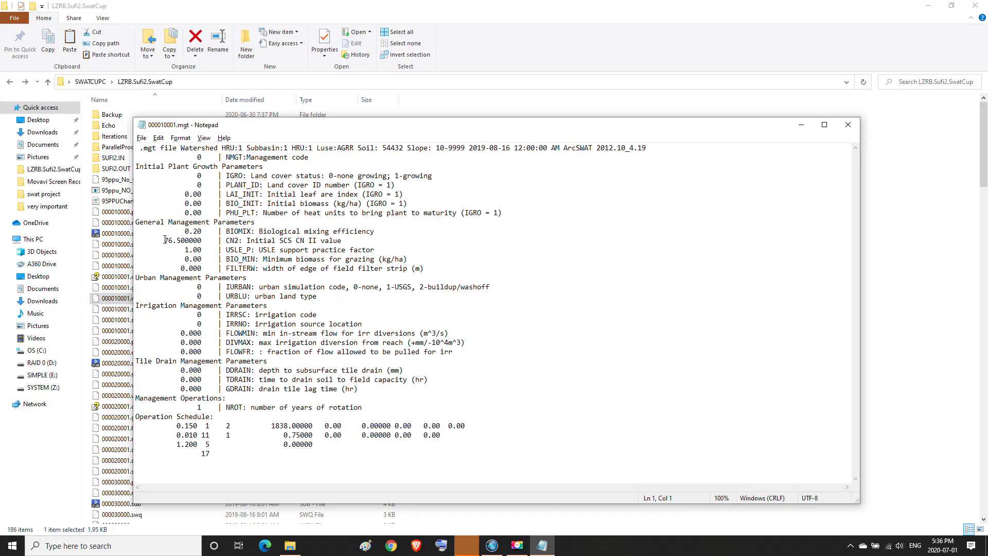
drag(164, 241, 345, 245)
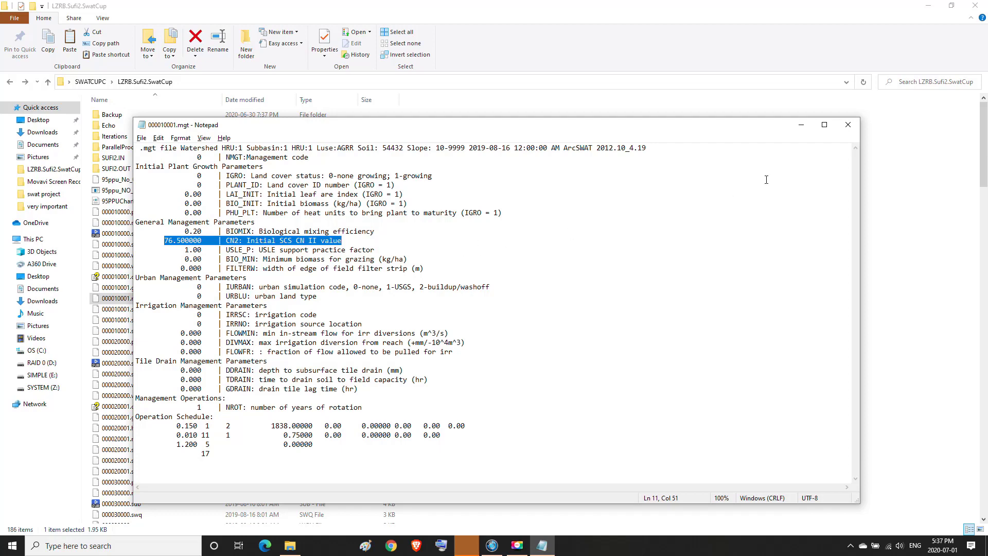
click(801, 125)
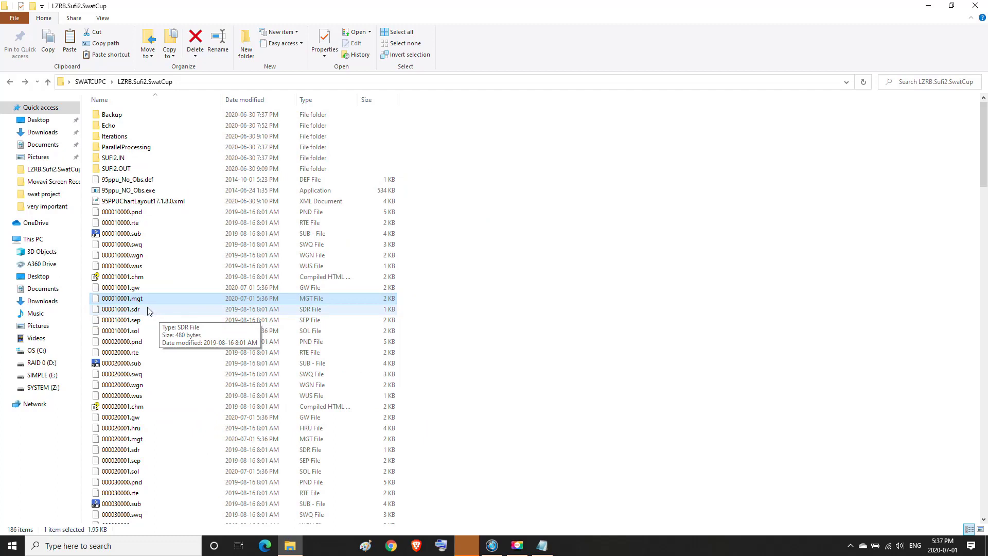
Open the 000010001.gw groundwater file in Notepad without making it the default app
click(125, 292)
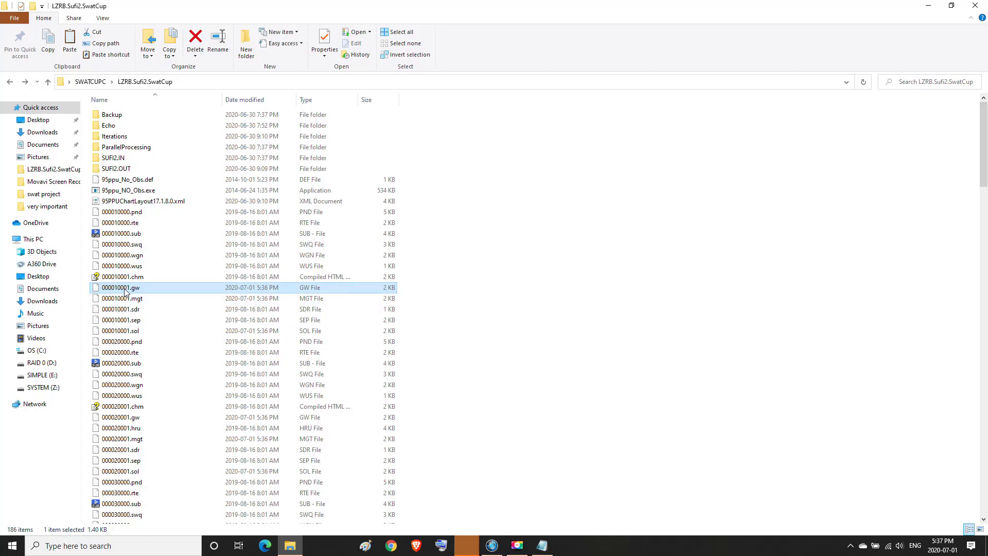
right_click(125, 291)
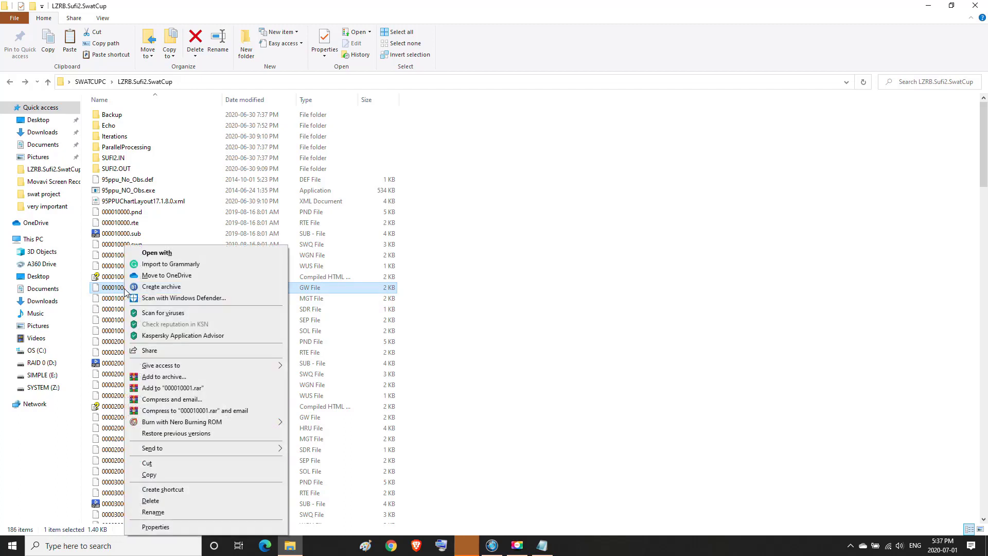
click(159, 254)
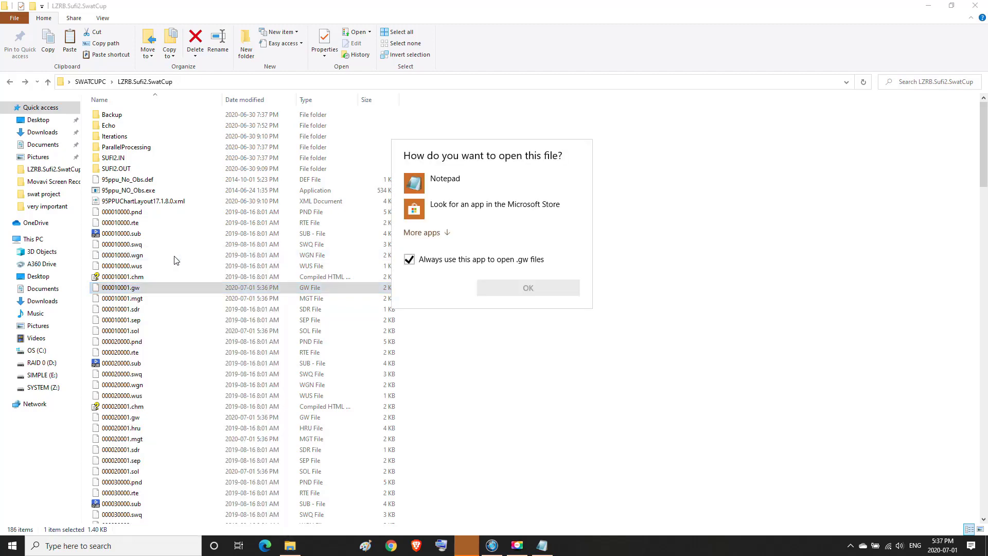
click(410, 260)
click(444, 187)
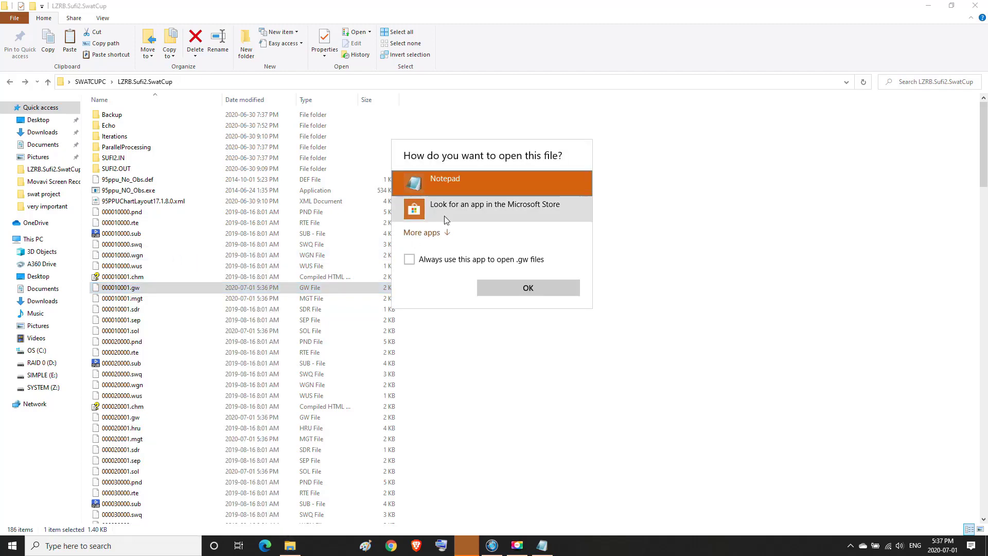
click(495, 287)
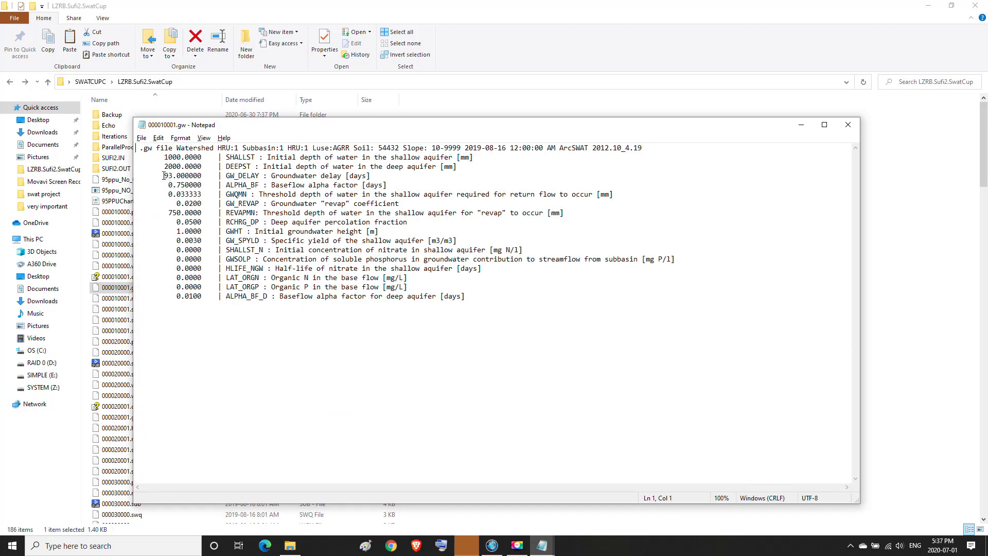
Check the GW_DELAY through GW_REVAP values, then minimize both Notepad windows
drag(163, 176, 414, 205)
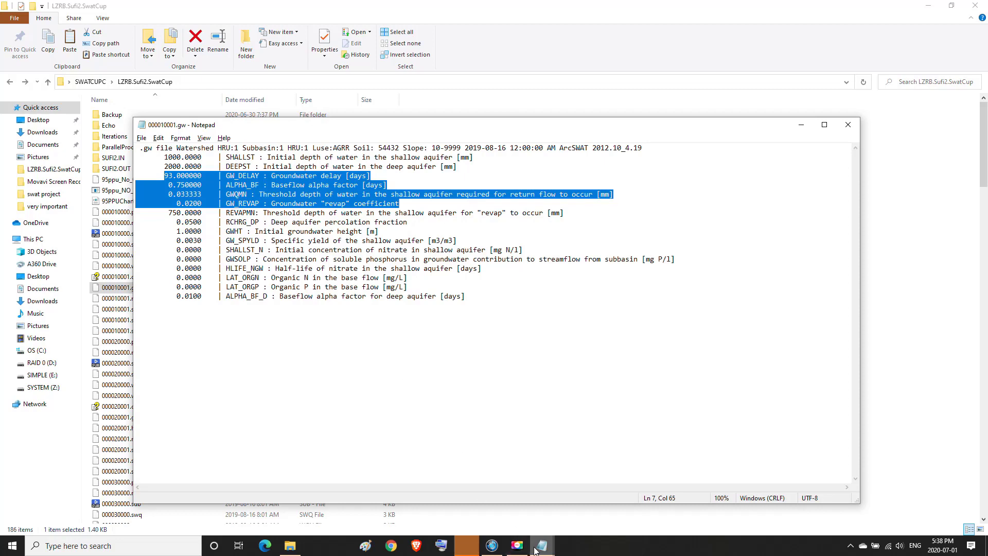
mouse_move(538, 546)
click(493, 513)
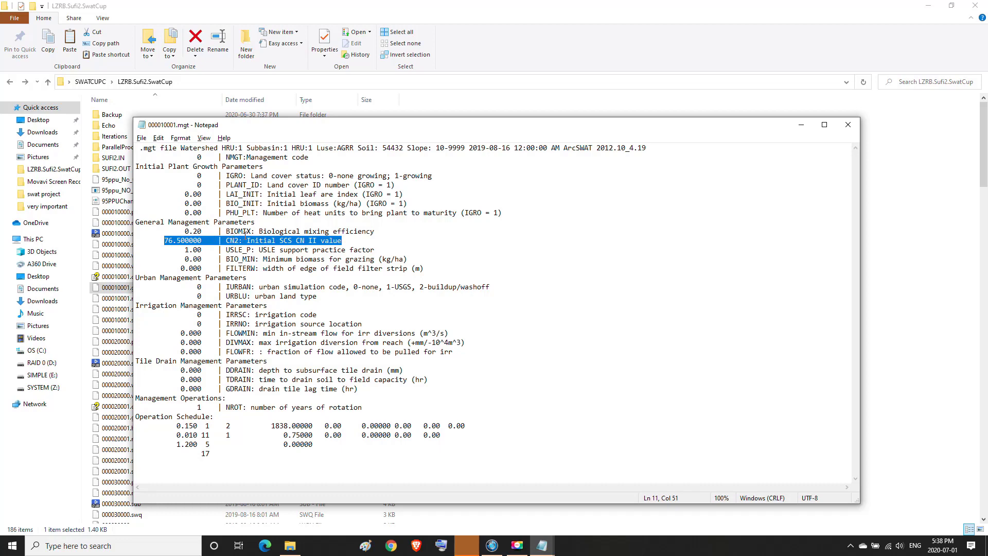
click(798, 129)
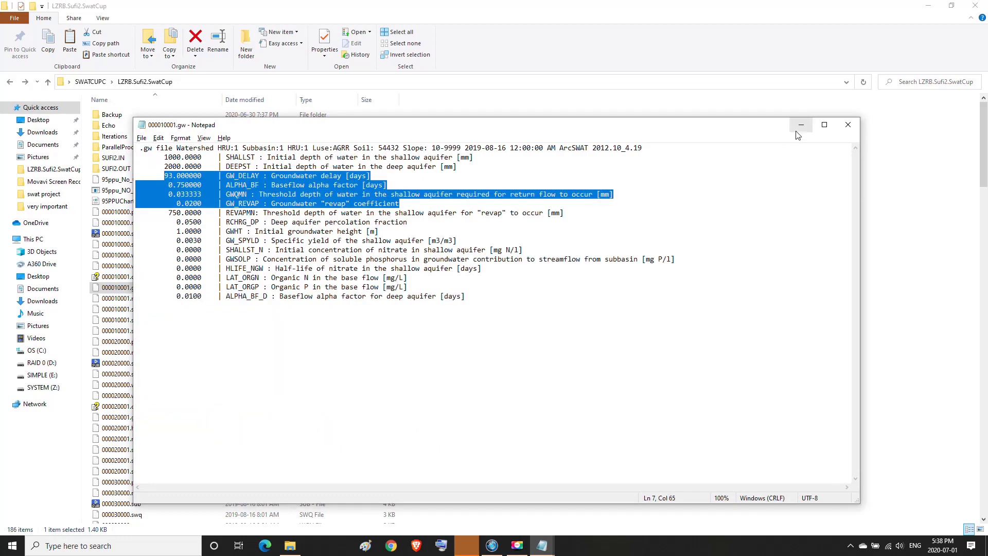
click(801, 125)
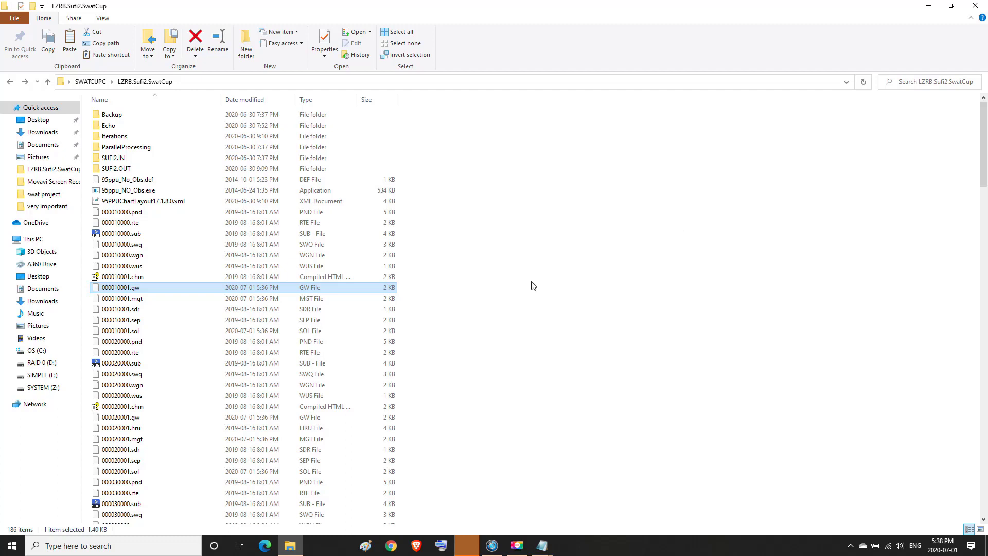
Open swat project.mxd from the desktop swat project folder and wait for ArcMap to load it
click(929, 5)
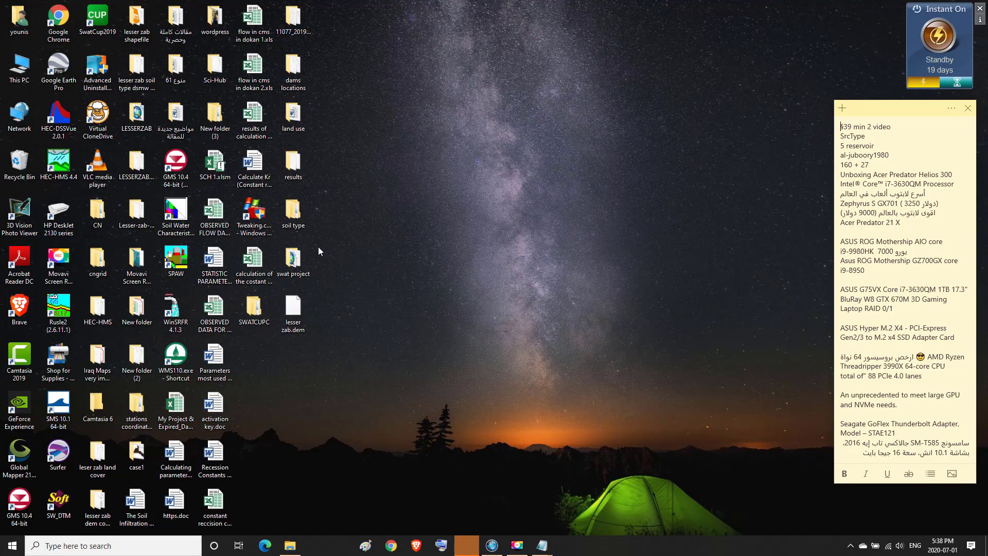
double_click(293, 260)
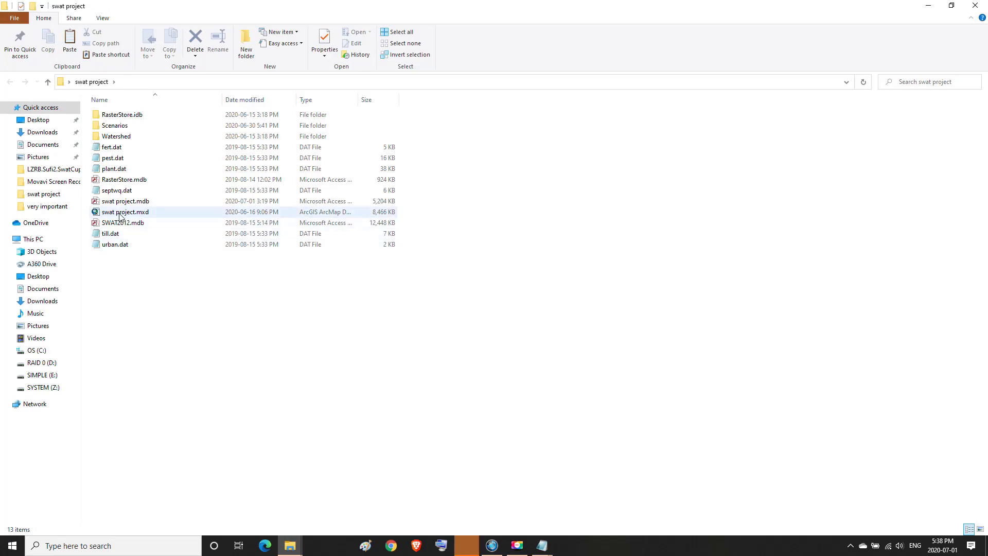
double_click(124, 213)
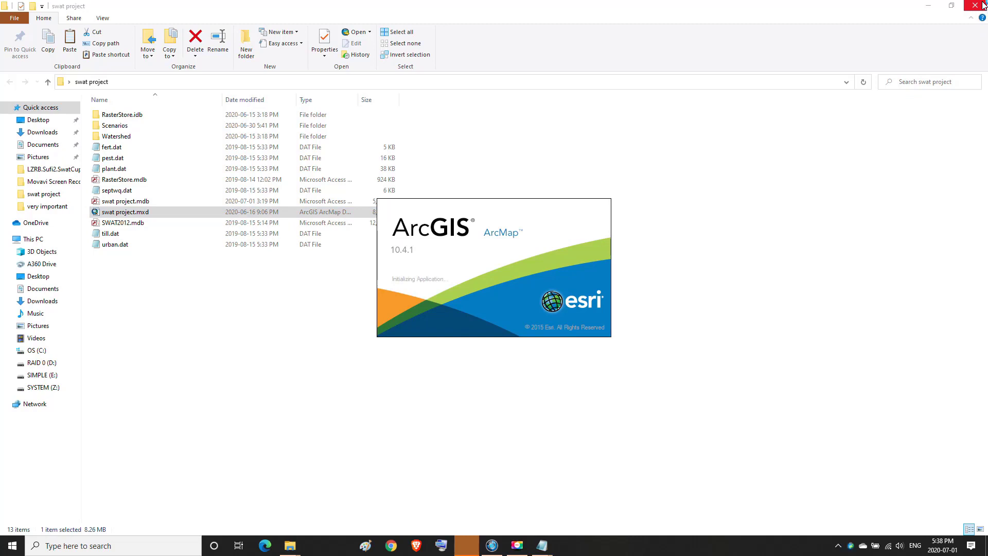
click(983, 3)
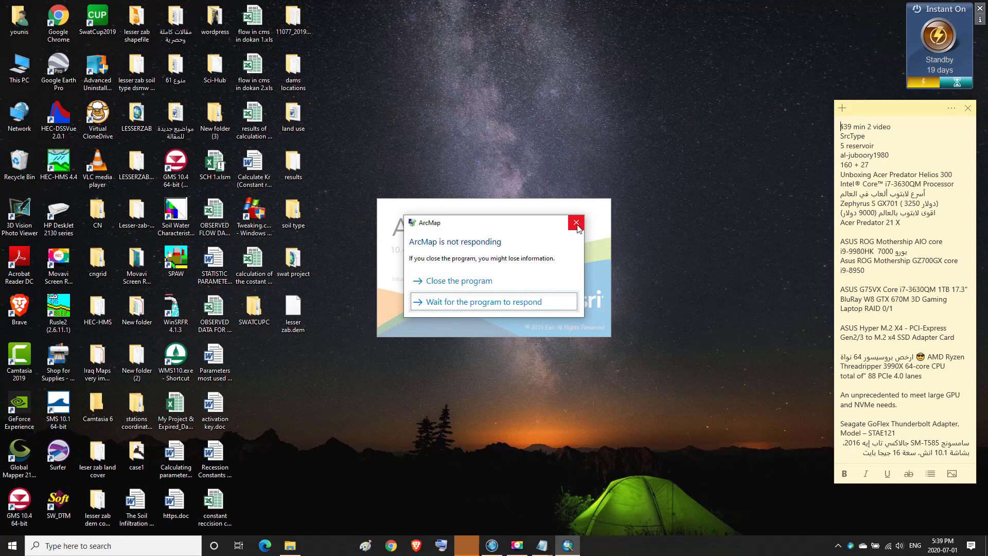
click(576, 223)
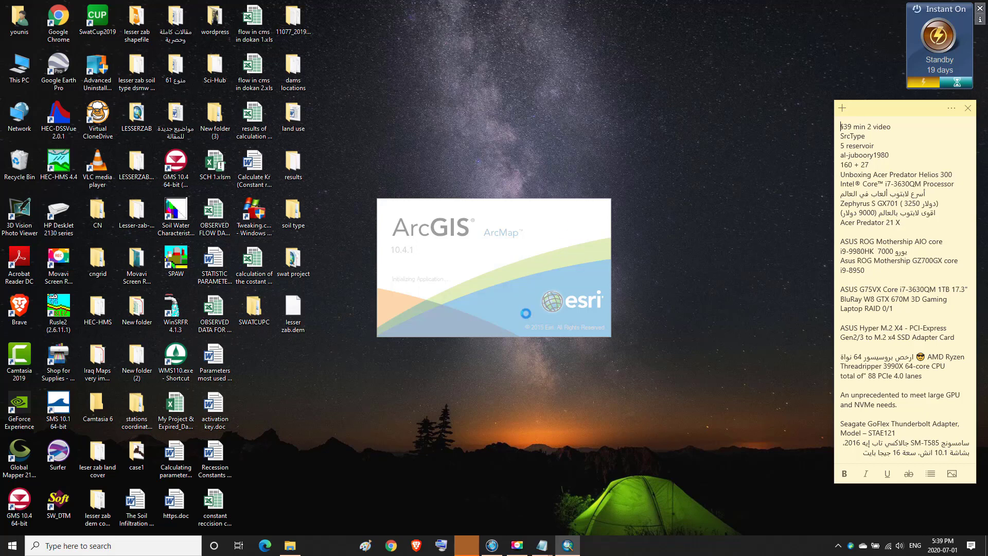
click(516, 545)
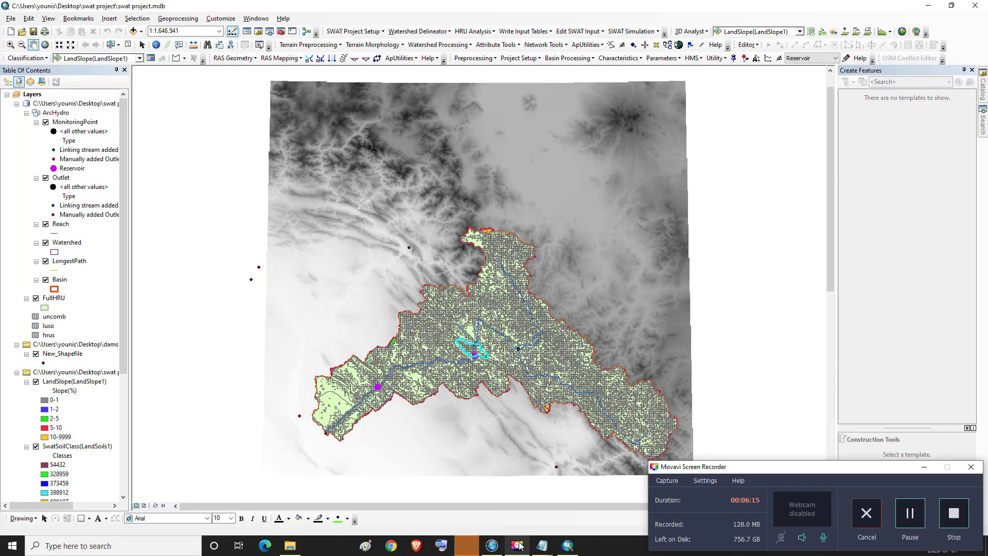
Open the Subbasins Data editor from the Edit SWAT Input menu
click(518, 546)
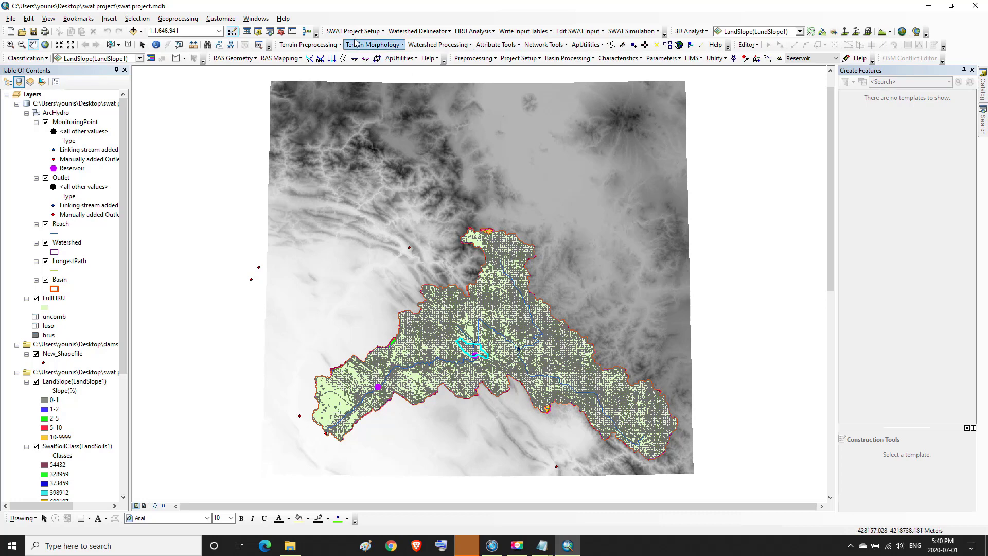
click(603, 31)
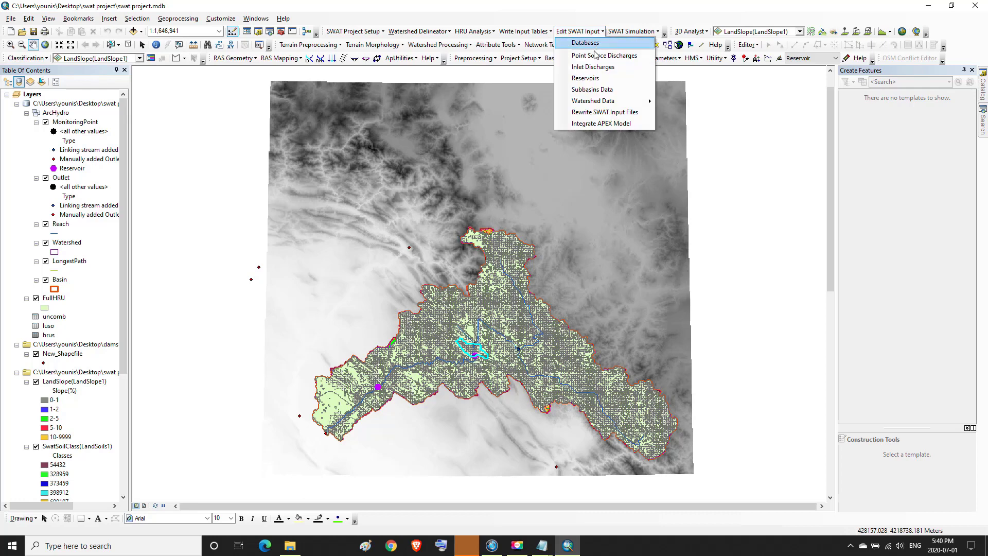
click(594, 90)
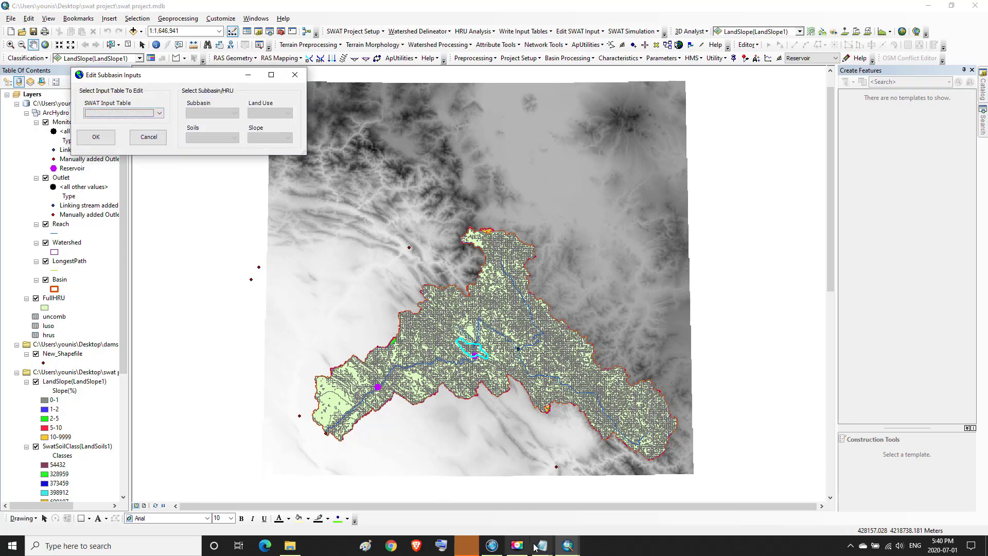
Recheck CN2 in the .mgt Notepad window, then return to the Edit Subbasin Inputs dialog
mouse_move(536, 547)
mouse_move(563, 501)
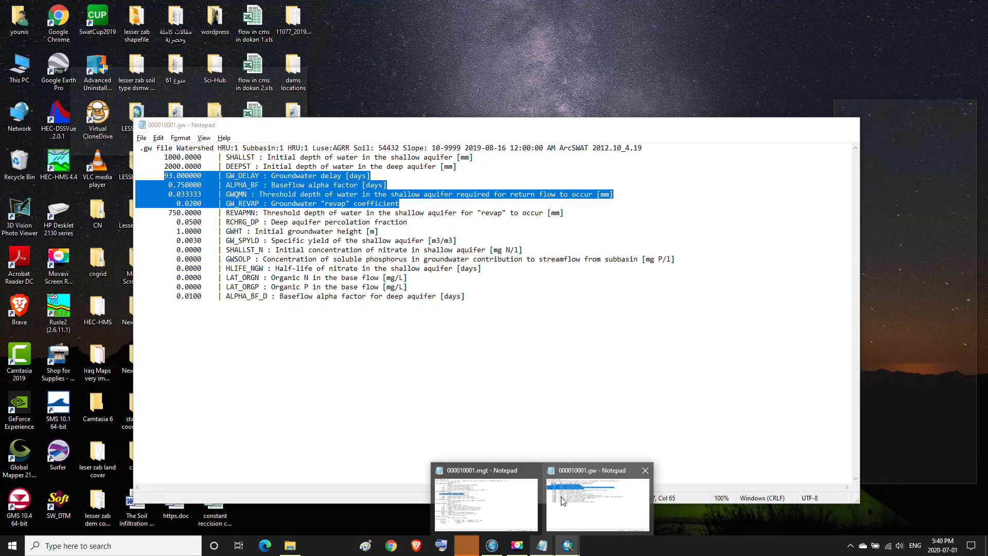
mouse_move(520, 496)
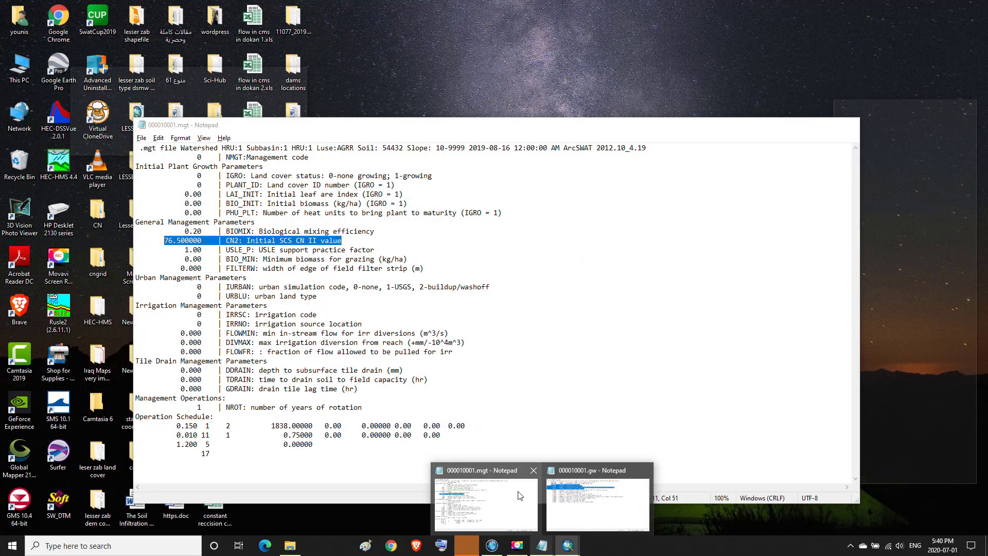
click(519, 497)
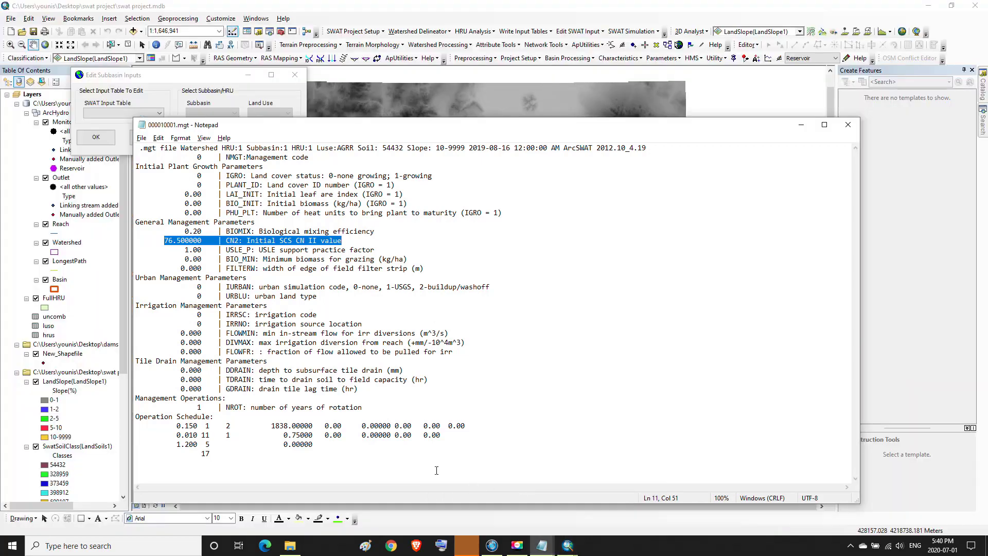
drag(182, 129, 183, 127)
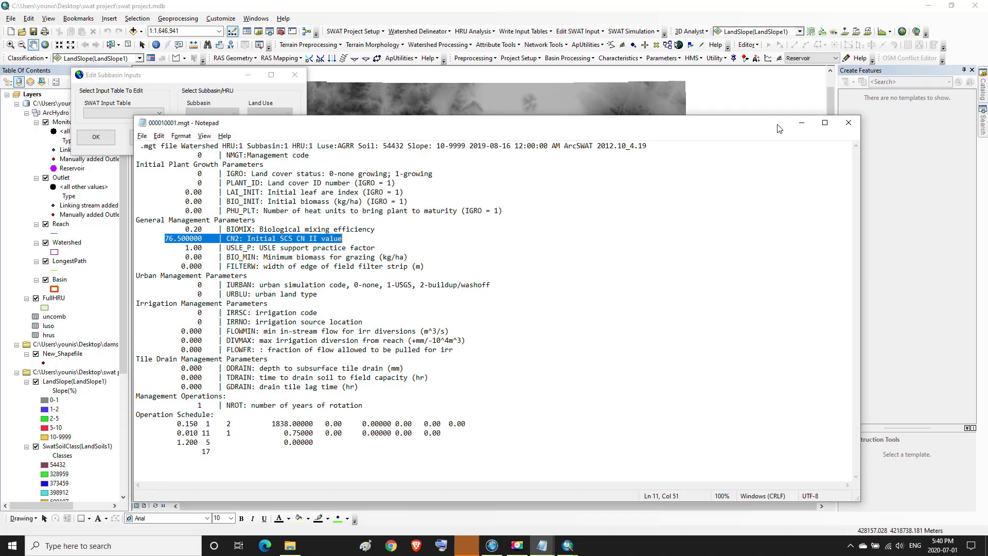
click(802, 122)
click(155, 114)
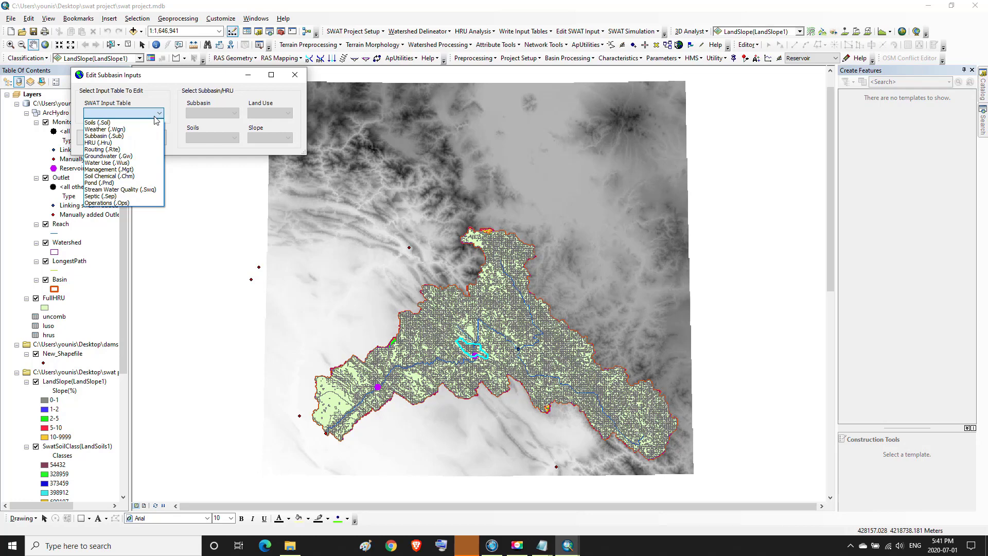
Open Management (.Mgt) parameters for Subbasin 1, AGRR land use, soil 54432, slope 10-9999
click(114, 170)
click(226, 113)
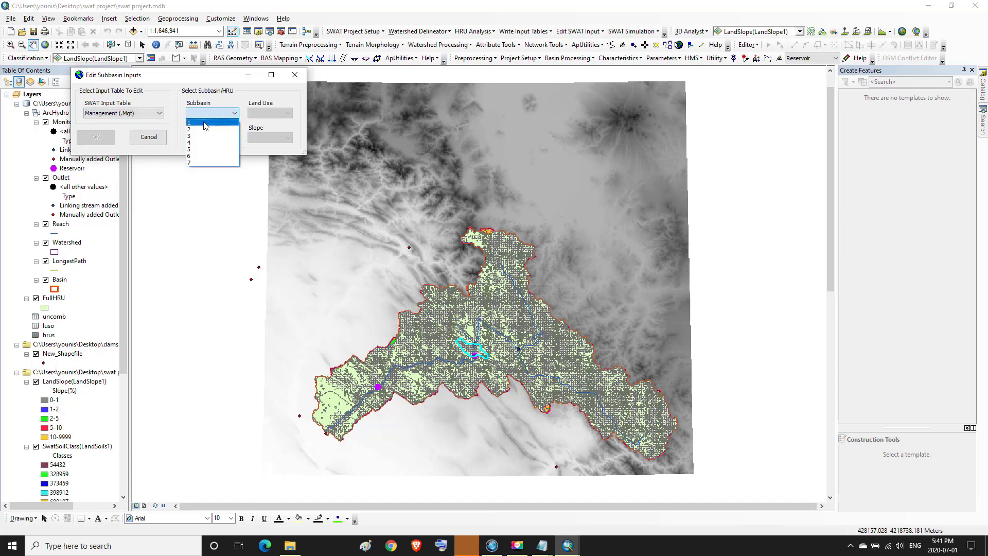
click(206, 124)
click(269, 113)
click(263, 122)
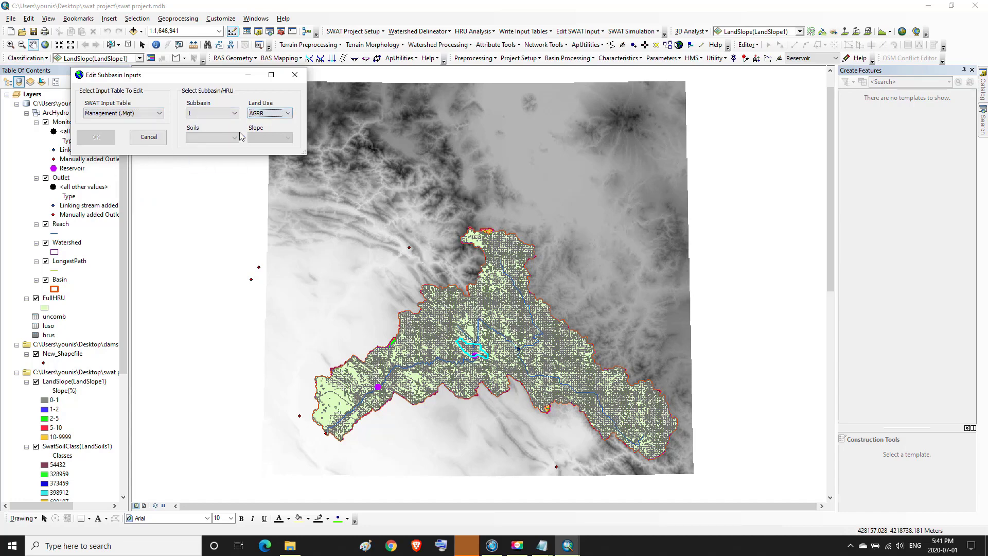
click(237, 137)
click(204, 146)
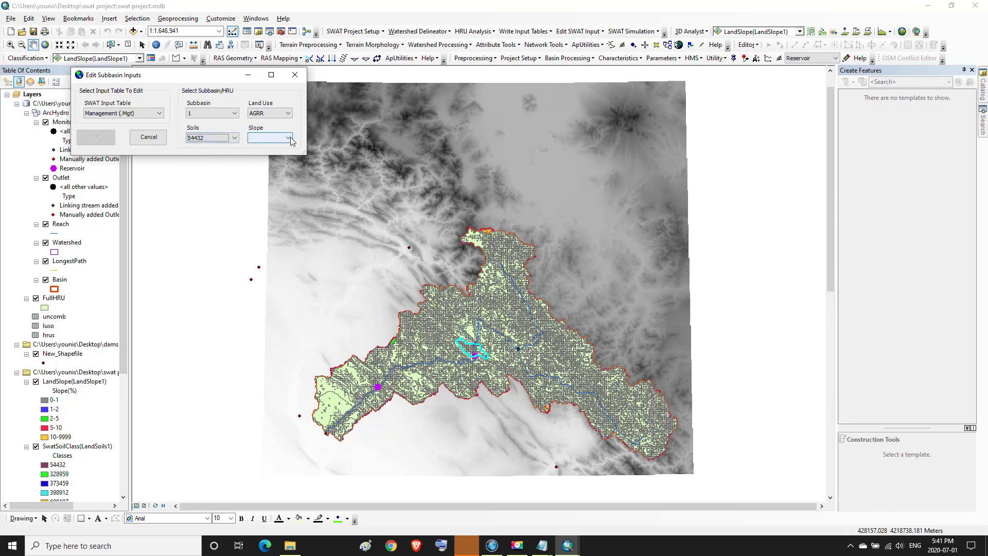
click(288, 138)
click(271, 156)
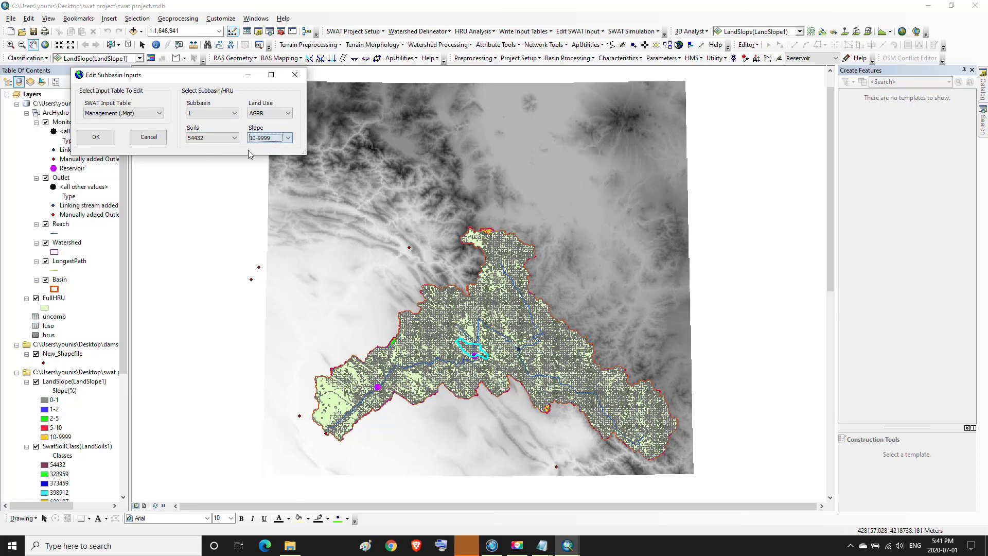
click(105, 140)
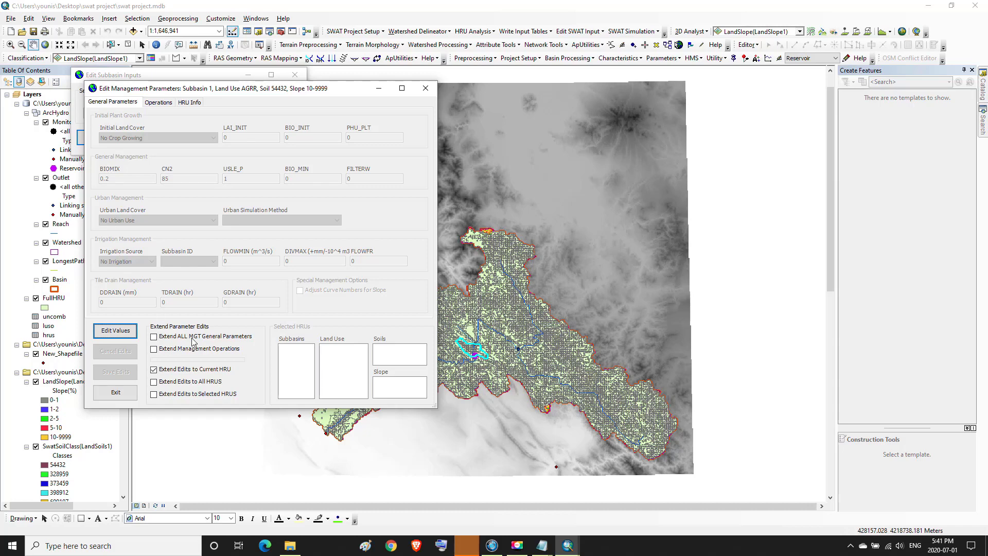
Highlight the CN2 value 76.5 in the .mgt file, then return to ArcSWAT
mouse_move(539, 551)
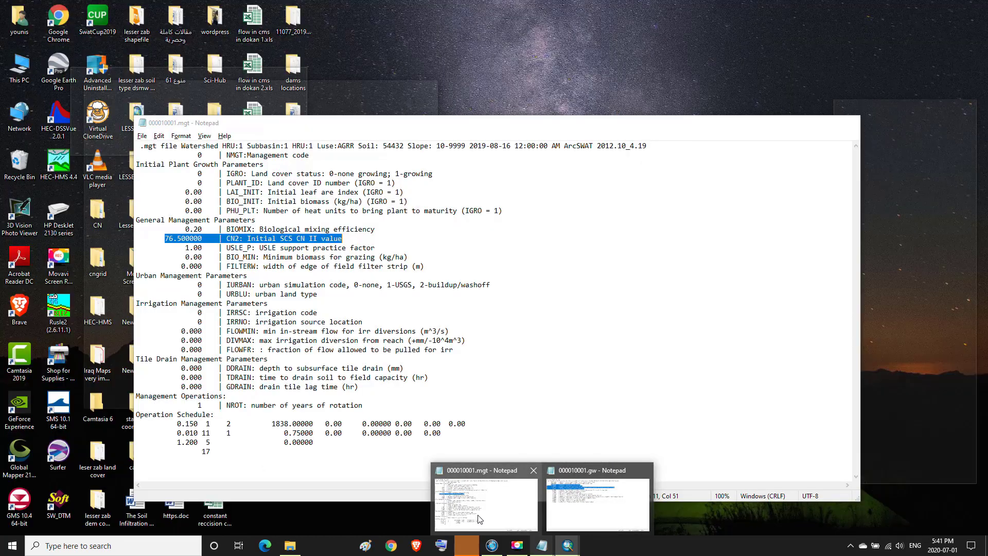
click(484, 510)
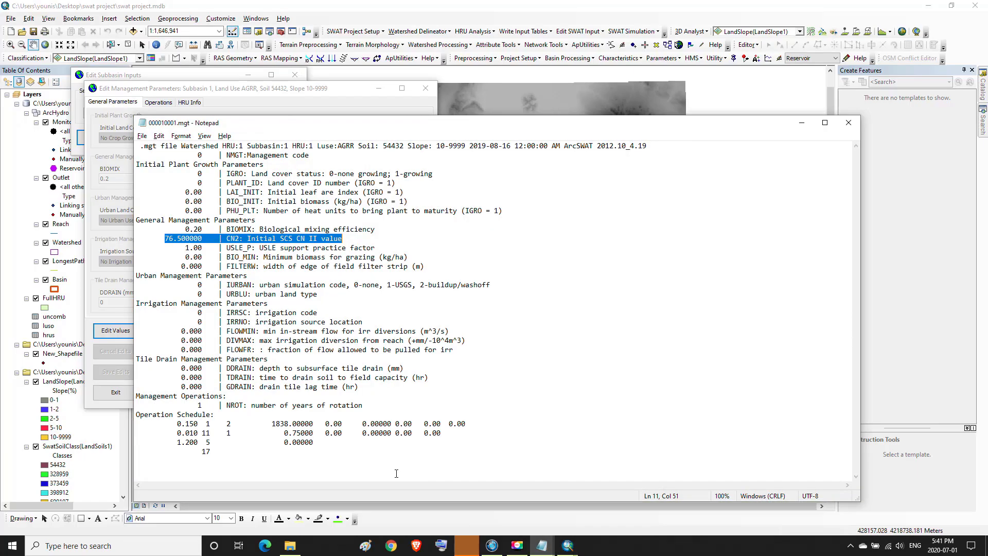
click(175, 239)
drag(161, 238, 339, 242)
click(802, 123)
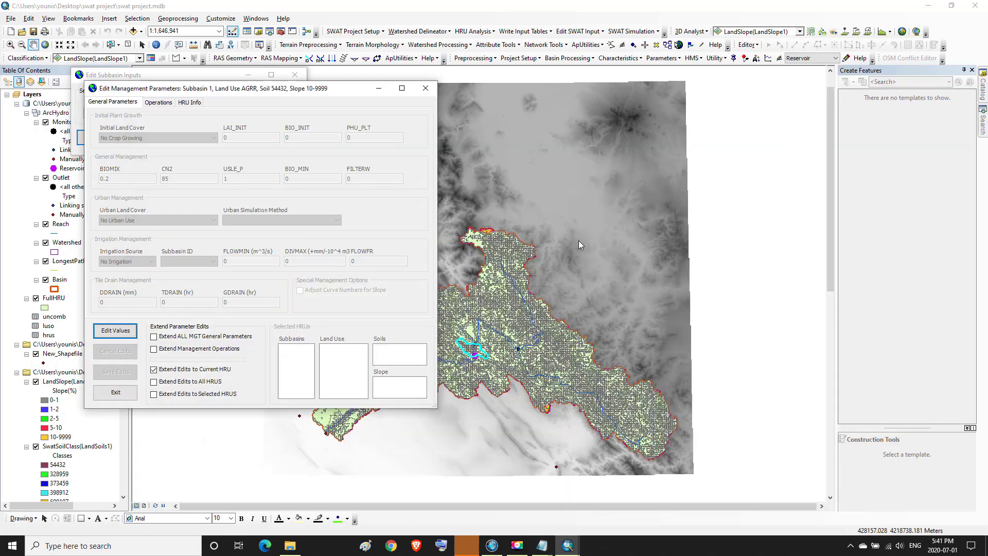
Enable editing and replace the HRU's CN2 value of 85 with 76.5
click(122, 332)
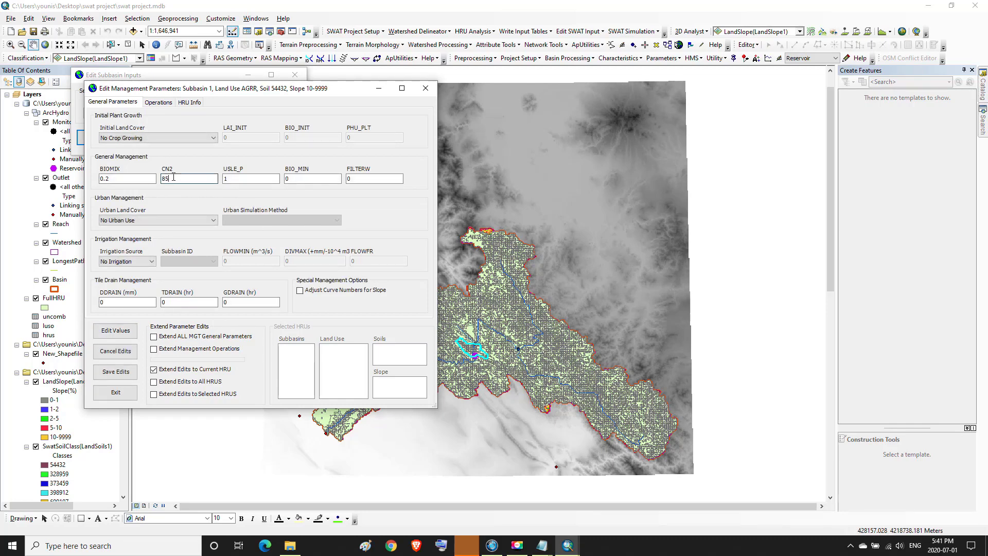
double_click(164, 179)
text(76.)
Extend the CN2 edit to selected HRUs and select subbasins 1–4 and 7
click(154, 394)
click(283, 355)
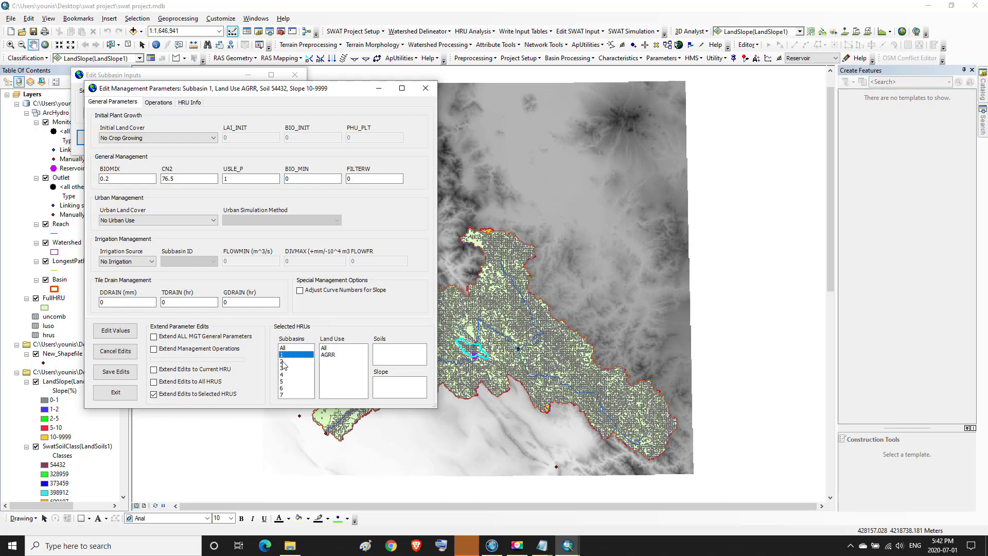
click(283, 362)
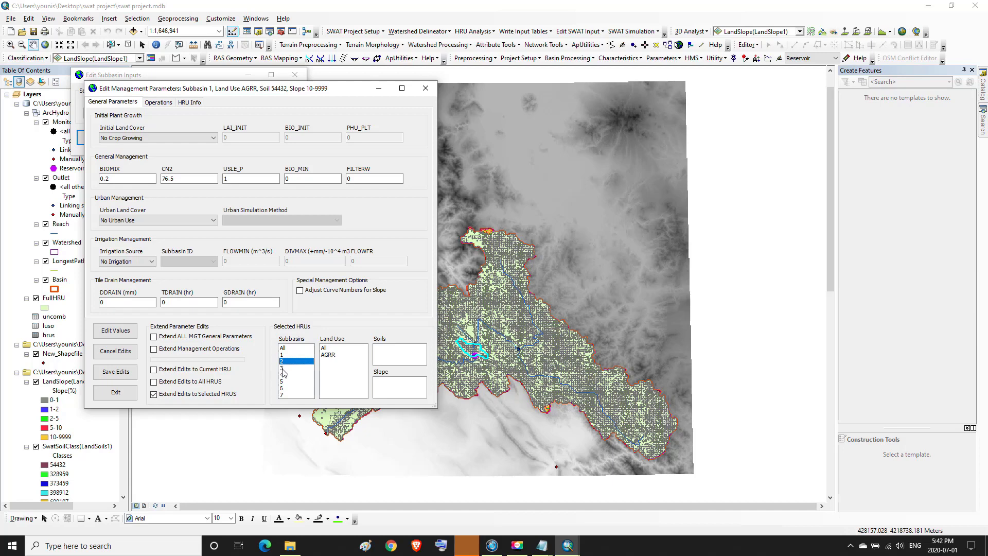
click(283, 368)
click(284, 375)
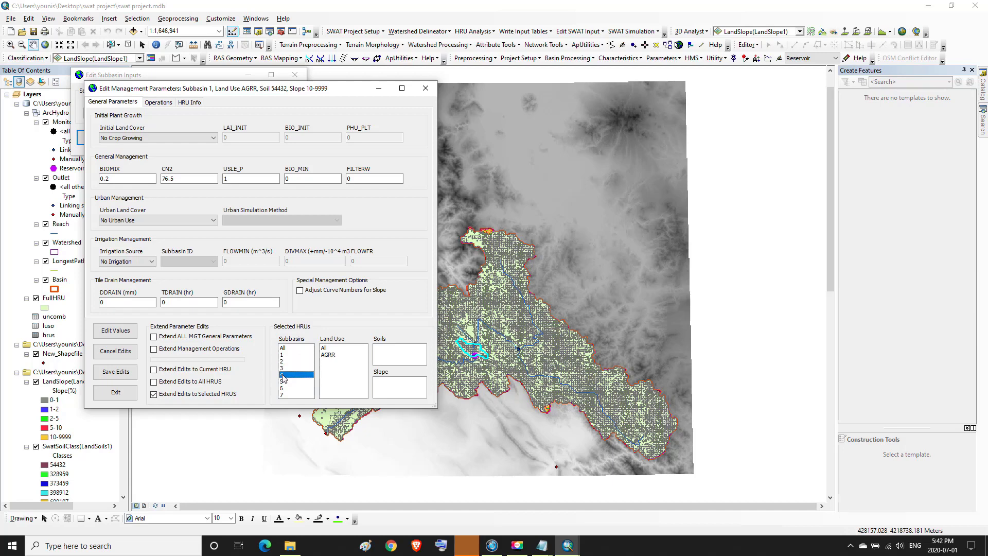
click(282, 356)
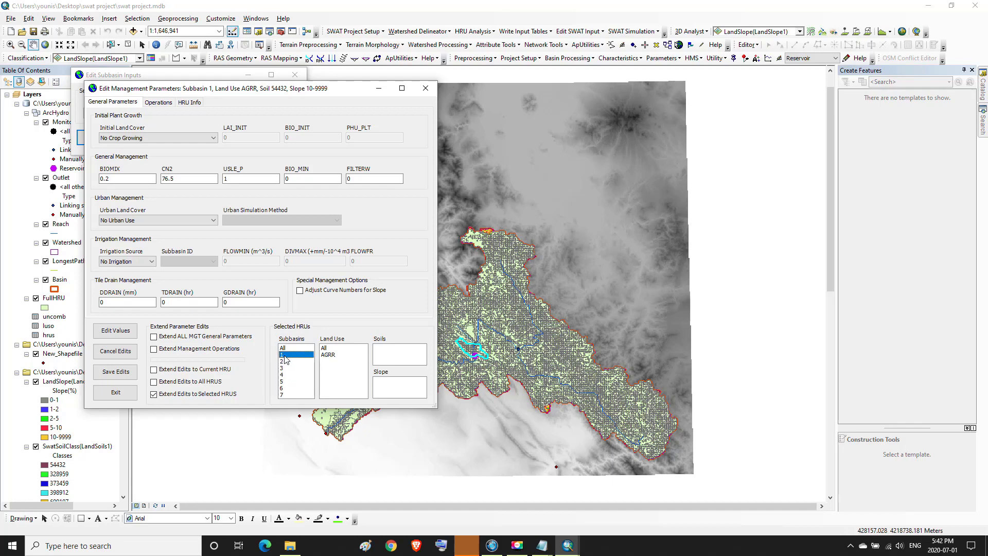
ctrl+click(286, 362)
ctrl+click(285, 369)
ctrl+click(286, 376)
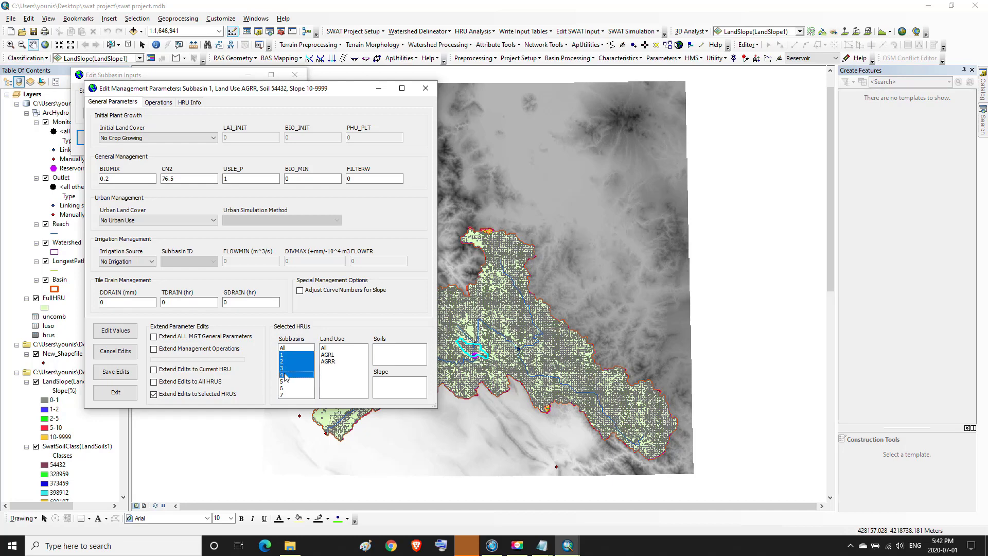
ctrl+click(286, 395)
click(296, 368)
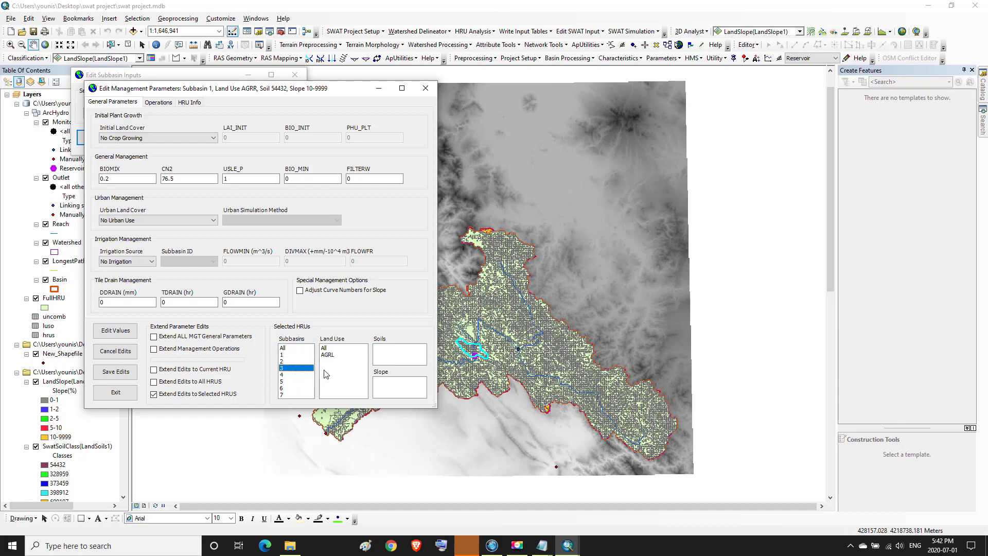
click(286, 356)
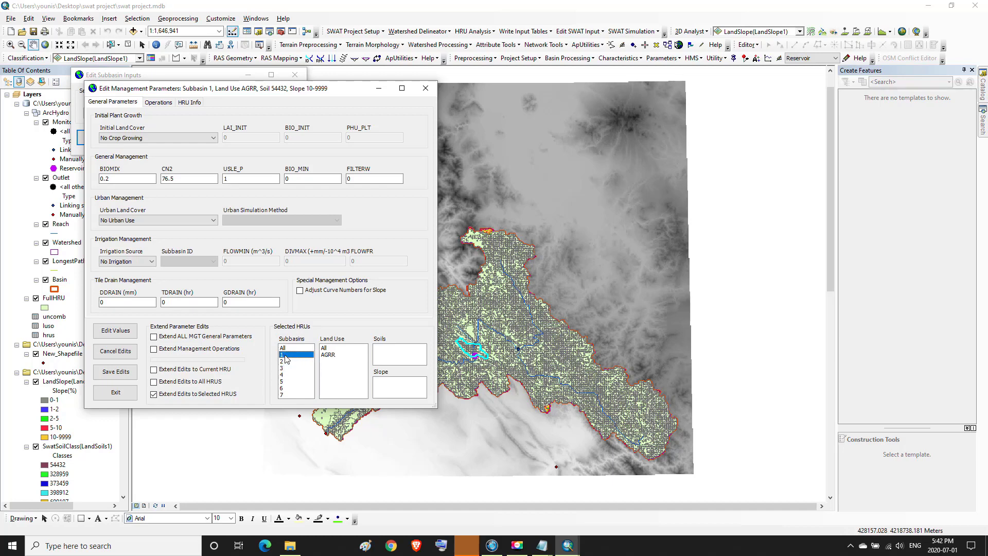
ctrl+click(286, 362)
ctrl+click(284, 369)
ctrl+click(286, 375)
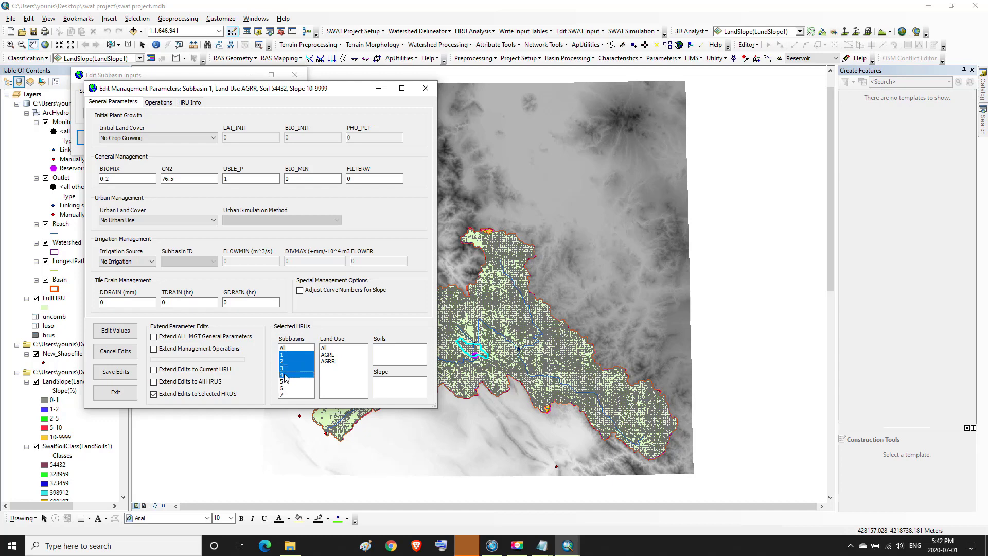
ctrl+click(290, 394)
Limit the edit to all land uses, soil 54432 and all slopes, save it, then pick subbasin 7
click(325, 349)
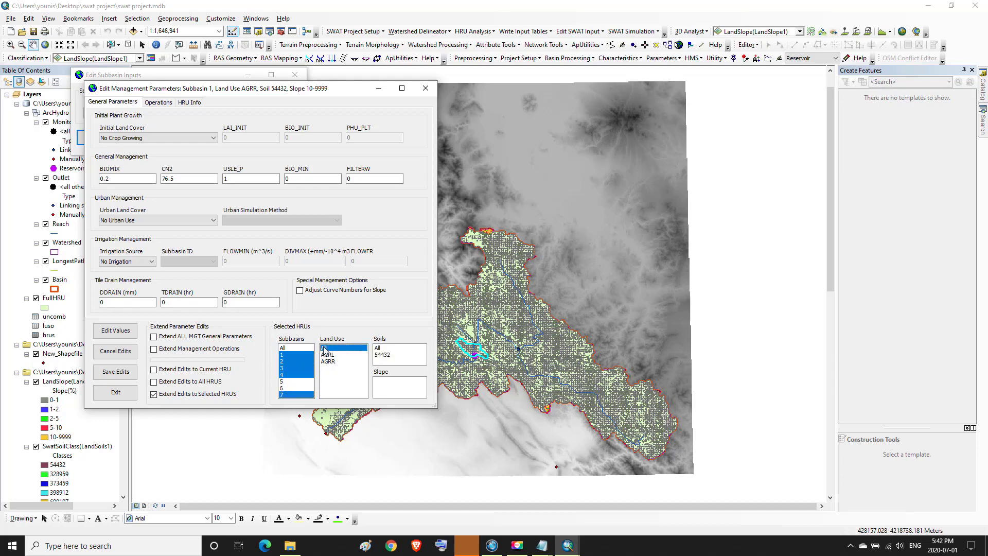
click(379, 348)
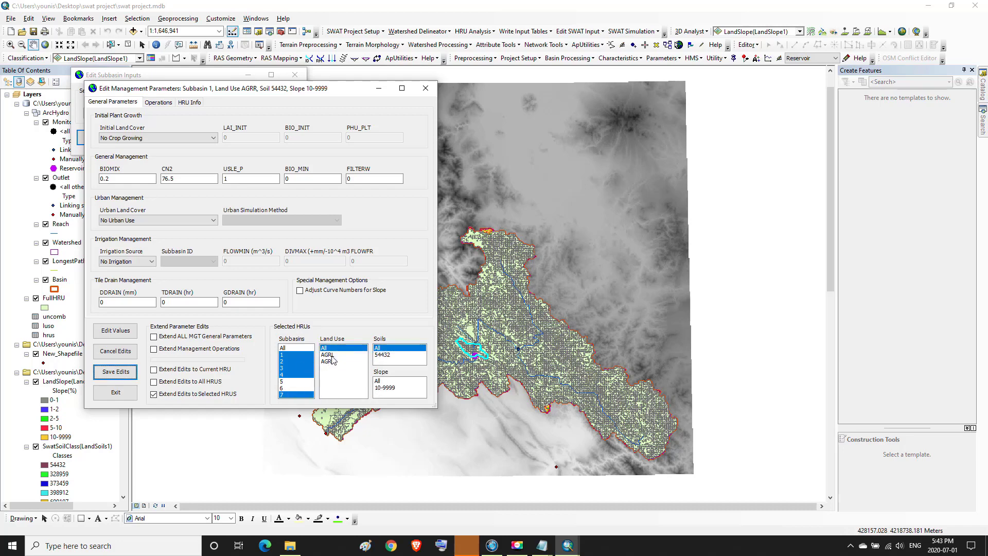
click(395, 355)
click(386, 381)
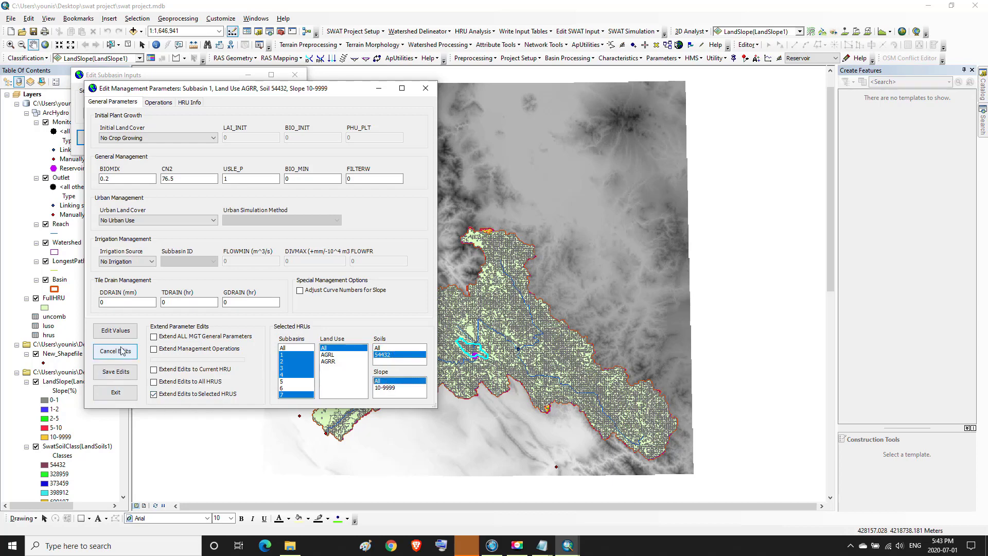
click(116, 371)
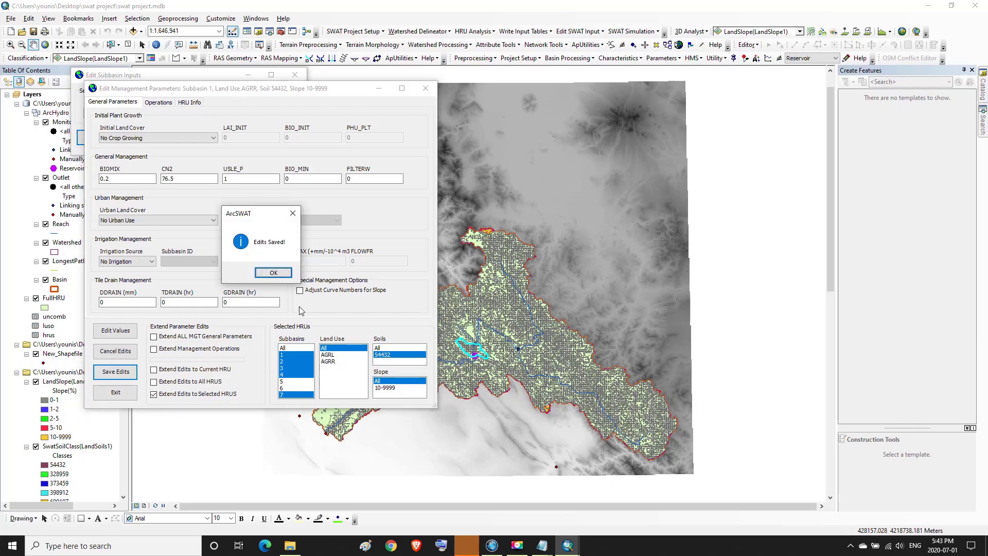
click(273, 273)
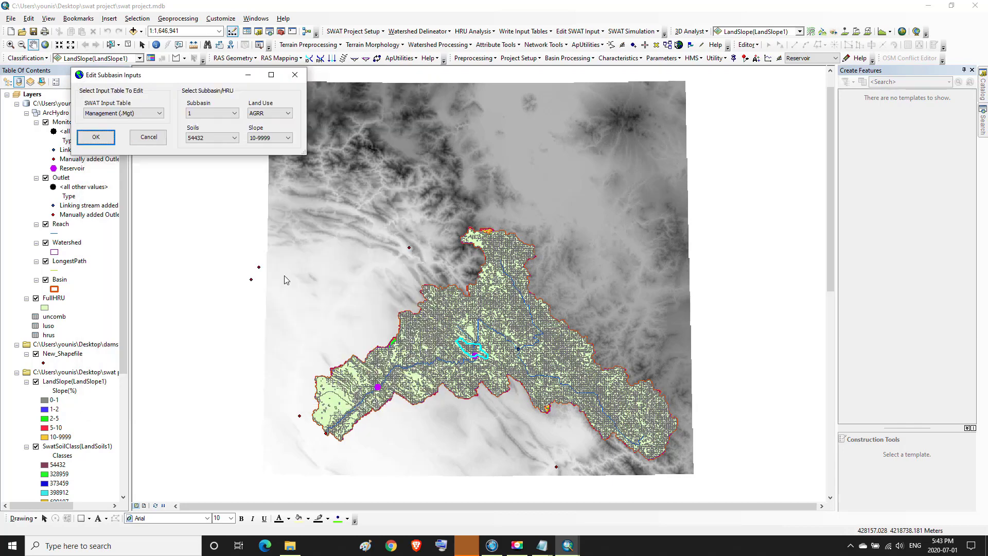
click(235, 117)
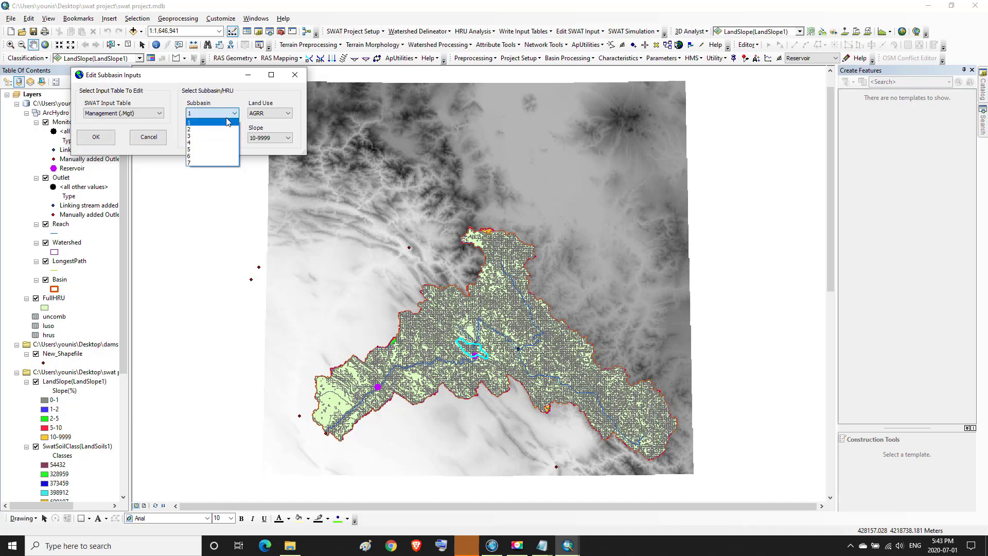
click(192, 162)
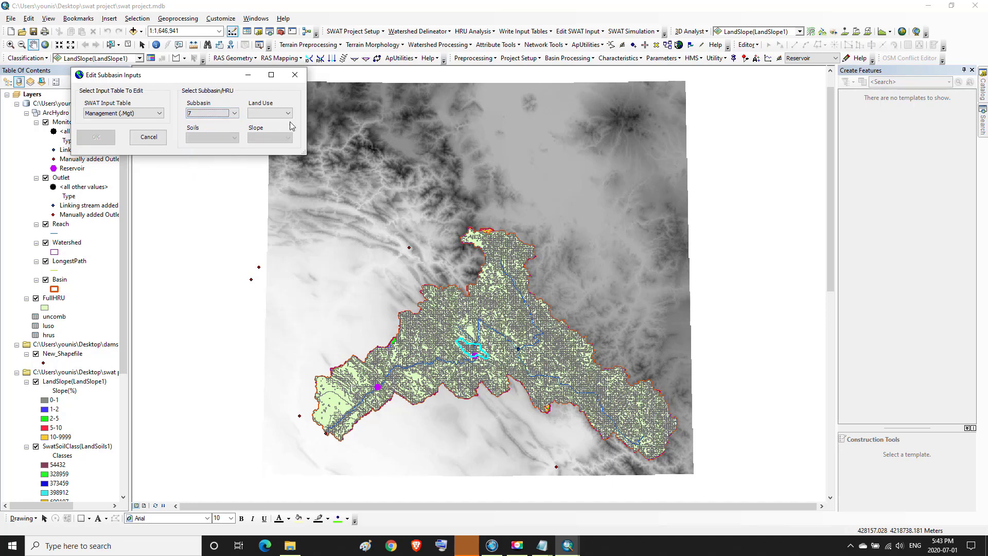
Open management parameters for subbasin 7's AGRR HRU on soil 54432, slope 10-9999
click(282, 113)
click(281, 123)
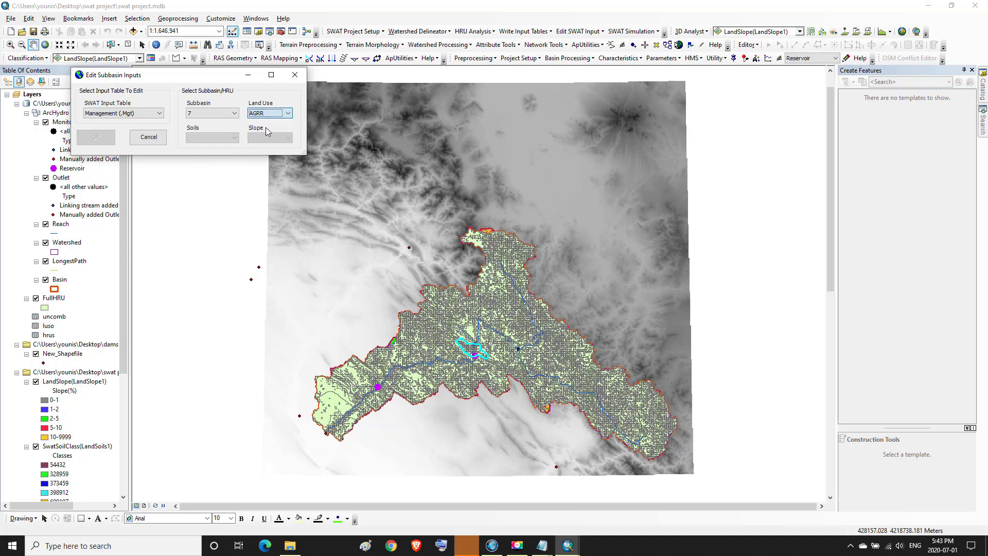
click(236, 137)
click(208, 147)
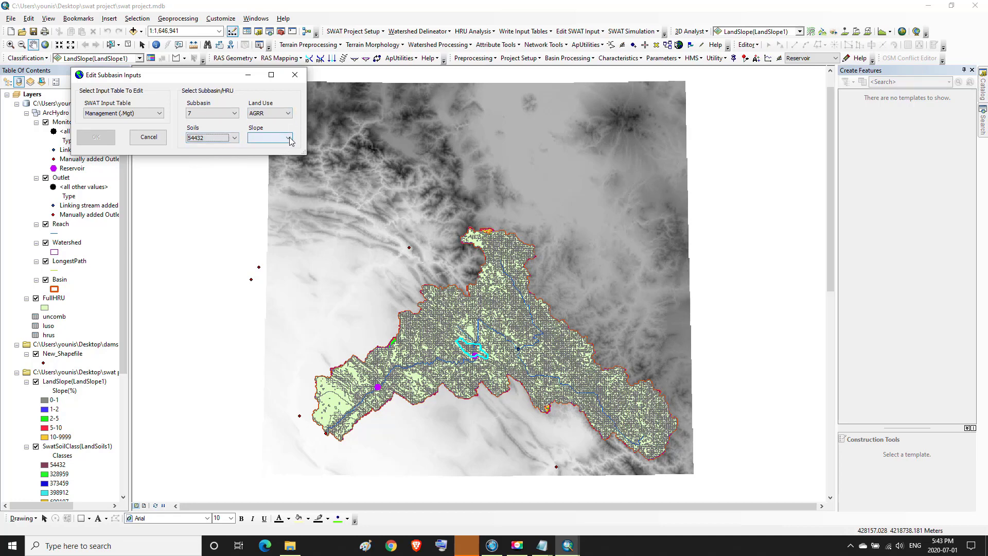
click(273, 138)
click(268, 147)
click(100, 143)
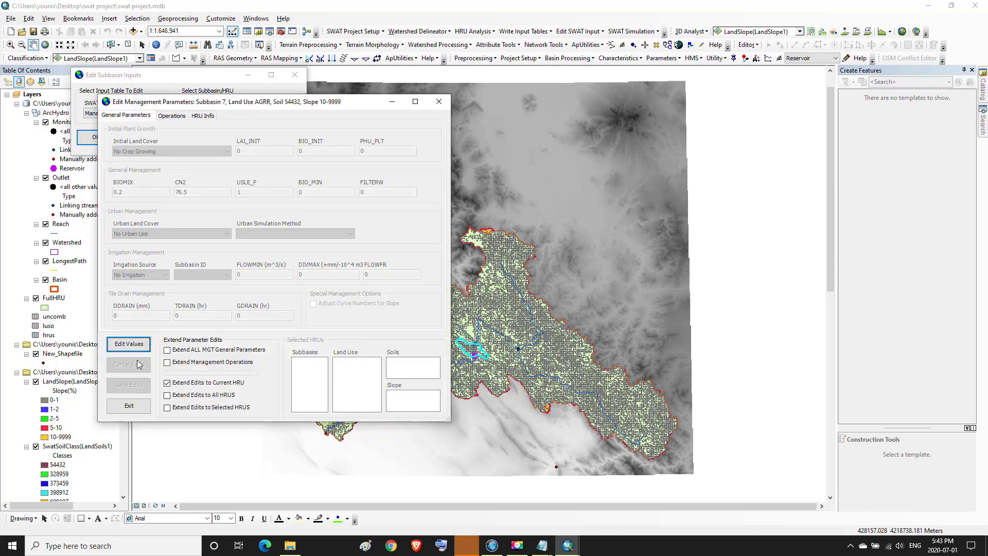
Confirm CN2 reads 76.5, then close both subbasin editing windows
click(129, 344)
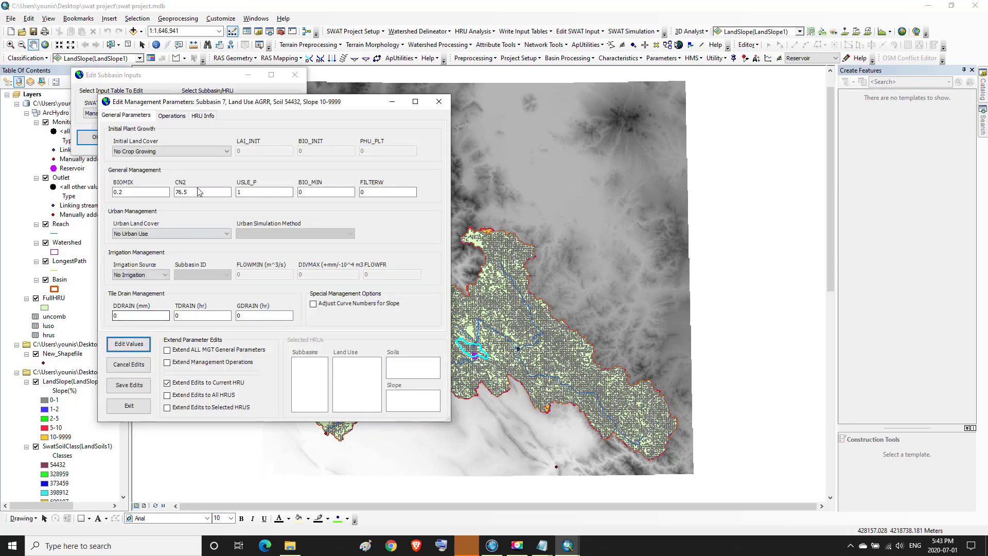
click(187, 191)
drag(188, 192, 171, 192)
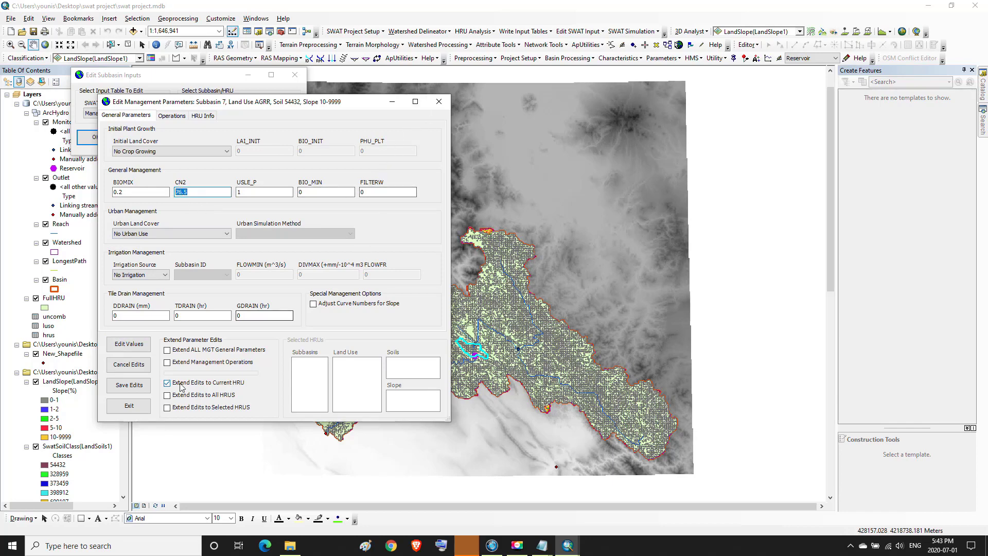
click(439, 102)
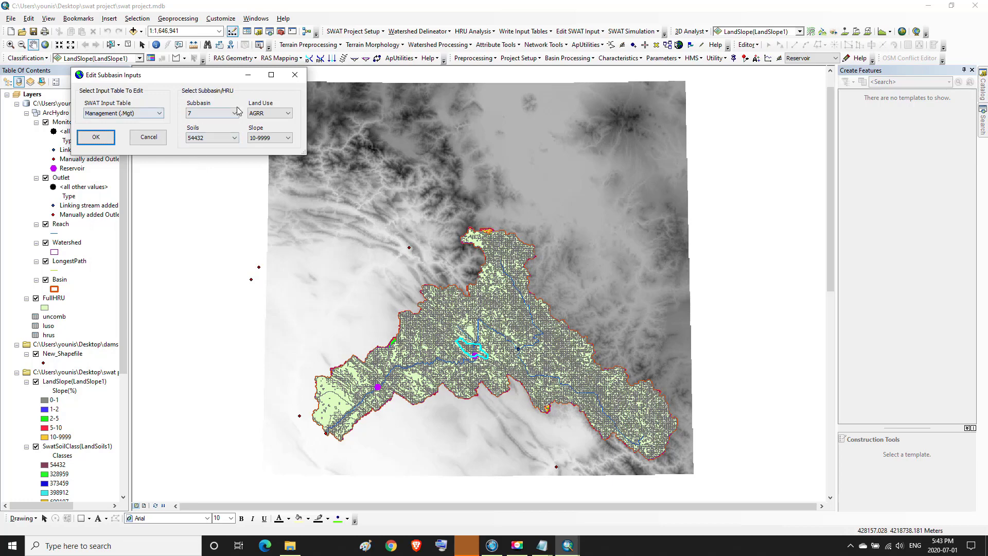
click(295, 77)
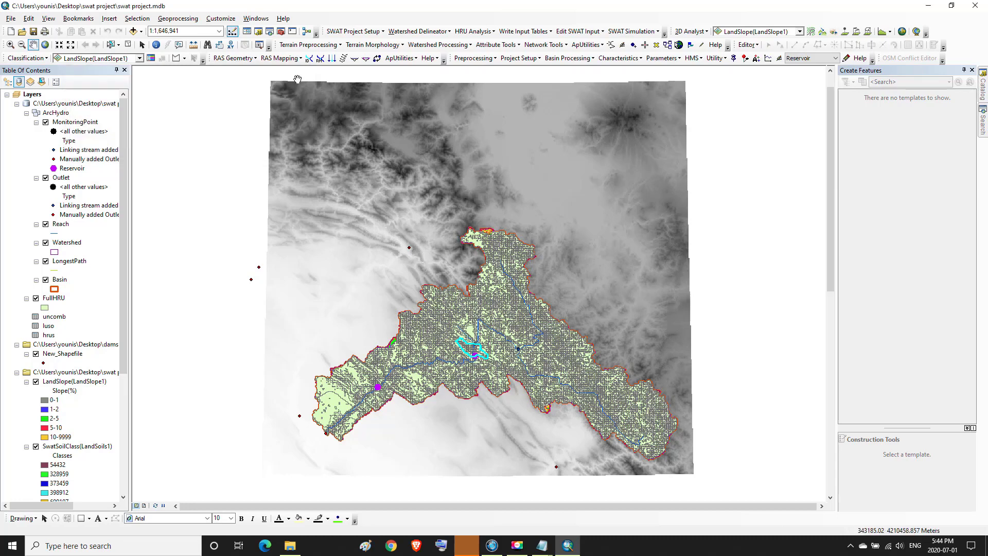
Open the Subbasins Data editor and briefly check the calibrated .gw file in Notepad
click(598, 33)
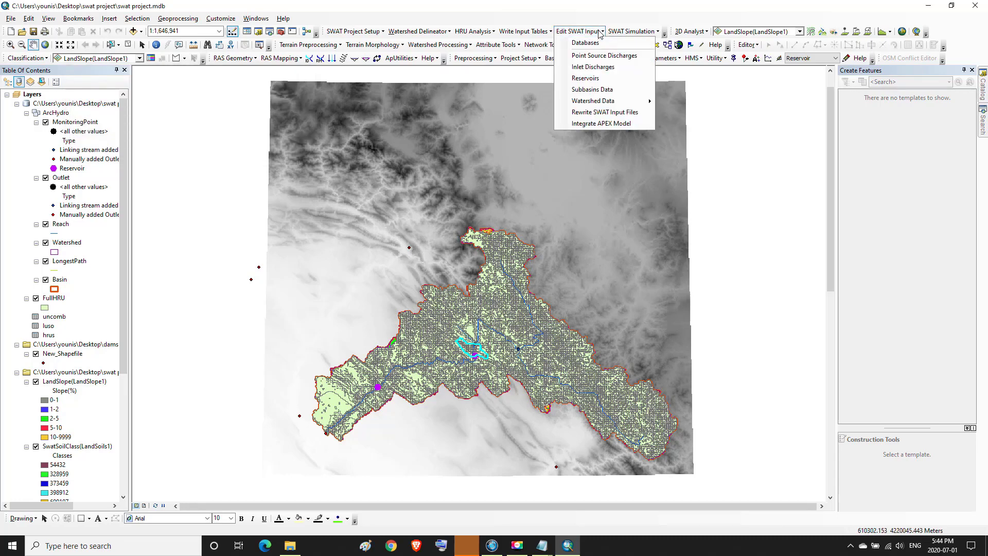
click(586, 90)
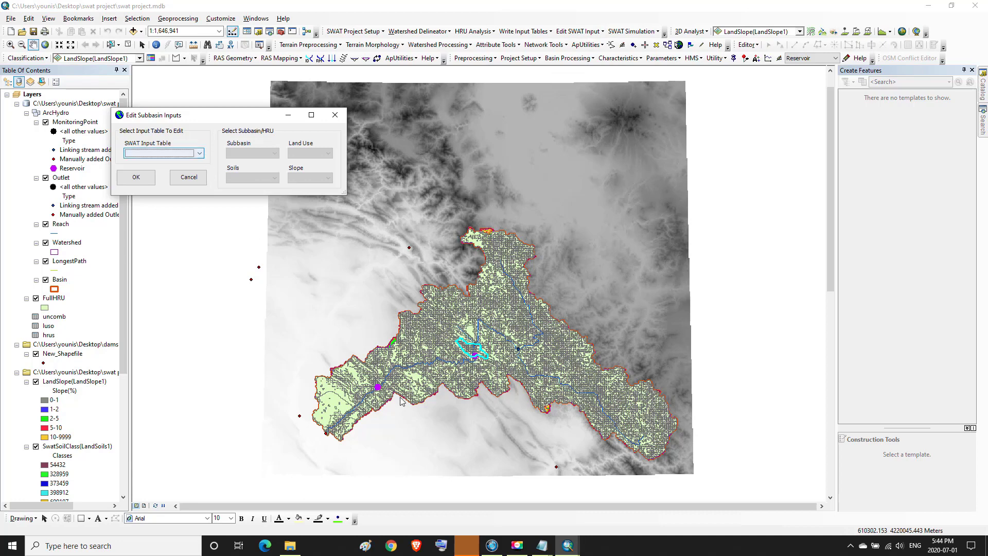
mouse_move(548, 552)
click(571, 521)
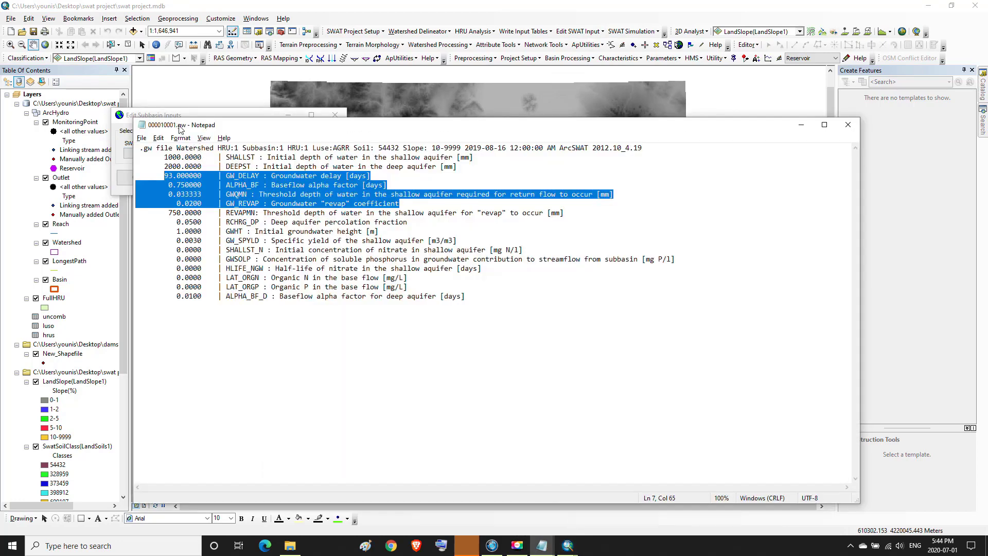
drag(184, 129, 176, 128)
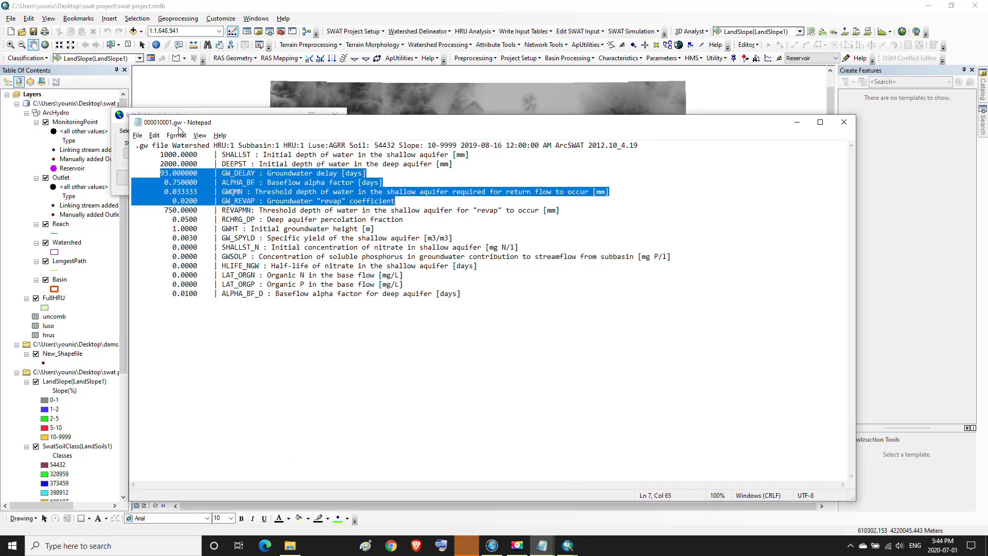
click(799, 124)
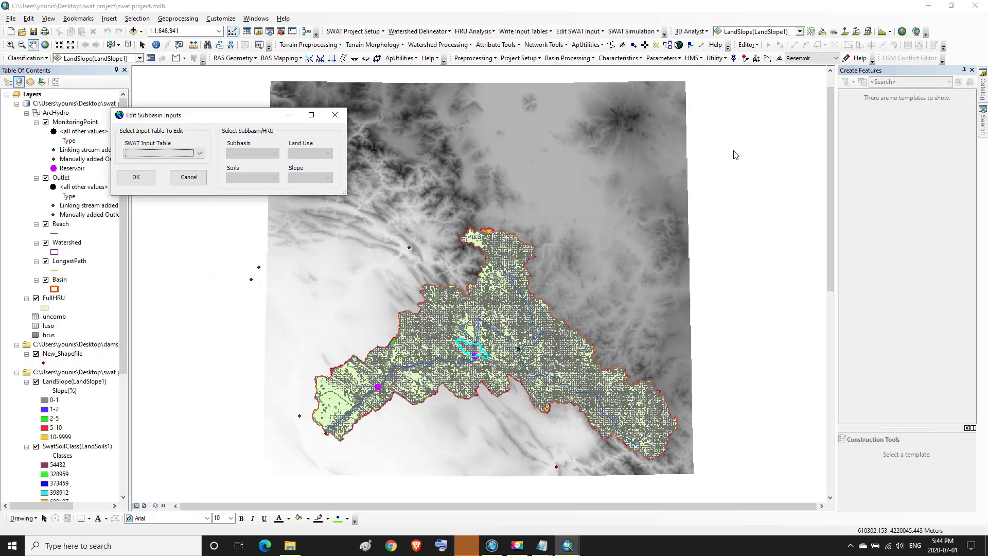
Choose the Groundwater (.Gw) table for subbasin 1, AGRR, soil 54432, slope 10-9999
click(203, 154)
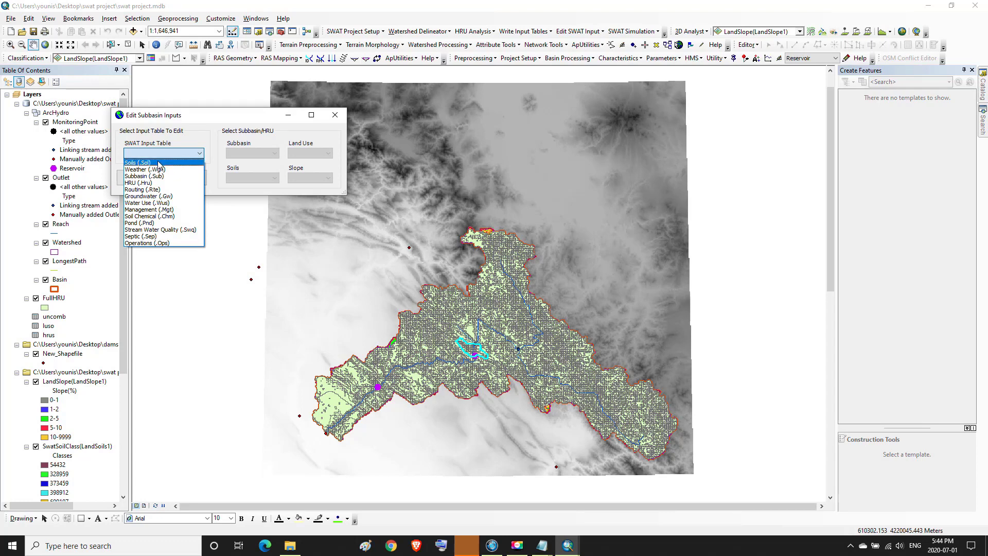
click(160, 196)
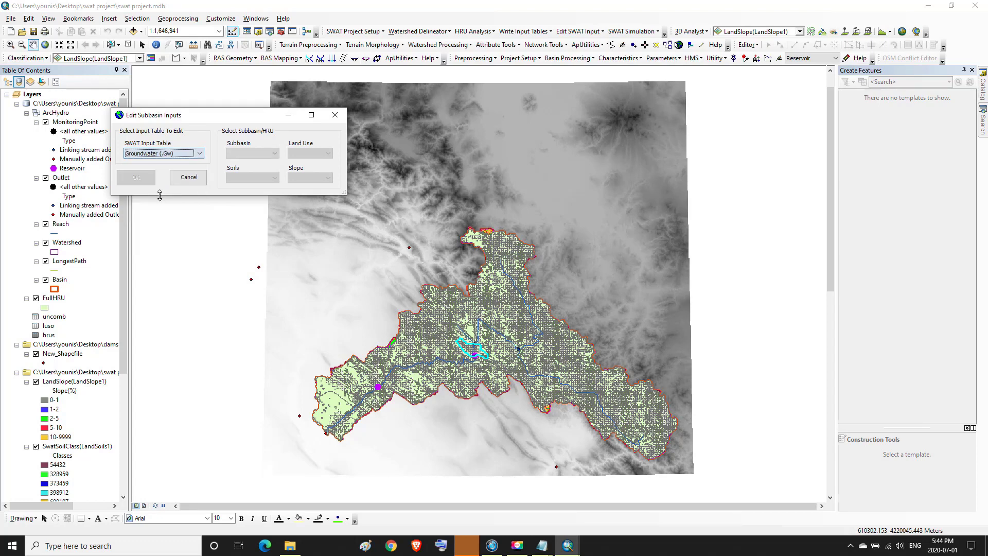
click(276, 154)
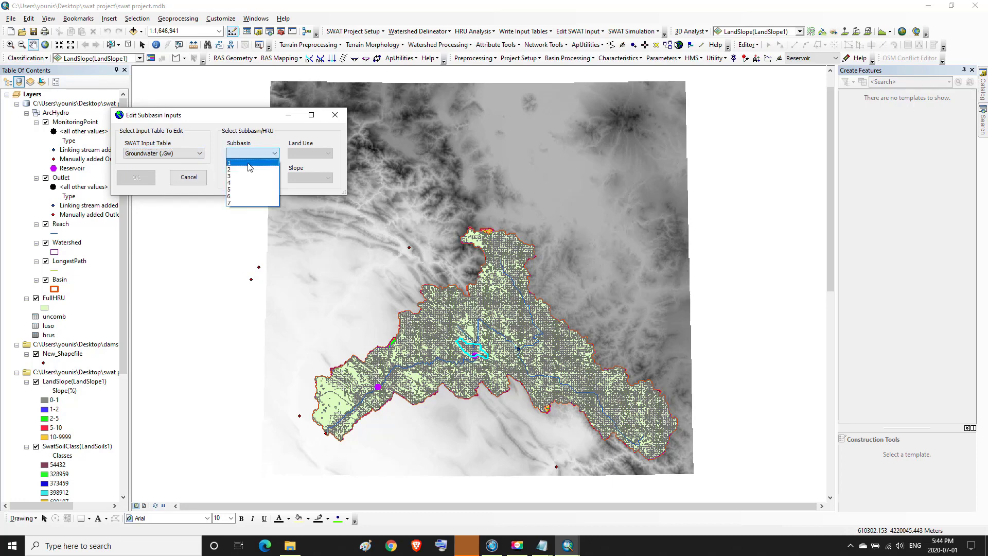
click(248, 163)
click(328, 155)
click(296, 162)
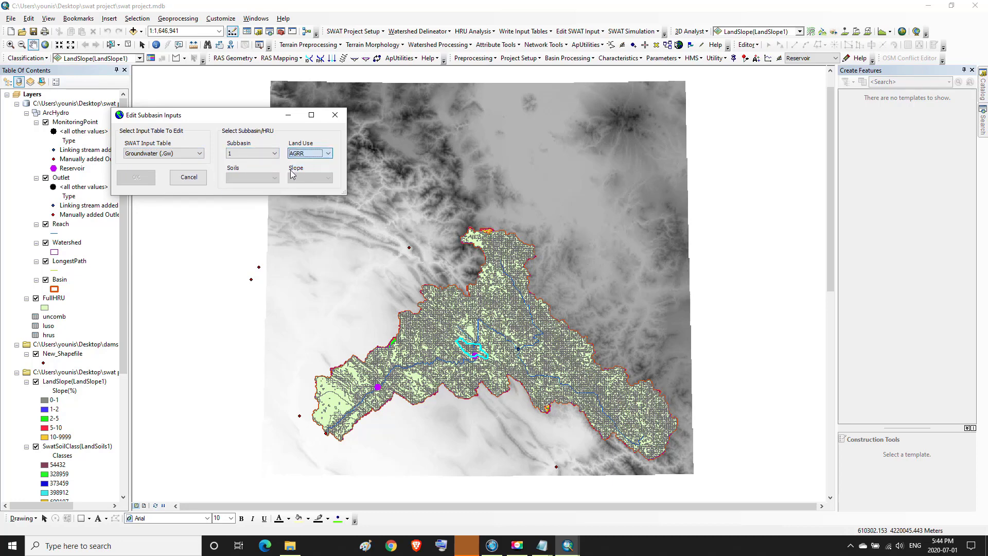
click(275, 177)
click(246, 187)
click(328, 178)
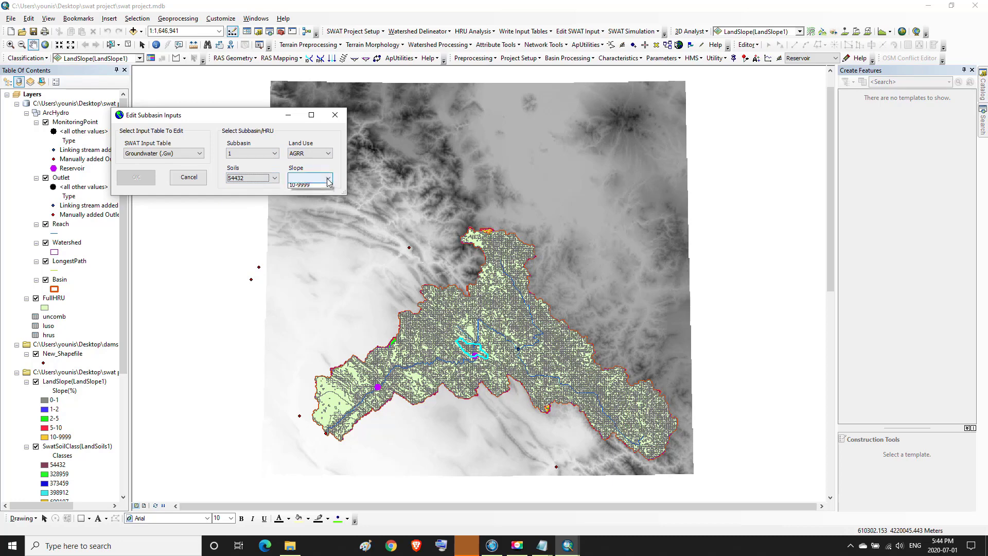
click(307, 186)
click(137, 178)
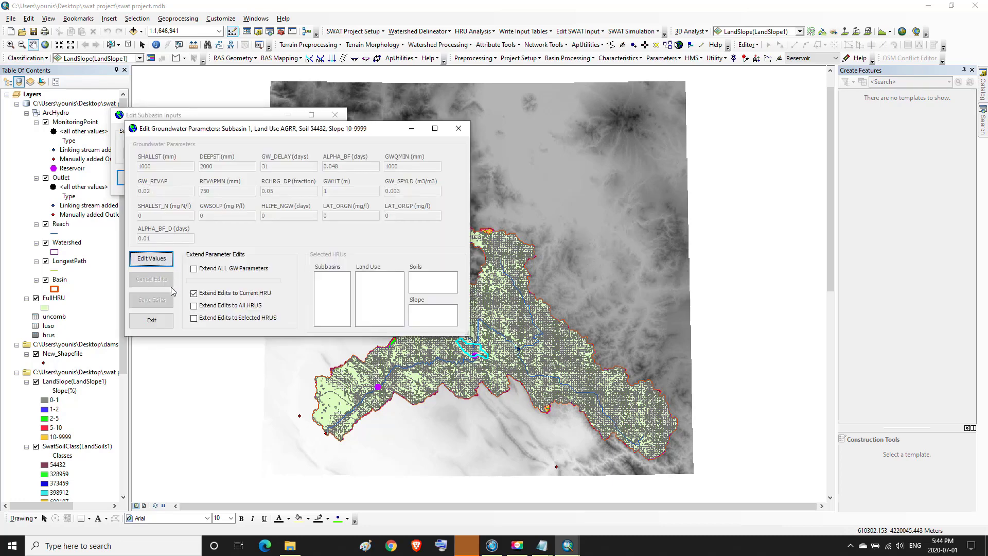
Make the groundwater values editable and replace GW_DELAY 31 with the calibrated 93
click(159, 262)
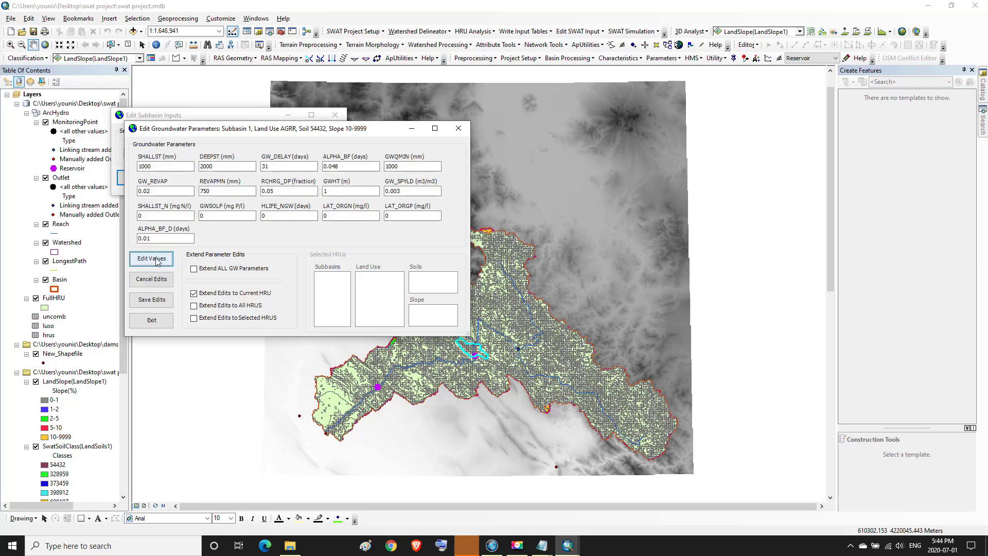
mouse_move(539, 551)
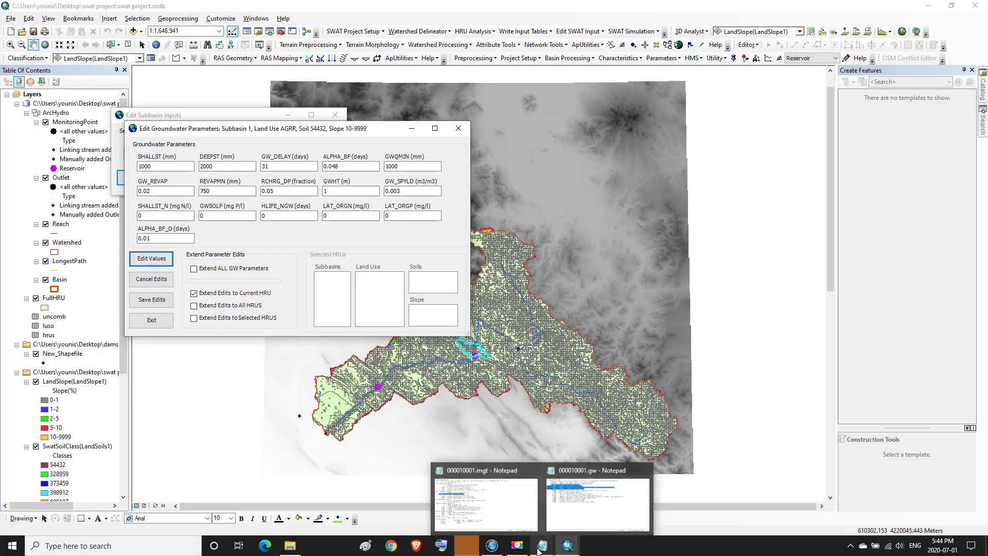
mouse_move(575, 516)
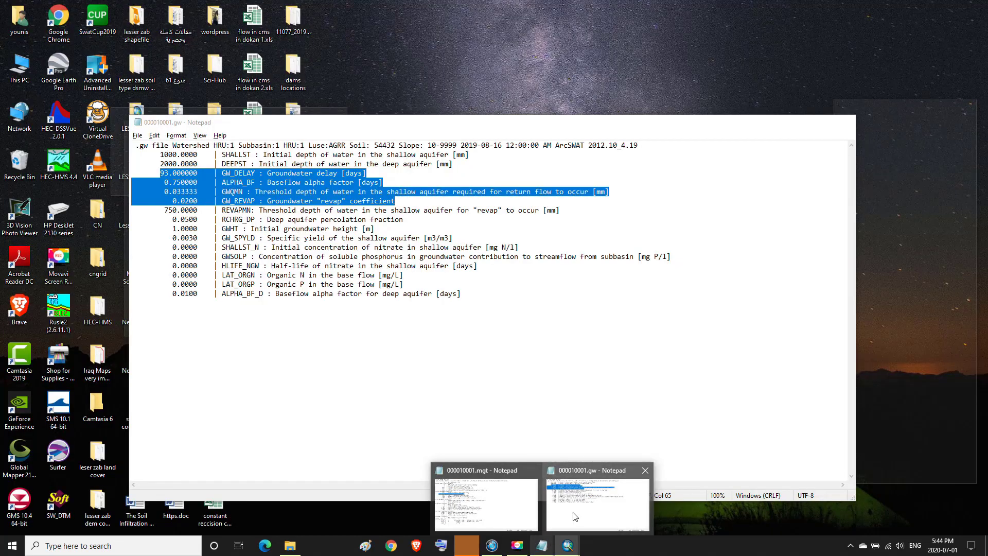
click(575, 520)
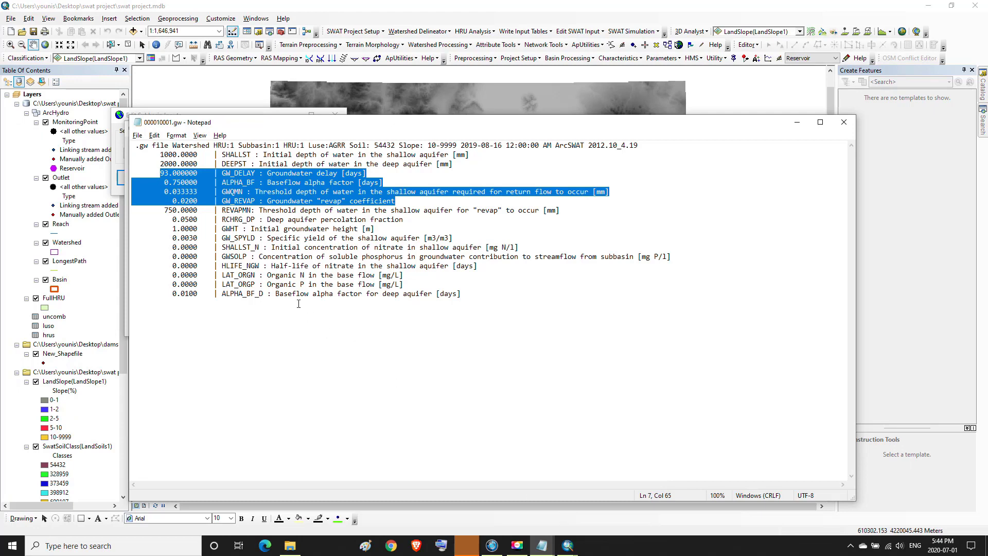
drag(479, 128, 704, 125)
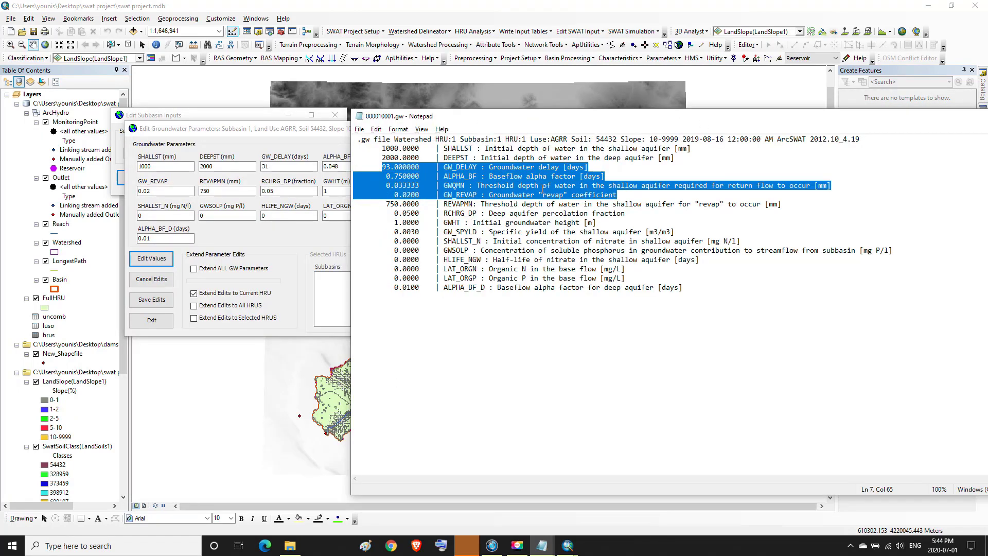
drag(570, 121, 654, 121)
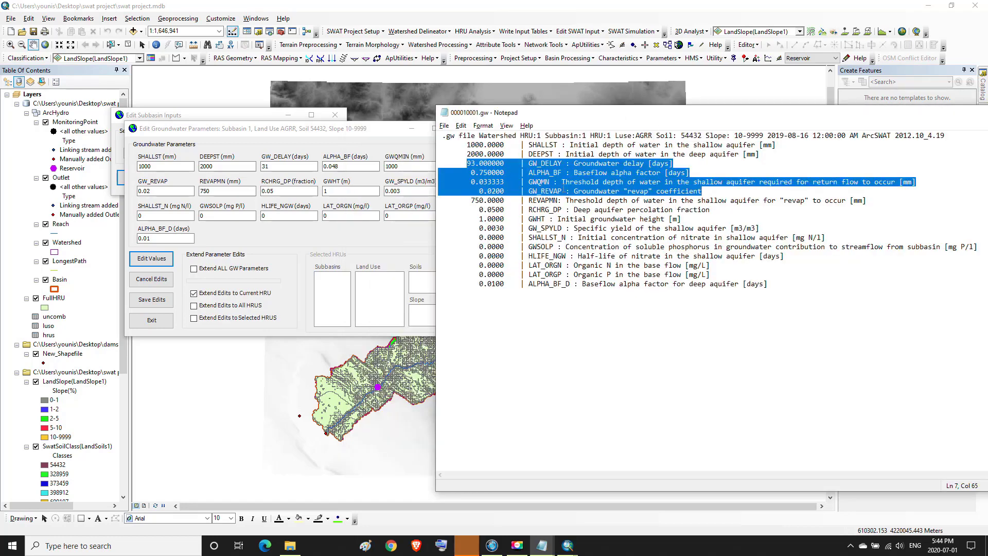
click(481, 172)
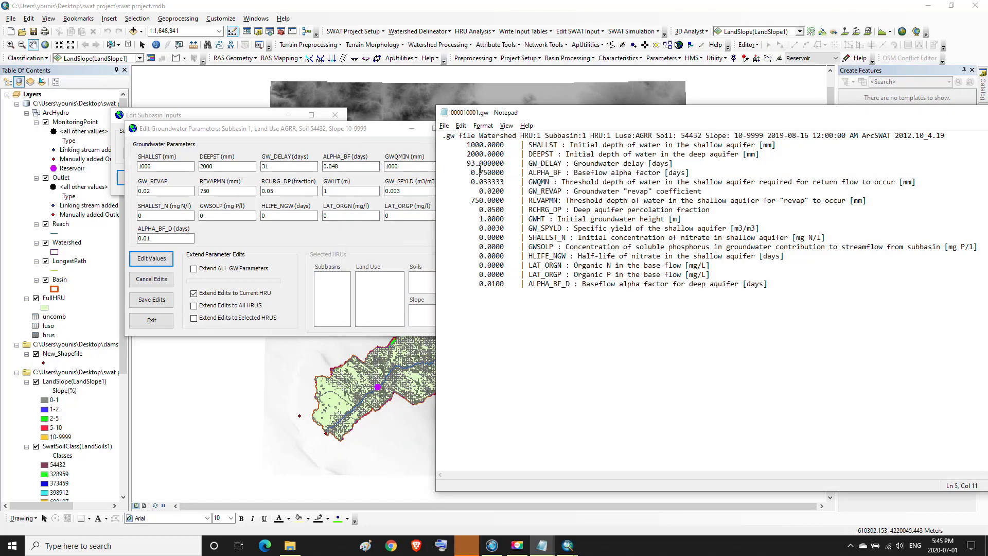
drag(468, 164, 563, 163)
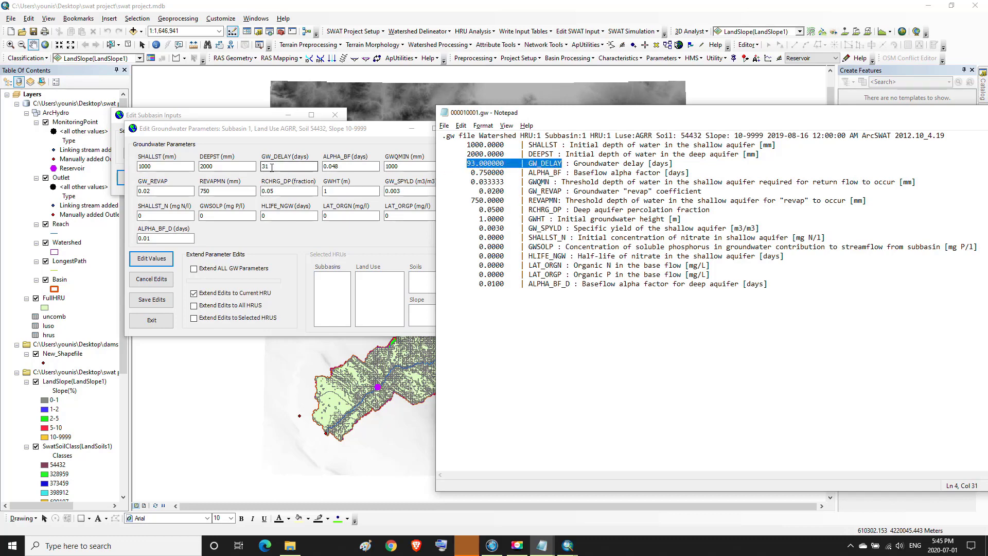
drag(273, 168, 261, 171)
text(9)
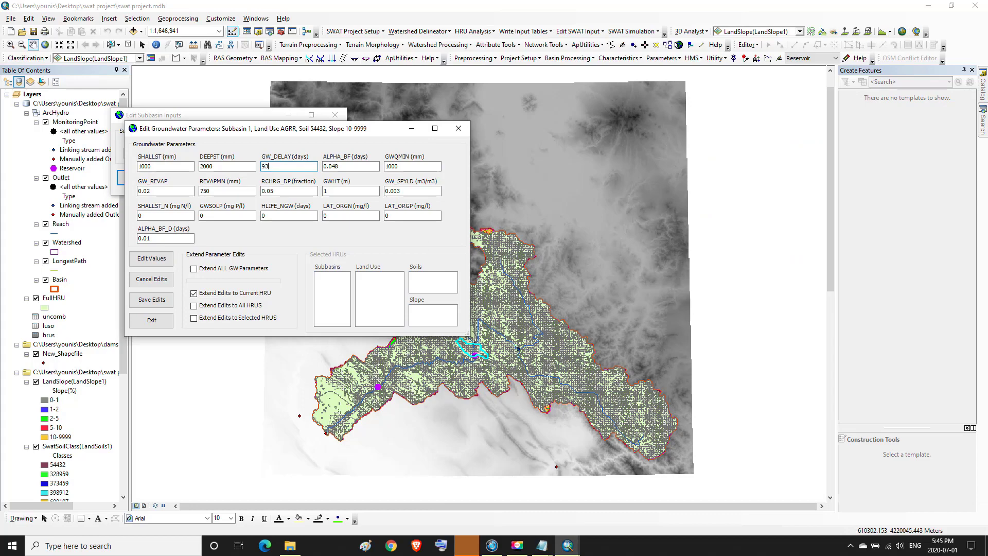
Look up the calibrated ALPHA_BF 0.75 in the .gw file and clear the old ALPHA_BF value
mouse_move(539, 539)
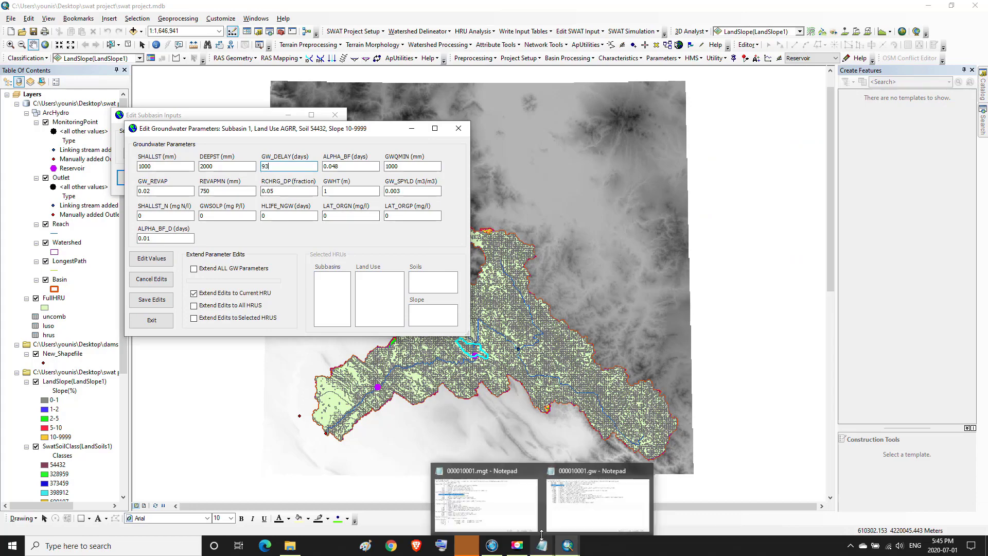
click(597, 502)
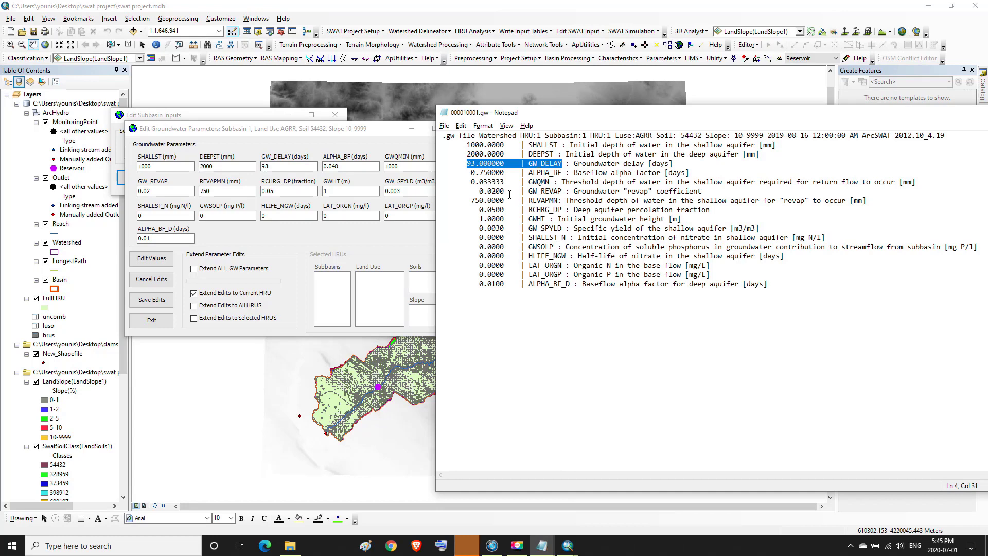
drag(471, 172, 561, 173)
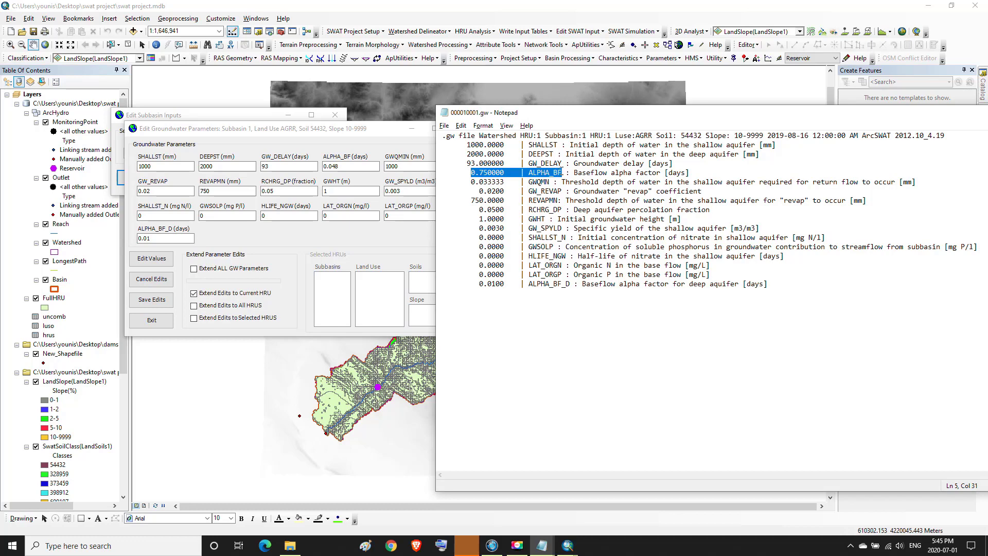
click(350, 166)
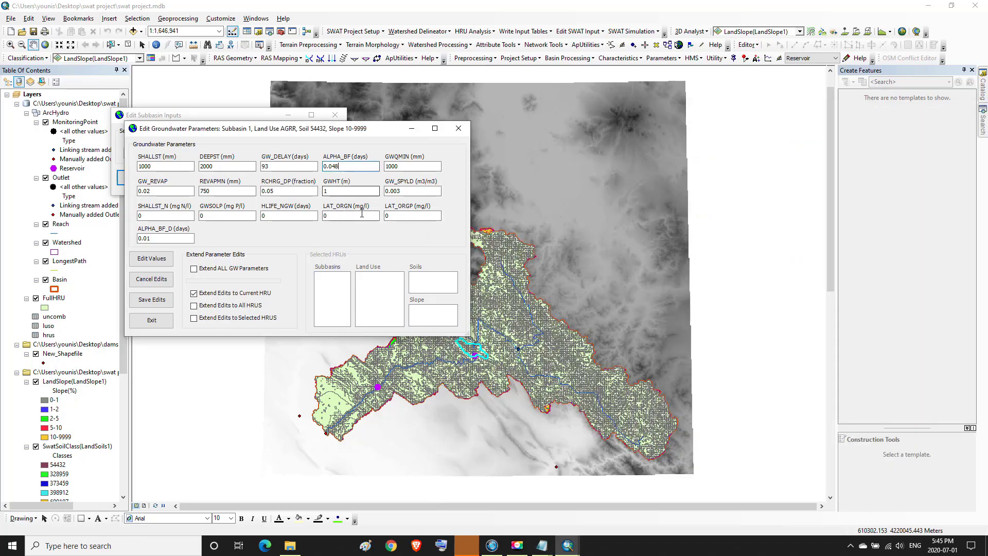
key(BackSpace)
key(BackSpace)
key(BackSpace)
key(BackSpace)
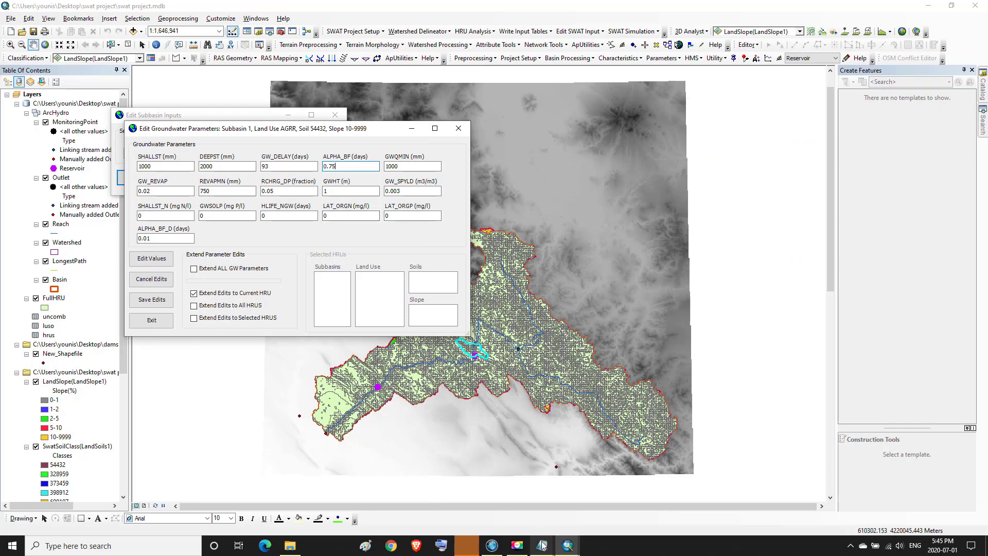
mouse_move(542, 546)
click(559, 514)
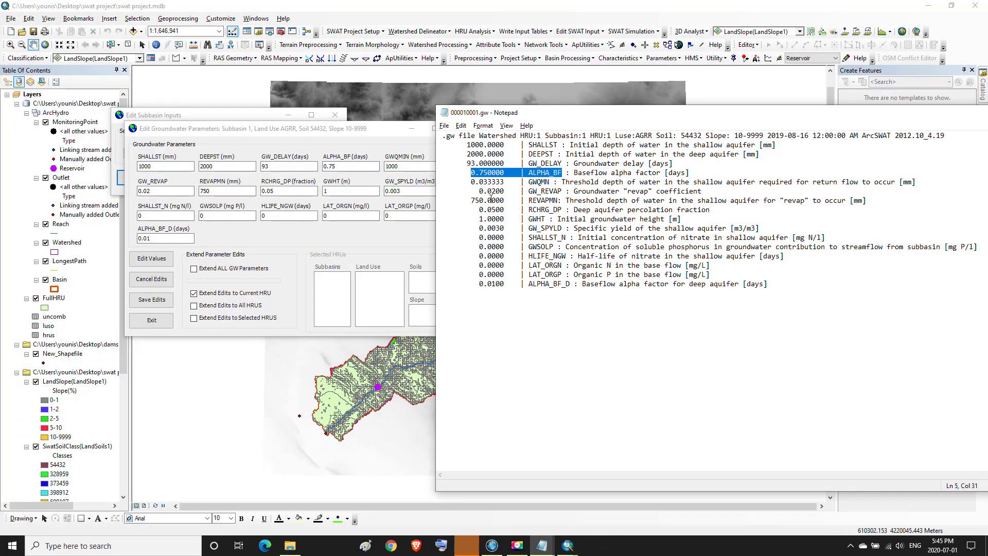
Set GWQMN to the calibrated 0.033333, check GW_REVAP 0.0200, and close the .gw file
drag(471, 183, 502, 183)
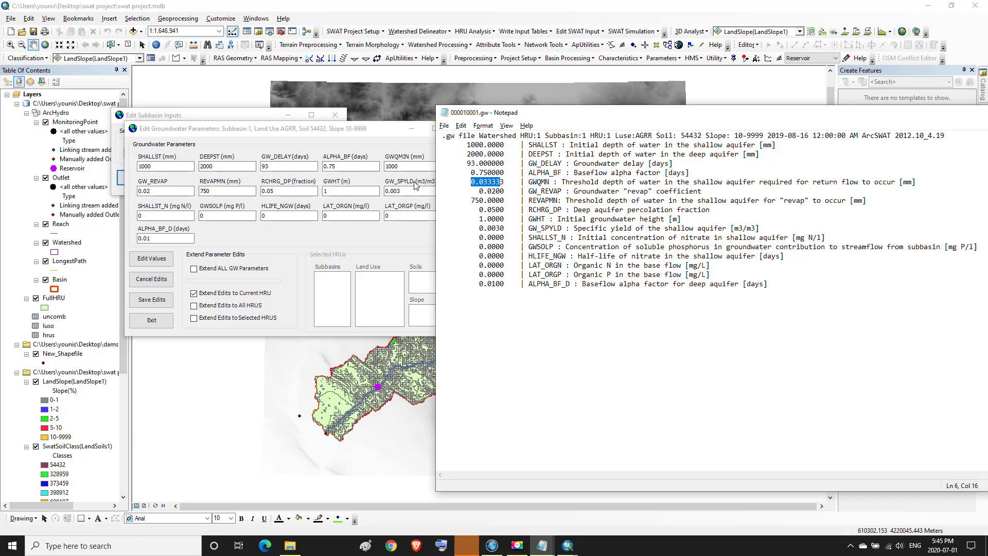
click(400, 167)
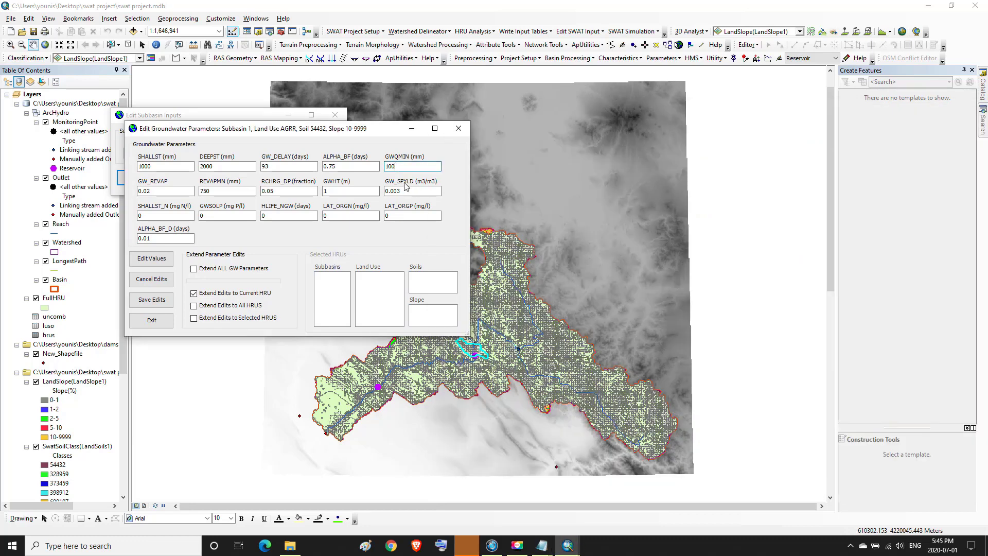
key(BackSpace)
key(BackSpace)
key(BackSpace)
text(0.)
mouse_move(542, 545)
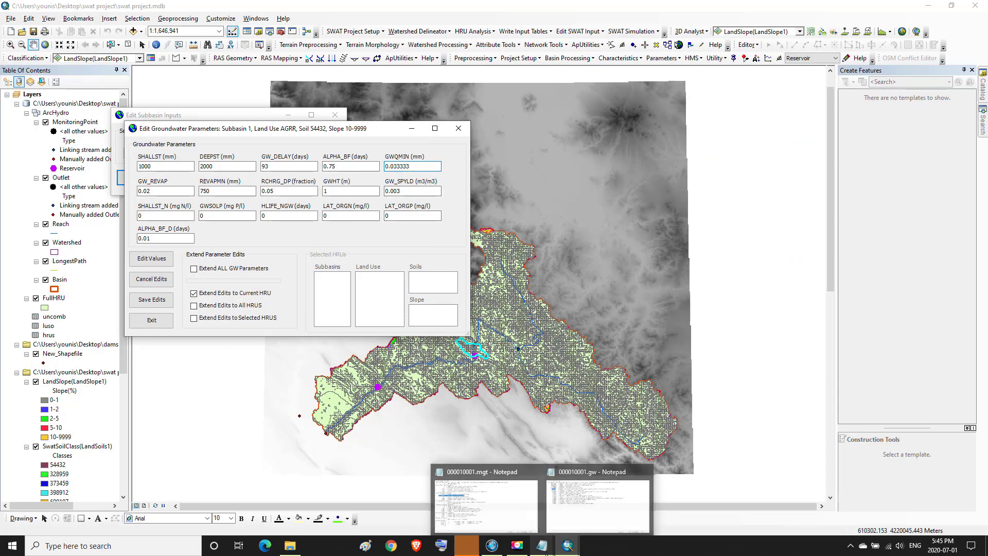
click(552, 518)
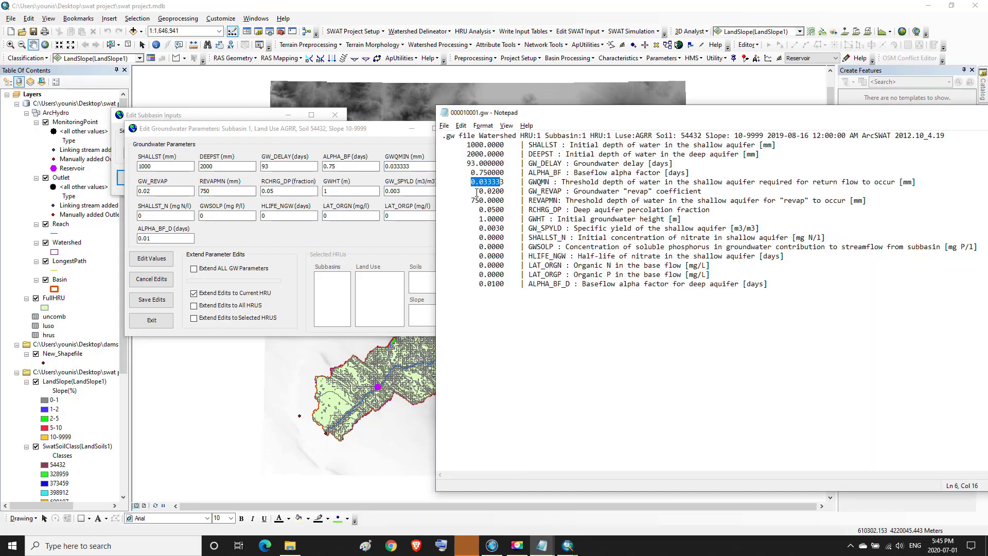
drag(477, 191, 564, 191)
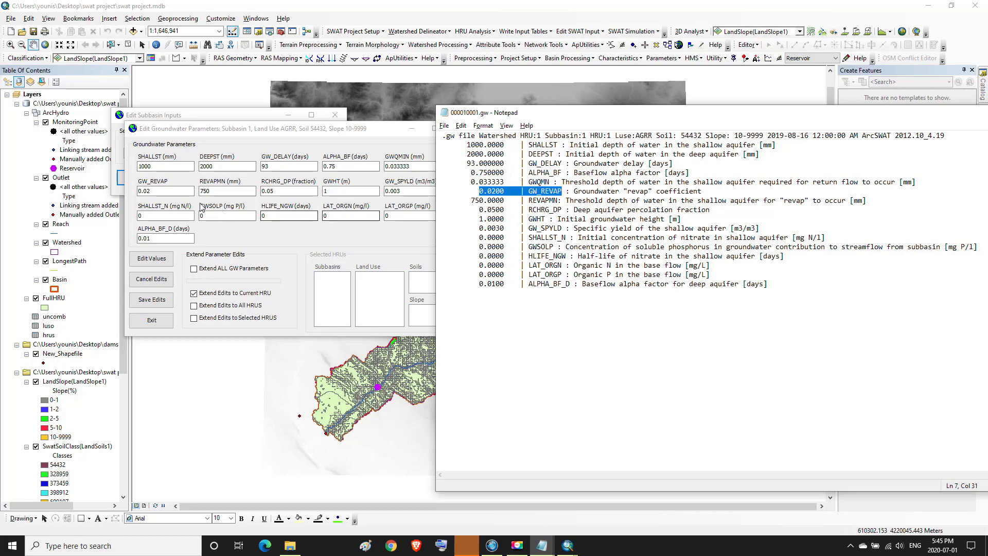
click(568, 544)
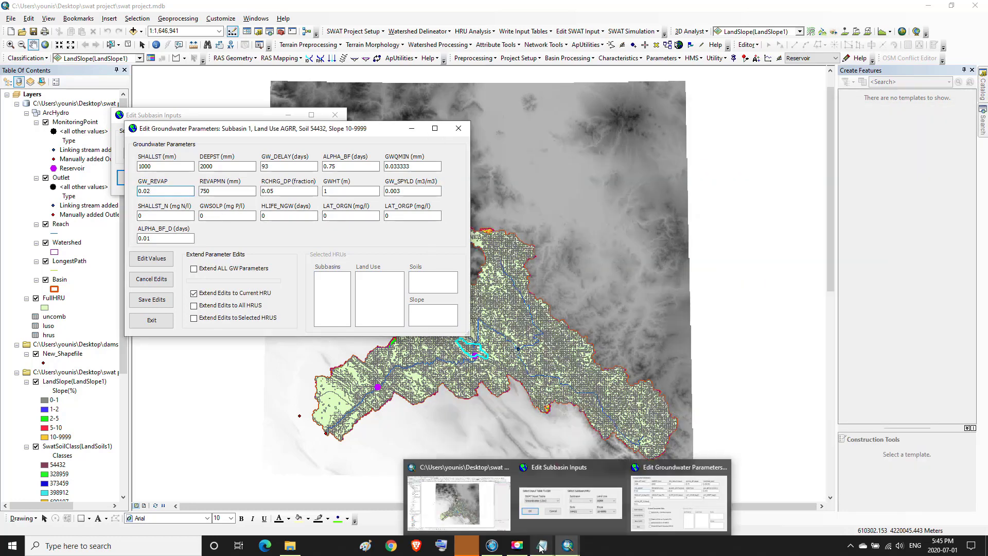
click(558, 493)
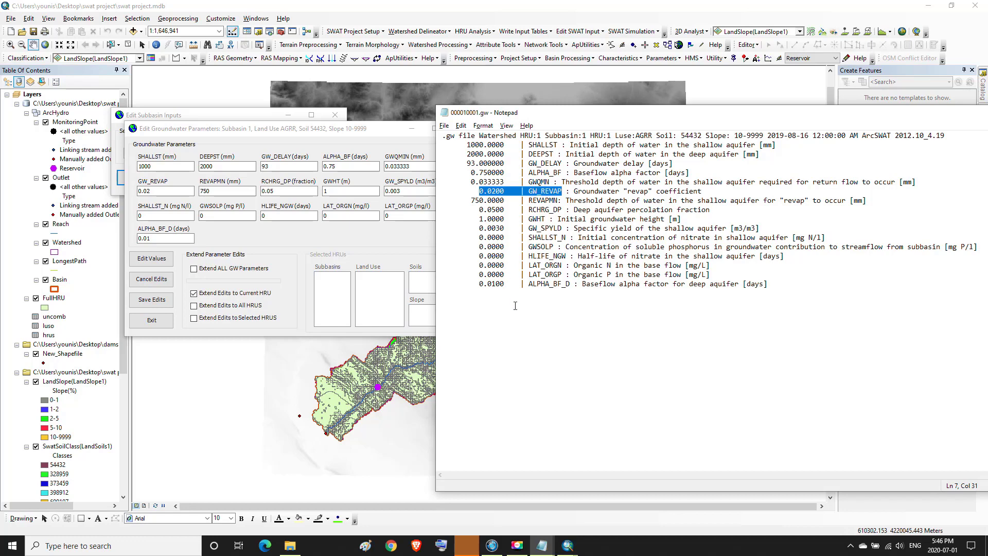
drag(951, 117, 754, 119)
click(907, 114)
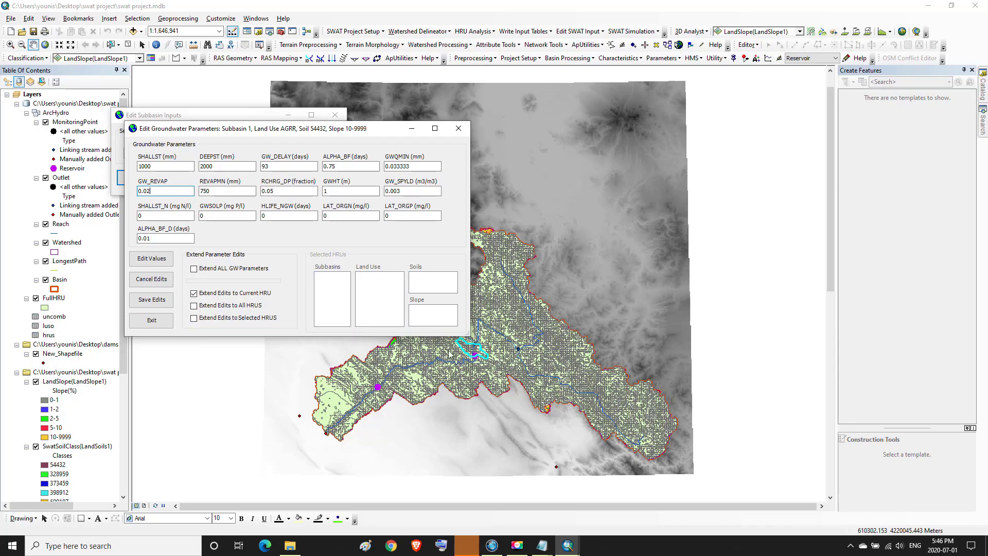
Save the groundwater edits to all land uses, soils and slopes of subbasins 1–4 and 7
click(195, 319)
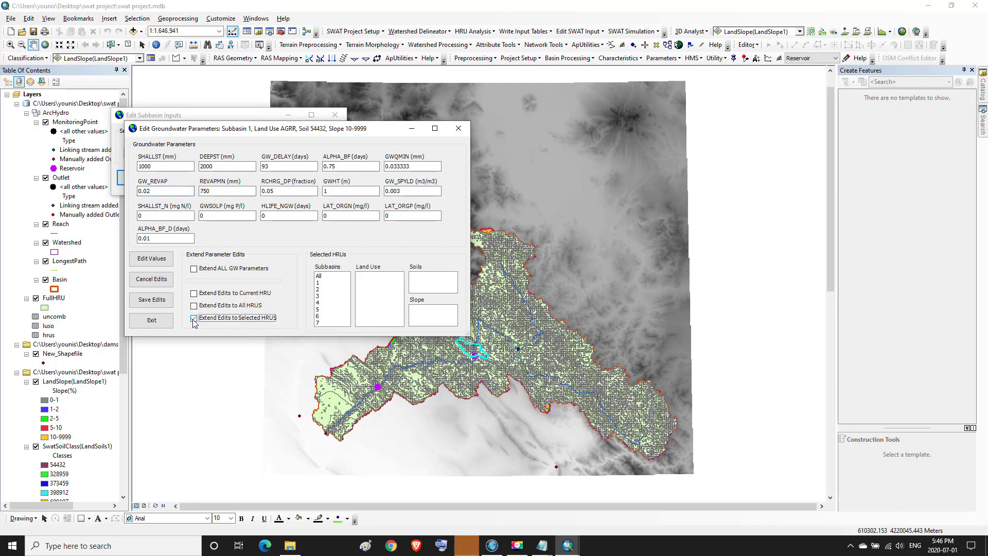
click(321, 283)
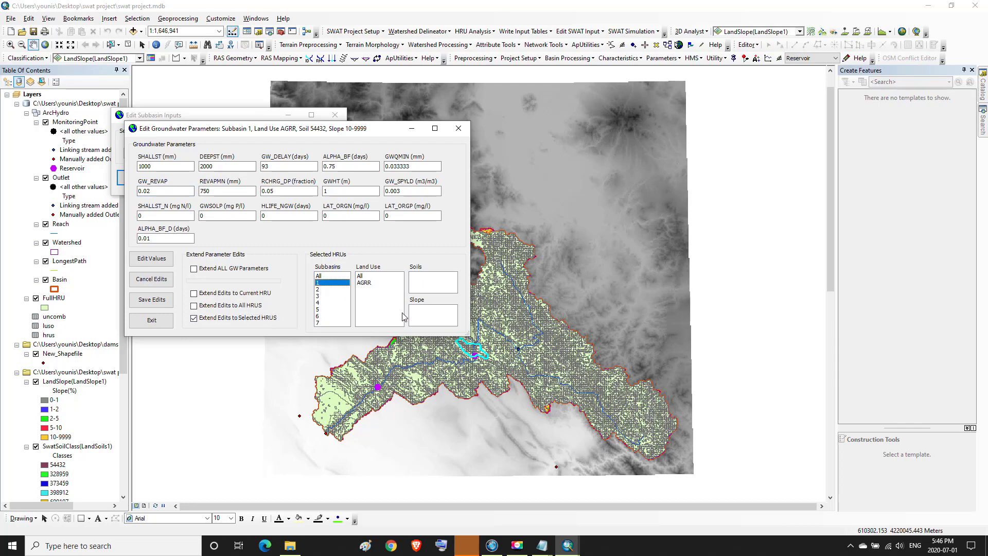
click(321, 290)
click(323, 297)
click(323, 303)
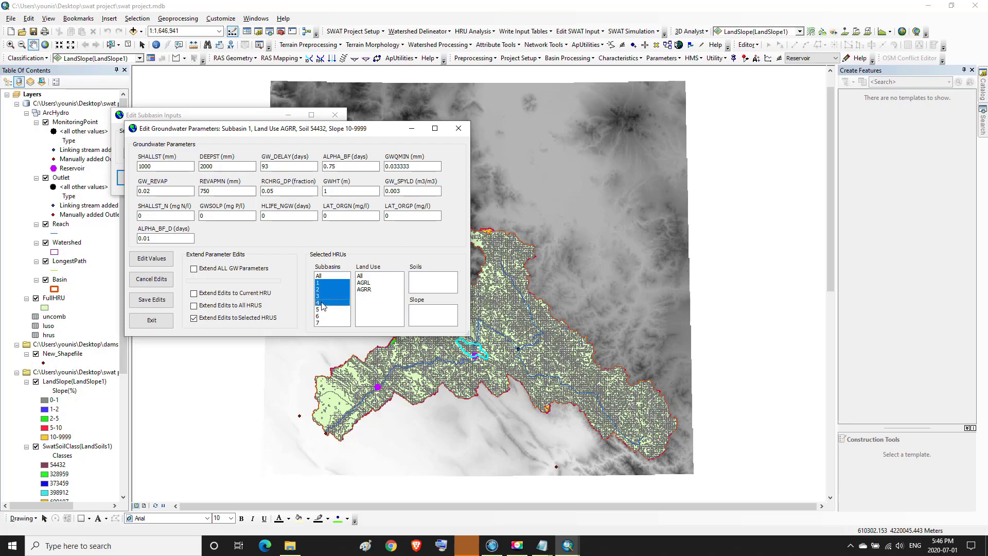
click(323, 323)
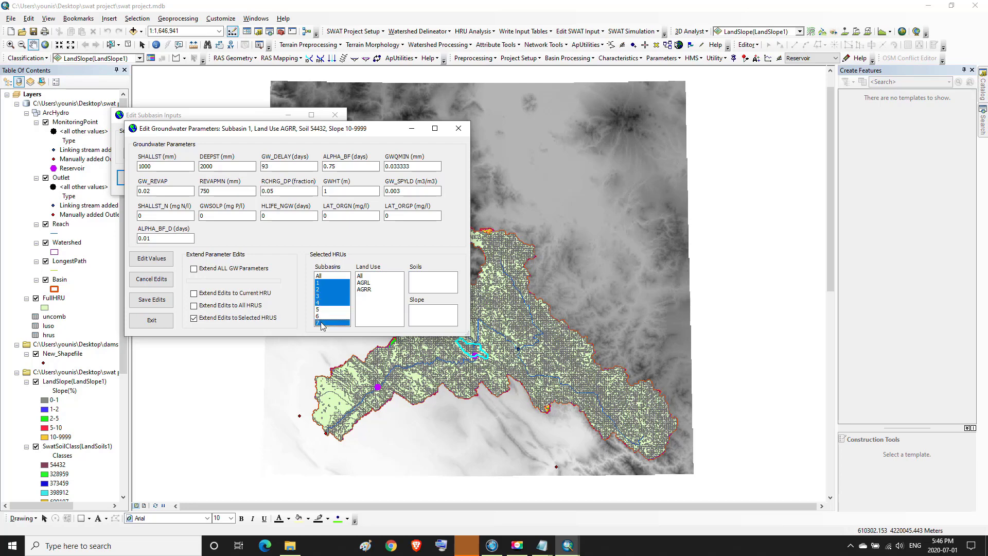
click(366, 277)
click(418, 277)
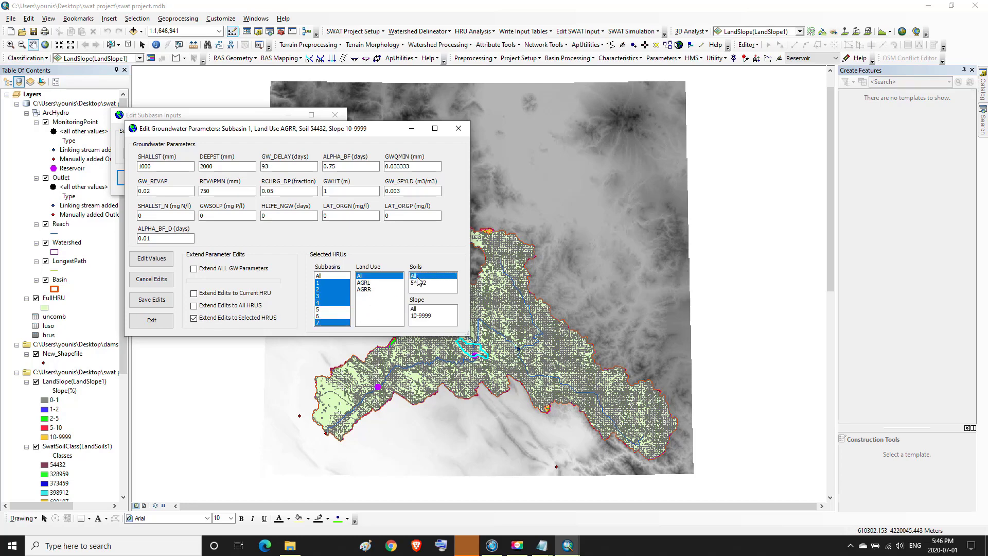
click(417, 309)
click(151, 302)
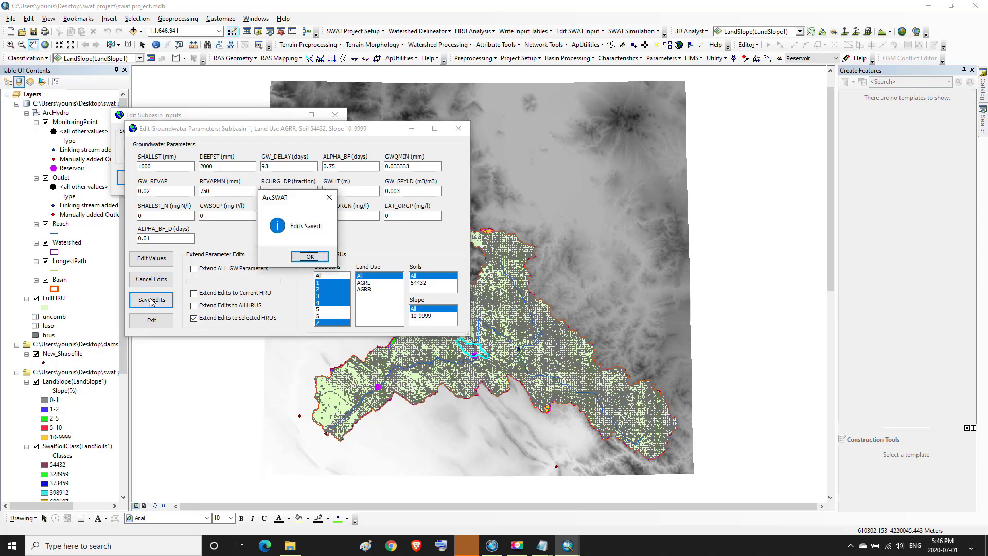
click(314, 262)
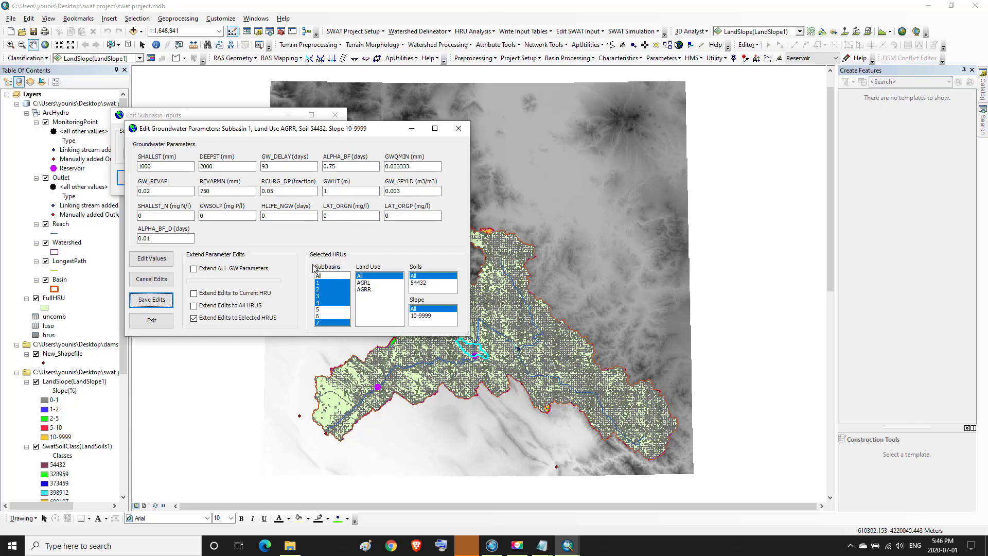
Open groundwater parameters for subbasin 3, AGRL, soil 54432, slope 10-9999
click(454, 129)
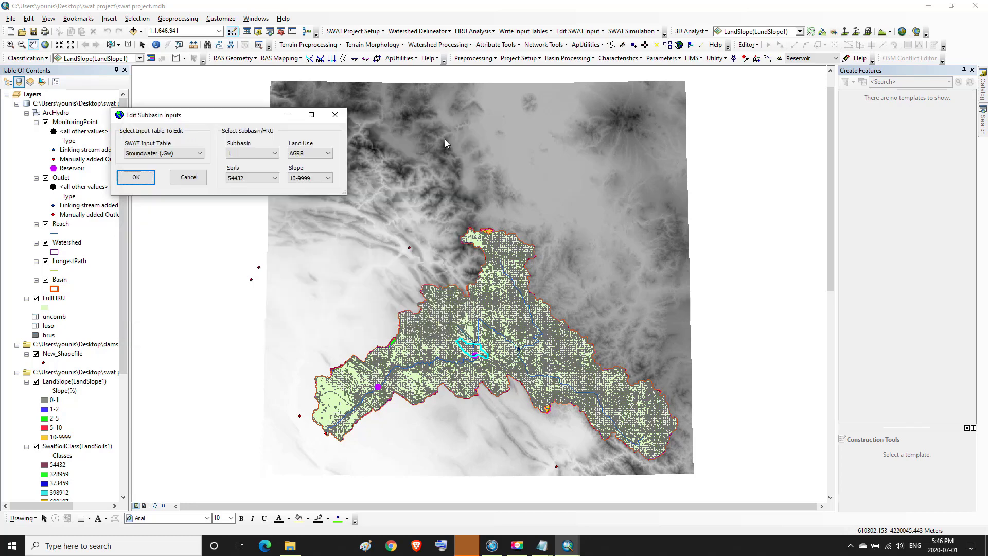
click(274, 153)
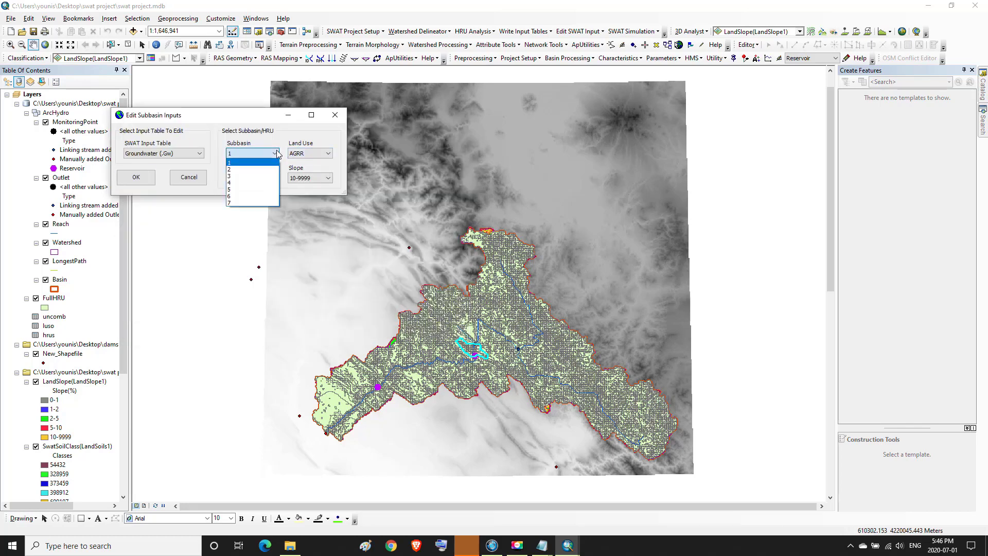
click(237, 176)
click(310, 153)
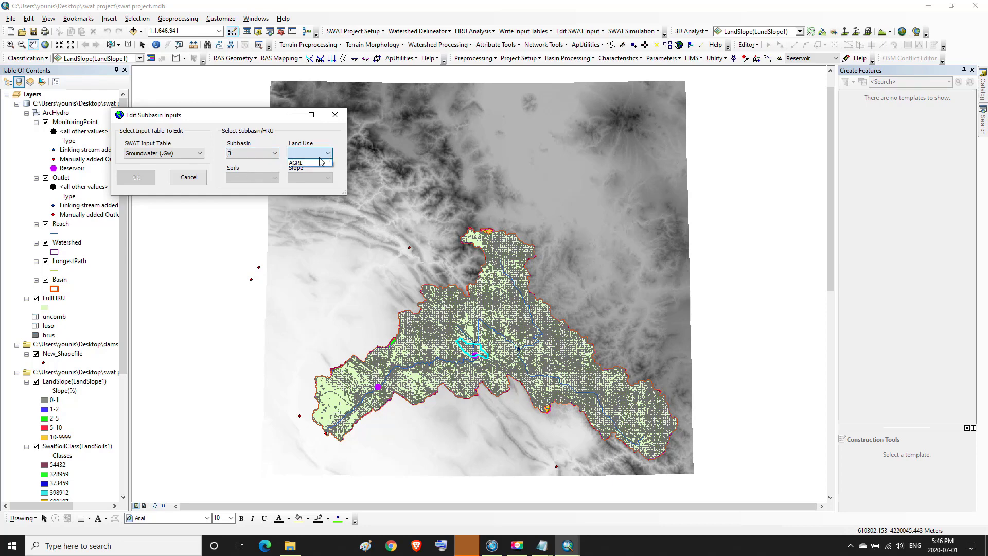
click(308, 168)
click(274, 178)
click(252, 187)
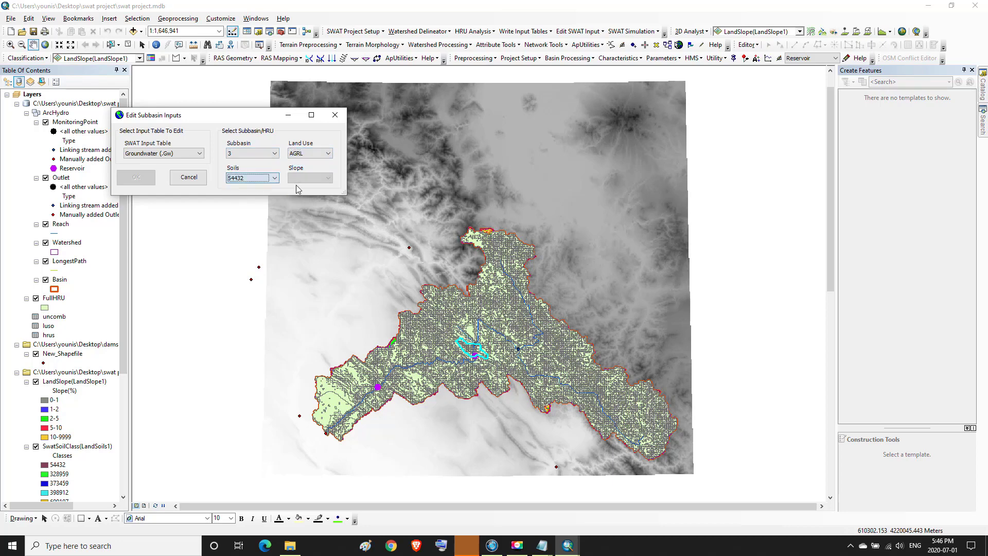
click(328, 178)
click(298, 189)
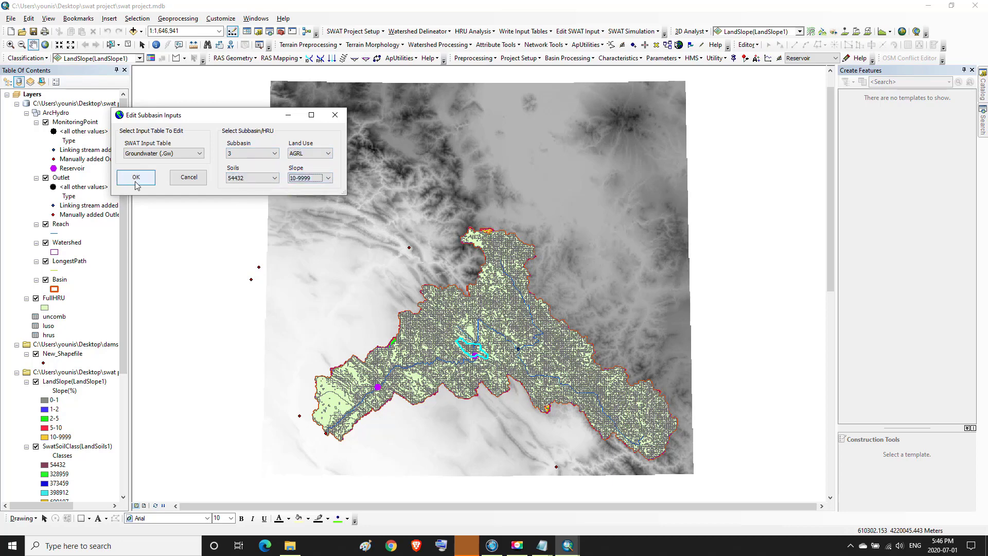
click(137, 177)
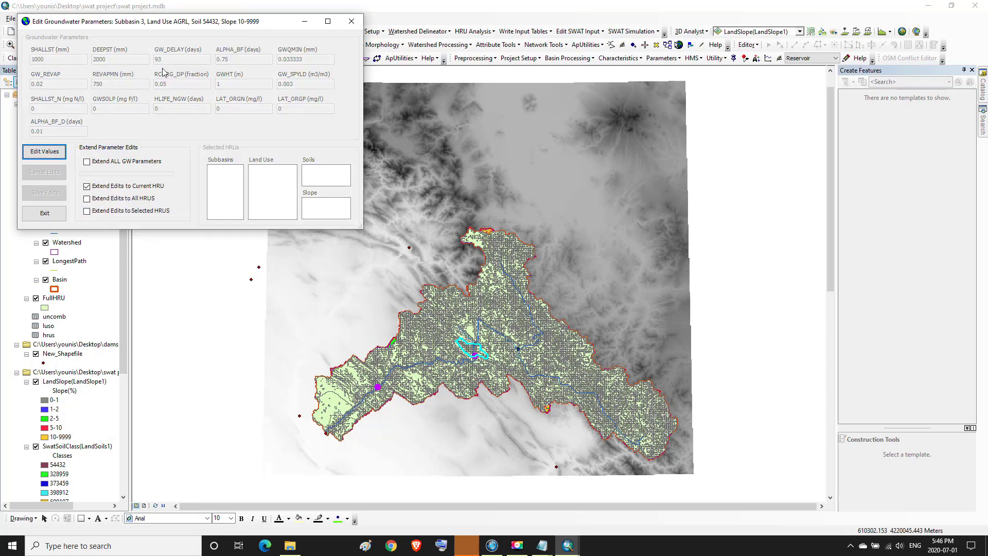
Verify GW_DELAY 93, ALPHA_BF 0.75 and GWQMN 0.033333, then exit and cancel the editors
click(57, 151)
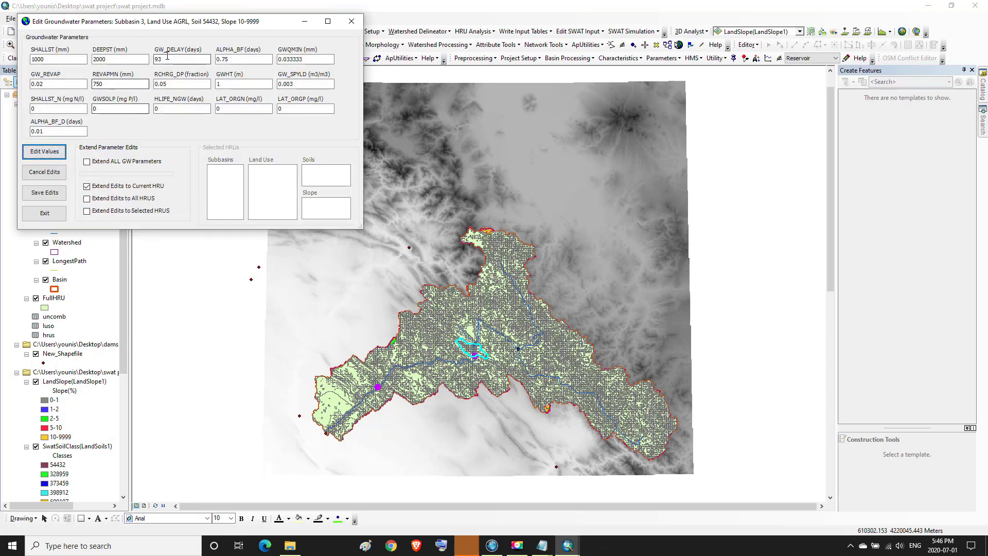
double_click(157, 59)
key(Tab)
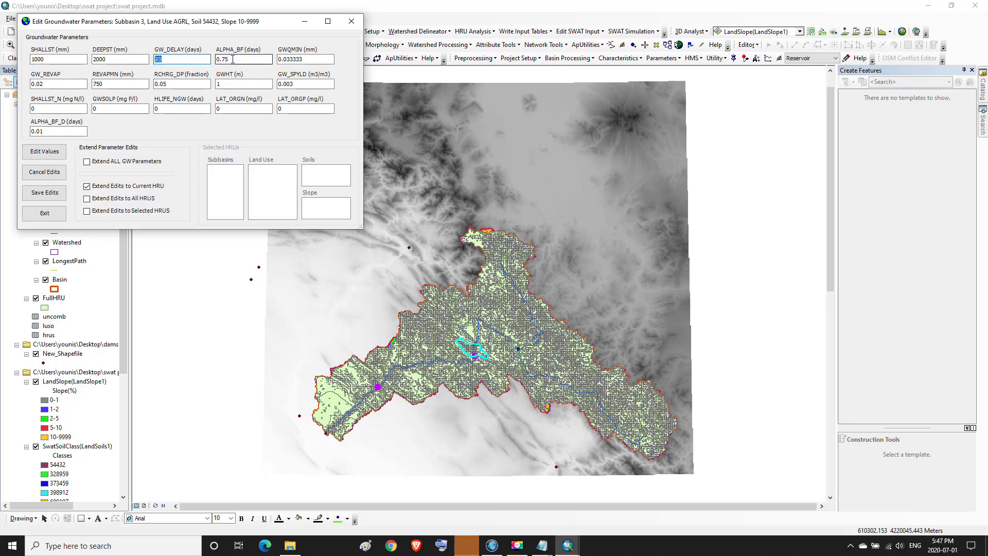
drag(309, 59, 288, 60)
key(Tab)
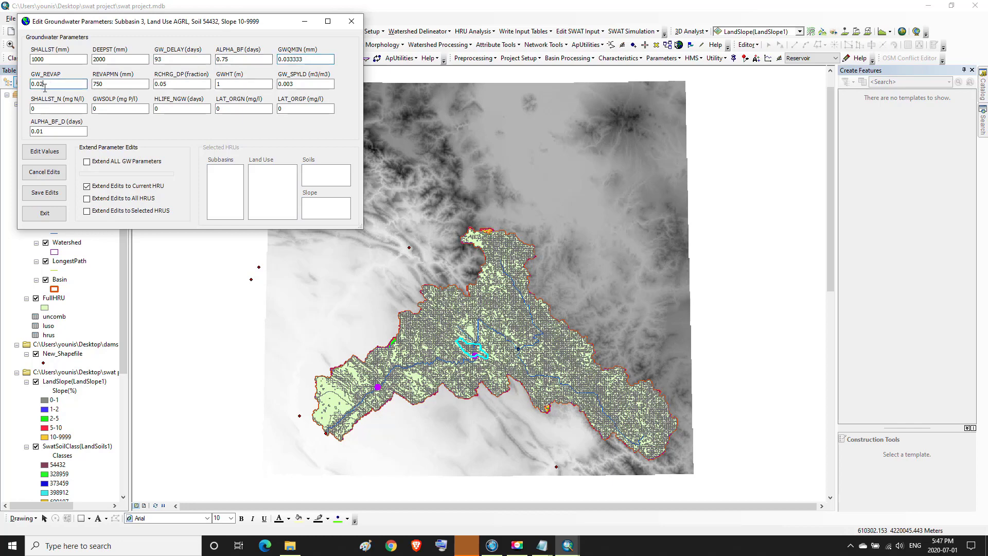
click(44, 214)
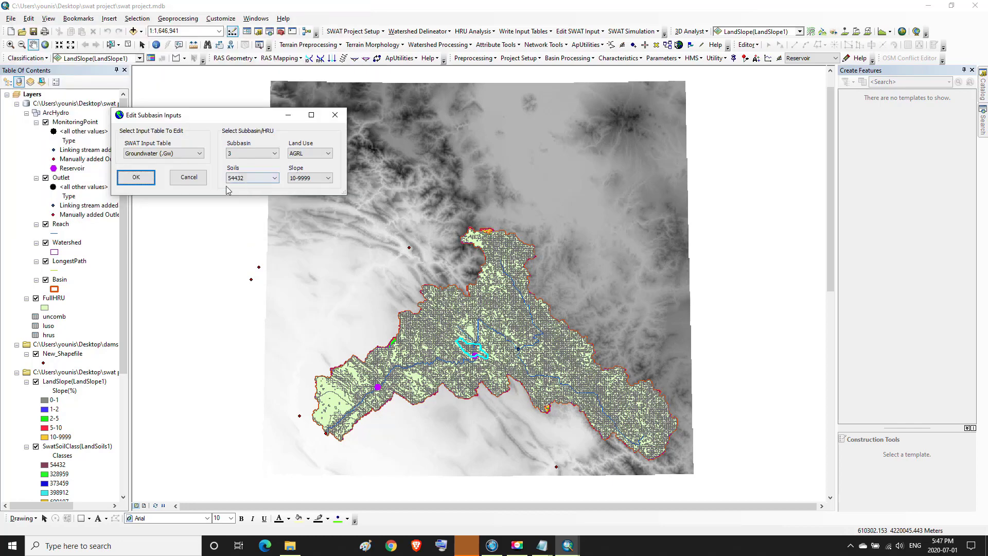
click(144, 179)
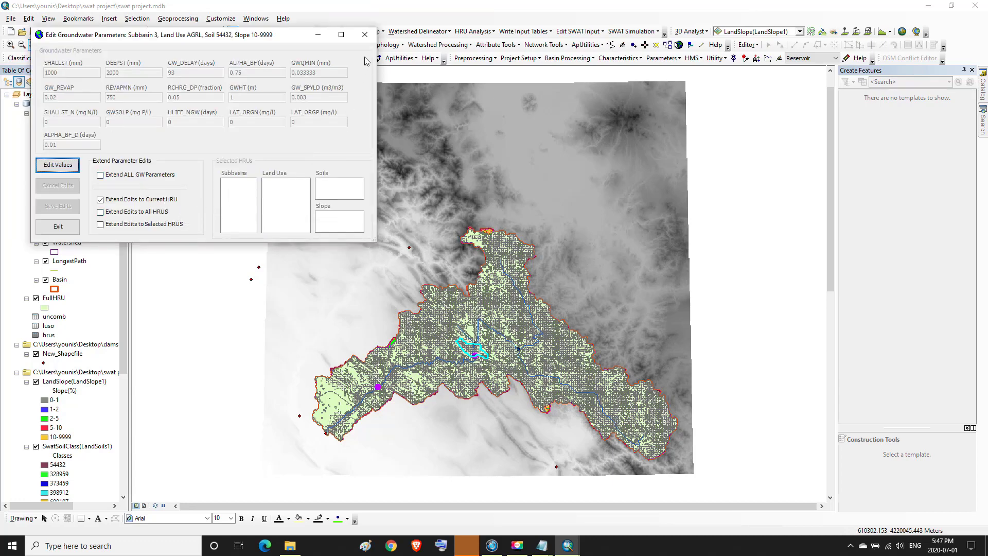
click(365, 34)
click(200, 181)
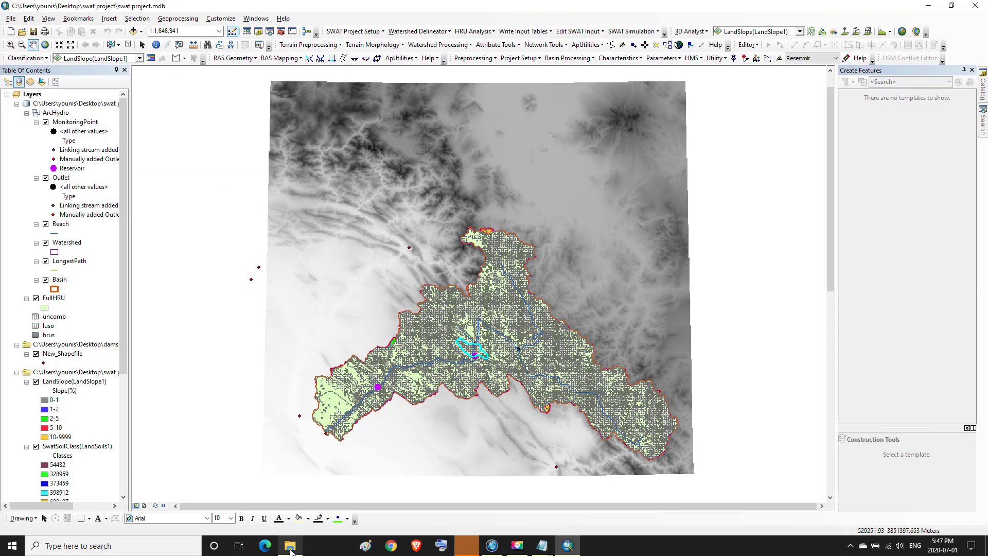
Navigate to Iterations\E\Sufi2.Out in the SWAT-CUP project and open best_par.txt
mouse_move(291, 551)
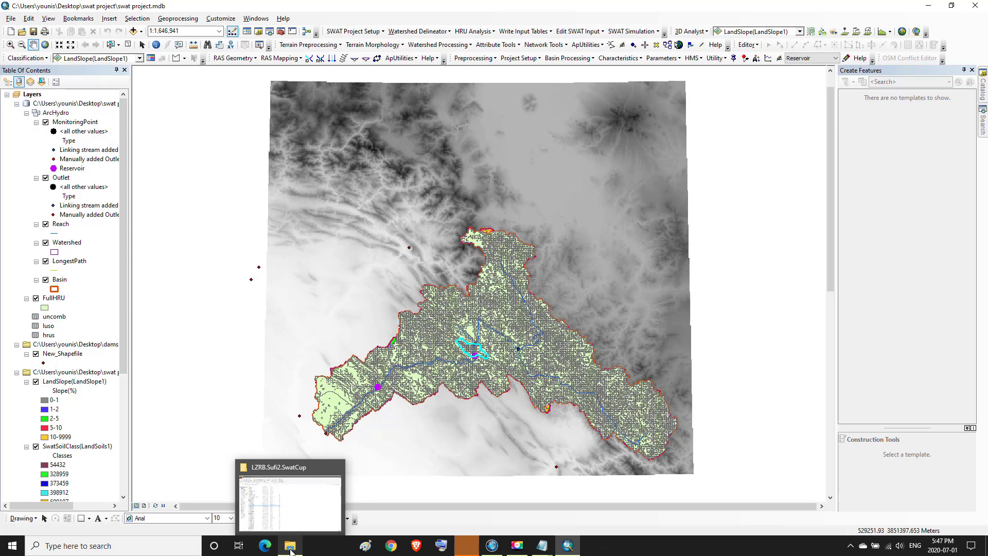
click(290, 550)
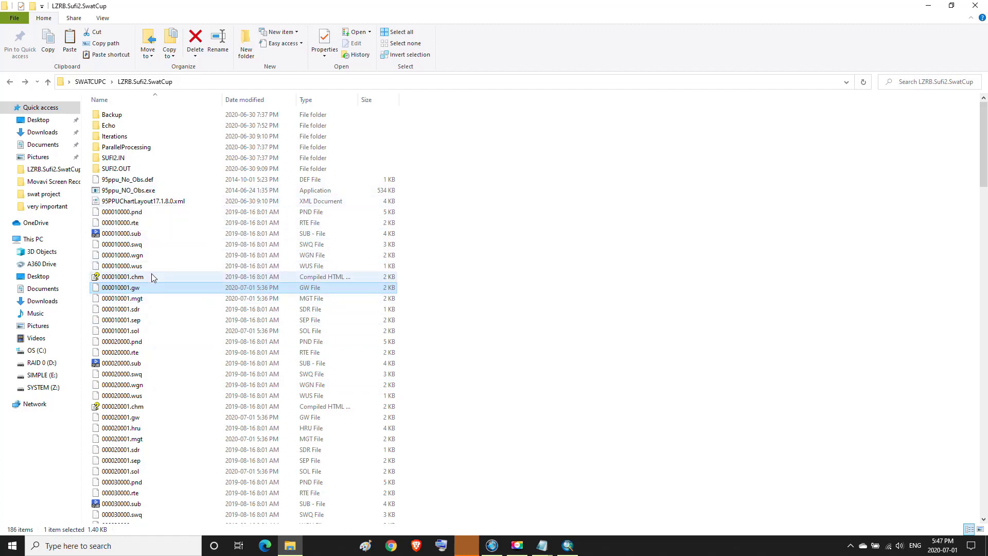
click(123, 170)
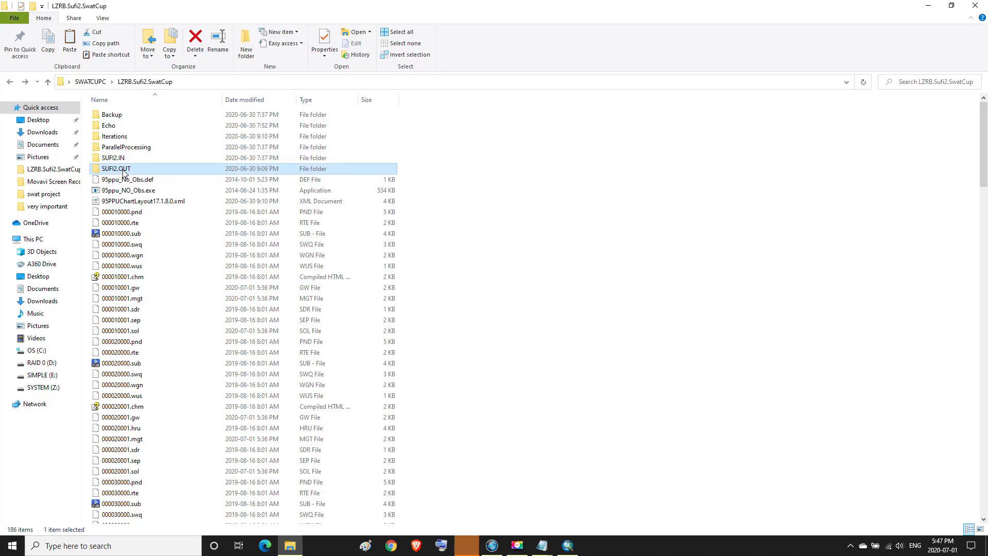
double_click(121, 136)
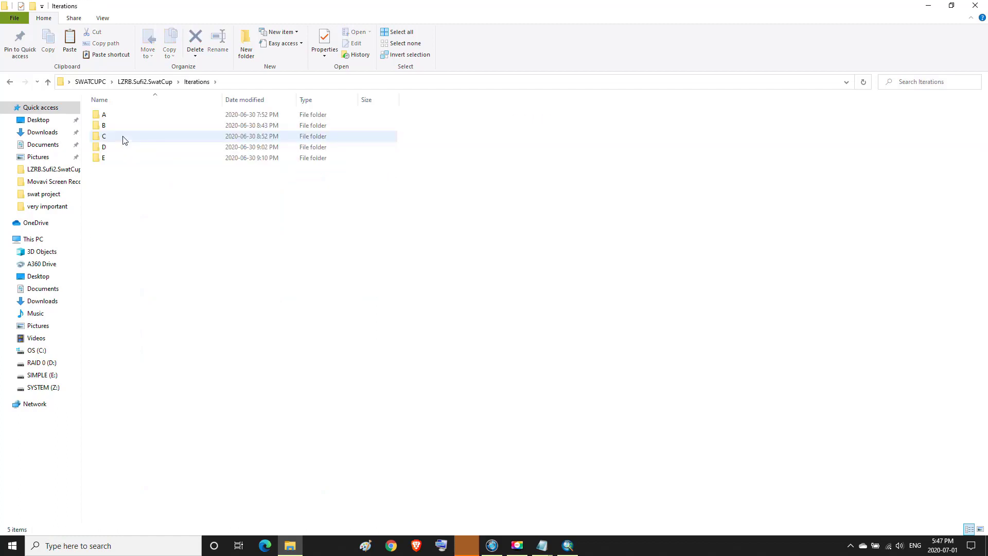
double_click(106, 158)
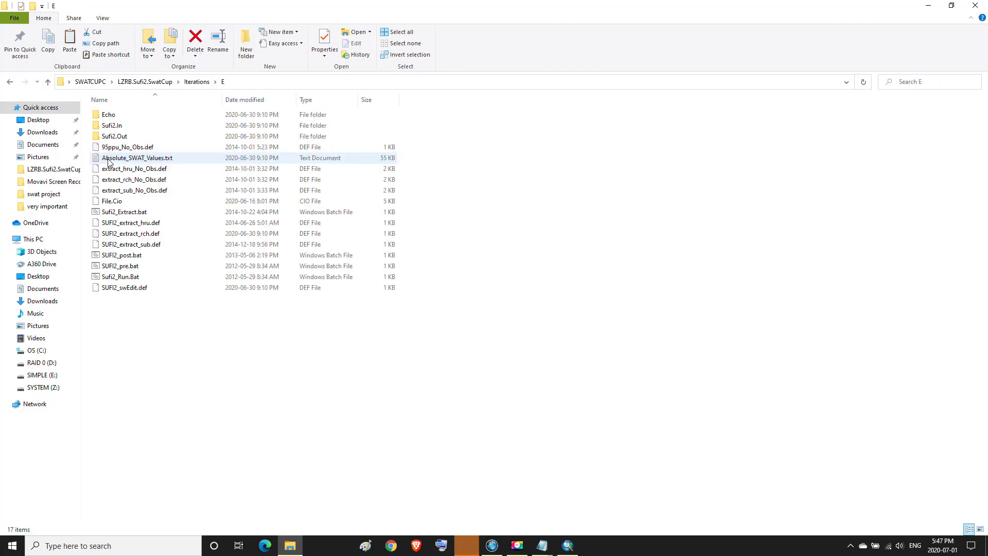
double_click(123, 137)
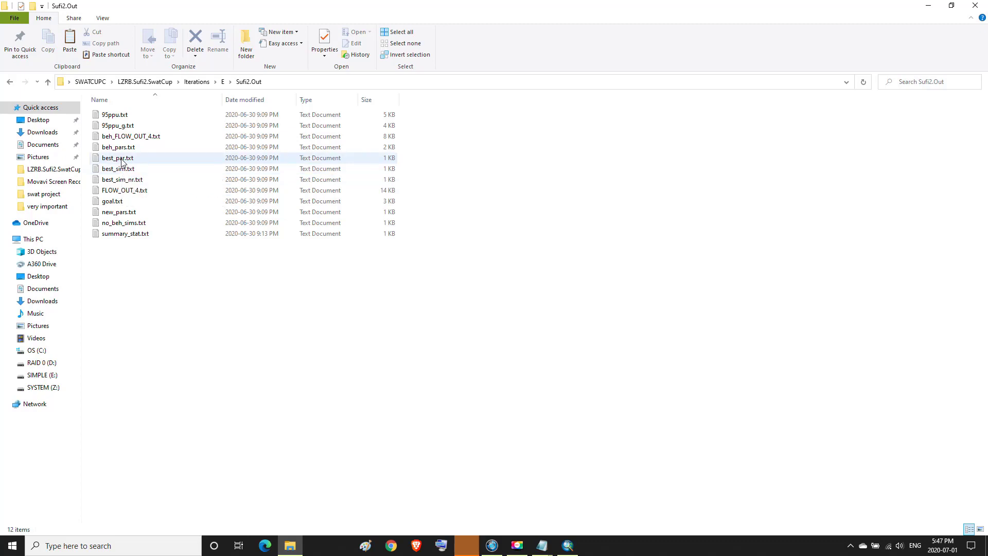
double_click(122, 159)
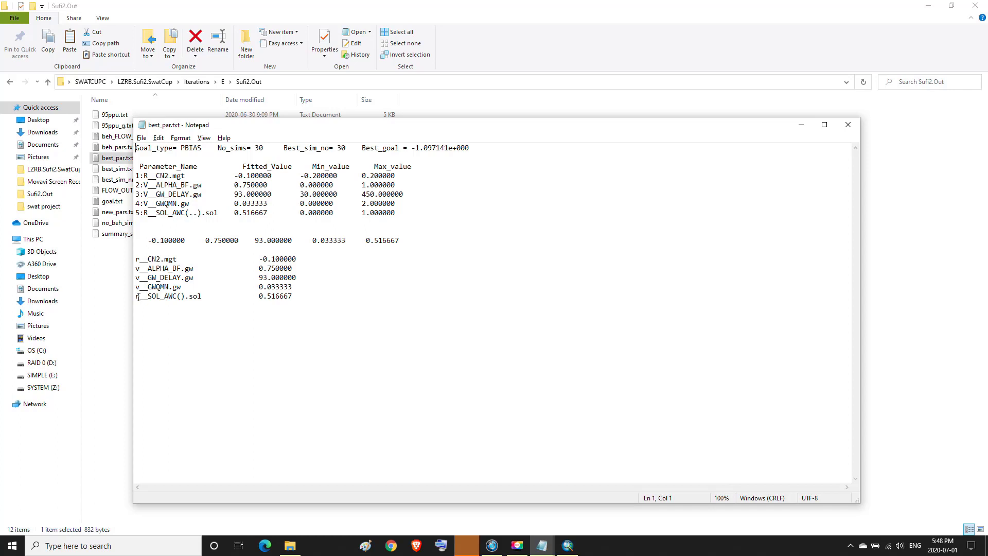
Read the fitted r__SOL_AWC().sol value 0.516667 in best_par.txt, then minimize Notepad
drag(151, 297, 295, 300)
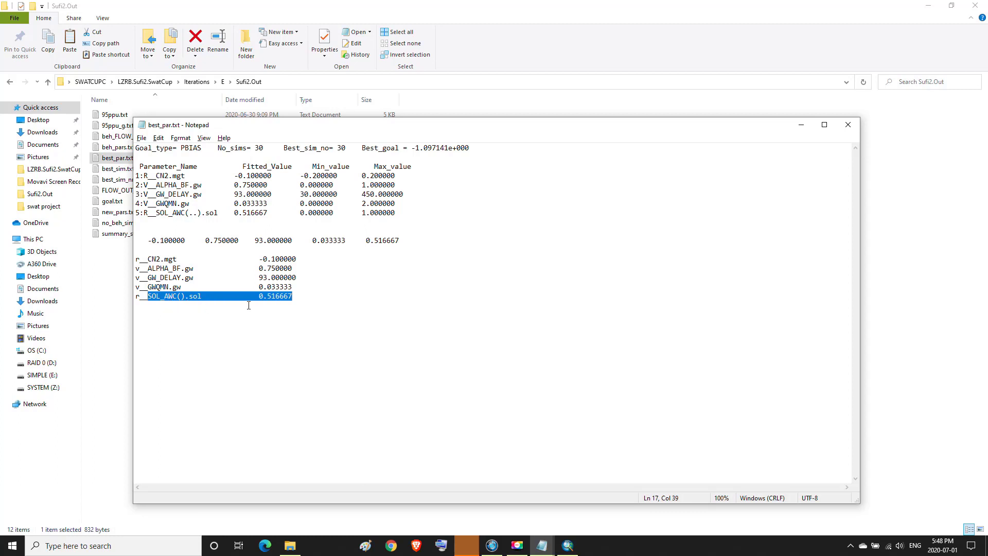
click(801, 125)
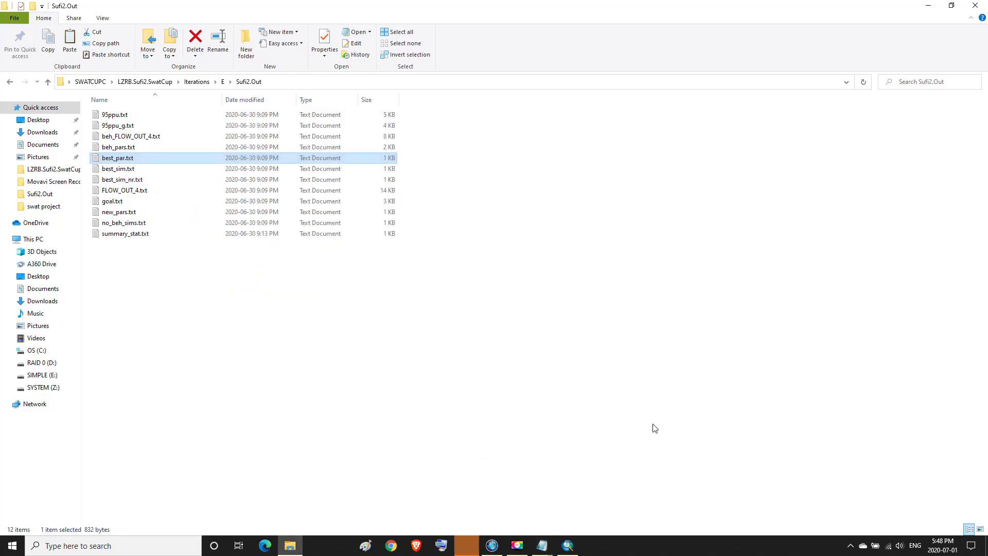
Back in ArcMap, open Soils (.Sol) parameters for subbasin 1, AGRR, soil 54432, slope 10-9999
click(567, 546)
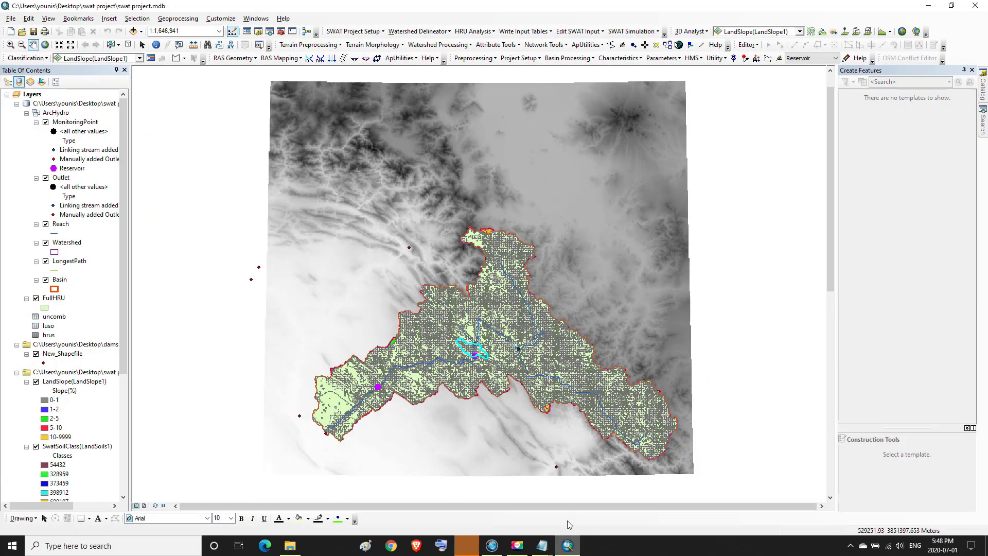
click(599, 32)
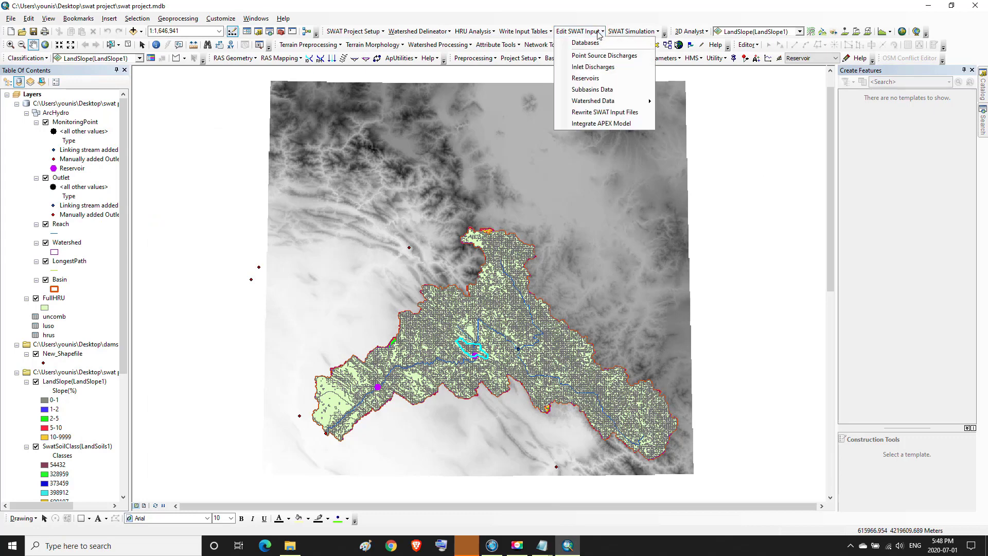
click(593, 88)
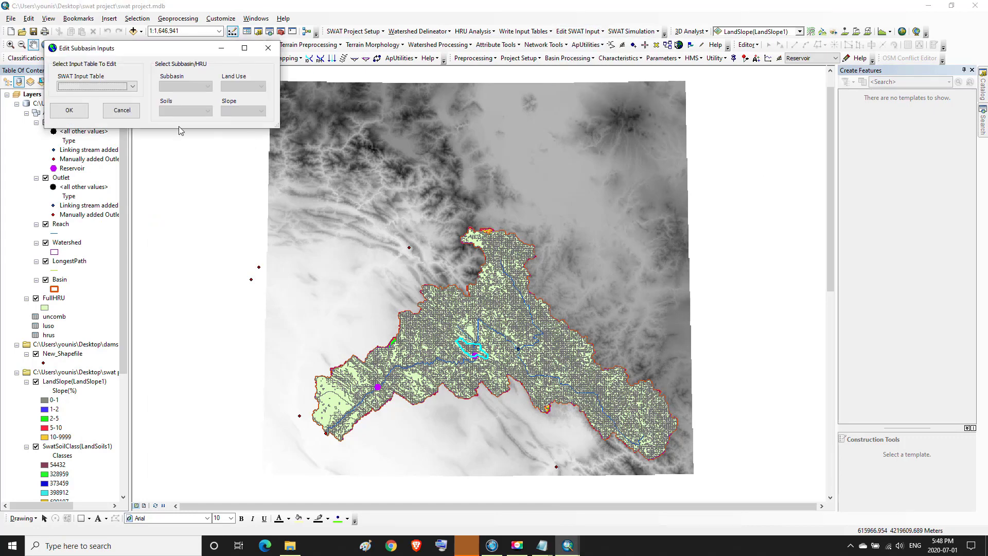
click(132, 87)
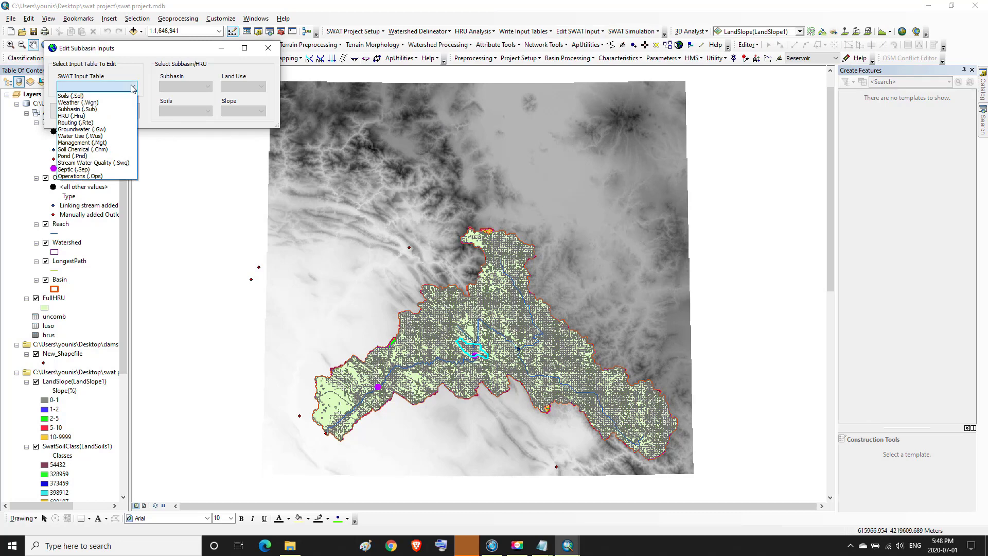
click(80, 96)
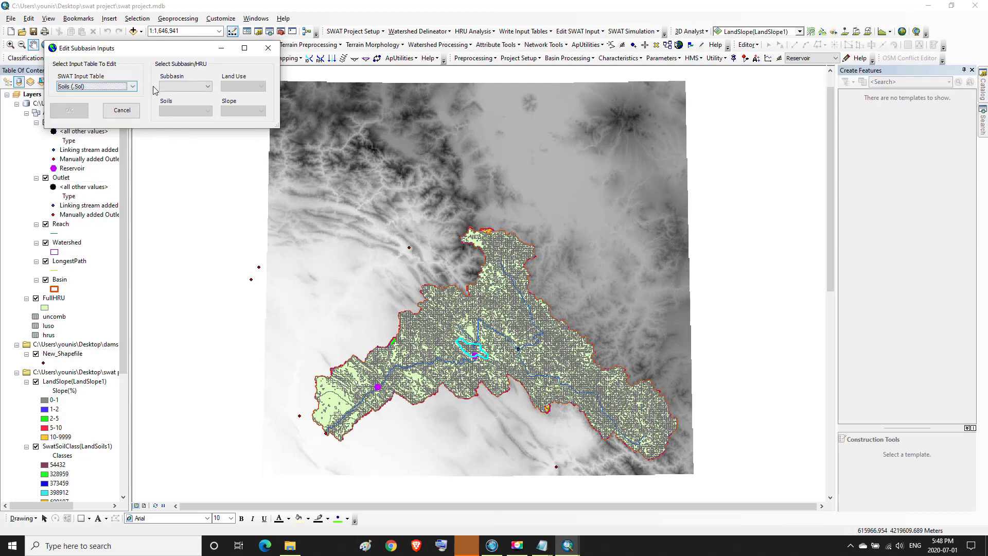
click(208, 87)
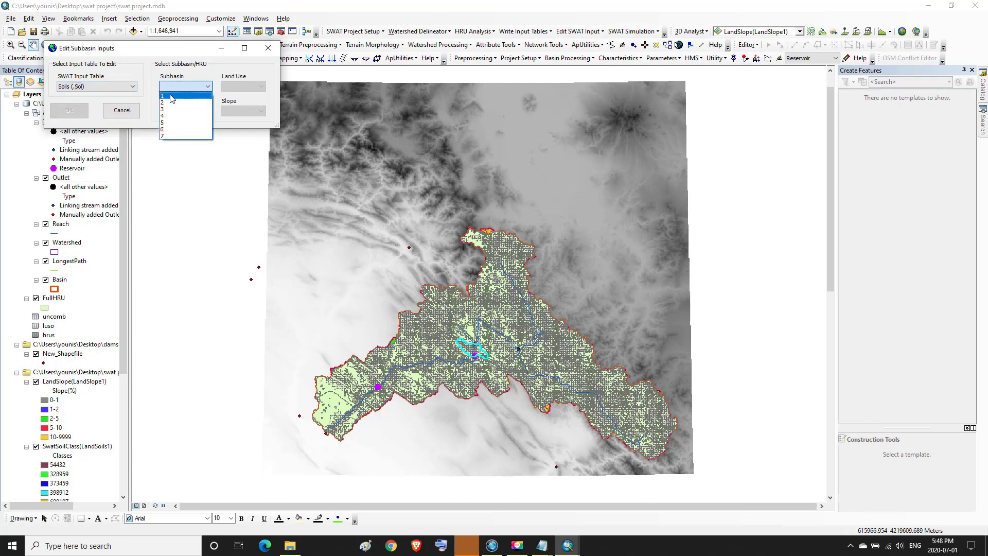
click(188, 96)
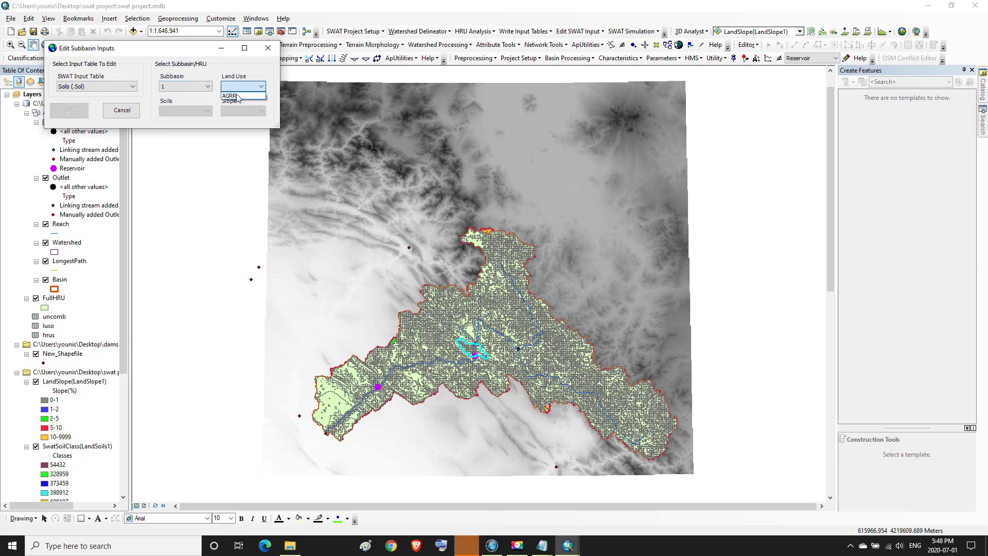
click(207, 112)
click(183, 120)
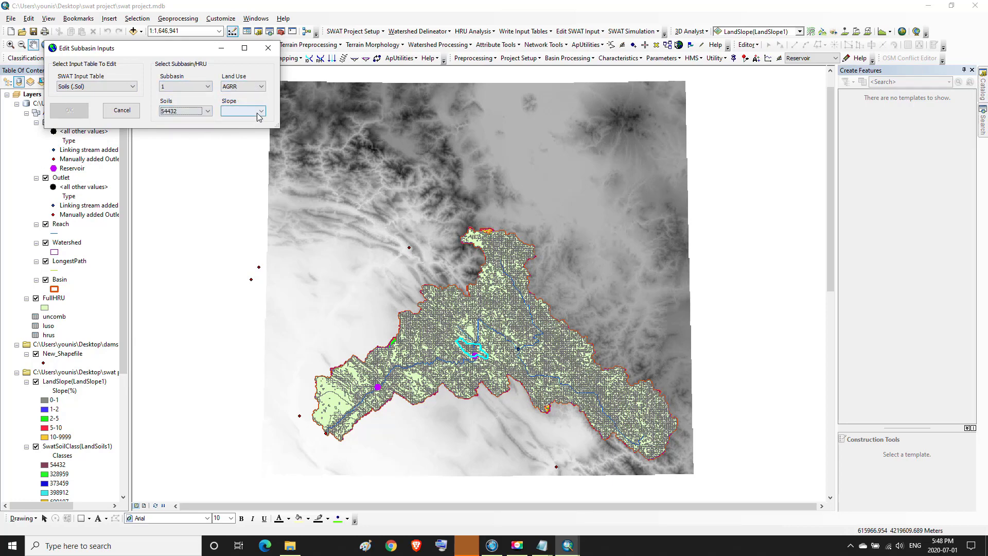
click(262, 112)
click(237, 121)
click(83, 114)
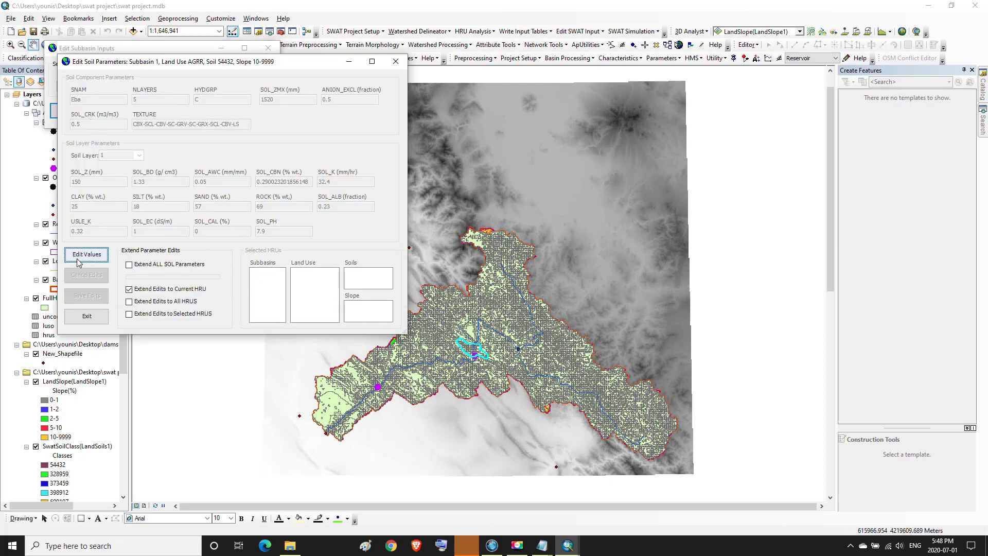
Make the soil parameters editable and place best_par.txt beside the SOL_AWC field
click(82, 256)
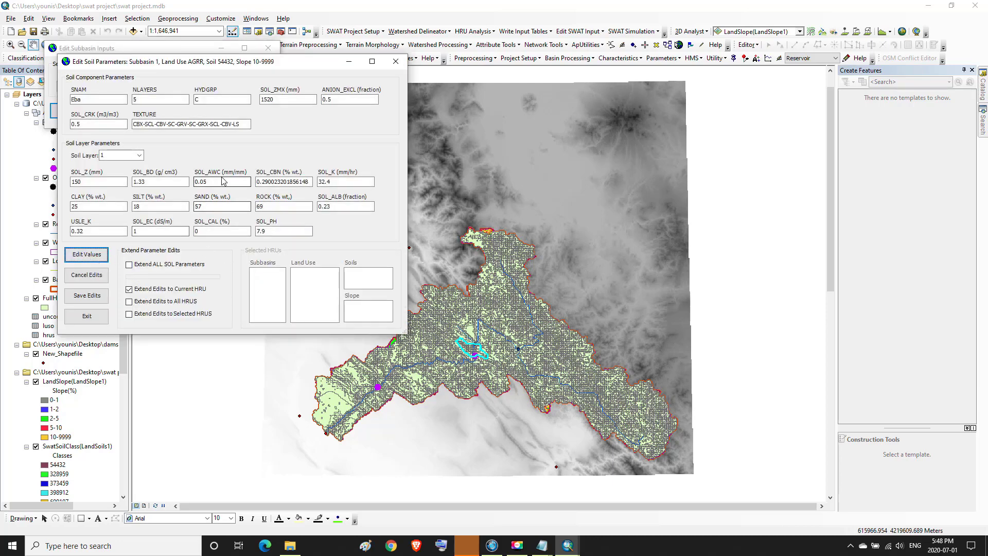
drag(218, 180, 202, 188)
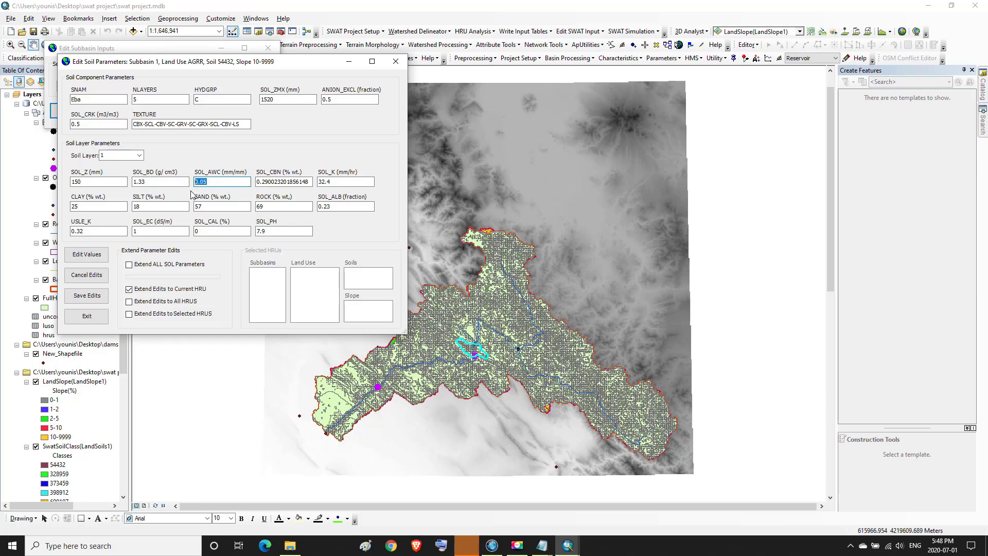
click(541, 548)
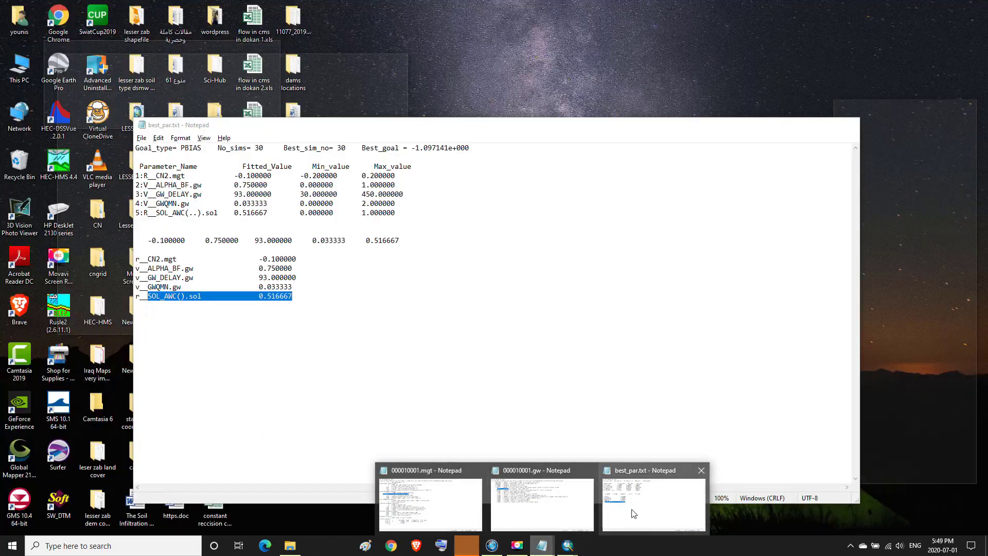
click(654, 499)
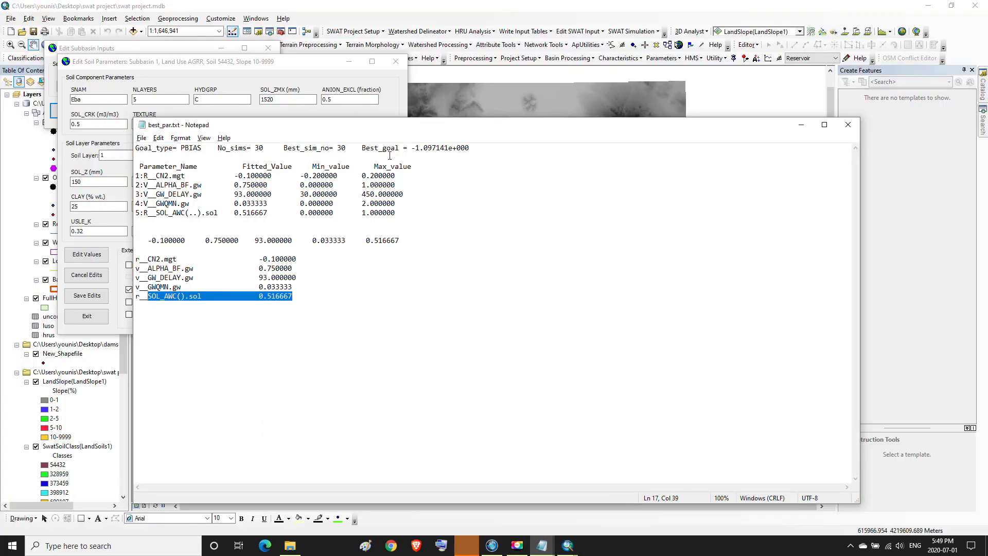
drag(364, 127, 649, 105)
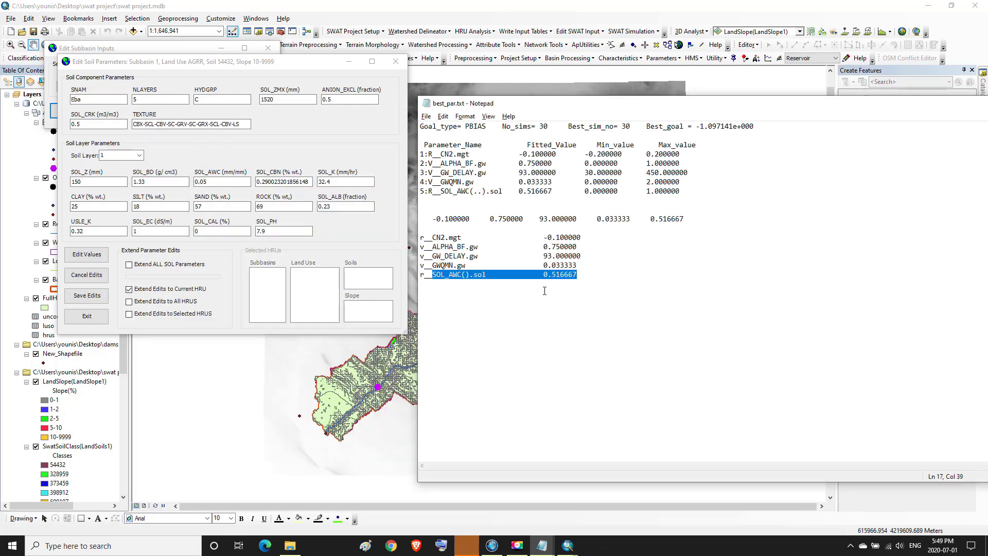
click(216, 182)
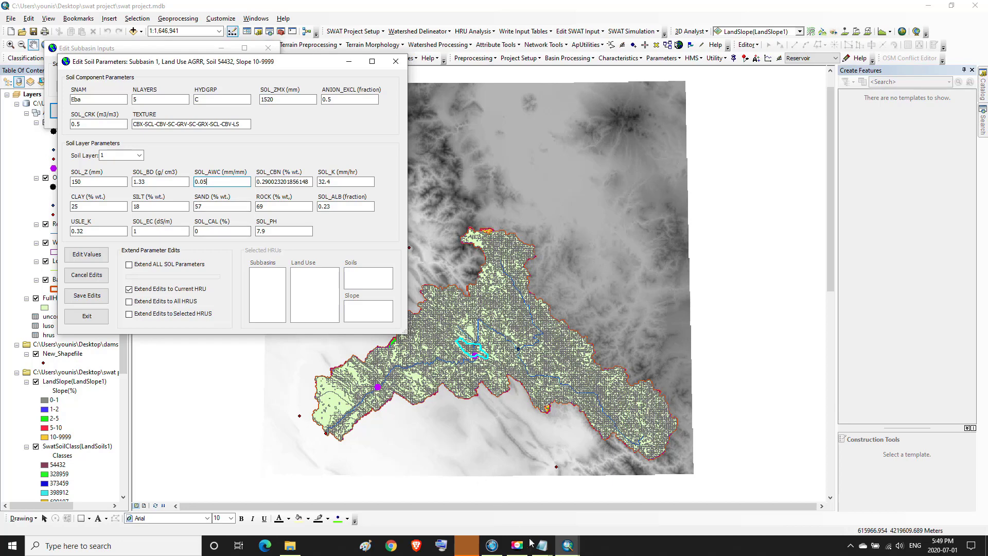
Copy 0.516667 from best_par.txt over SOL_AWC's 0.05 and extend edits to selected HRUs
mouse_move(542, 546)
click(613, 522)
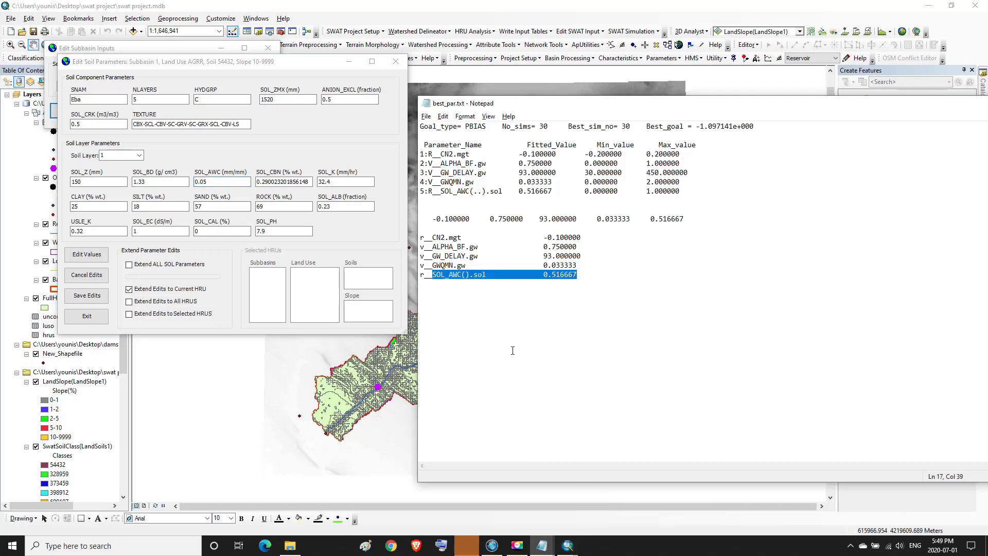
click(546, 281)
drag(545, 277, 580, 275)
right_click(571, 276)
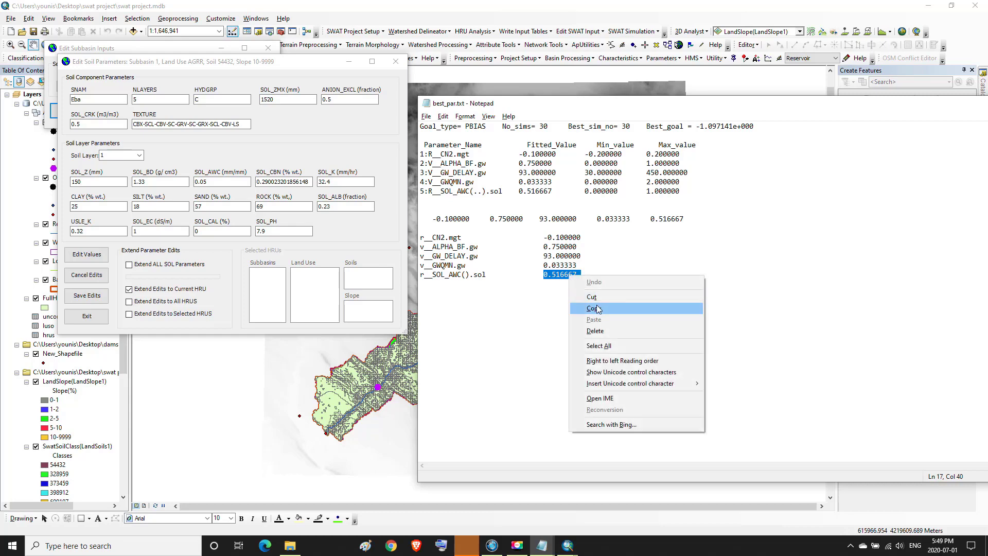
click(595, 308)
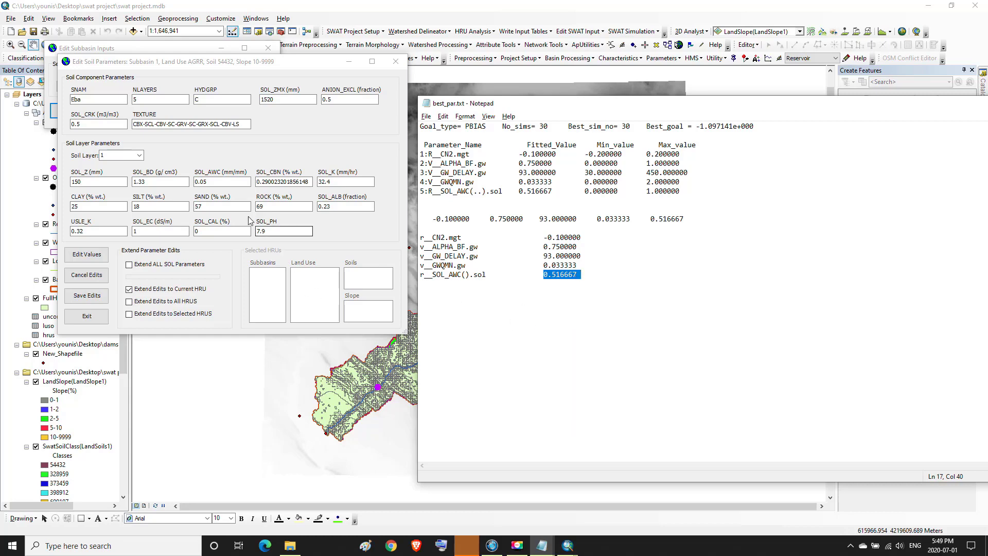
double_click(194, 183)
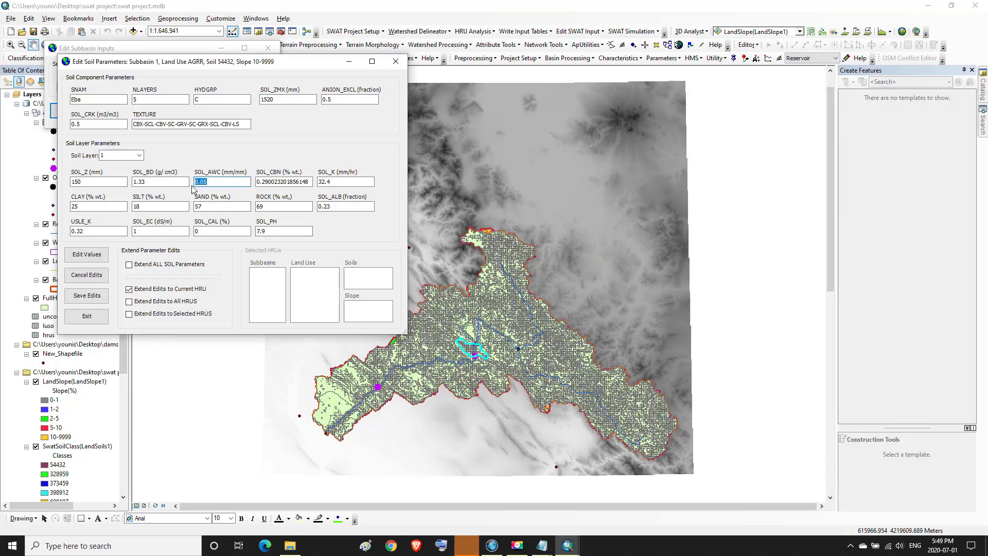
key(ctrl+v)
click(129, 314)
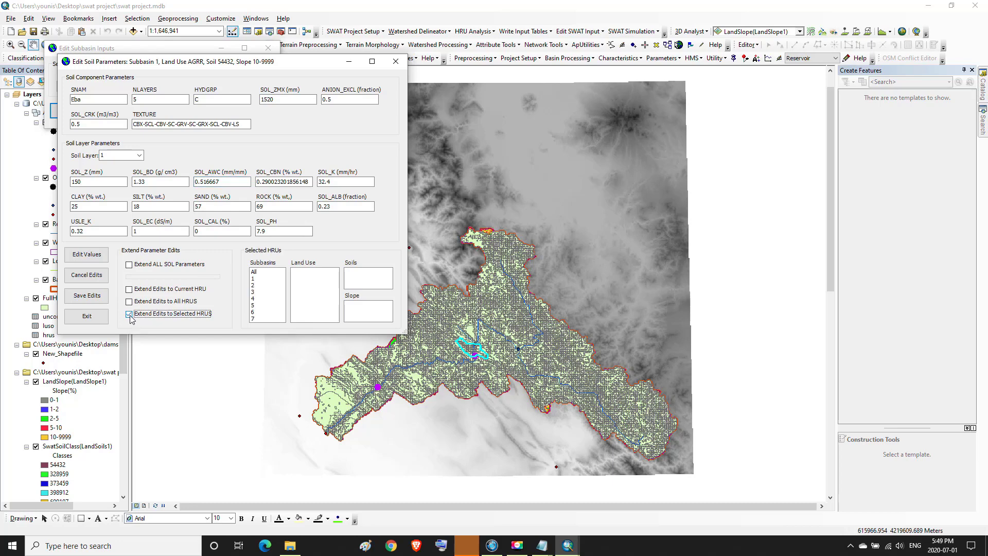
Select subbasins 1, 2, 3, 4 and 7 with all land uses, soils and slopes, and save the SOL_AWC edit
click(255, 279)
ctrl+click(255, 285)
ctrl+click(256, 292)
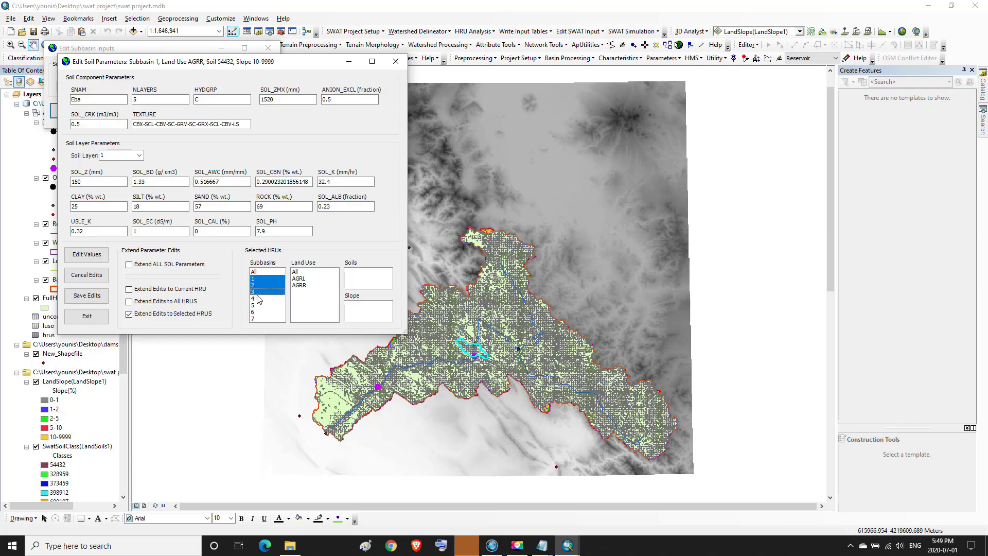
ctrl+click(255, 298)
ctrl+click(256, 319)
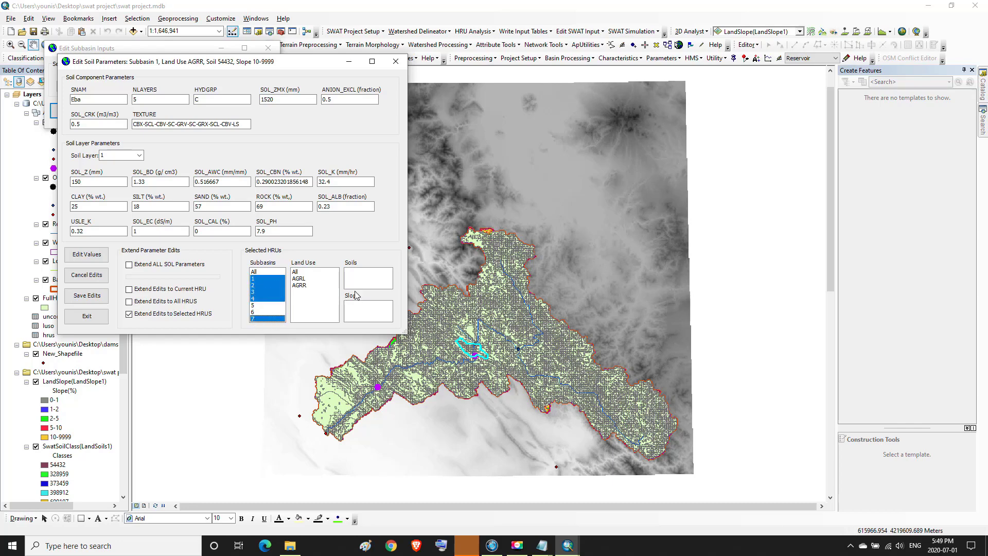
click(296, 272)
click(350, 273)
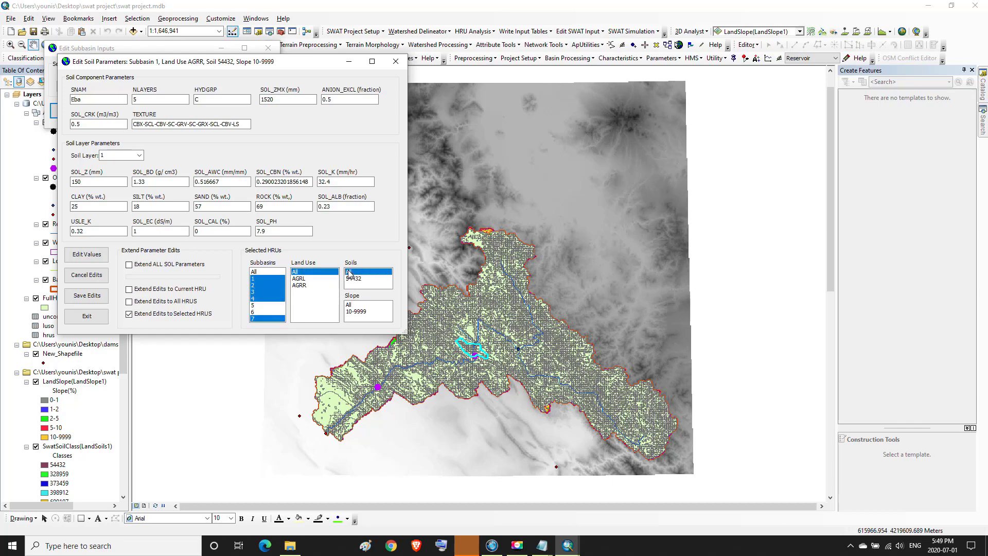
click(351, 306)
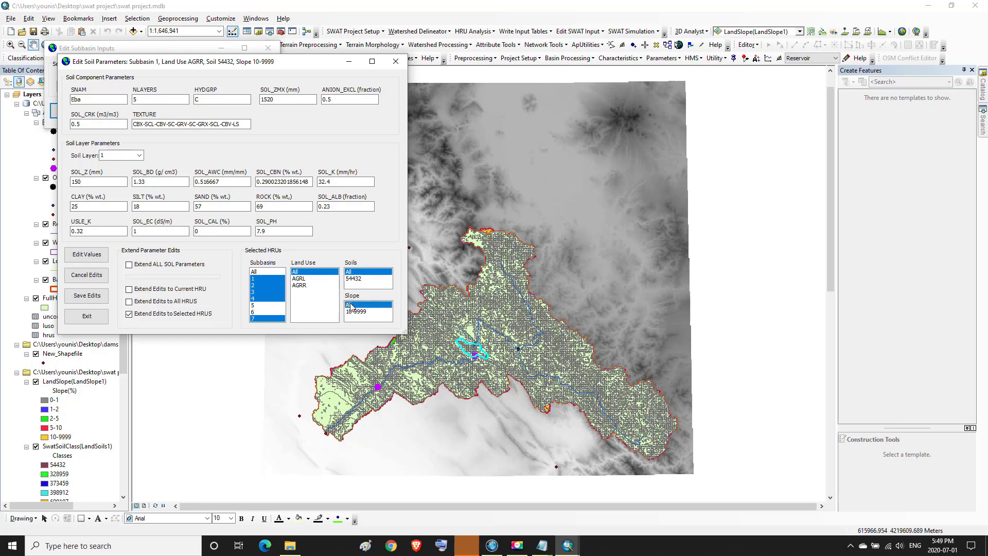
click(88, 296)
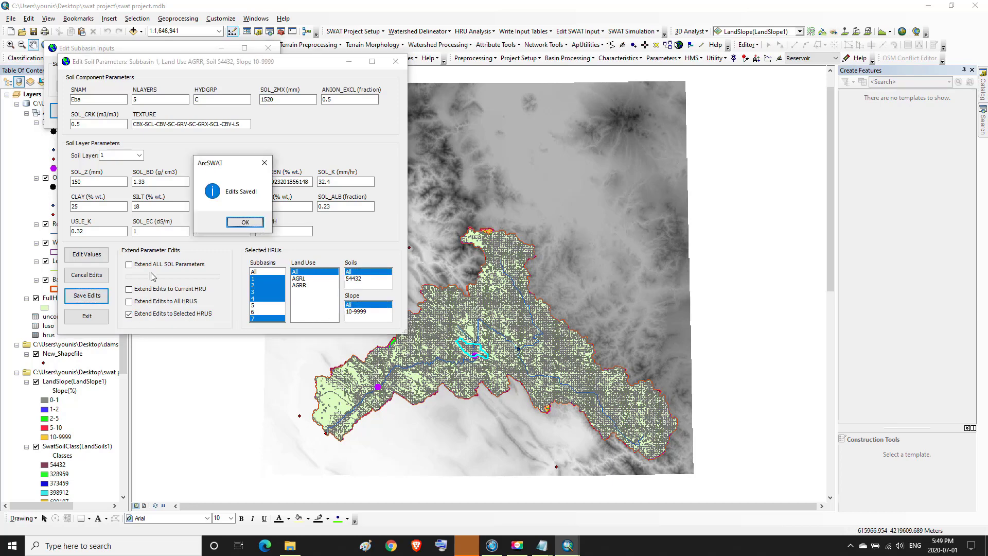
click(240, 222)
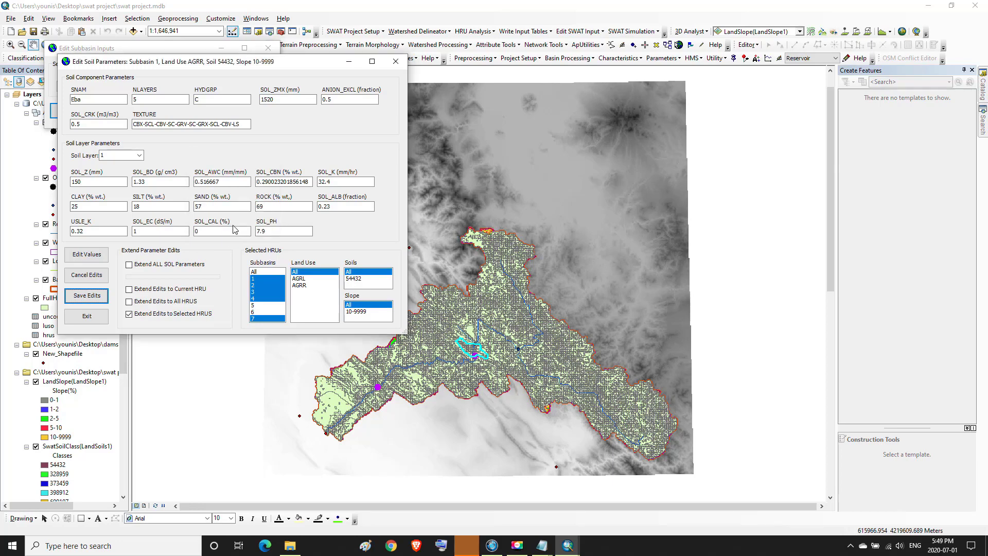
Reopen the soil parameters for subbasin 4, land use AGRR, soil 54432, slope 10-9999
click(395, 61)
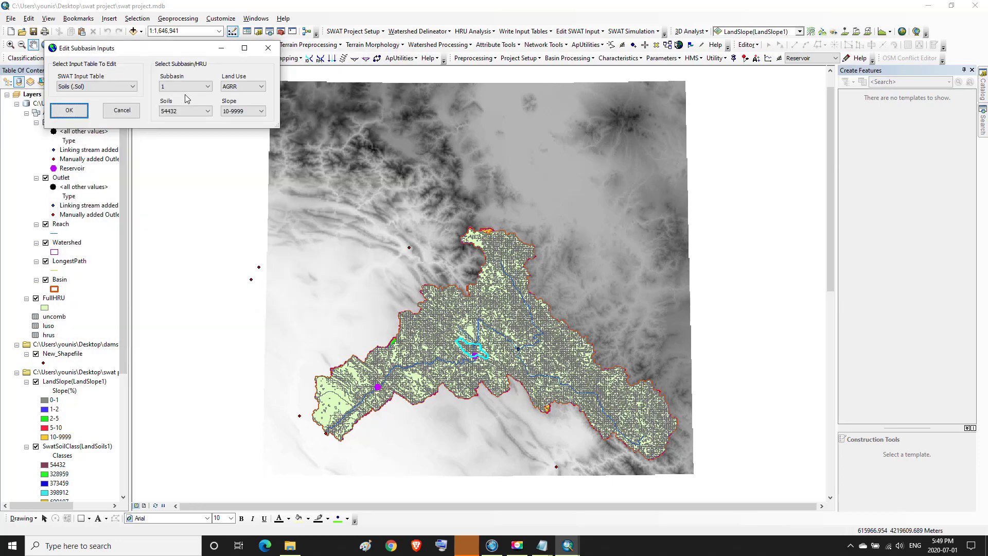
click(186, 86)
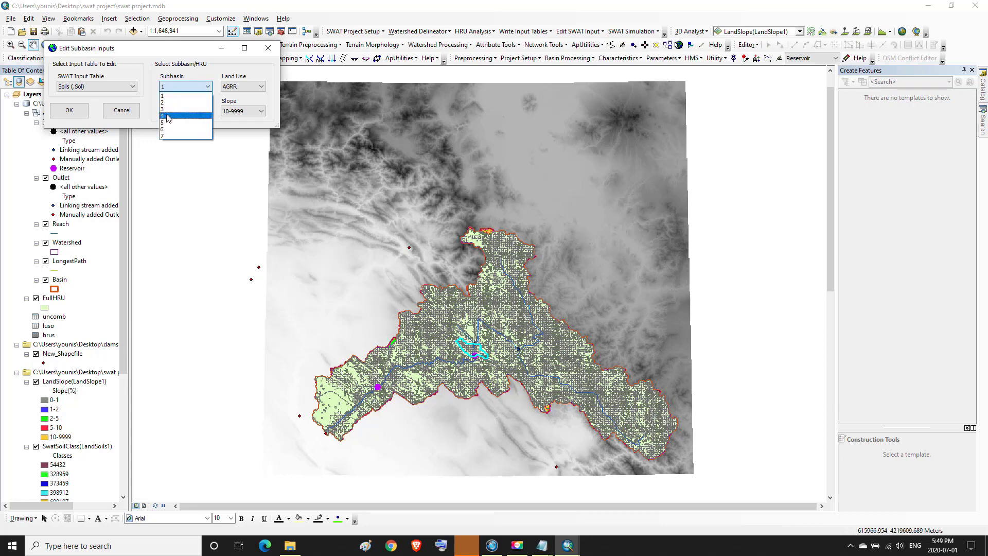
click(185, 116)
click(243, 87)
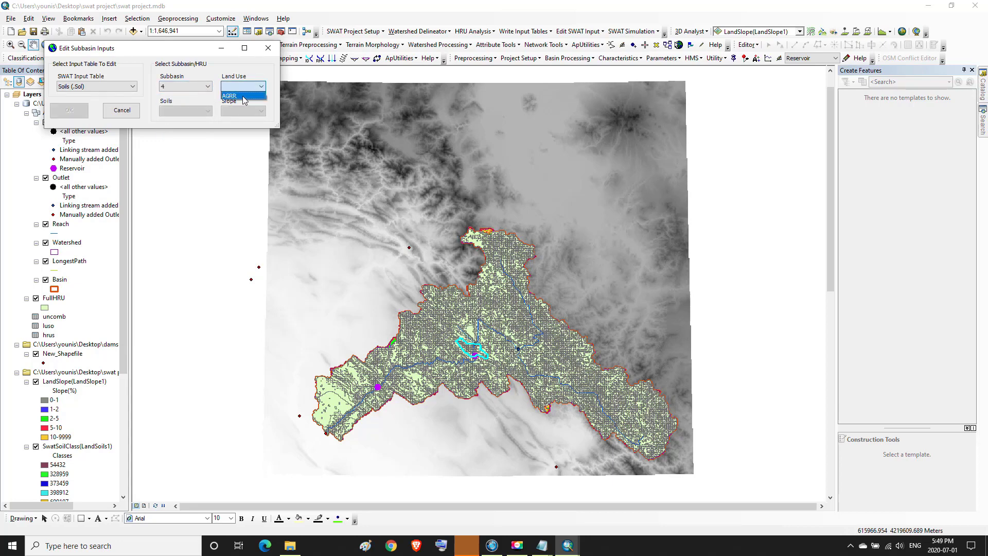
click(237, 96)
click(185, 111)
click(205, 120)
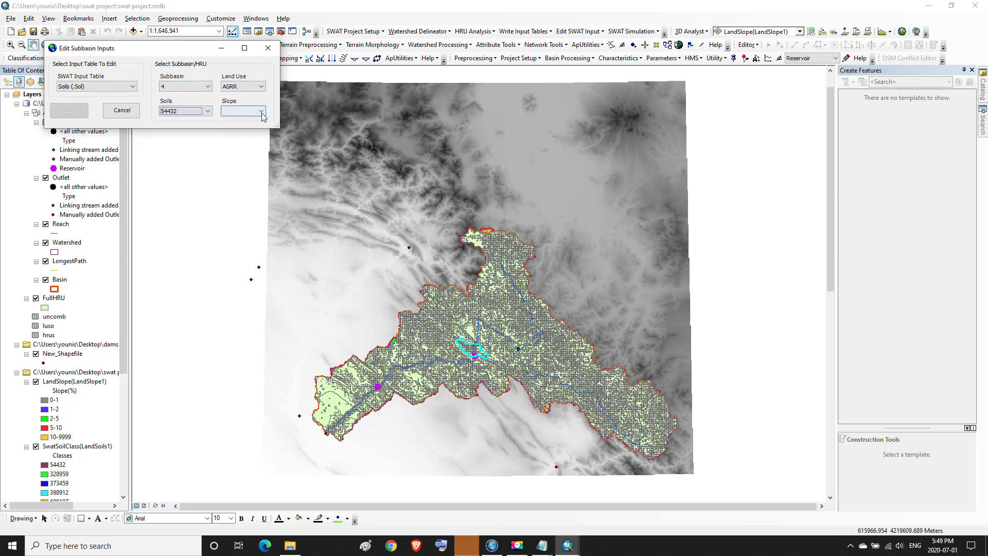
click(262, 112)
click(242, 123)
click(69, 111)
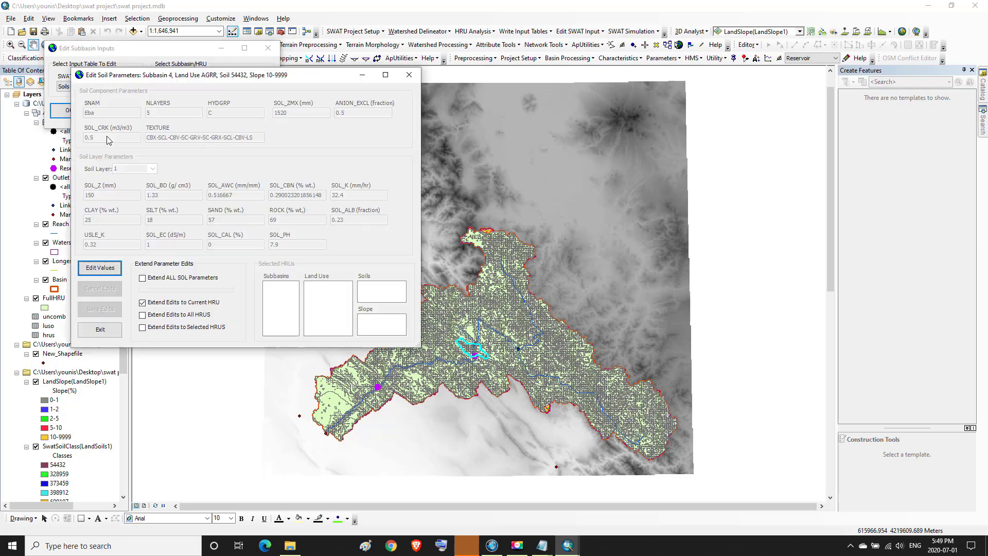
Confirm SOL_AWC reads 0.516667, then close the soil and subbasin input editors
click(100, 268)
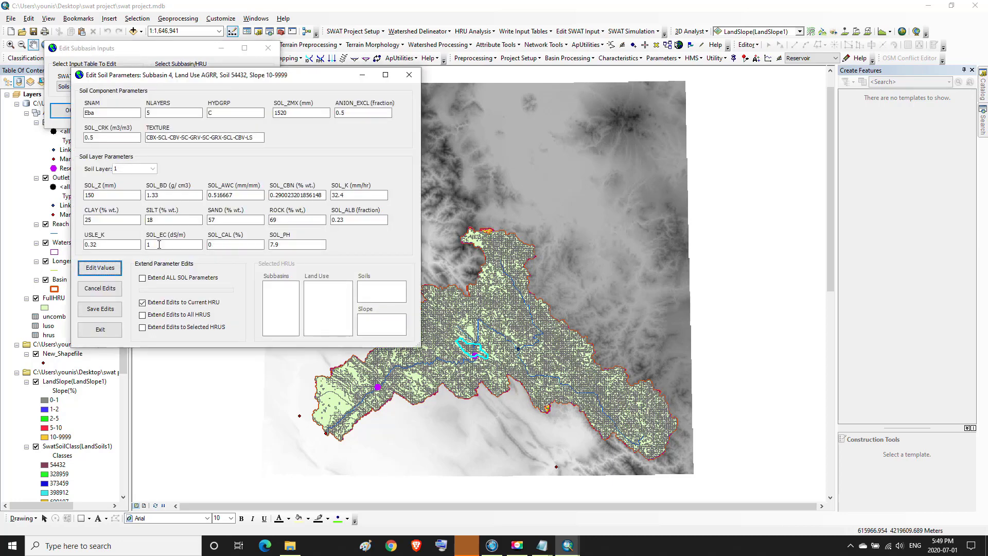
drag(233, 195, 203, 197)
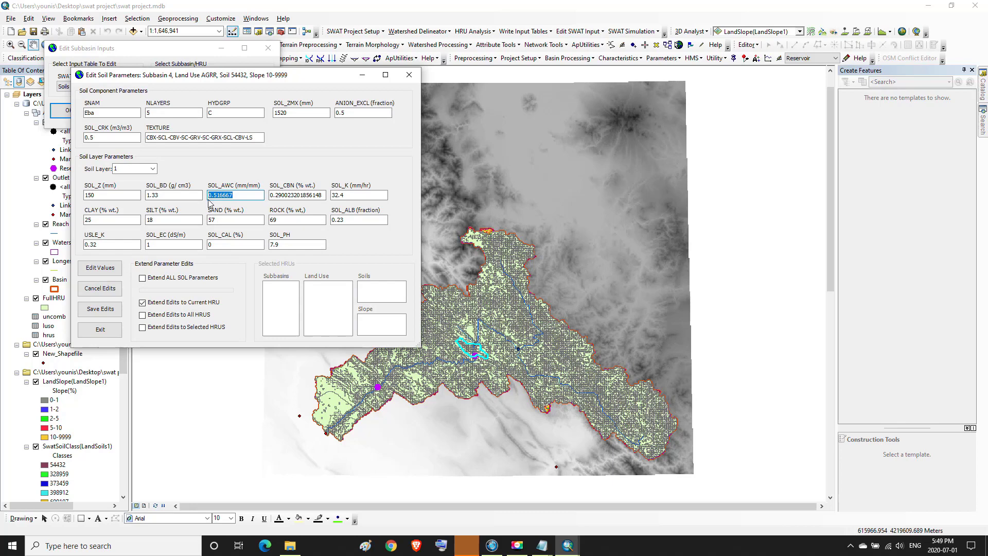
click(231, 195)
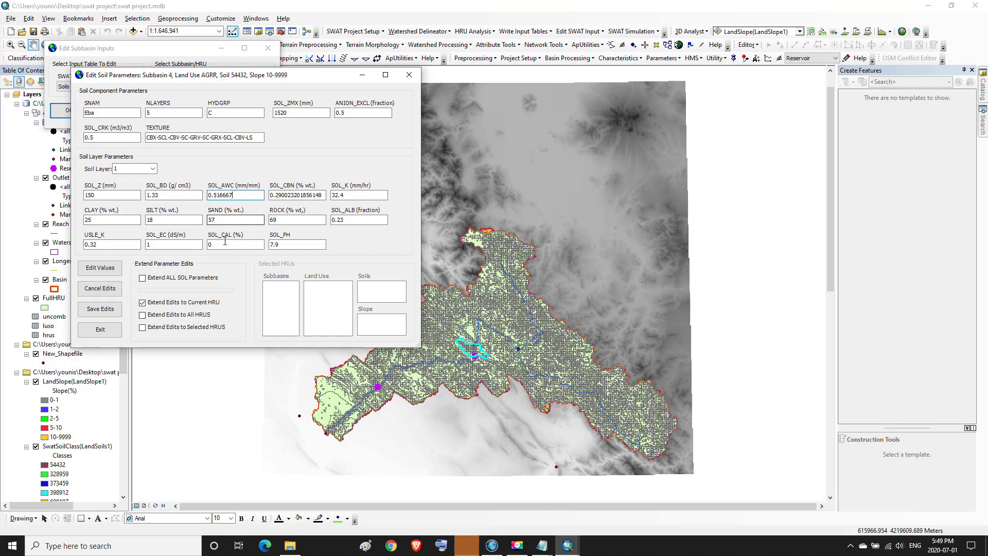
click(108, 332)
click(124, 109)
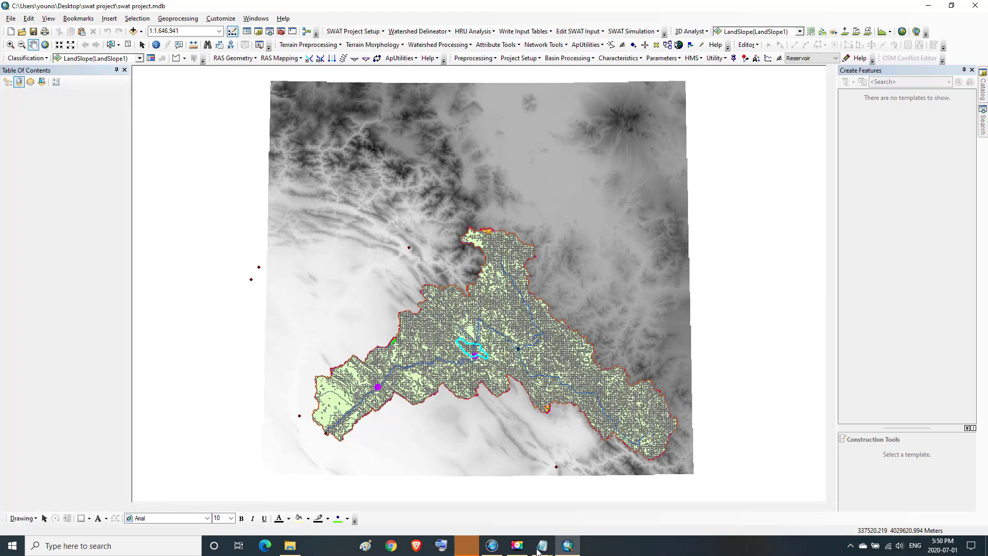
Centre the watershed, open Rewrite SWAT Input Files, and tick the .Mgt, .Gw and .Sol files
mouse_move(544, 550)
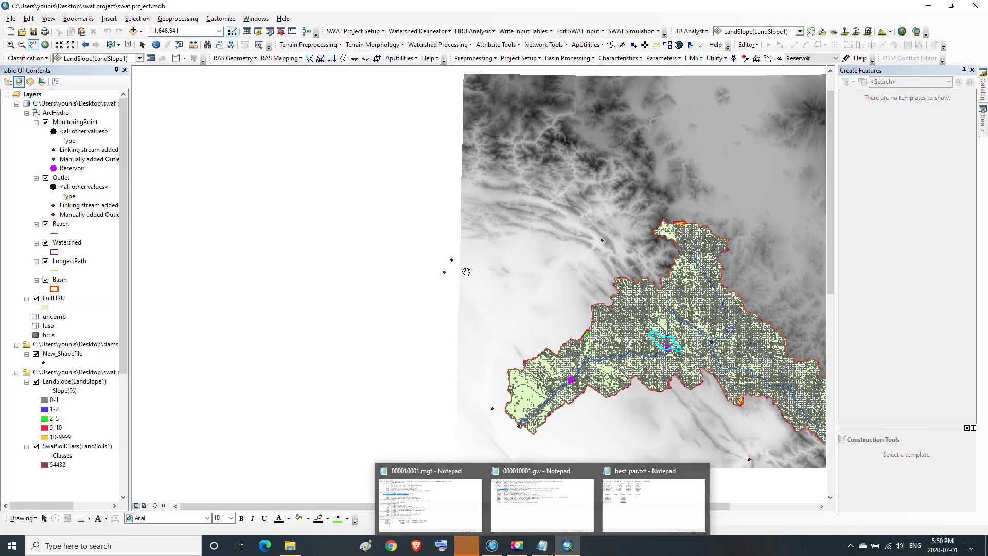
drag(583, 213, 408, 229)
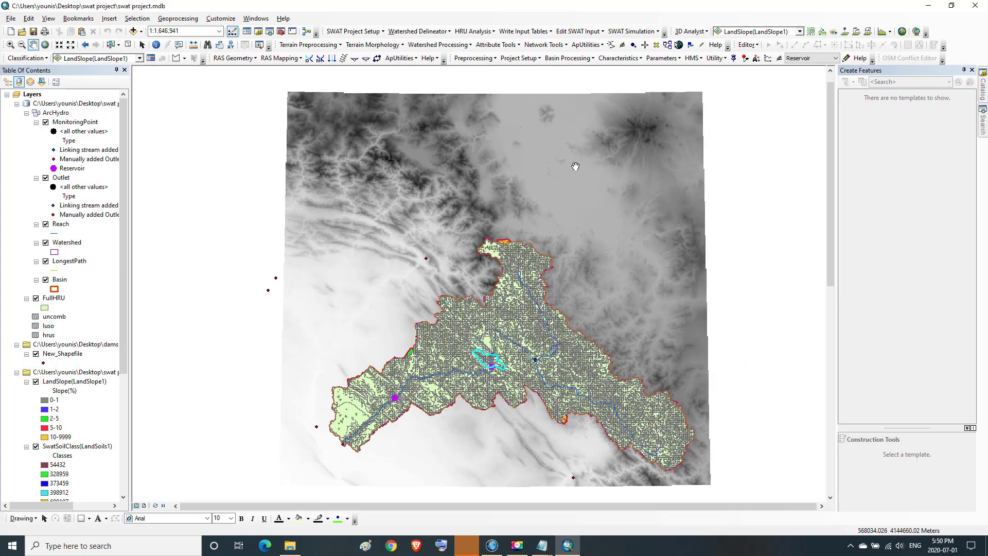
click(602, 32)
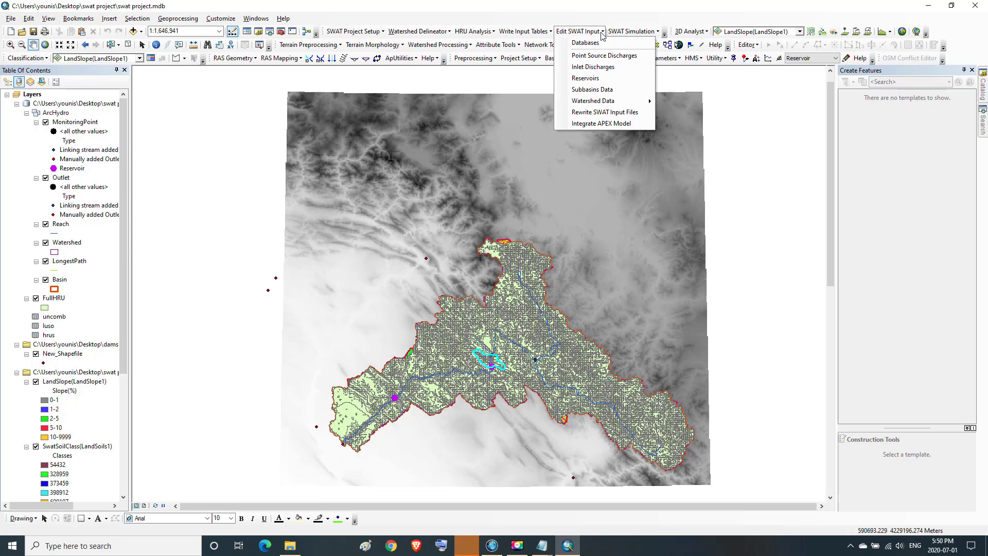
mouse_move(588, 107)
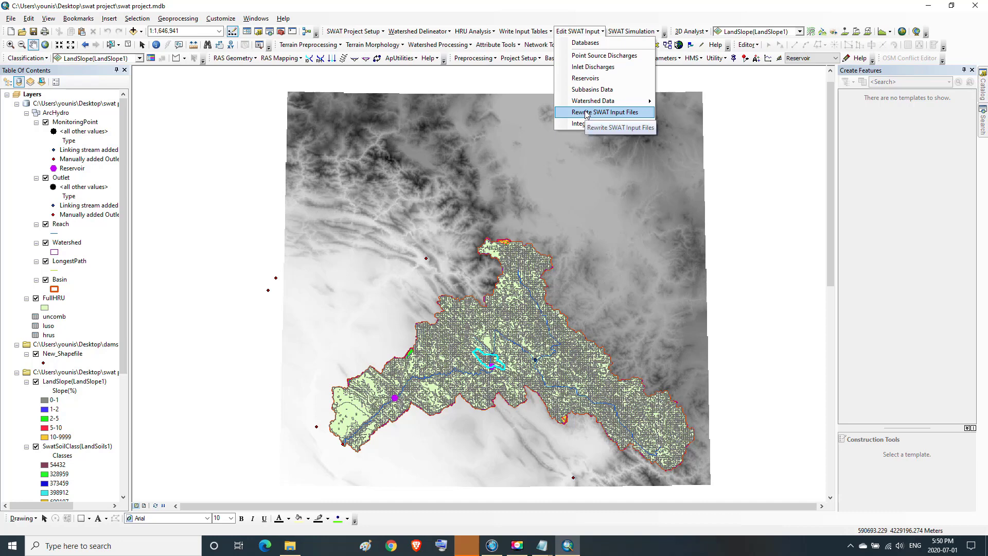
click(586, 112)
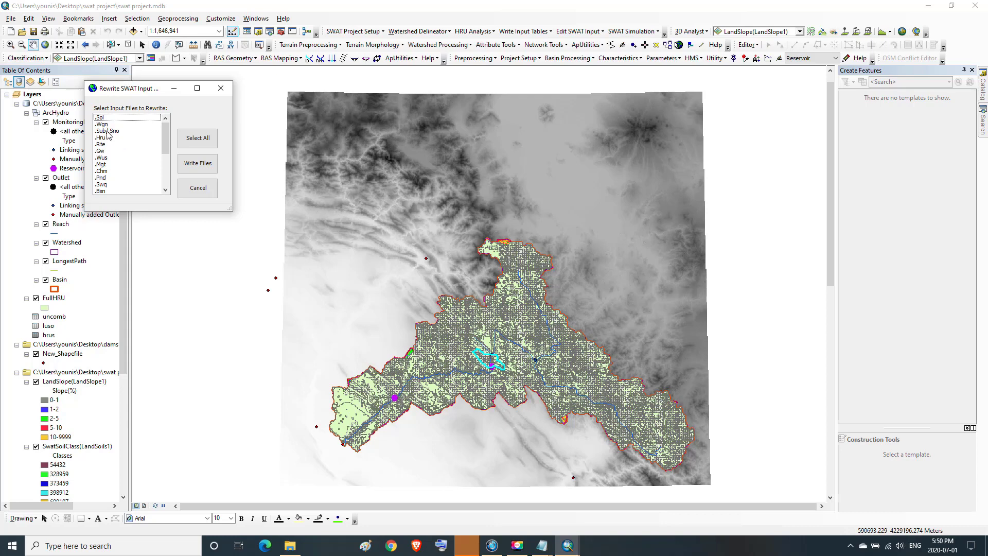
click(105, 165)
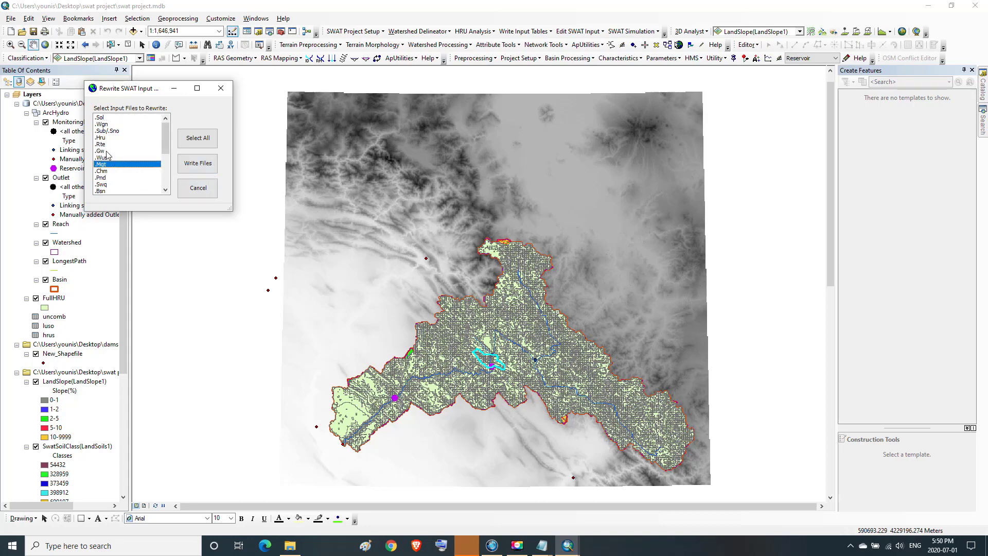
click(101, 150)
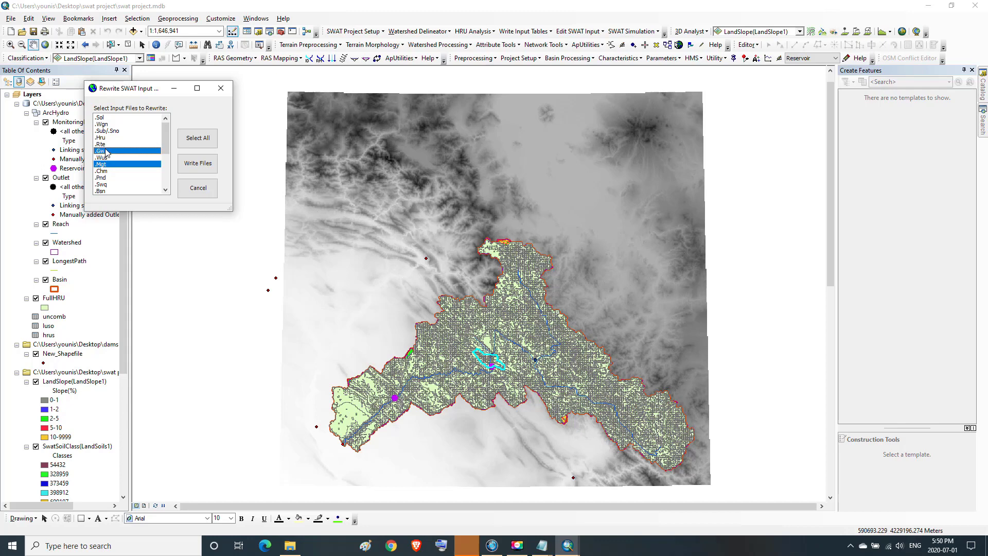
click(102, 118)
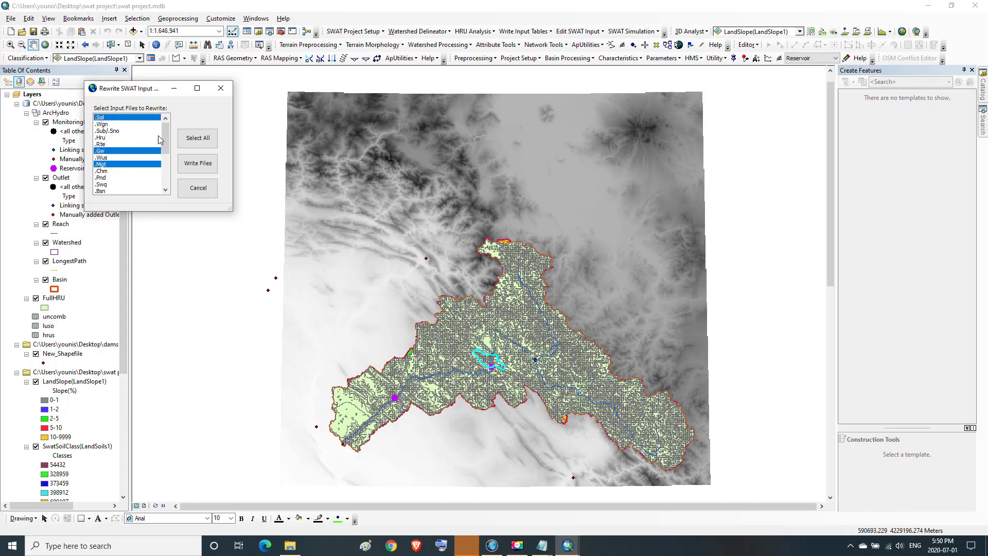
mouse_move(165, 135)
mouse_down()
mouse_move(169, 160)
mouse_move(168, 133)
mouse_up()
click(157, 184)
Select all input files, write them out, and close the dialog after the Done message
click(191, 141)
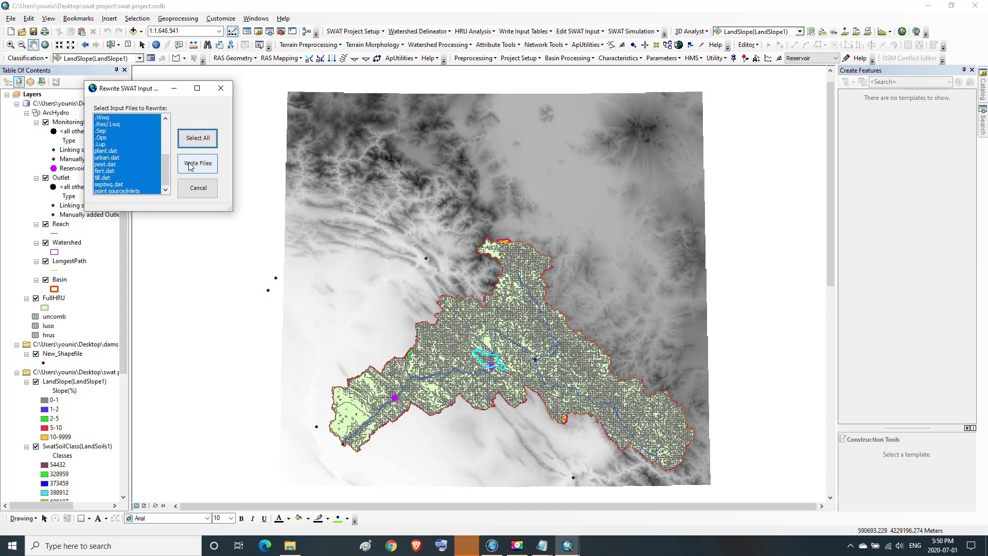
click(190, 166)
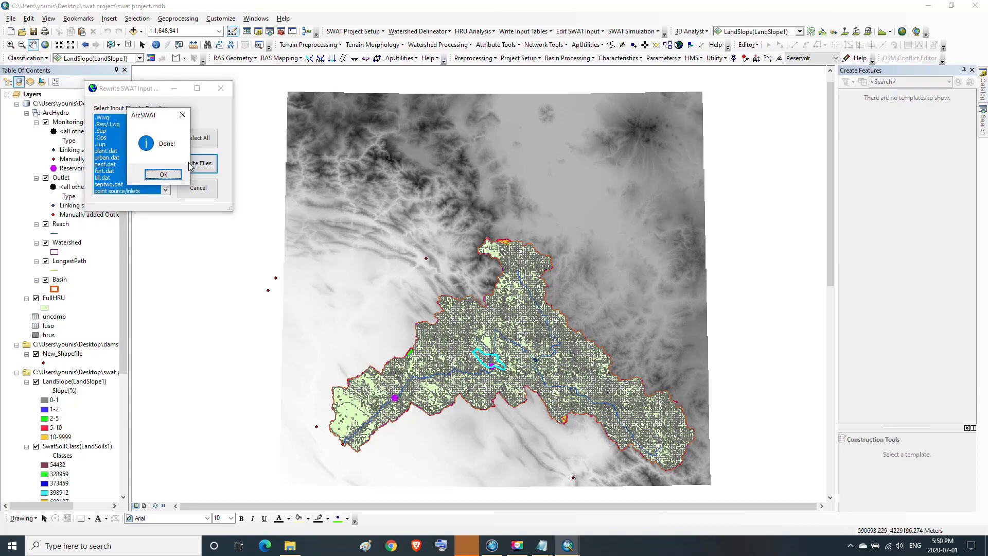
click(163, 175)
click(220, 88)
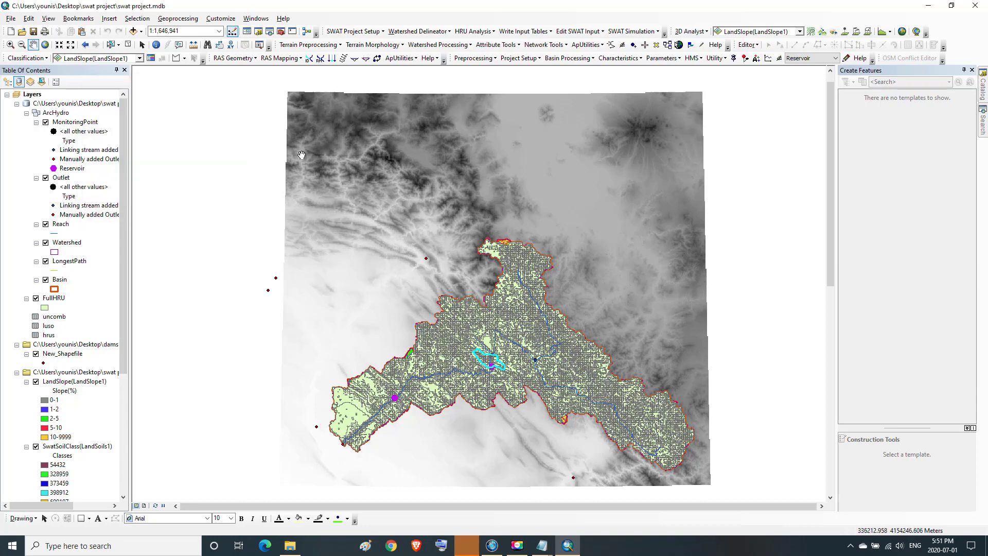
scroll(302, 155, up, 1)
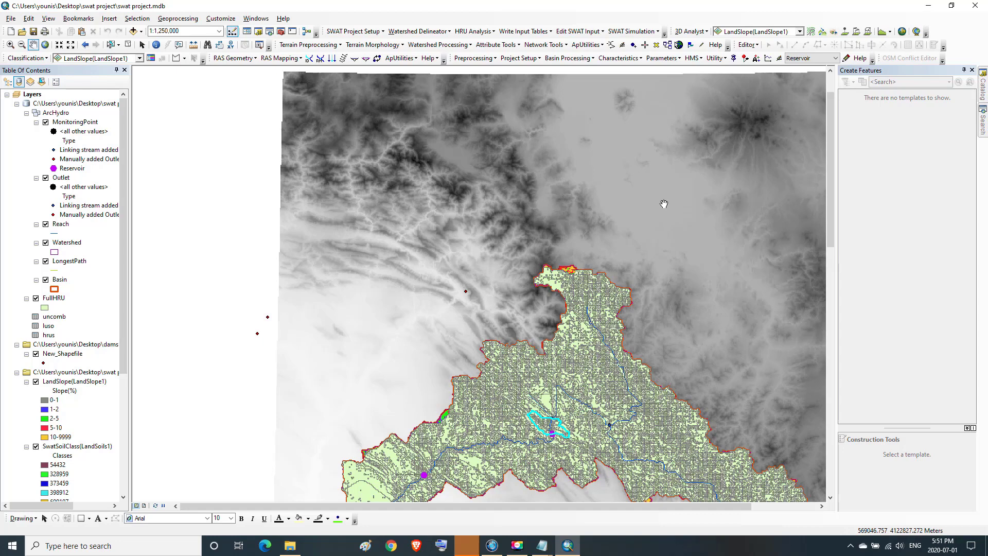
click(522, 551)
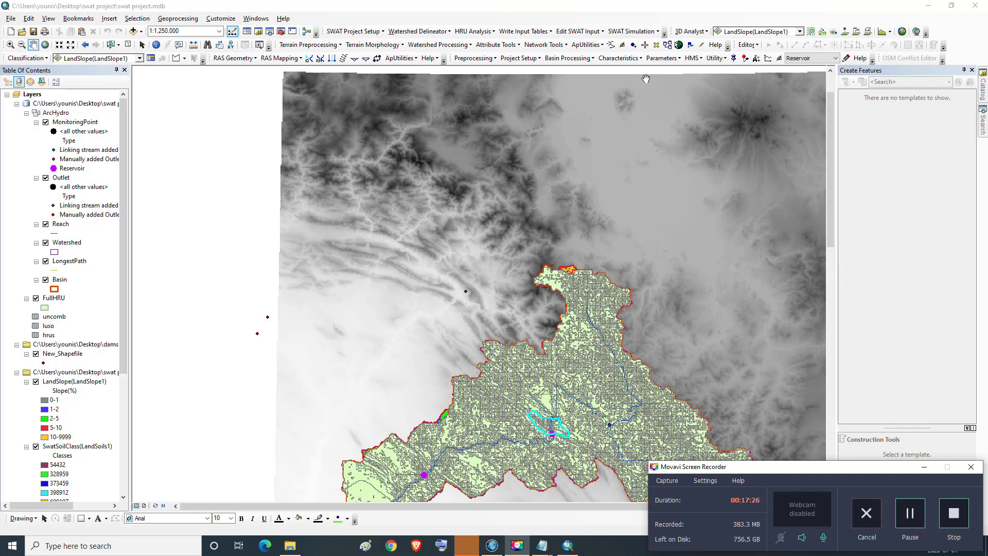
Set up and run SWAT with the 64-bit release executable and daily printout, then close setup
click(658, 33)
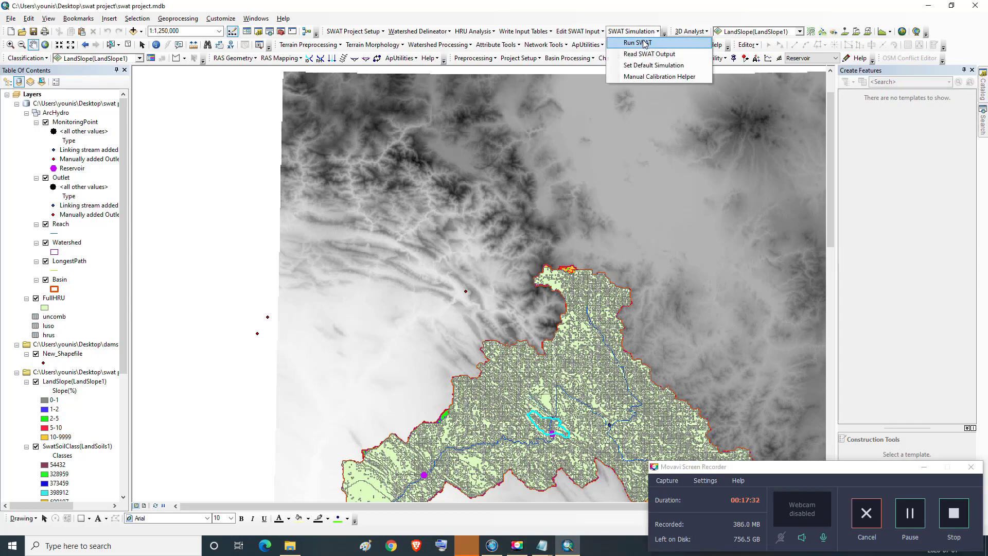
click(645, 42)
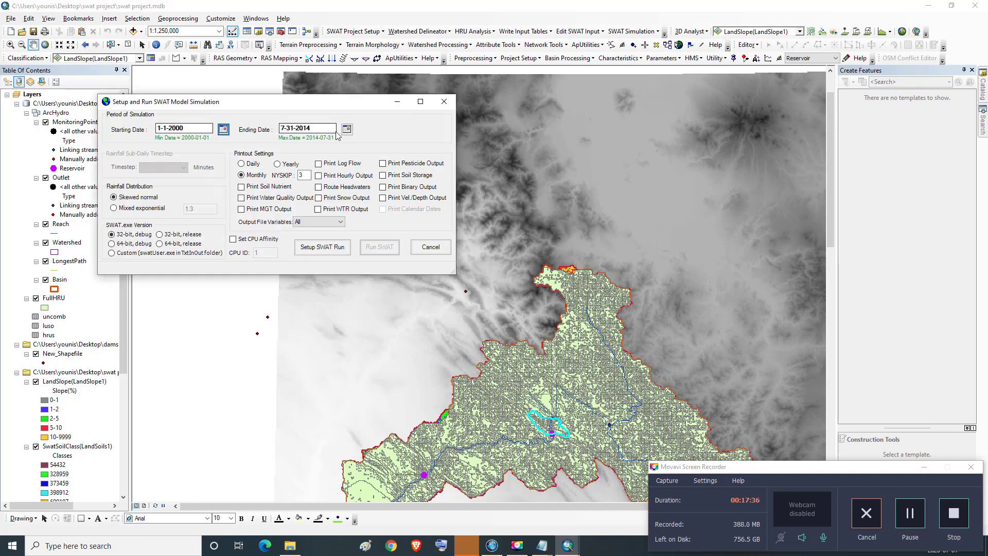
click(160, 244)
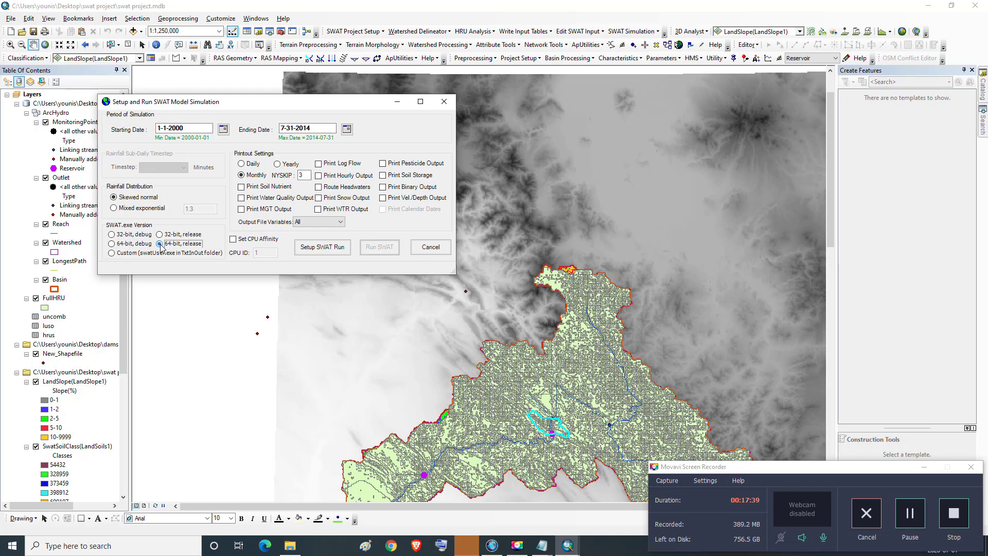
click(242, 164)
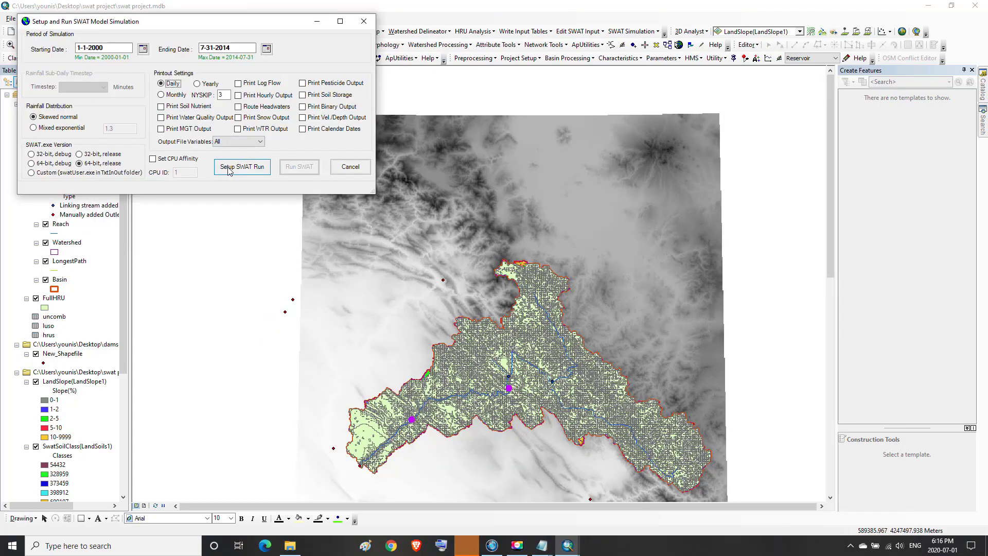
click(228, 168)
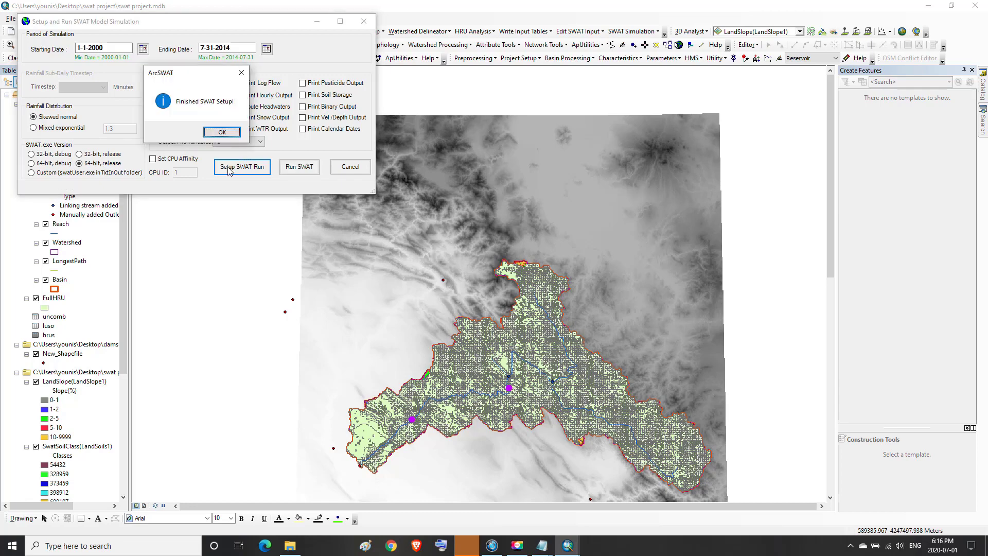
click(212, 134)
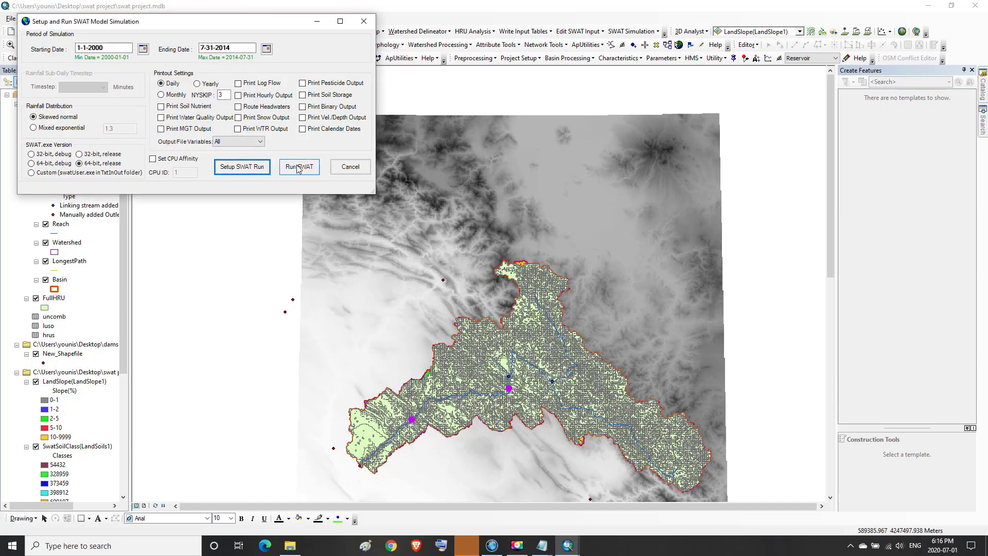
click(299, 167)
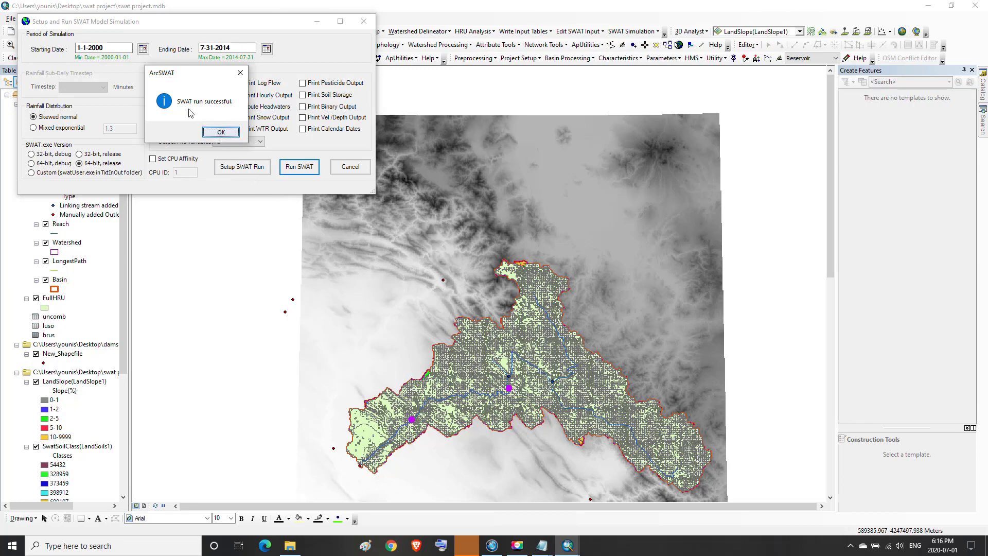
click(222, 133)
click(350, 166)
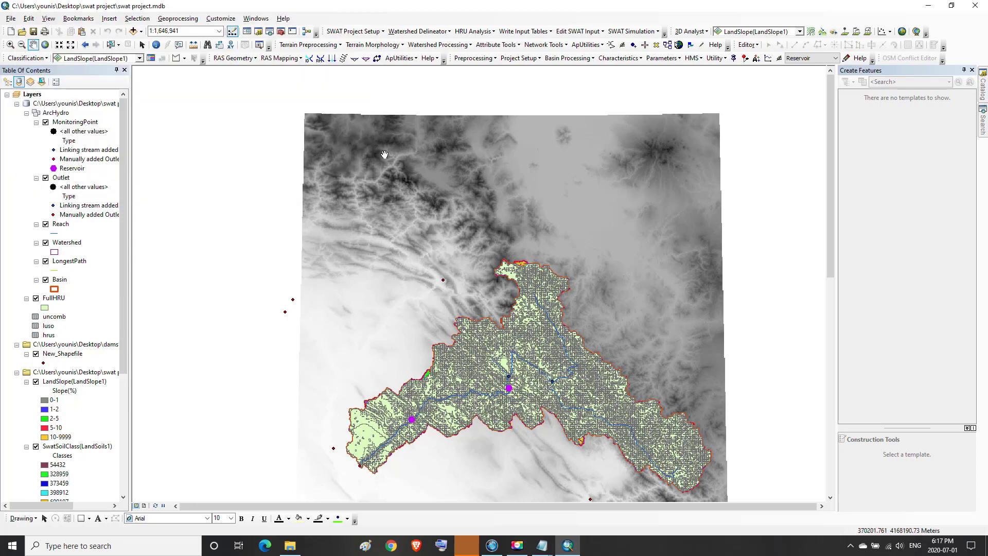
Tick all 15 output files from output.rch to output.mgt and import them into the database
click(657, 34)
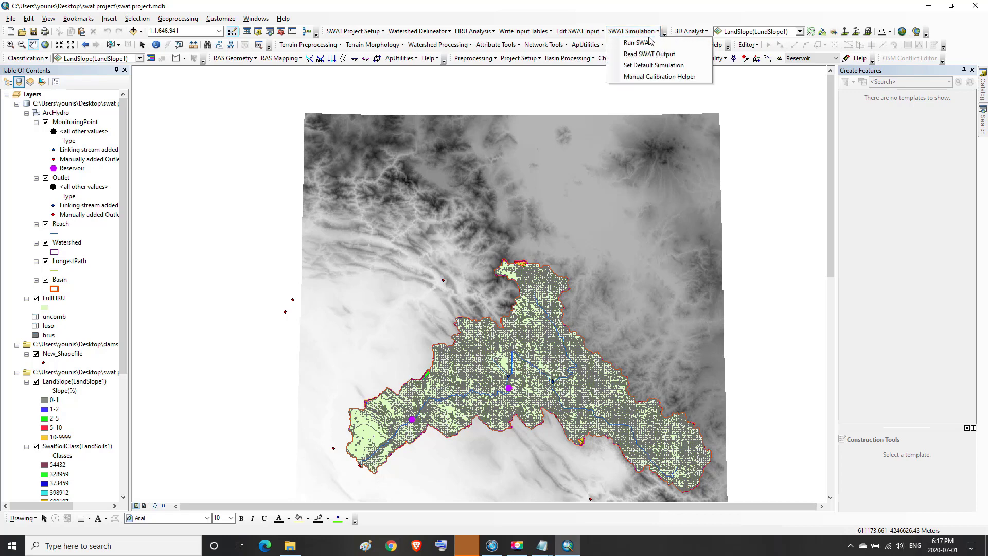
click(631, 62)
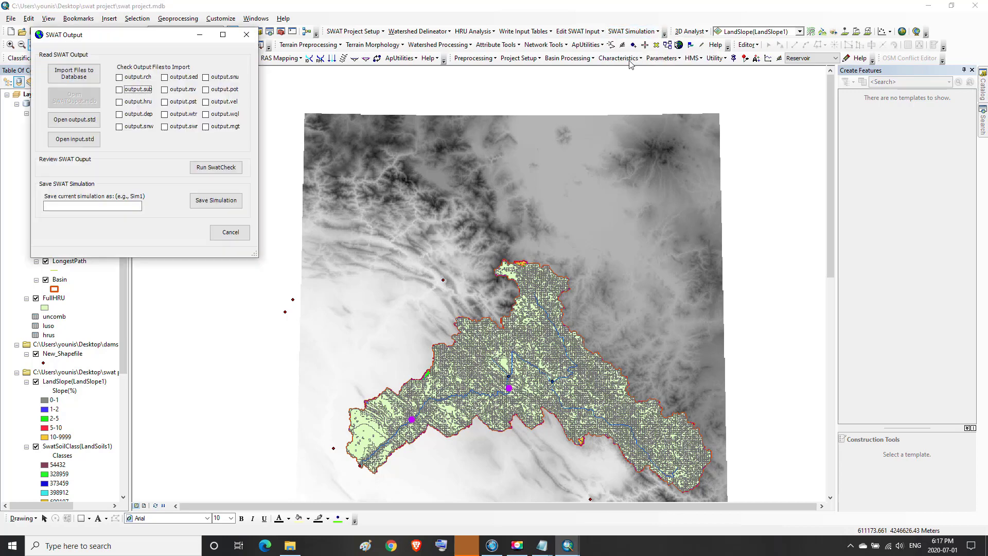
click(120, 77)
click(119, 90)
click(120, 101)
click(120, 115)
click(120, 127)
click(164, 78)
click(165, 90)
click(165, 102)
click(165, 114)
click(165, 126)
click(206, 77)
click(206, 89)
click(206, 102)
click(206, 115)
click(206, 126)
click(74, 76)
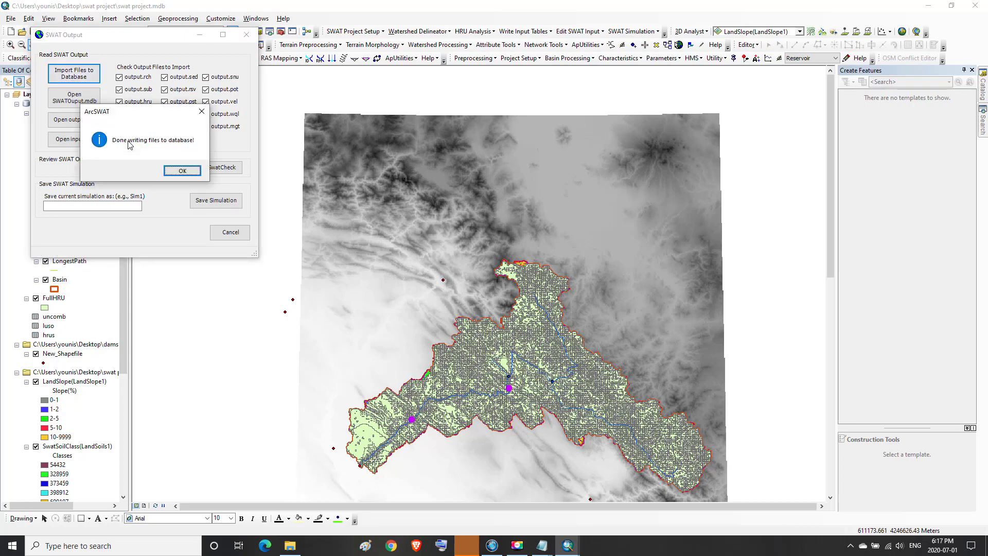
click(182, 171)
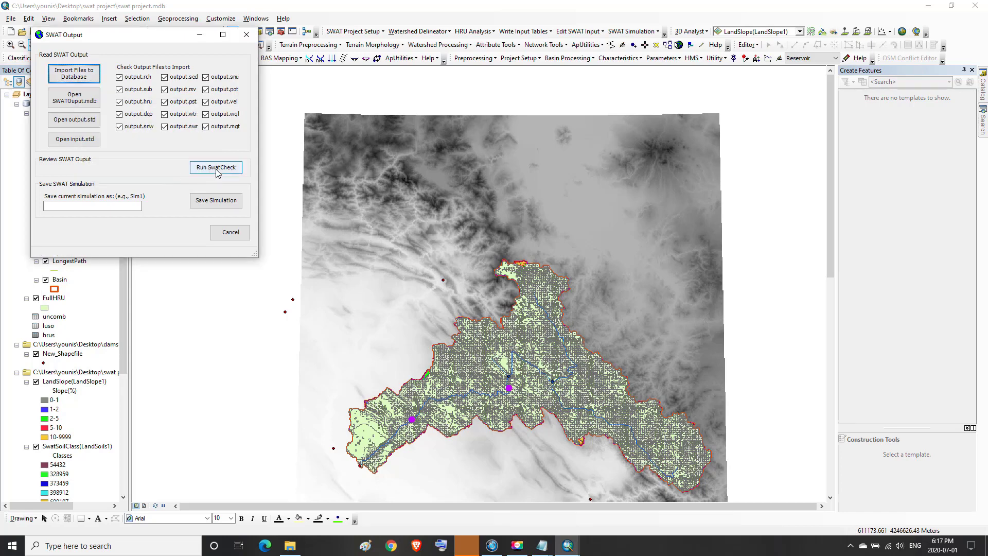
Launch SWAT Check, analyse the model output, and review the hydrology and sediment results
click(217, 170)
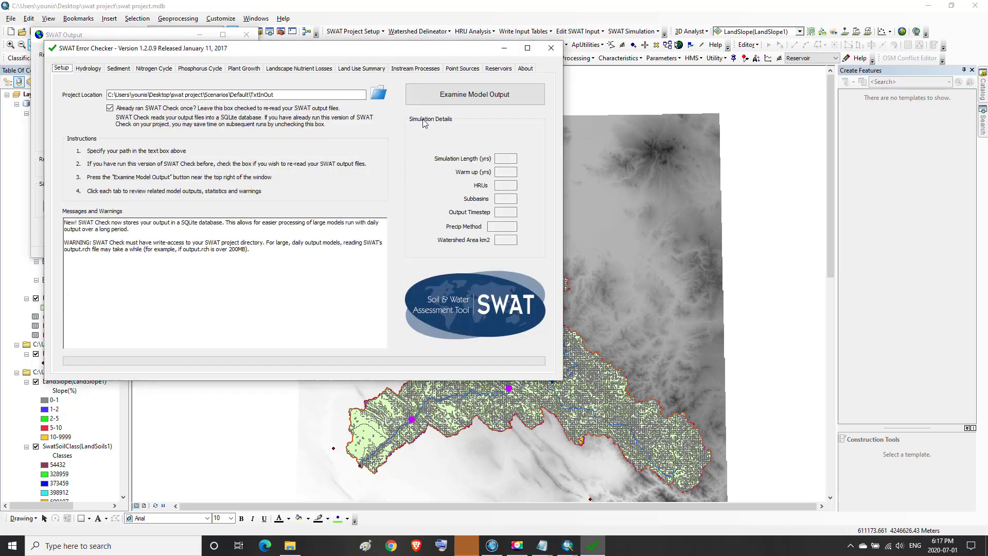
click(455, 98)
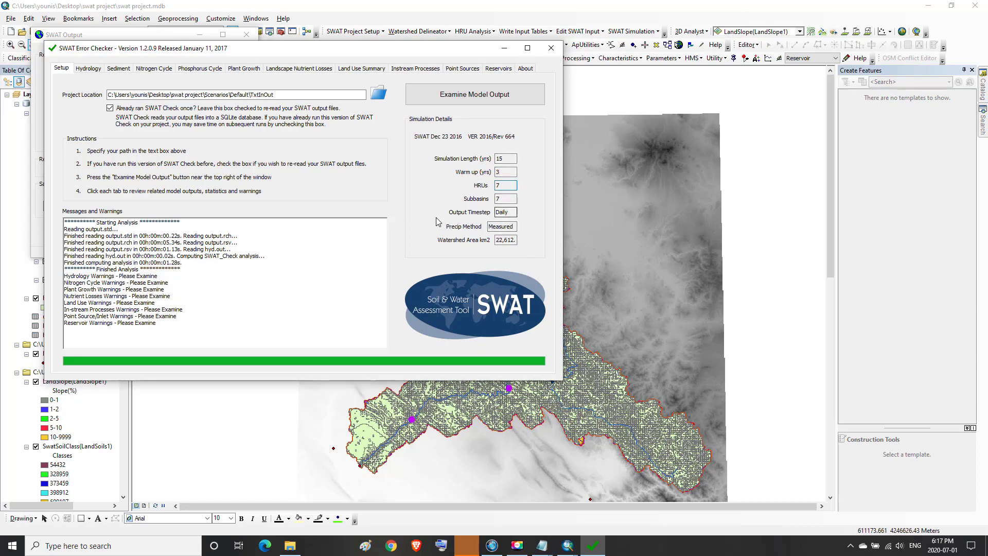
click(95, 69)
click(119, 68)
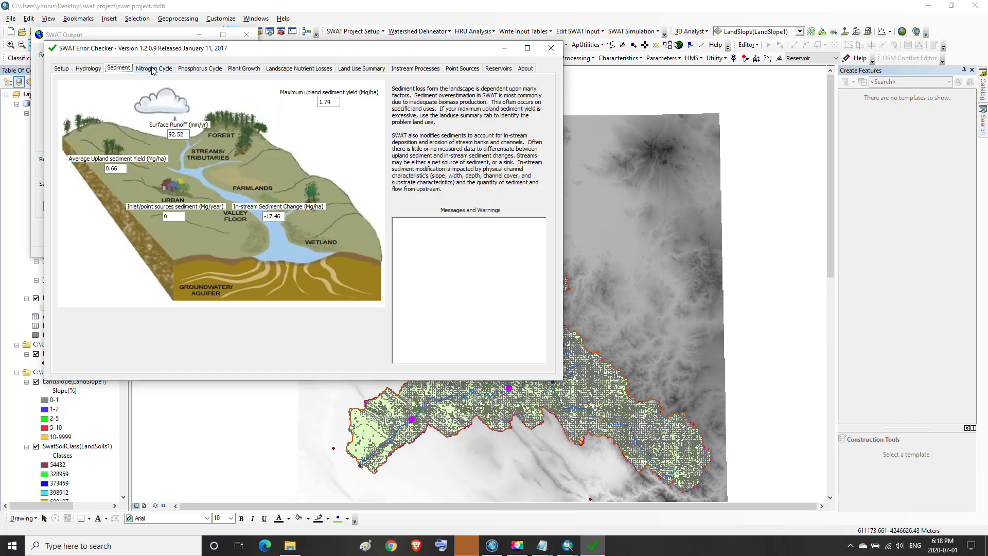
click(91, 69)
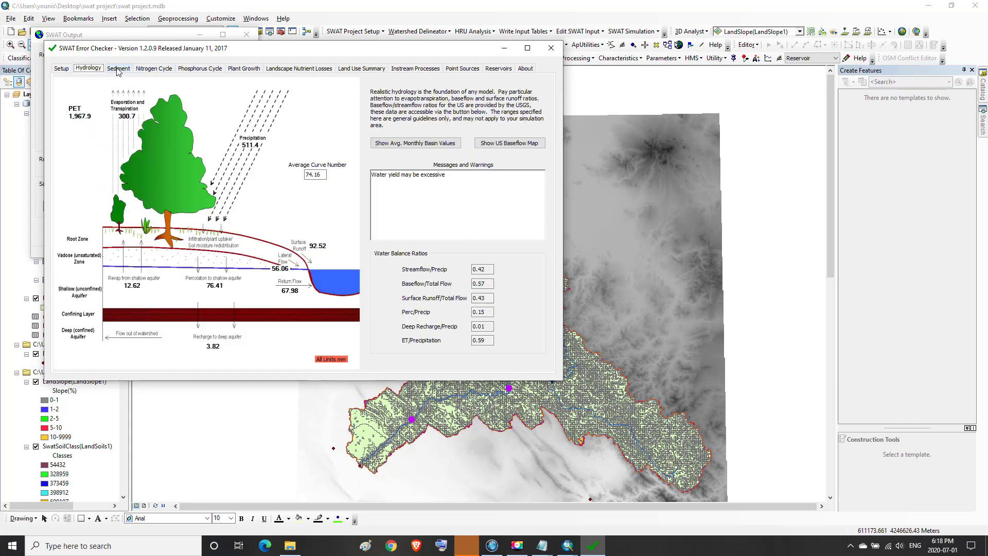
click(118, 69)
Review nitrogen, phosphorus, plant growth, nutrient losses, land use, instream, point source and reservoir results, then close
click(154, 69)
click(199, 68)
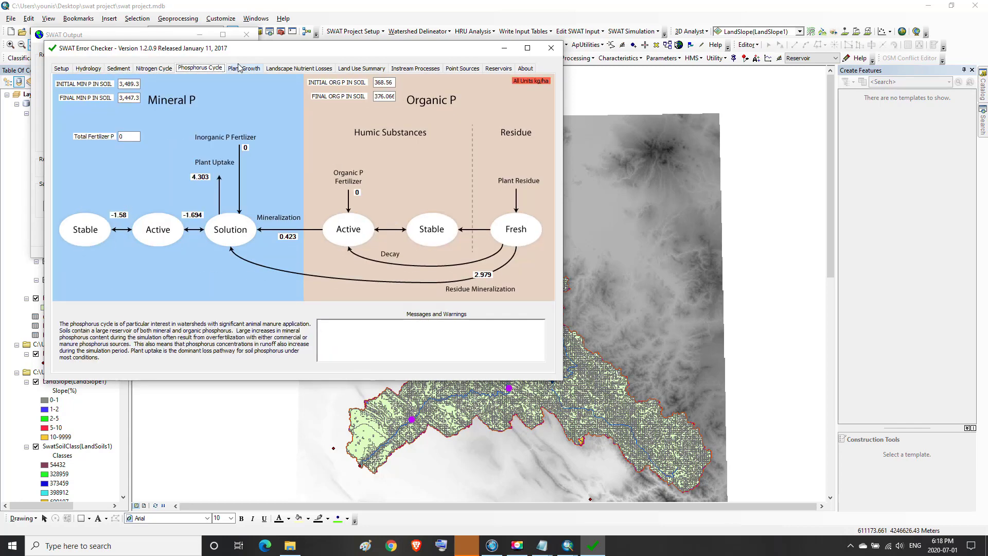
click(241, 69)
click(291, 68)
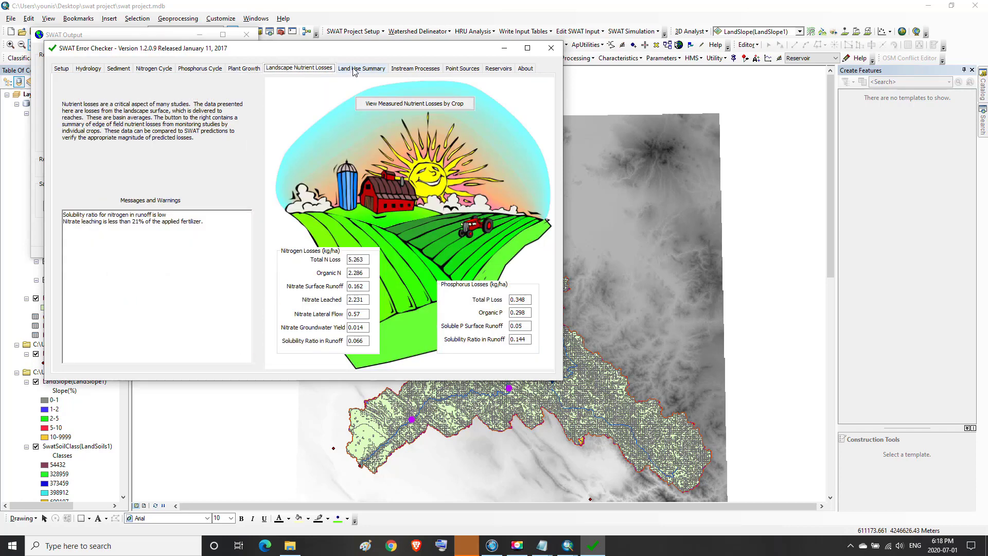
click(355, 70)
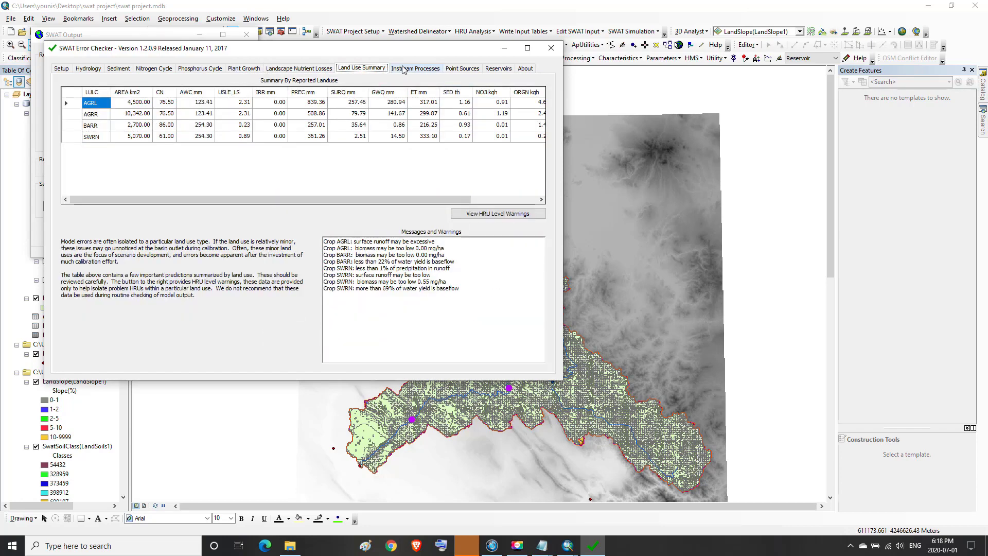
click(435, 71)
click(462, 68)
click(498, 69)
click(526, 69)
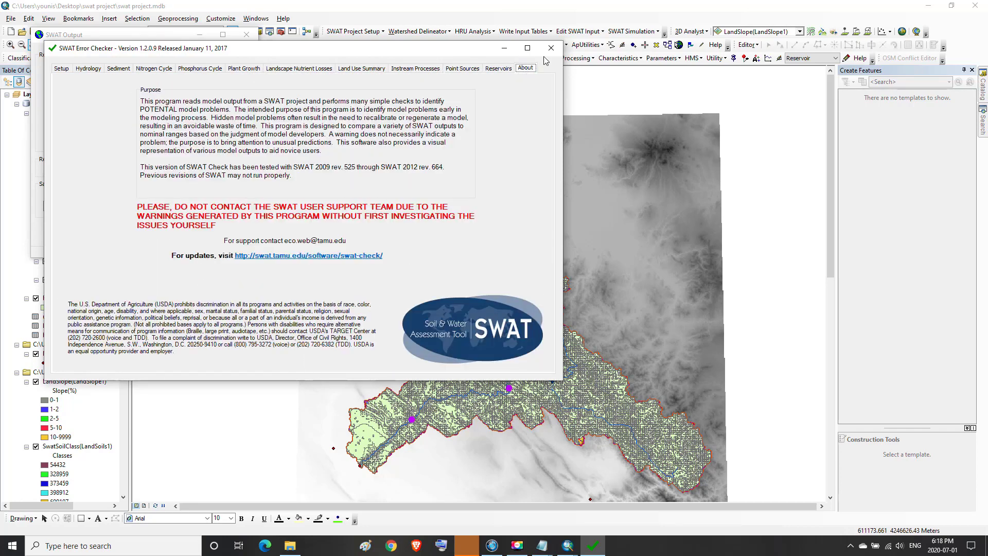
click(551, 48)
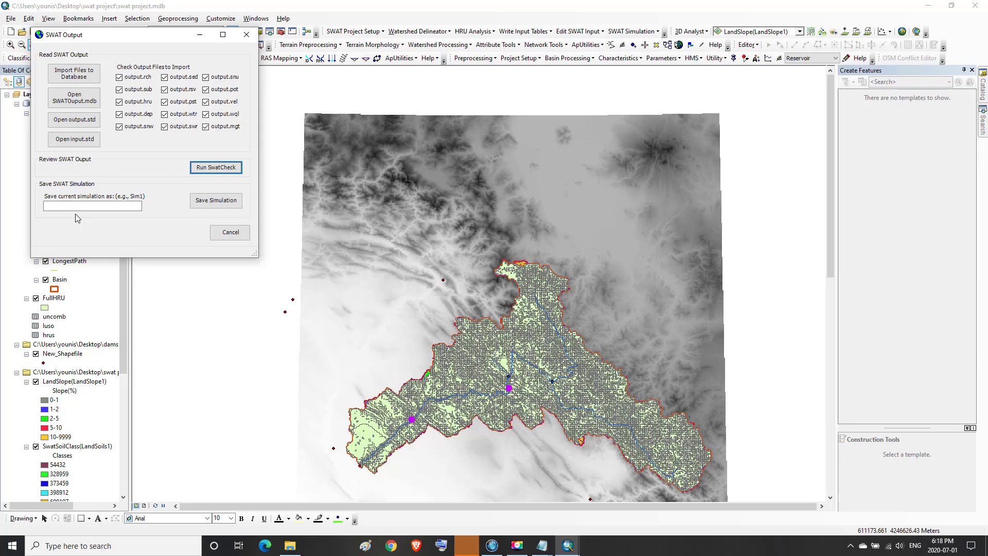
Save the current run as simulation 'DAILYC' and close the SWAT Output dialog
click(55, 206)
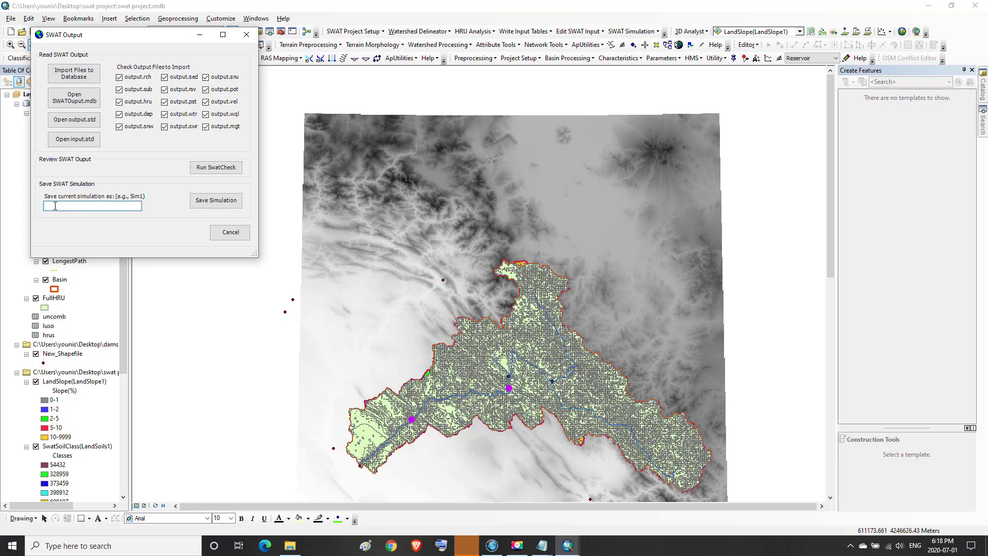
text(DAILYC)
click(215, 201)
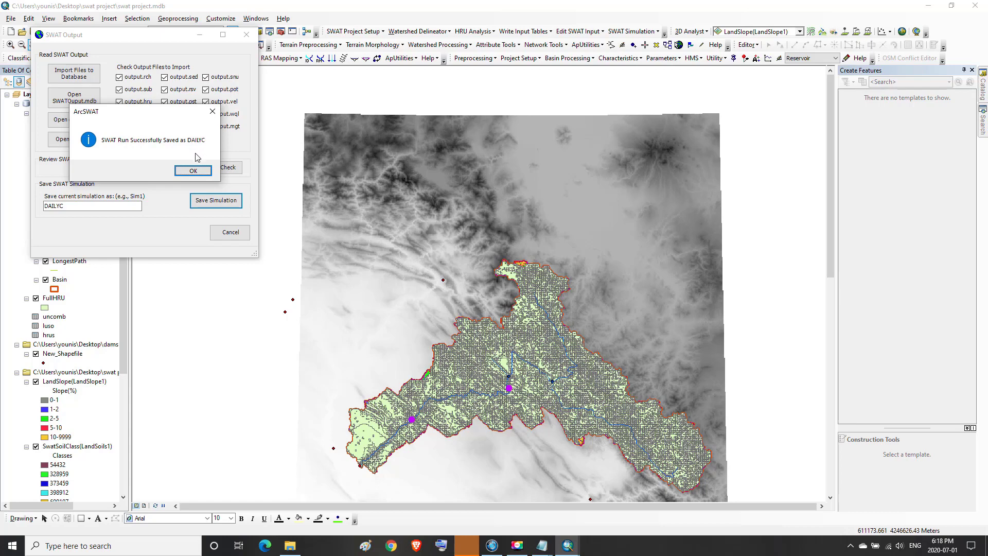
click(193, 171)
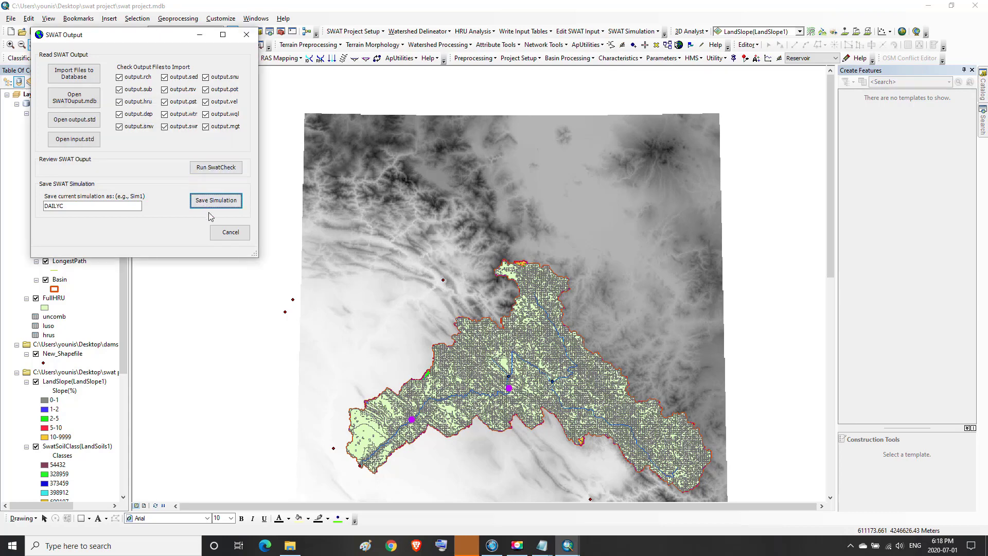
click(246, 231)
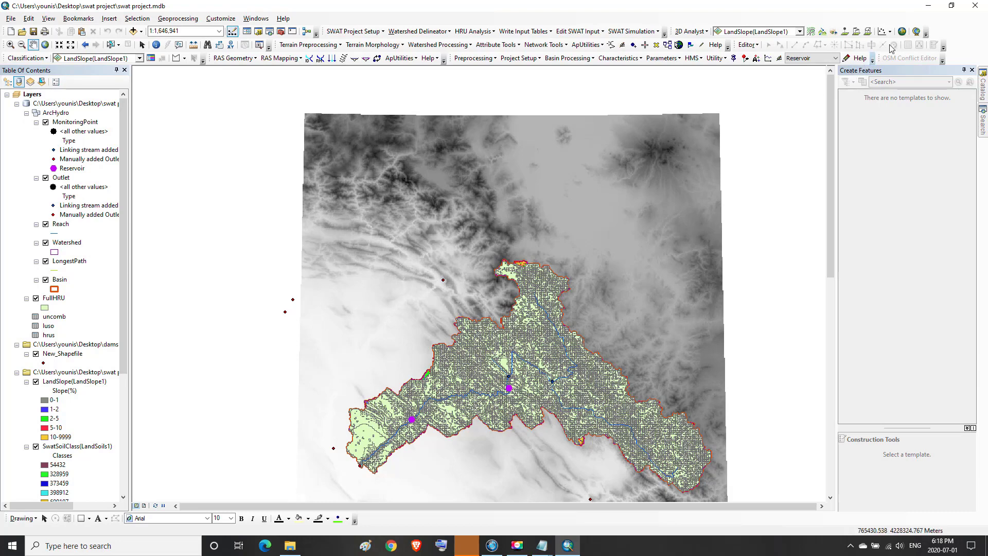
Minimize ArcMap and the best_par.txt Notepad window to reach the desktop
click(929, 7)
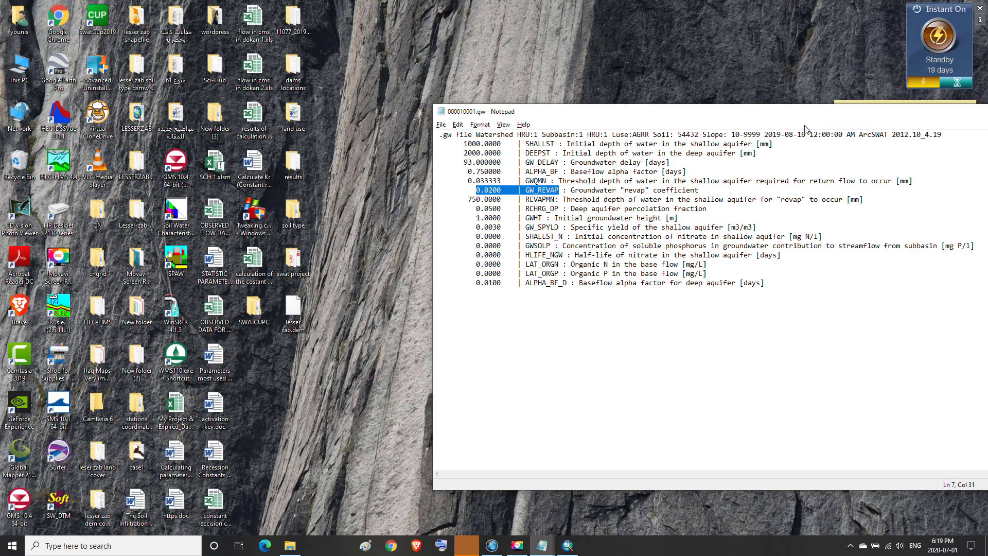
drag(700, 118, 543, 114)
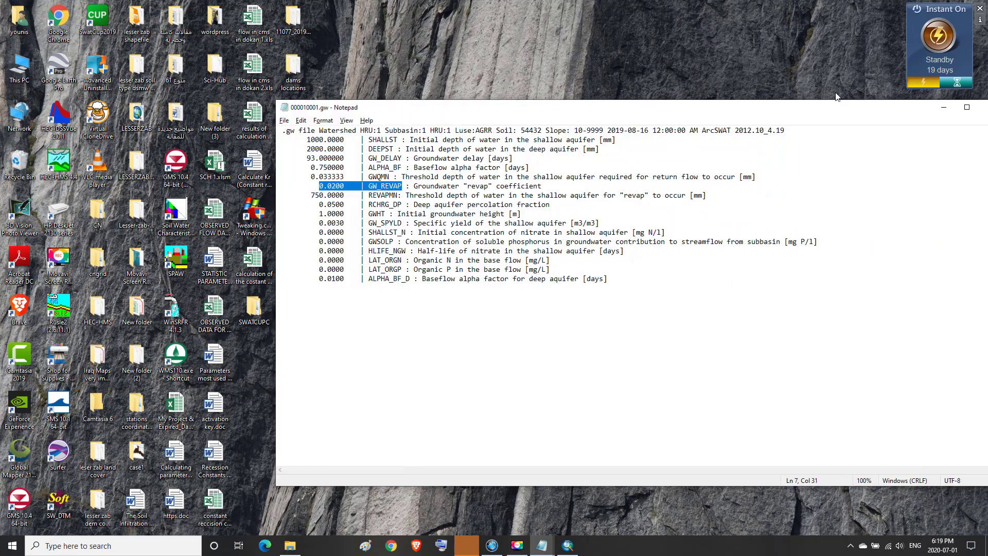
click(944, 107)
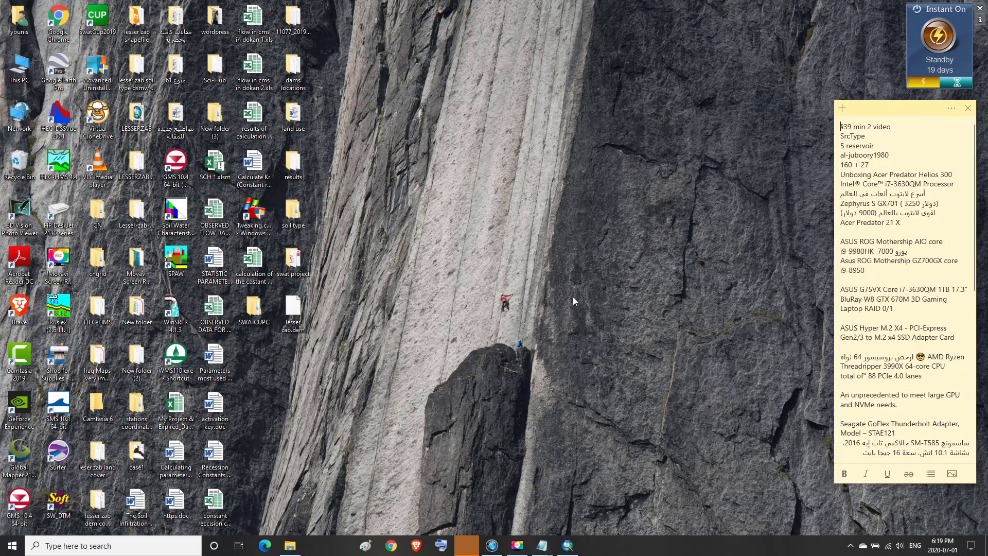
Open SWATOutput.mdb from swat project\Scenarios\DAILYC\TablesOut in Access
double_click(293, 261)
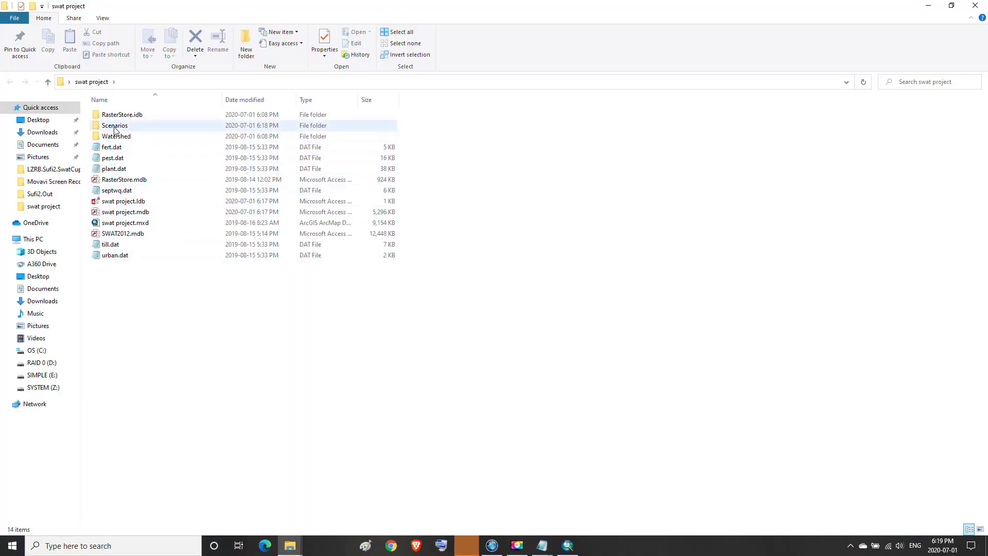
double_click(114, 127)
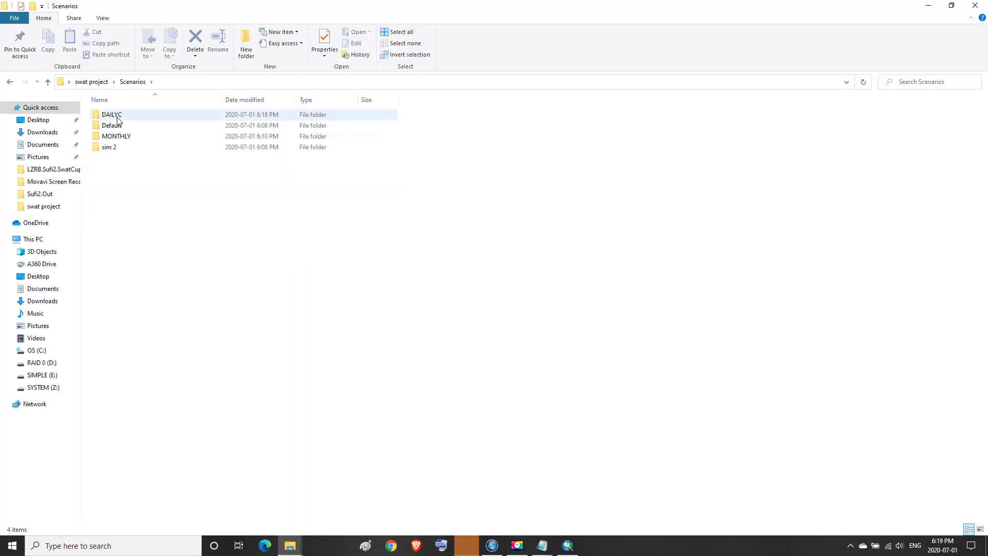
double_click(117, 120)
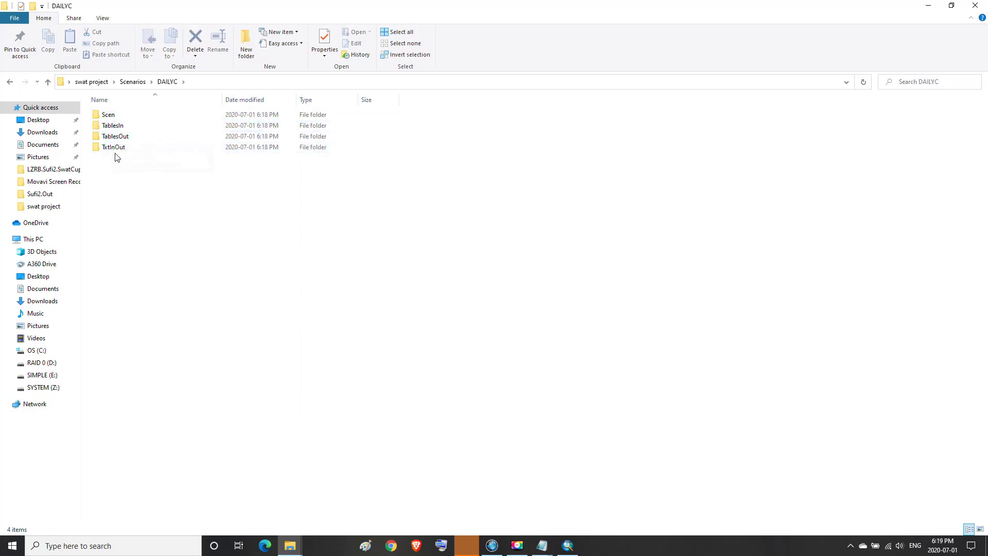
double_click(114, 138)
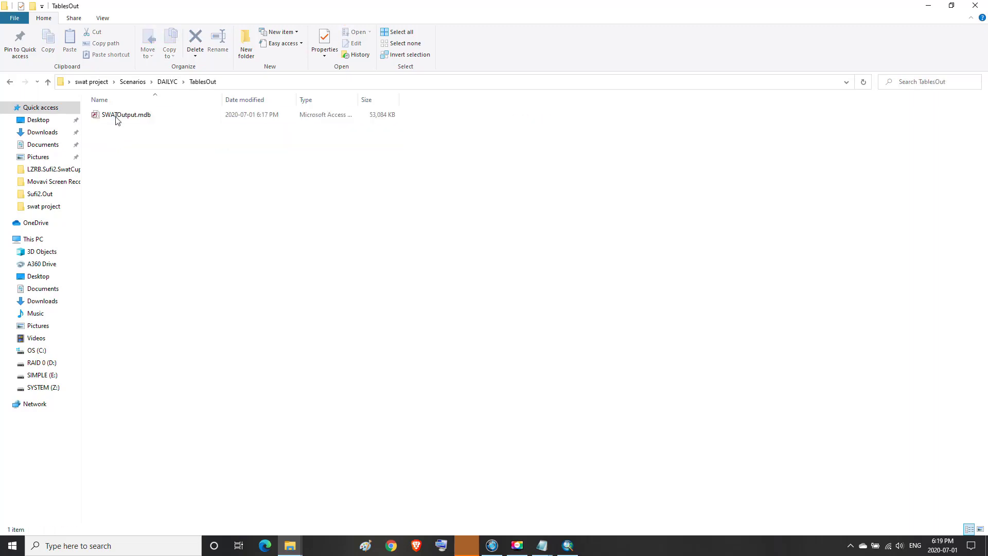
double_click(117, 116)
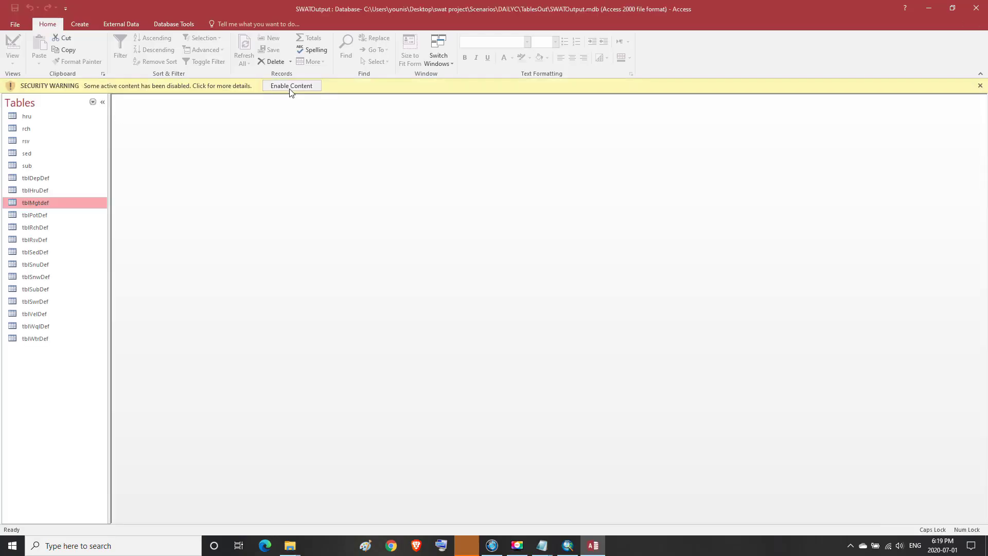
Enable the database content and open the rch table
click(289, 86)
double_click(21, 115)
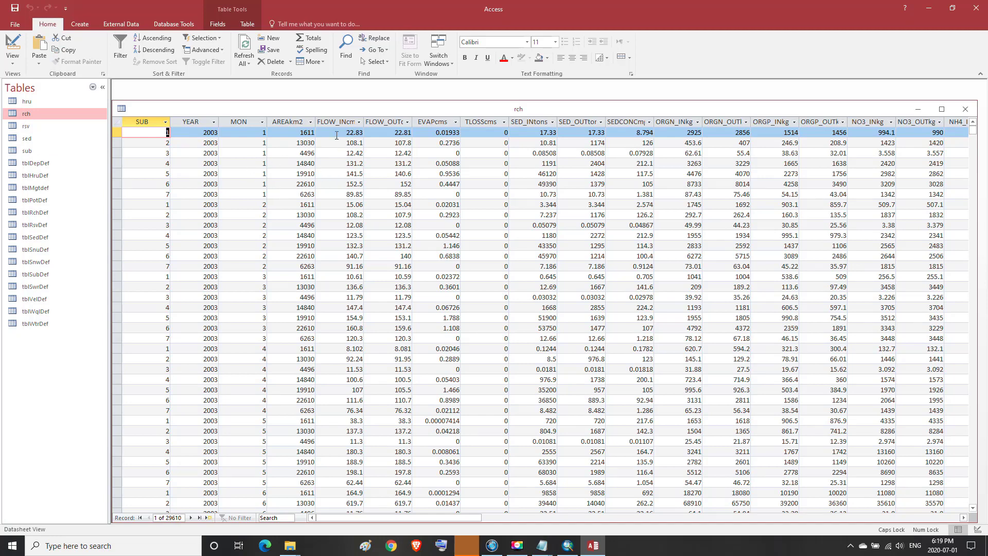
click(338, 120)
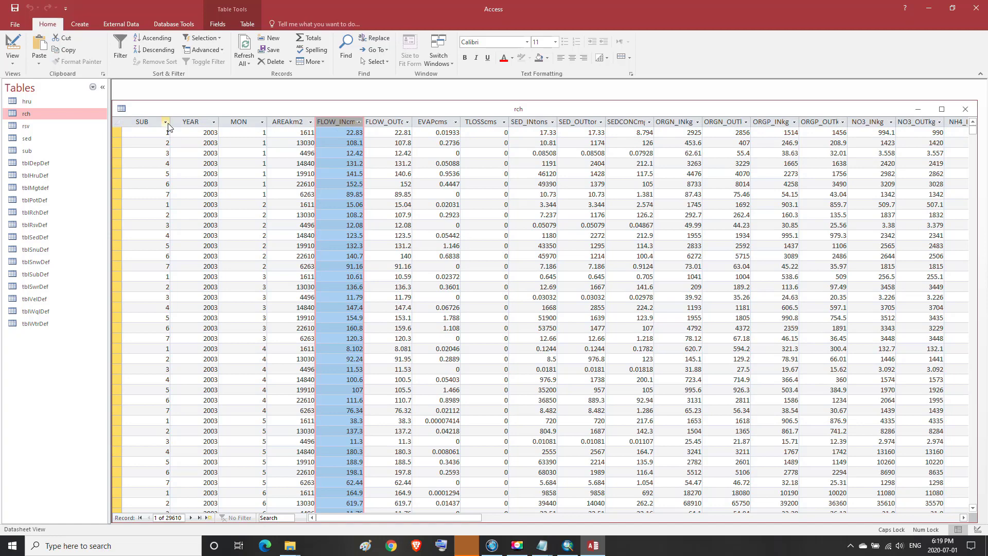
click(340, 130)
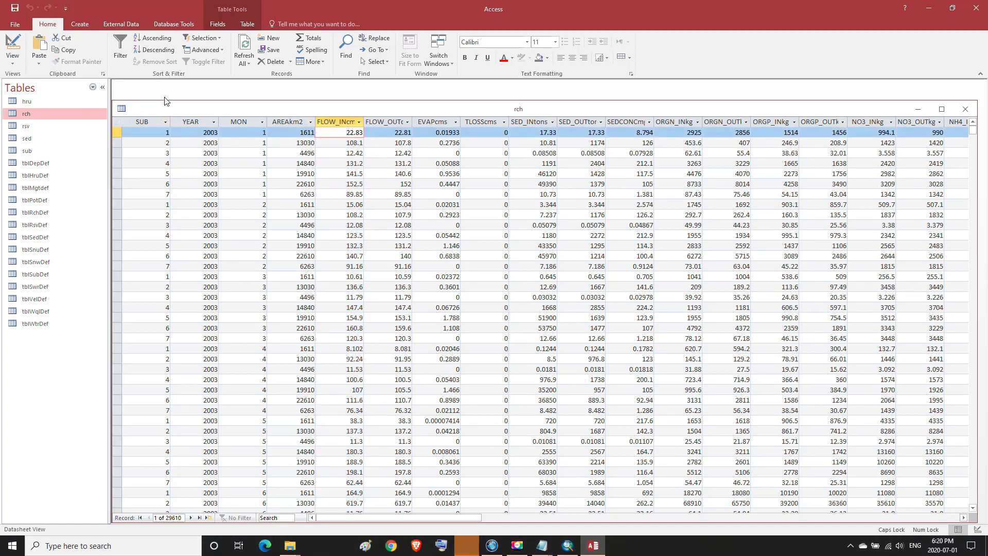
Filter the rch table to SUB 4 and select the FLOW_INcms column
click(165, 126)
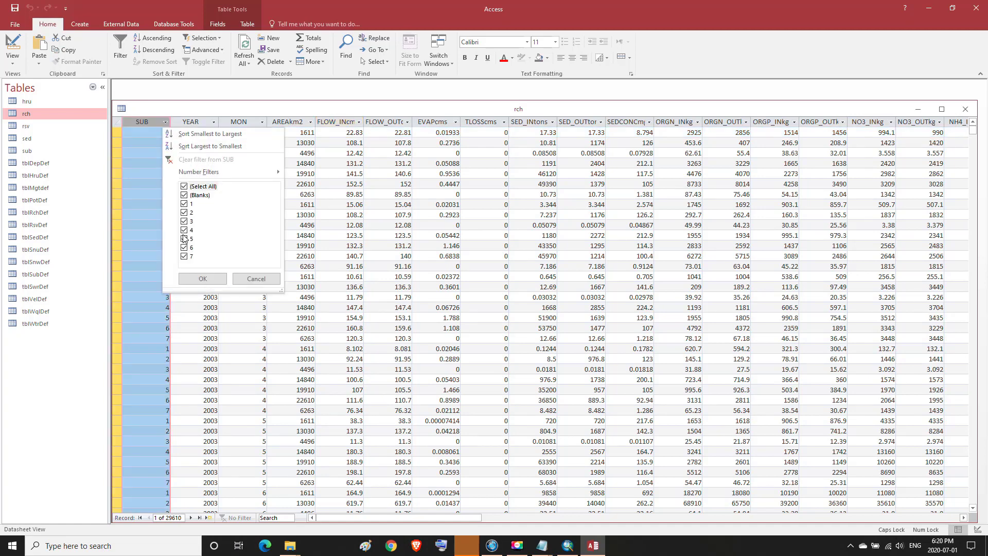
click(184, 187)
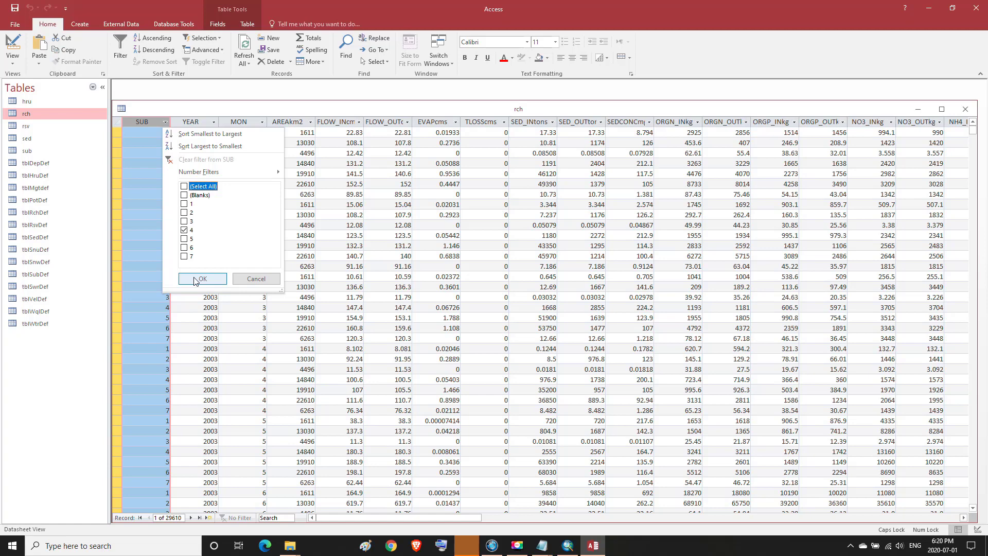
click(196, 279)
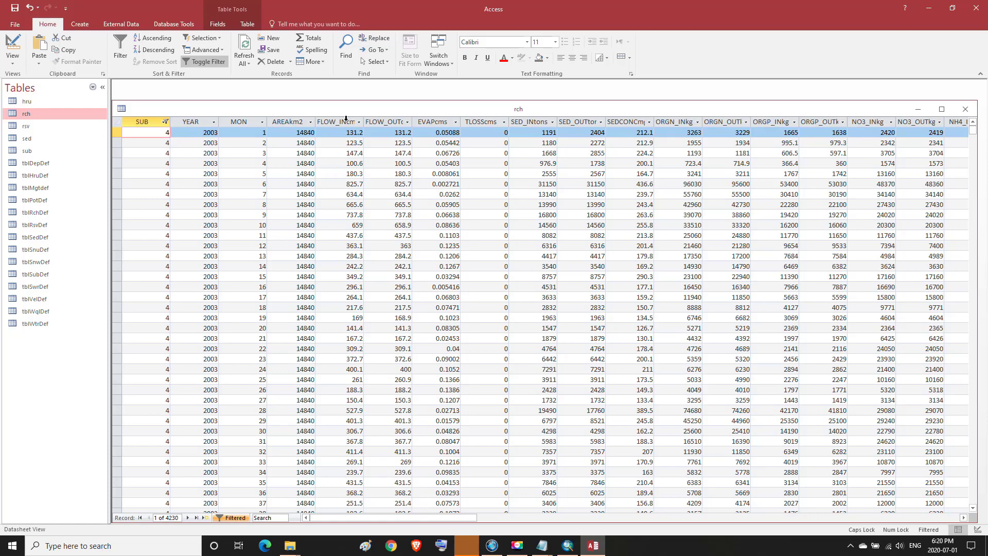
click(346, 121)
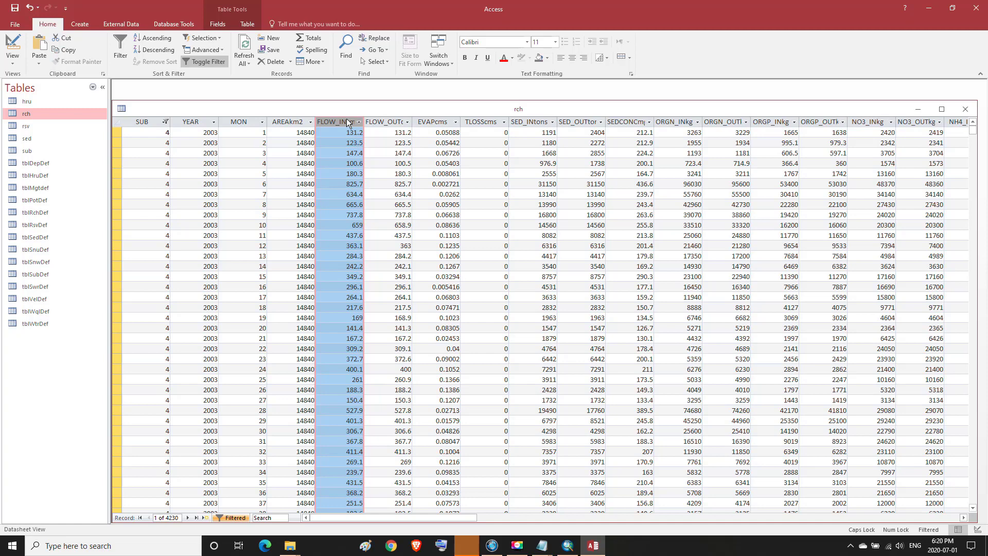
click(519, 547)
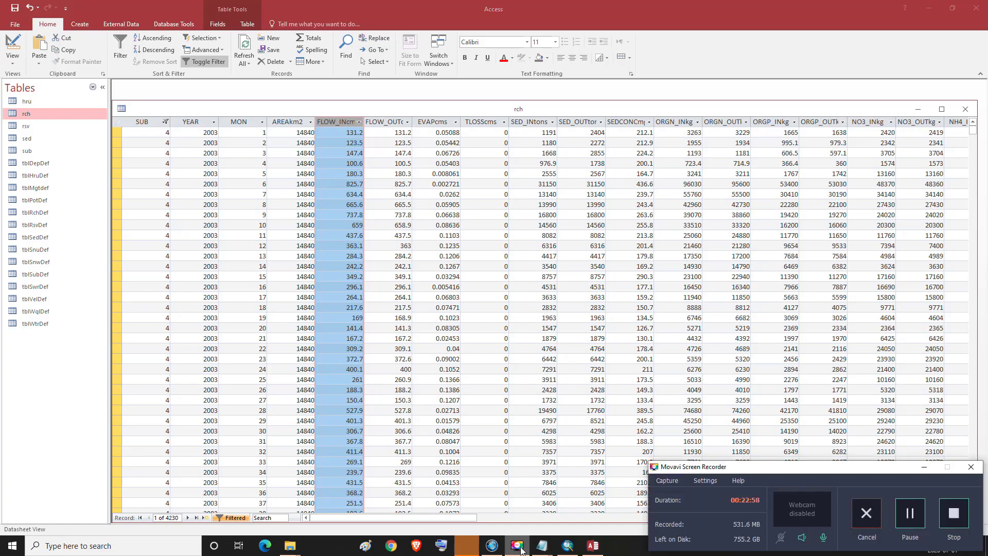
click(519, 546)
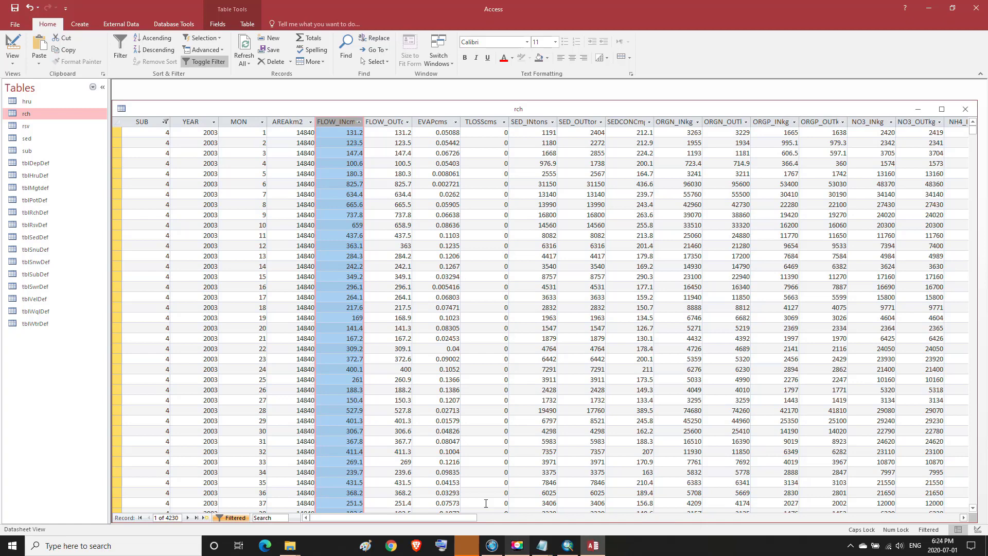
click(341, 130)
click(342, 123)
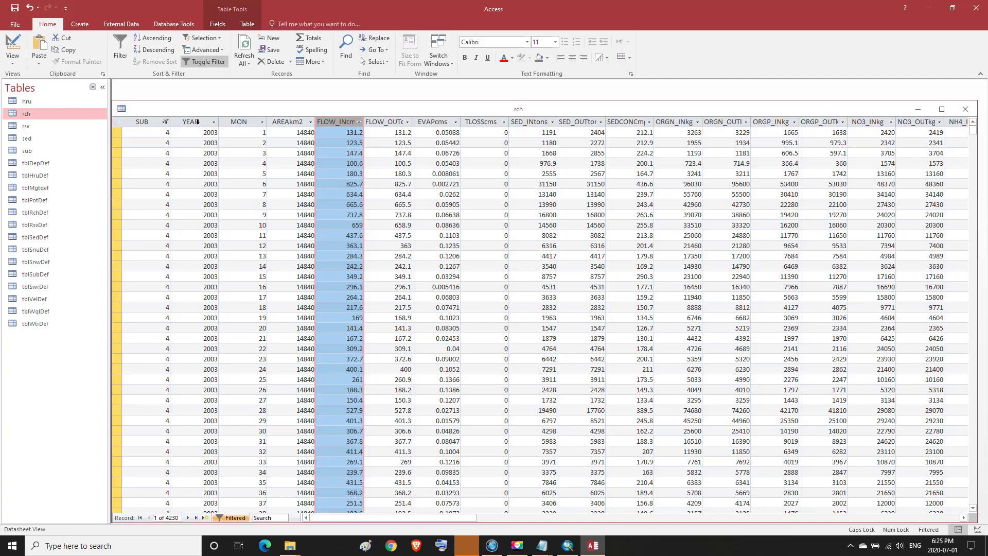
Copy the YEAR, MON, AREAkm2 and FLOW_INcms columns of the SUB 4 rch table
drag(197, 121, 333, 139)
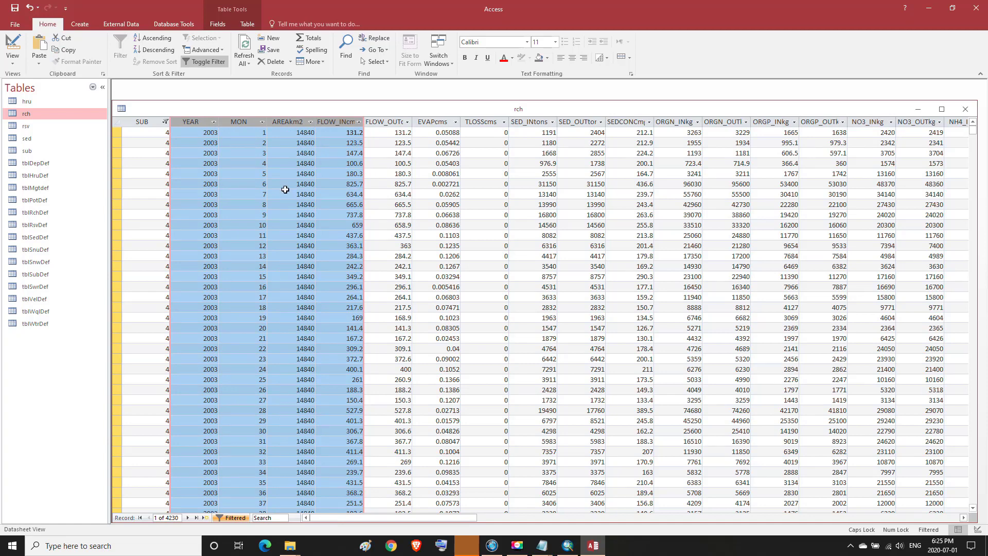
right_click(245, 119)
click(268, 152)
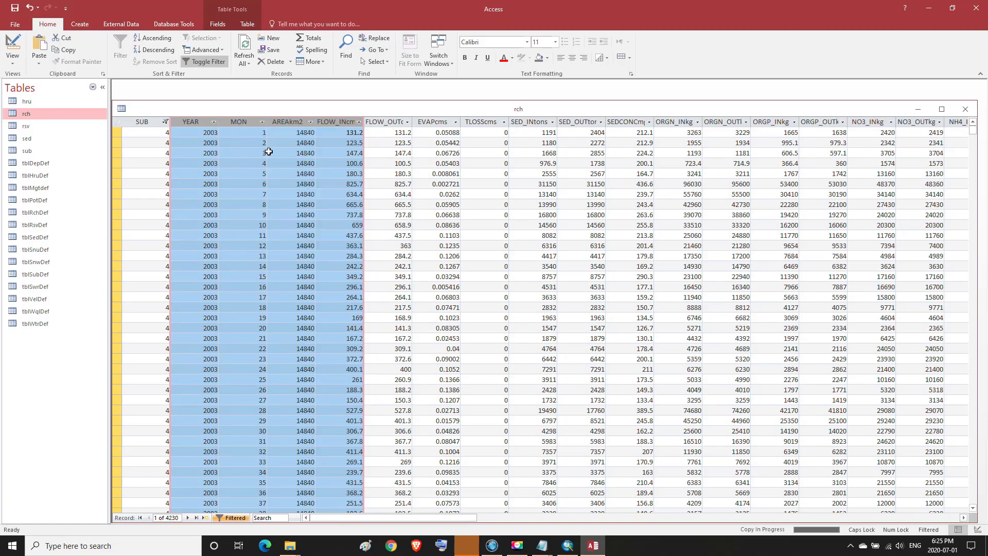
Launch Excel 2016 from Windows search and create a blank workbook, Book1, with content enabled
click(929, 9)
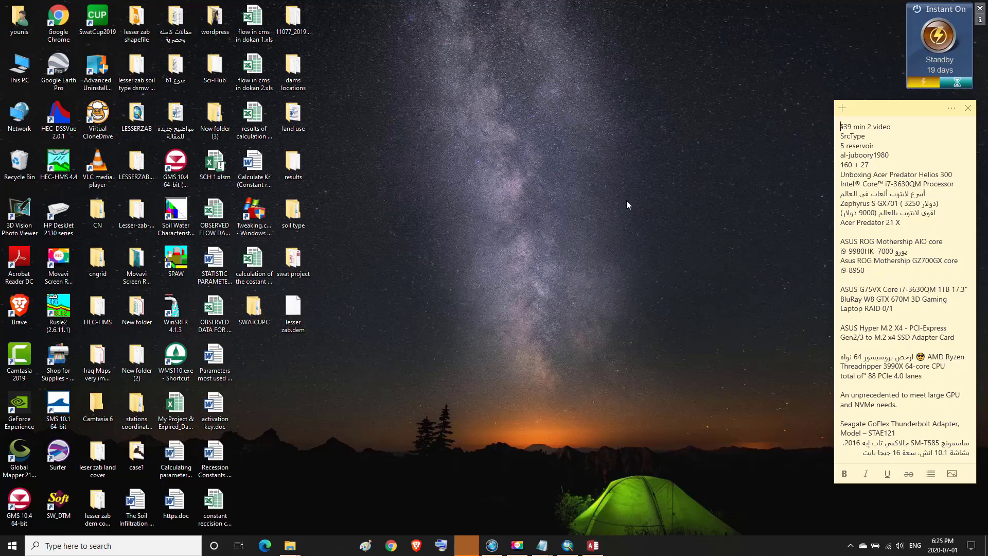
click(116, 549)
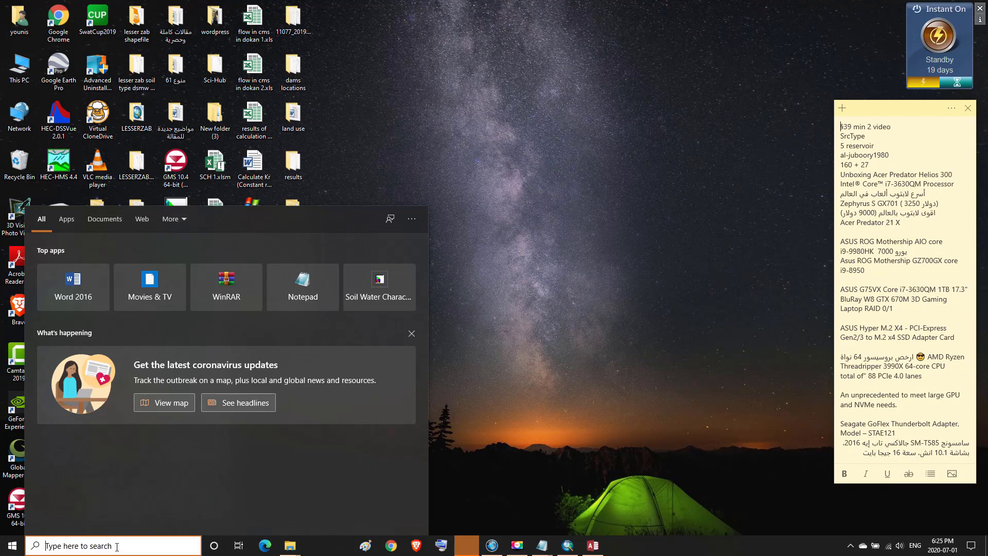
text(E)
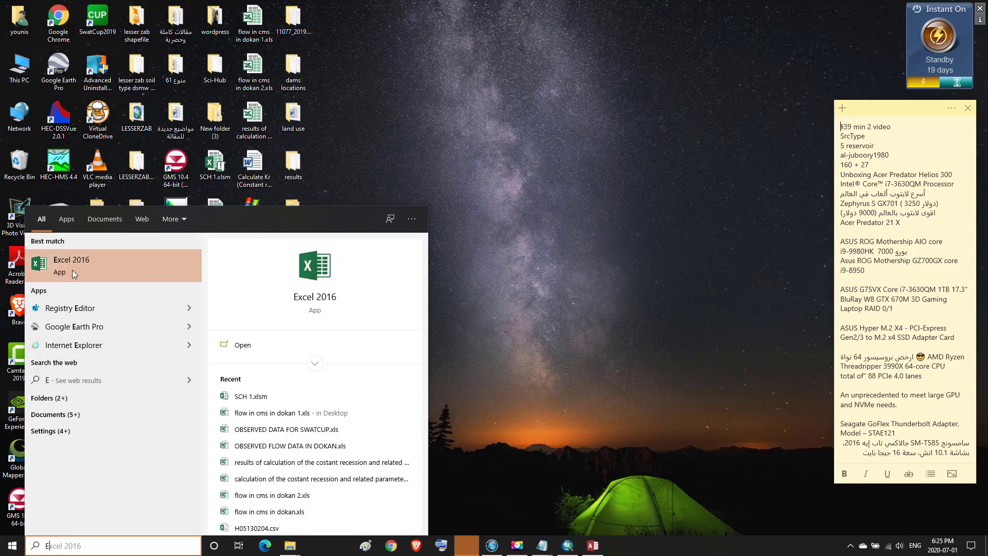
click(73, 269)
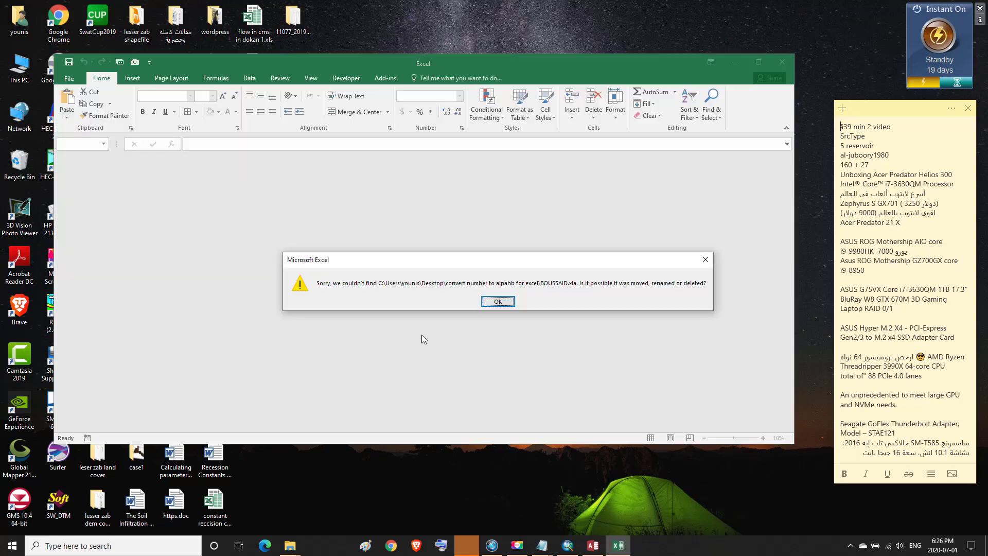
click(507, 302)
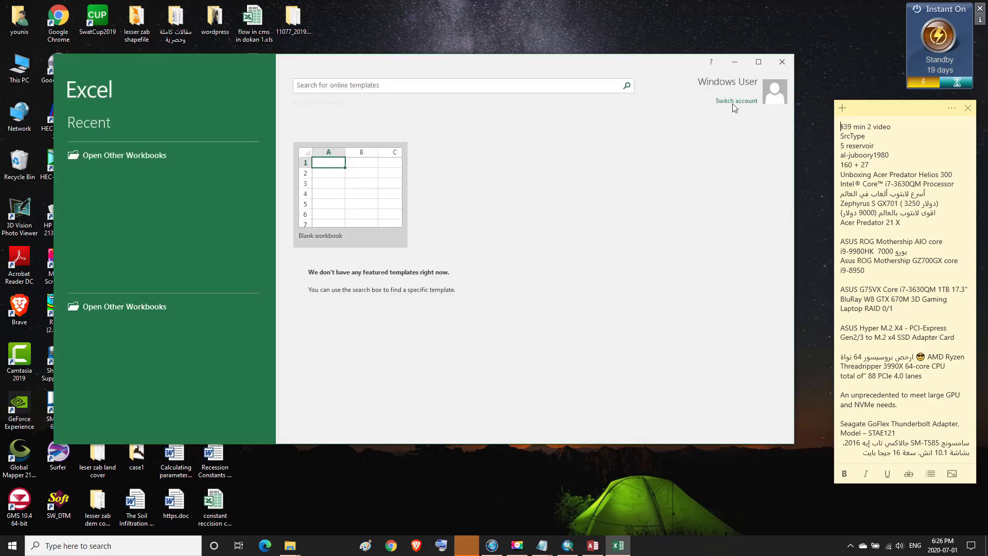
click(758, 62)
click(334, 144)
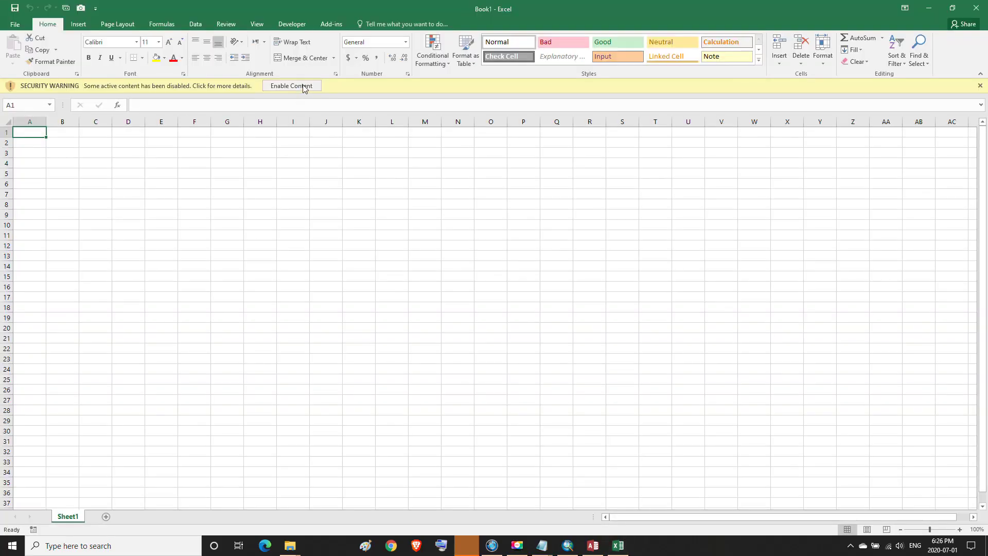
click(303, 87)
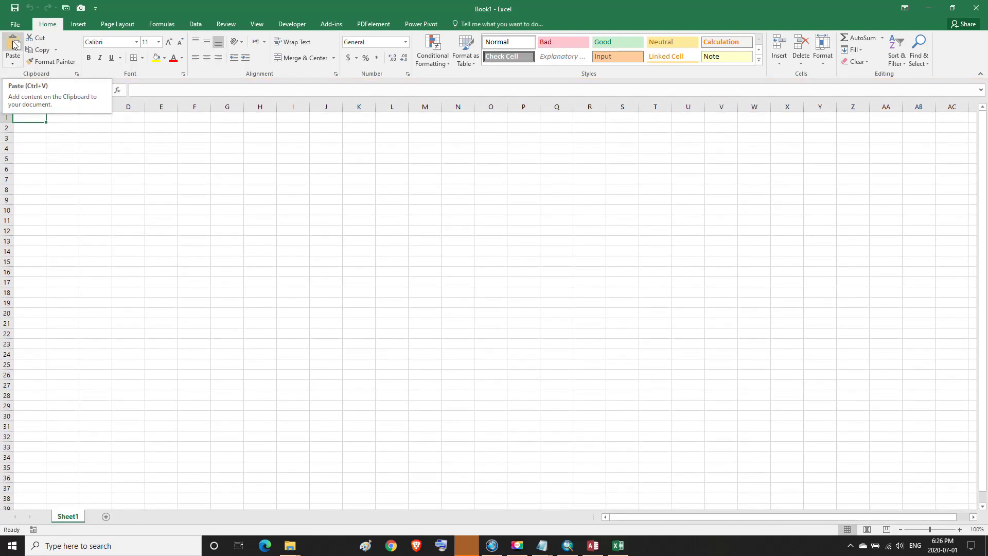
Paste the copied Access columns into Sheet1 and widen the columns so the headers fit
click(13, 45)
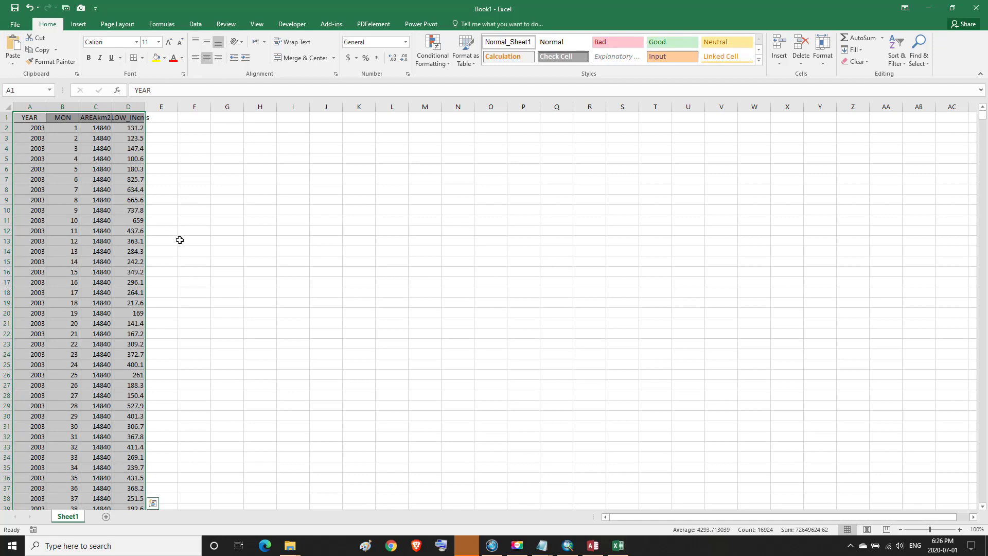
click(141, 119)
key(ctrl+shift+Down)
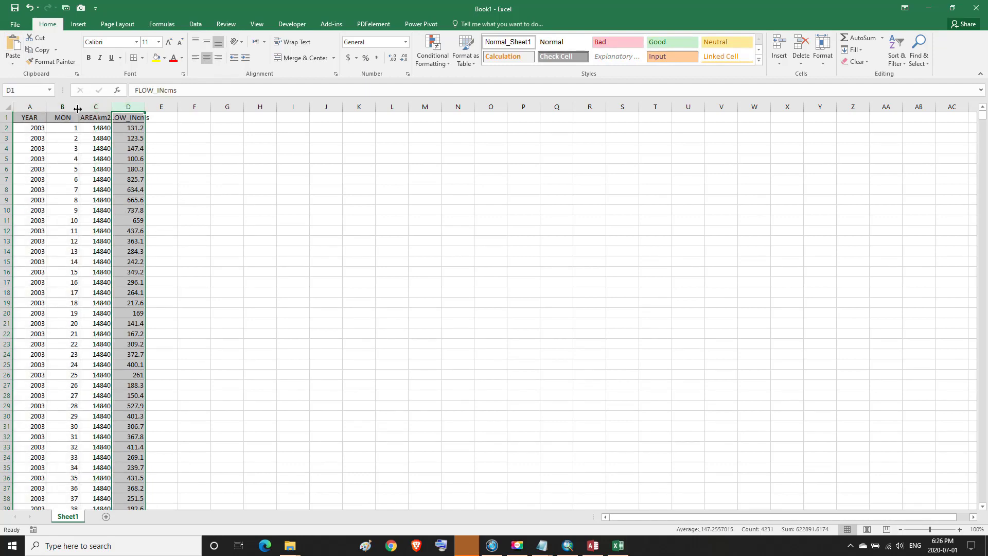
drag(80, 106, 187, 118)
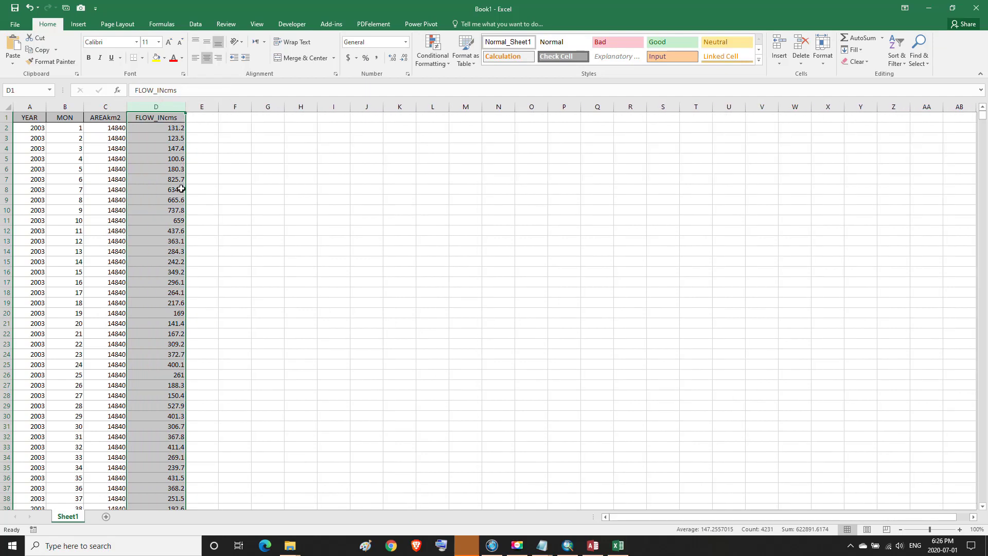
click(202, 132)
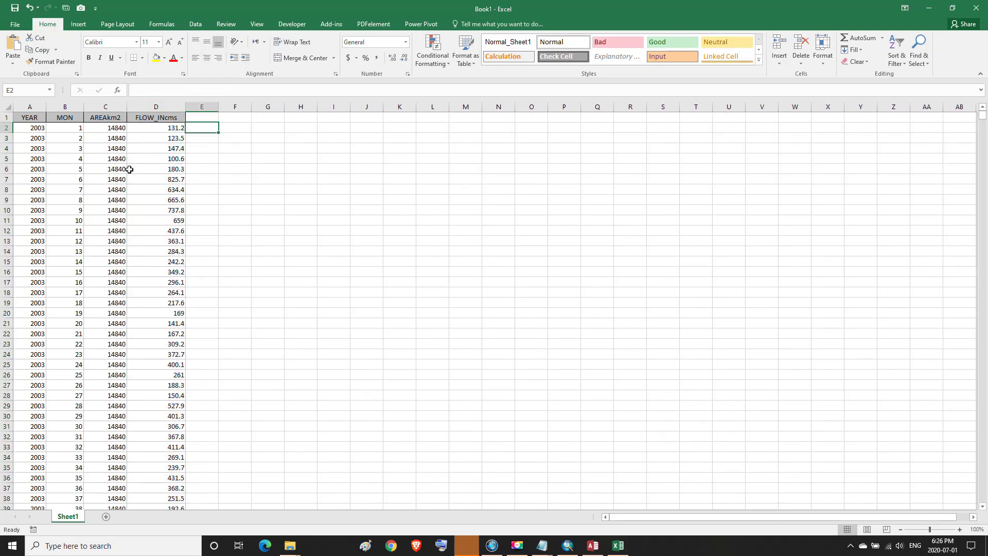
Rename the MON header in B1 to DAY
click(63, 117)
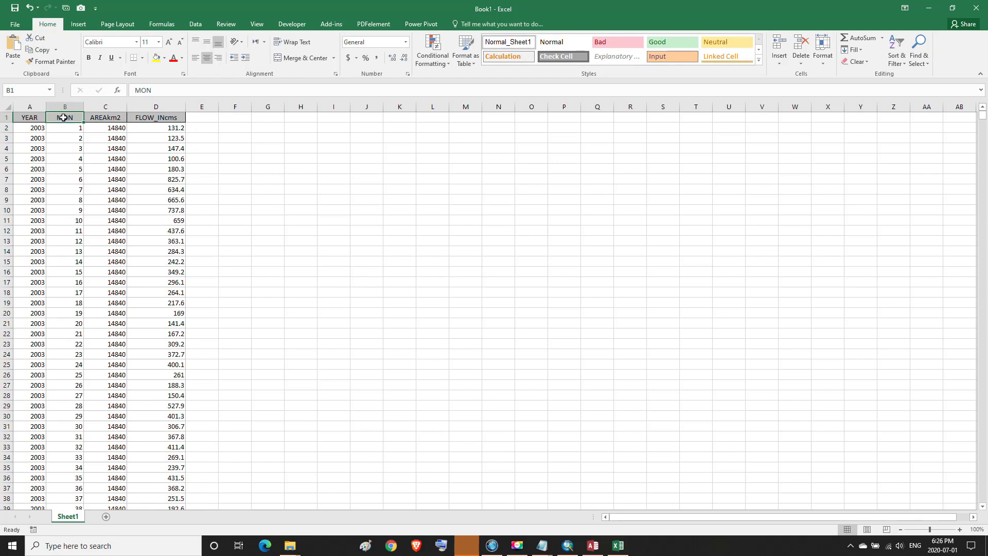
text(DA)
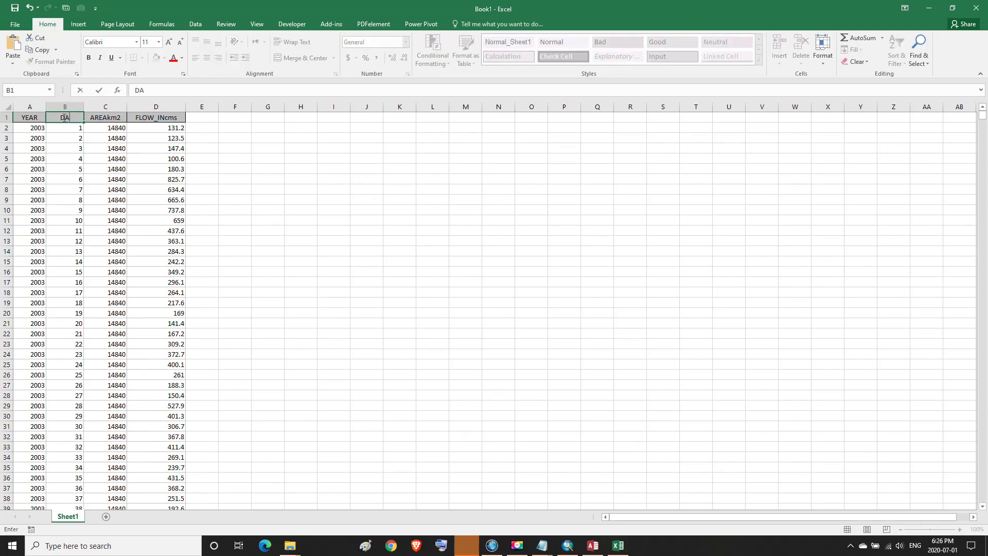
text(Y)
click(177, 118)
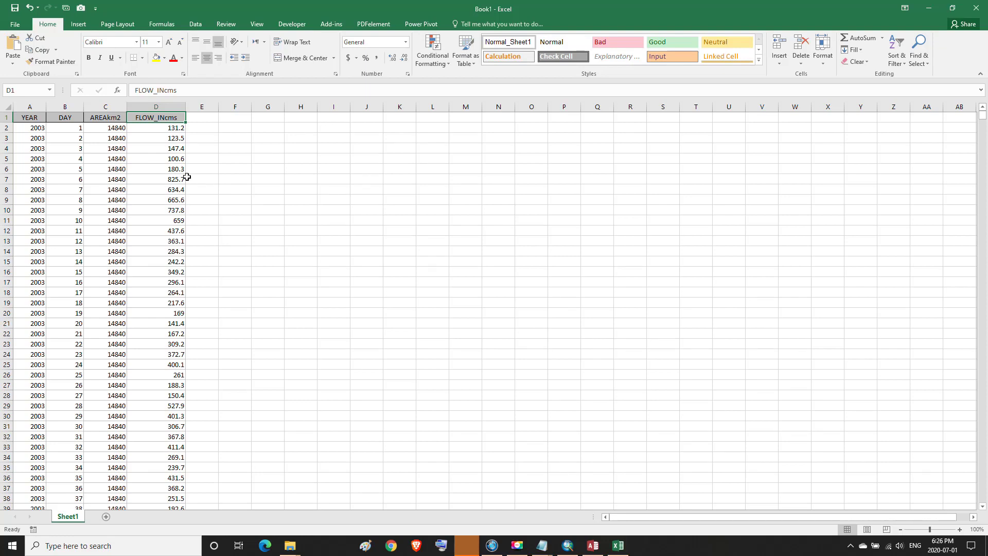
Start an IF formula in cell E31 using Insert Function
click(206, 425)
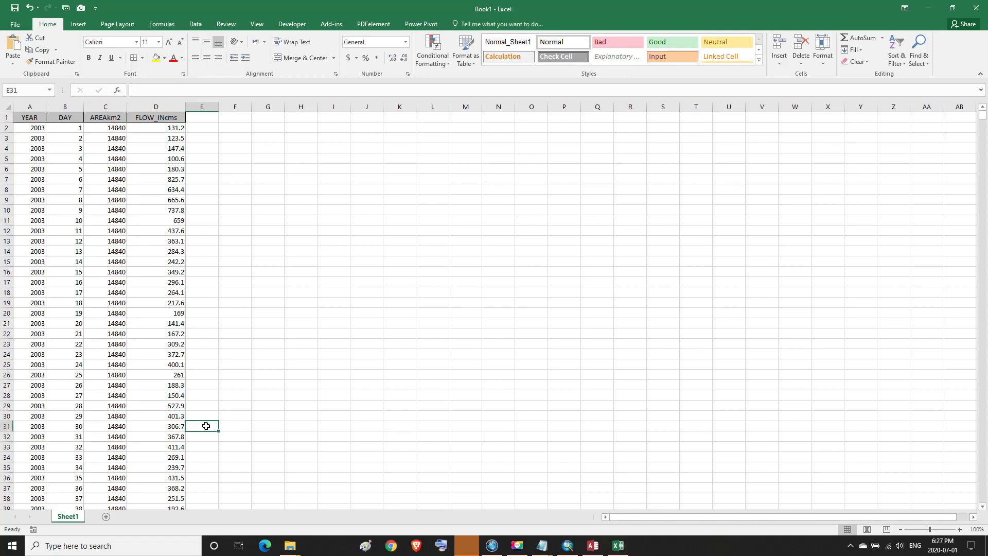
text(=)
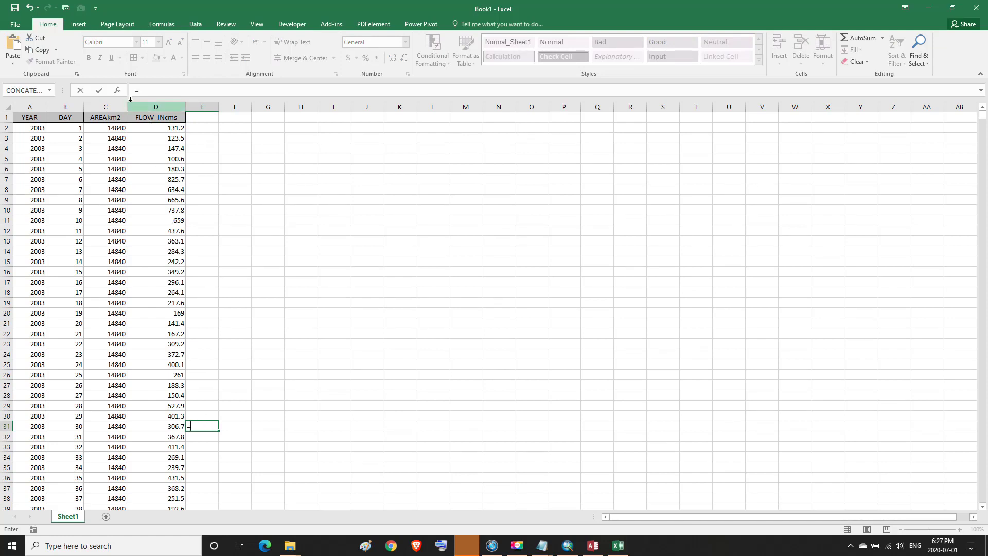
click(119, 91)
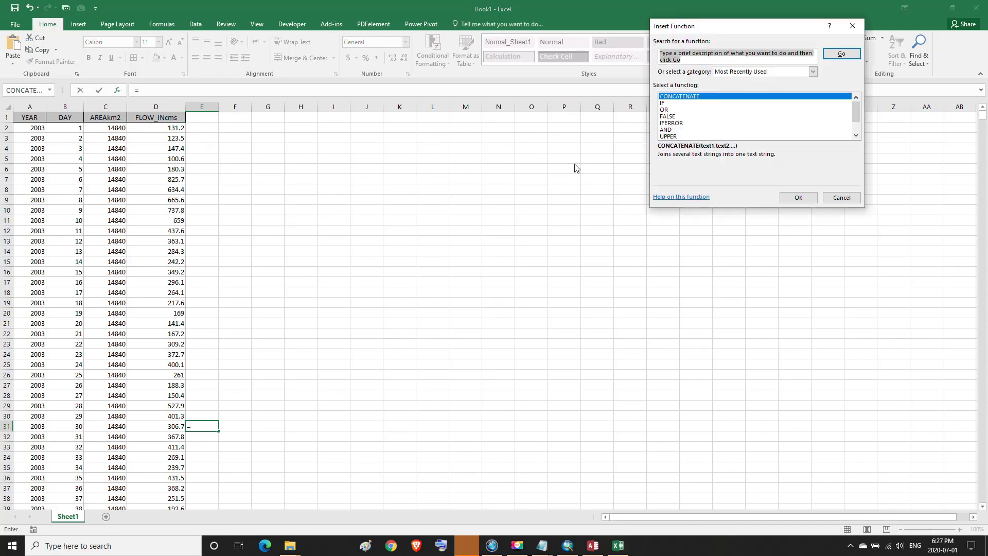
double_click(666, 103)
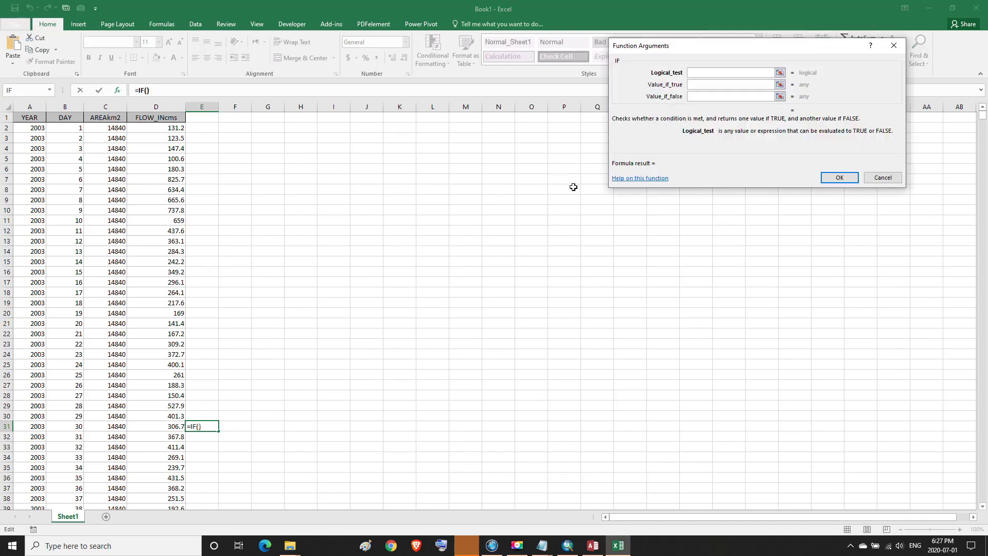
Enter B31/30=INT(B31/30) as the IF function's logical test
click(73, 428)
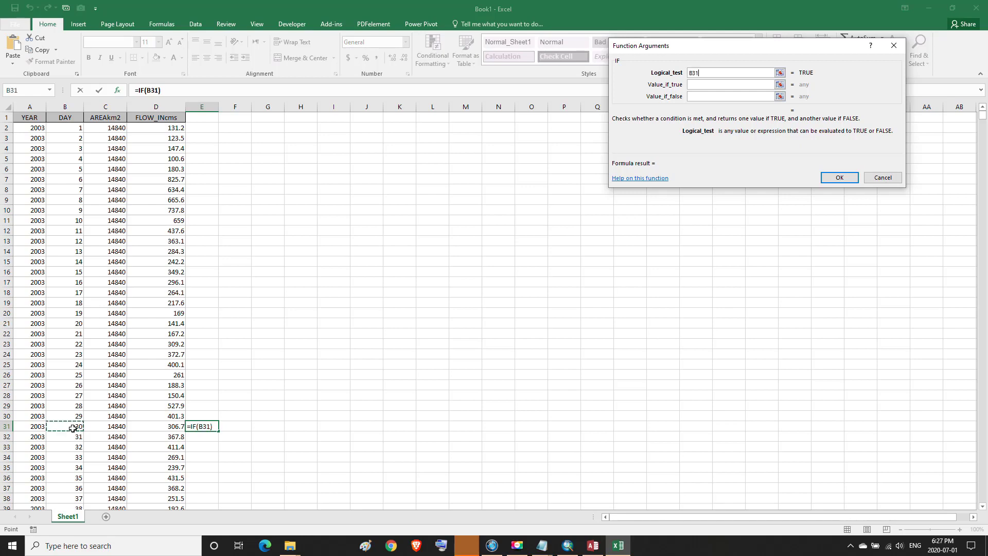
text(/30=)
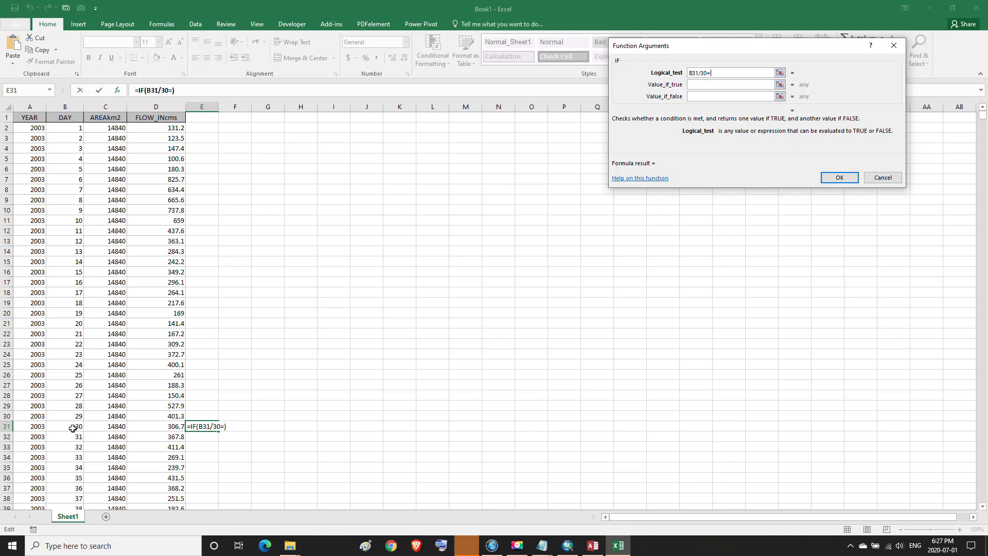
text(INT)
text(()
click(72, 427)
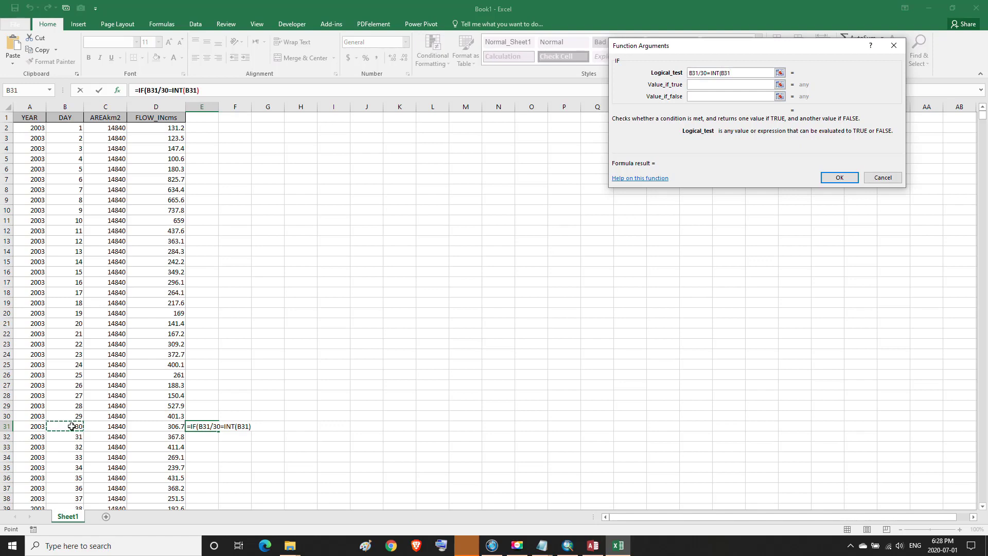
text(/30))
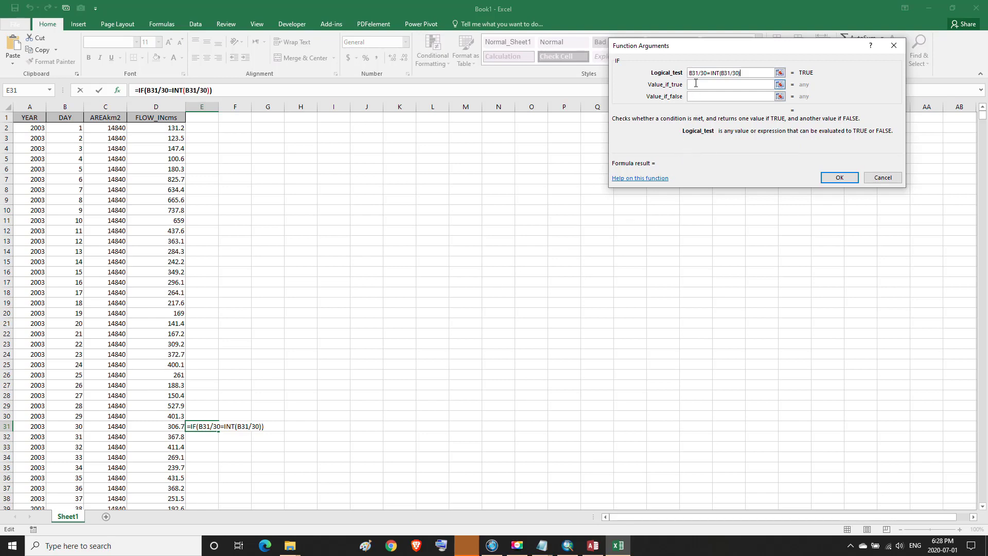
click(696, 83)
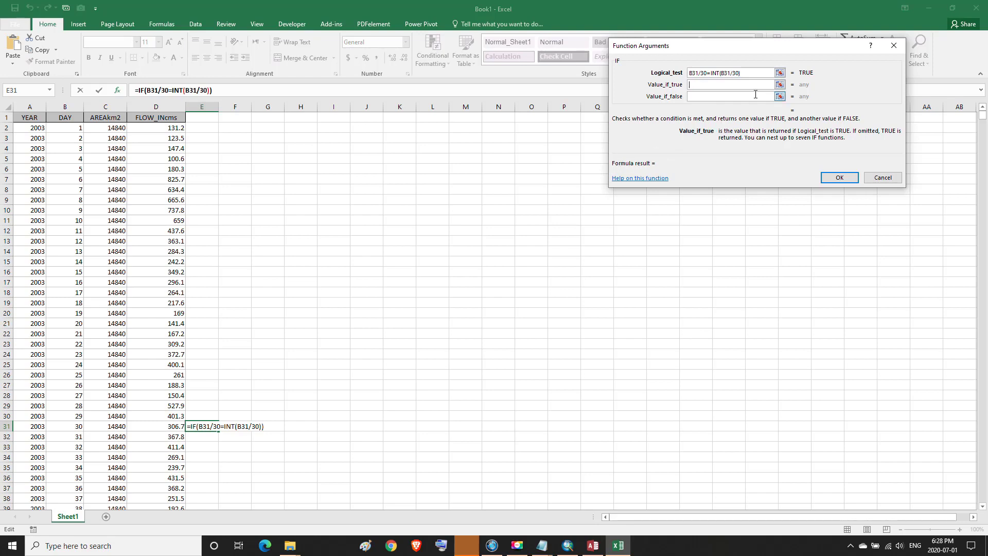
click(780, 85)
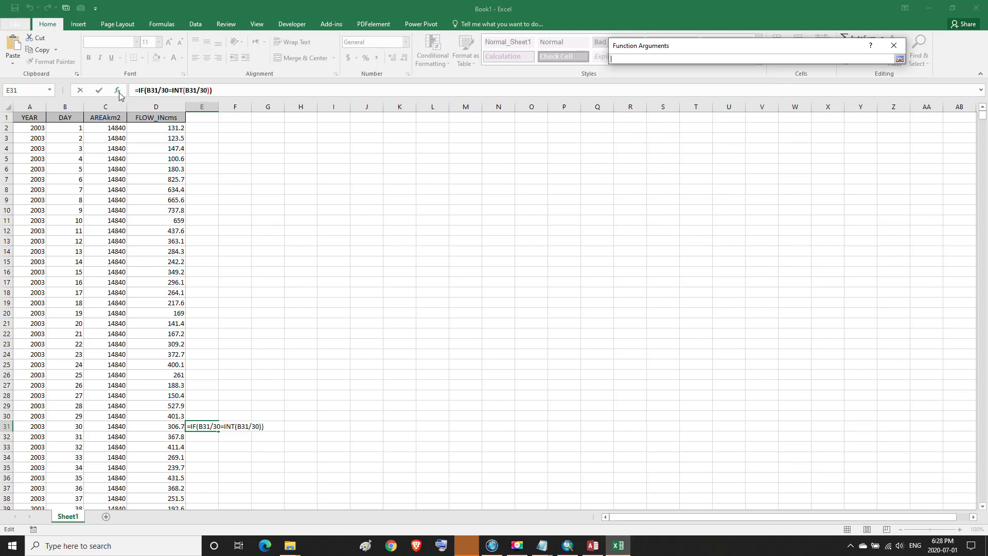
Attempt to insert AVERAGE from the AutoSum list, dismissing the resulting formula errors
click(160, 27)
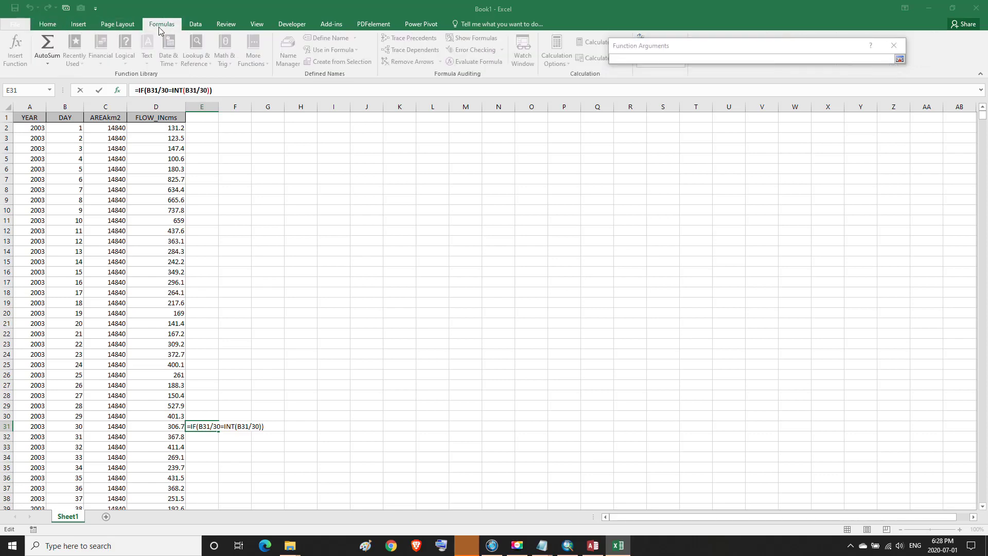
click(48, 63)
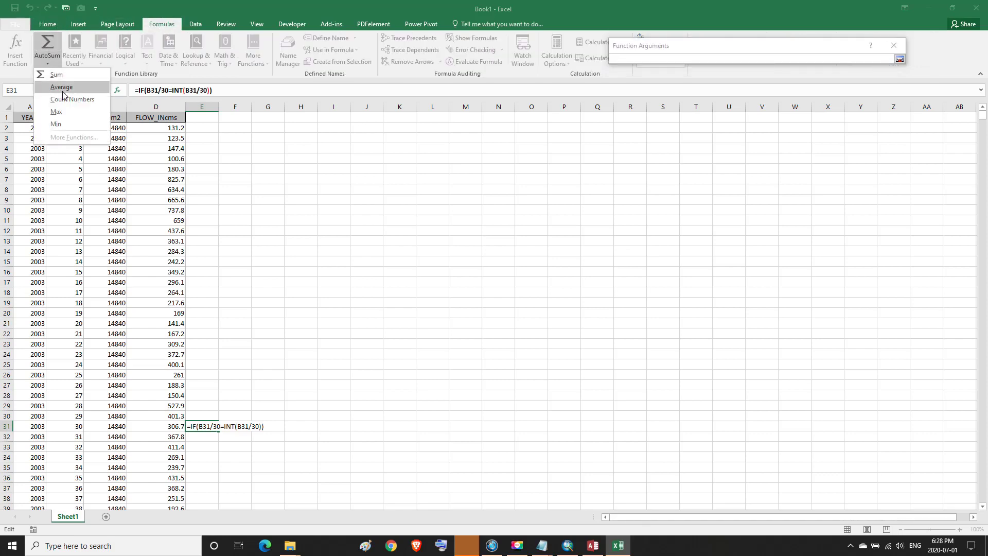
click(61, 87)
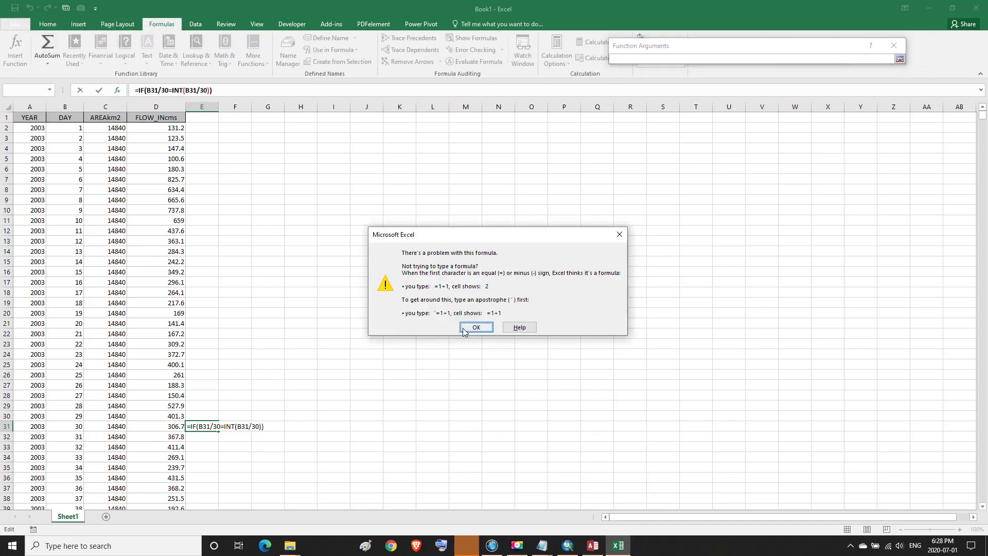
click(476, 328)
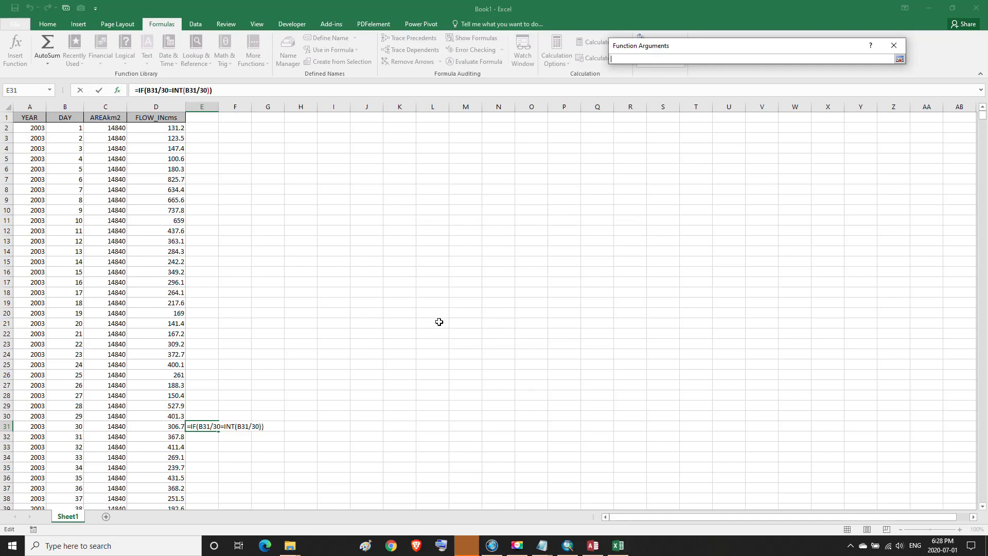
click(46, 63)
click(60, 92)
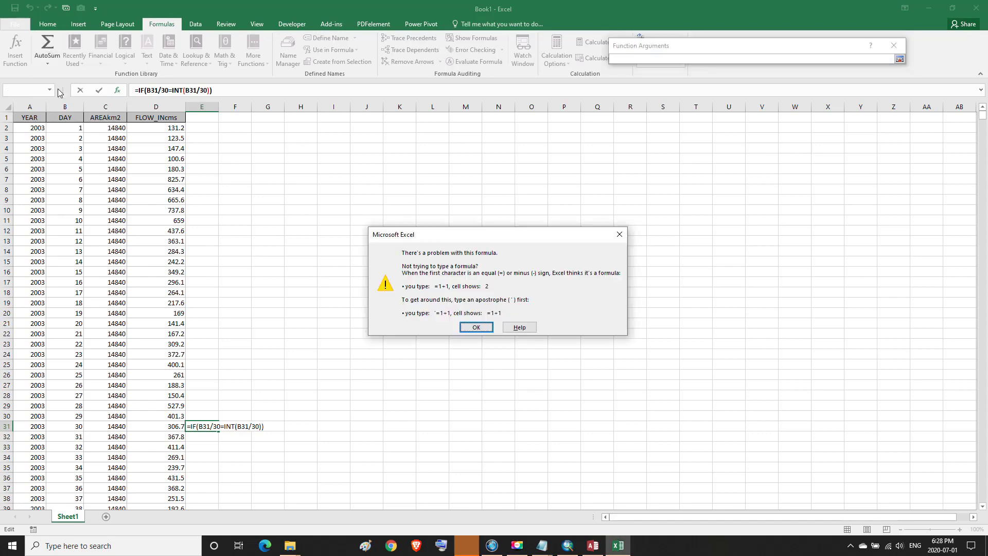
click(492, 331)
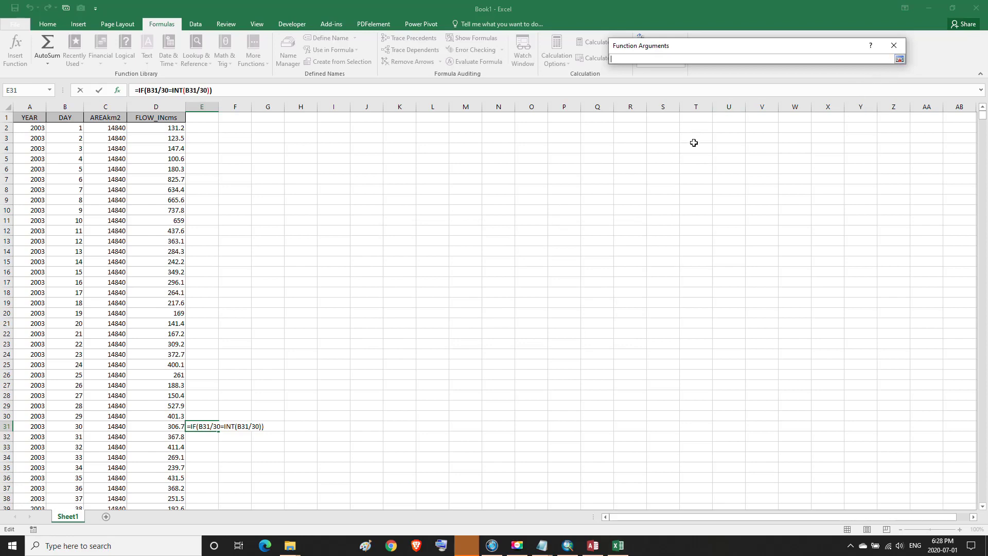
Make the IF true value AVERAGE(D2:D31) with 0 as the false value
text(AVERAGE)
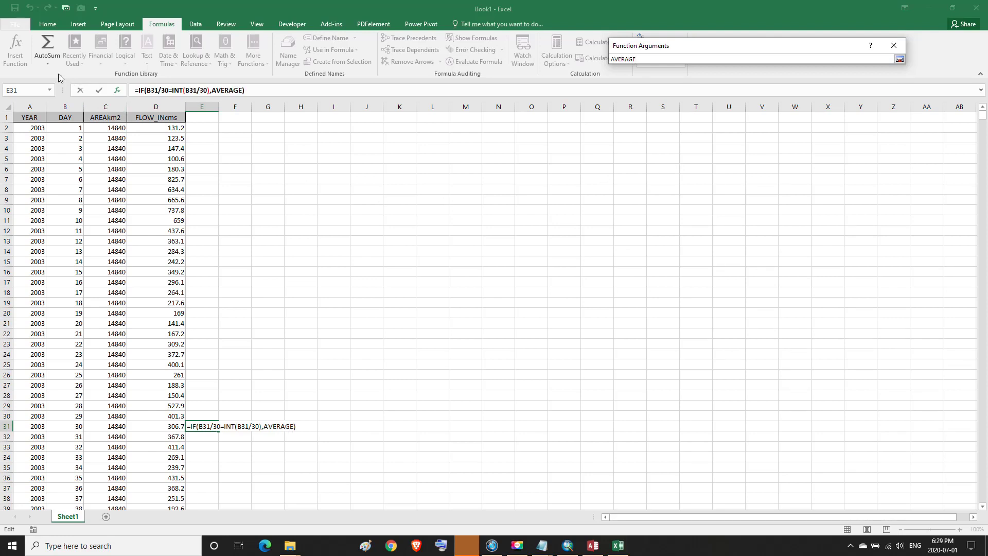
click(47, 64)
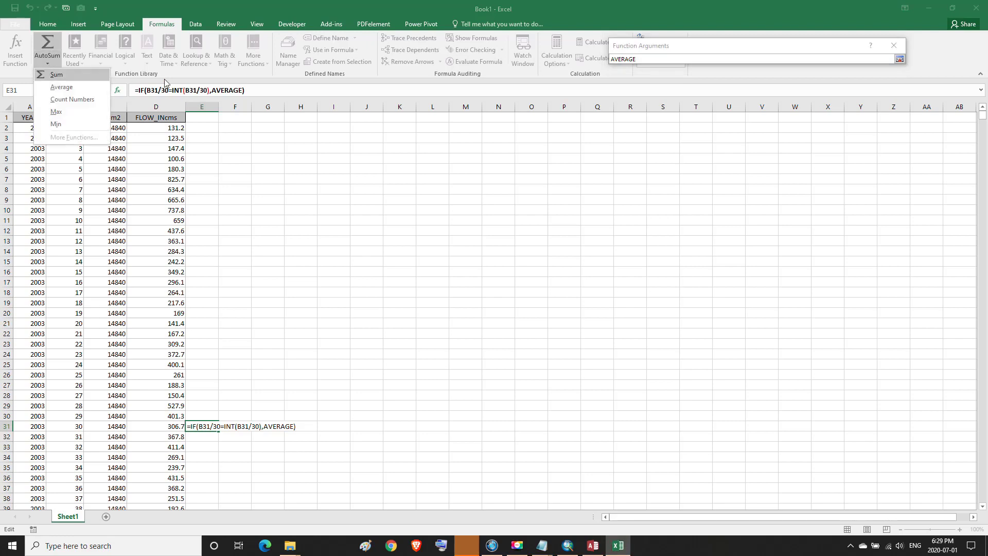
click(368, 10)
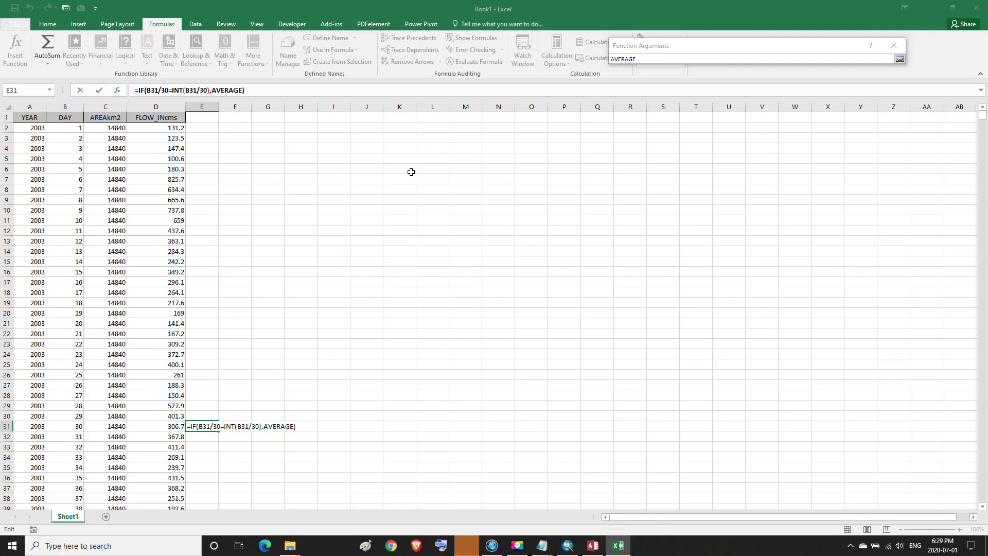
text((,0)
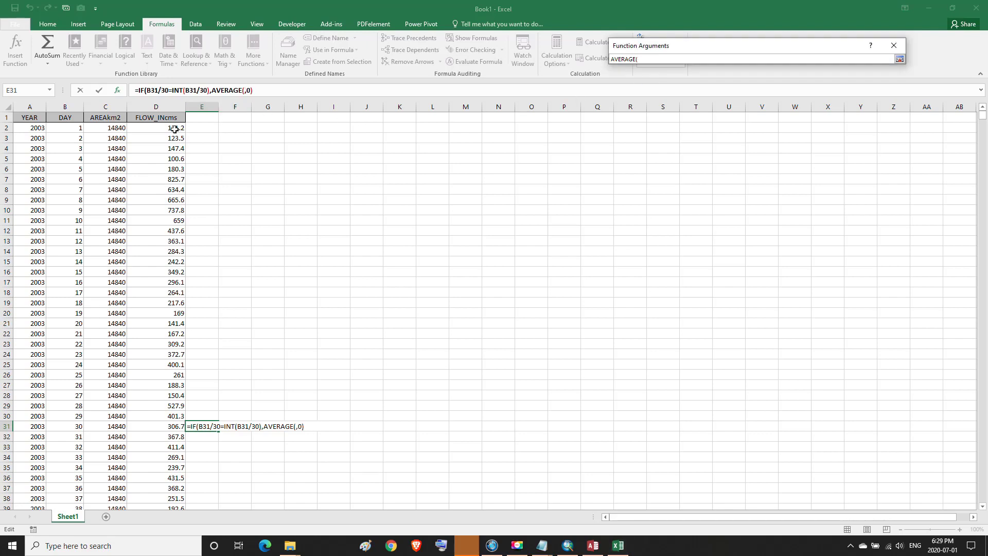
drag(174, 130, 152, 427)
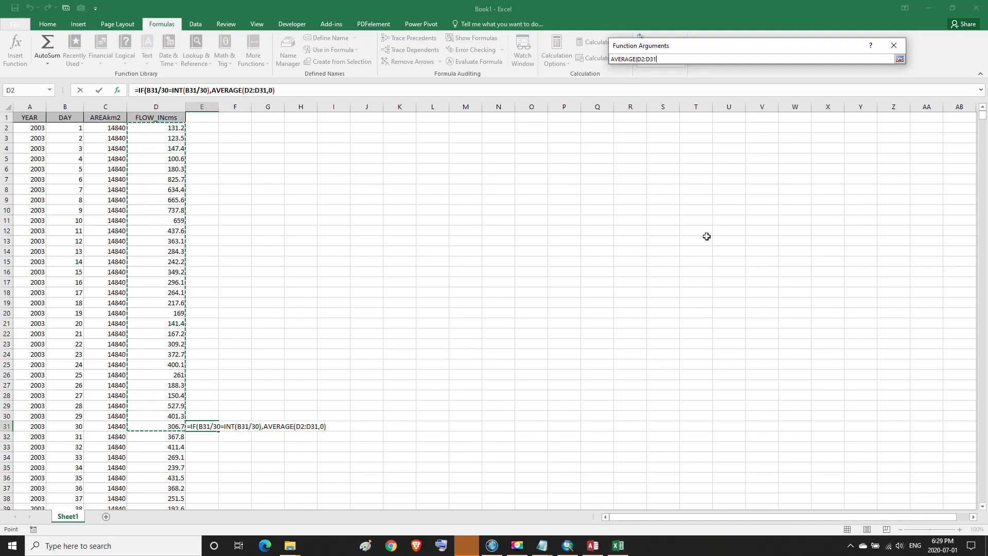
Confirm the IF formula and accept Excel's suggested correction
click(900, 59)
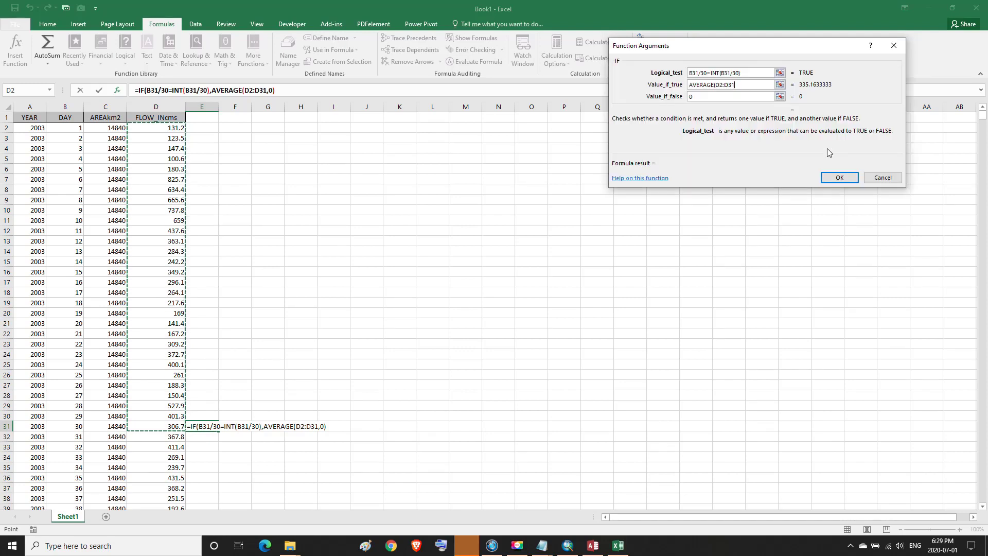
click(825, 181)
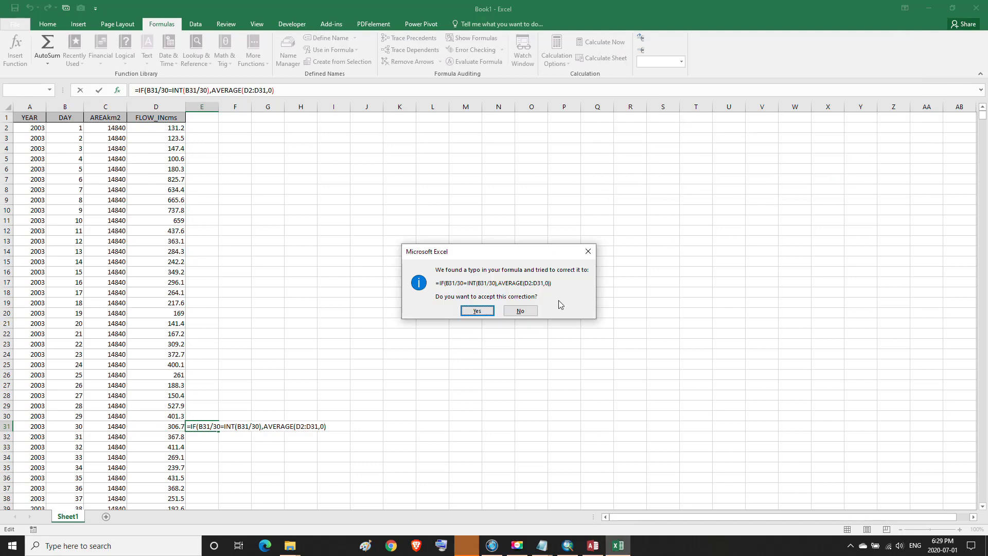
click(487, 312)
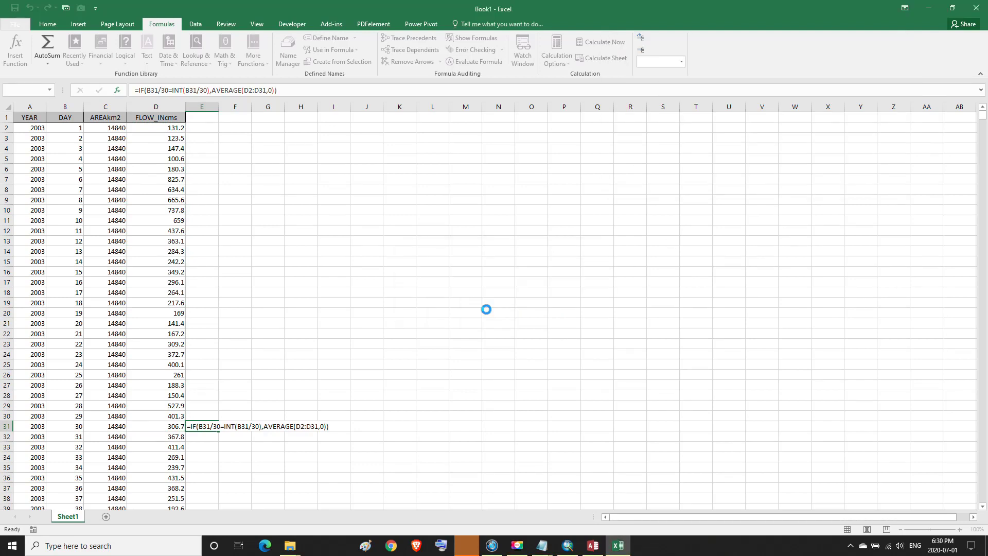
click(484, 312)
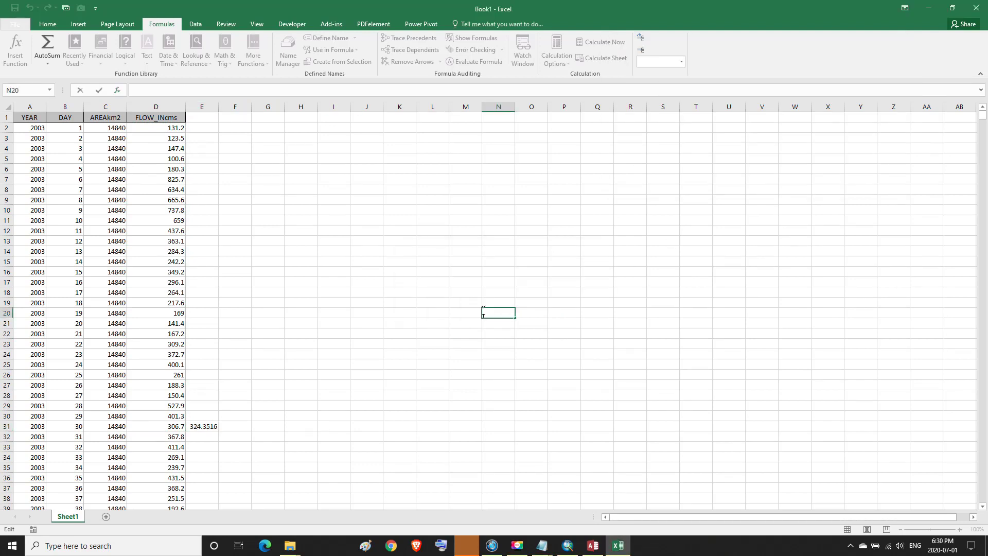
Fill E31's formula down column E, then cancel the edit and undo the fill
click(206, 428)
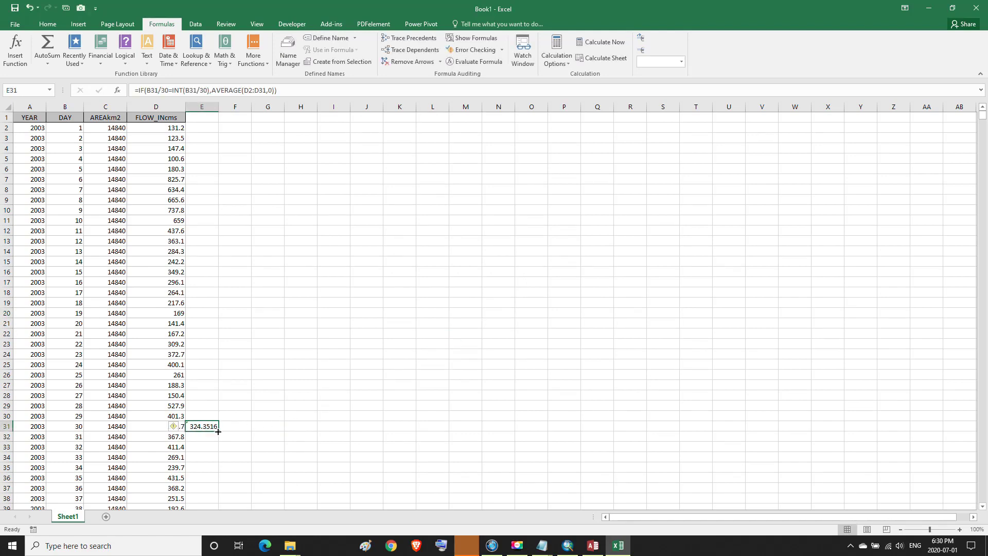
double_click(218, 431)
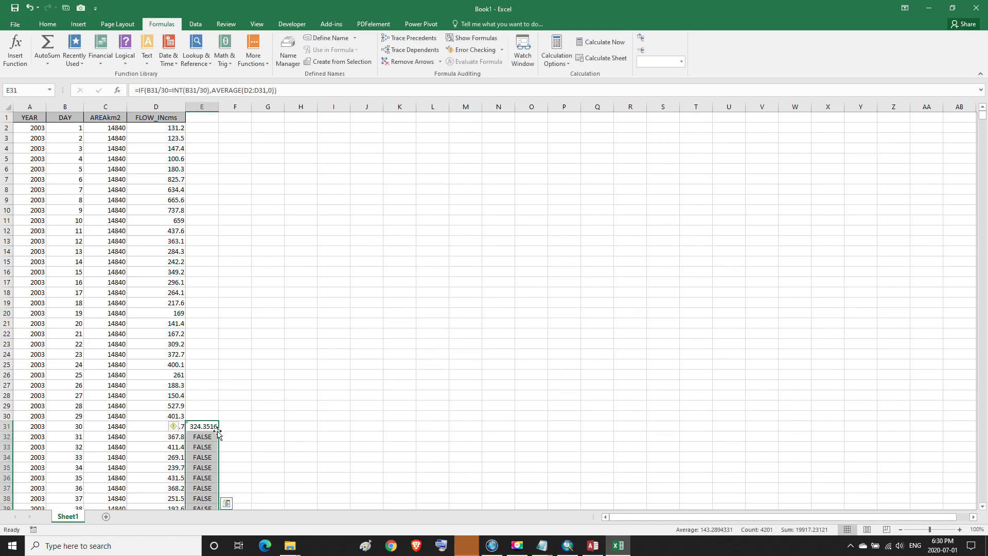
drag(983, 116, 980, 168)
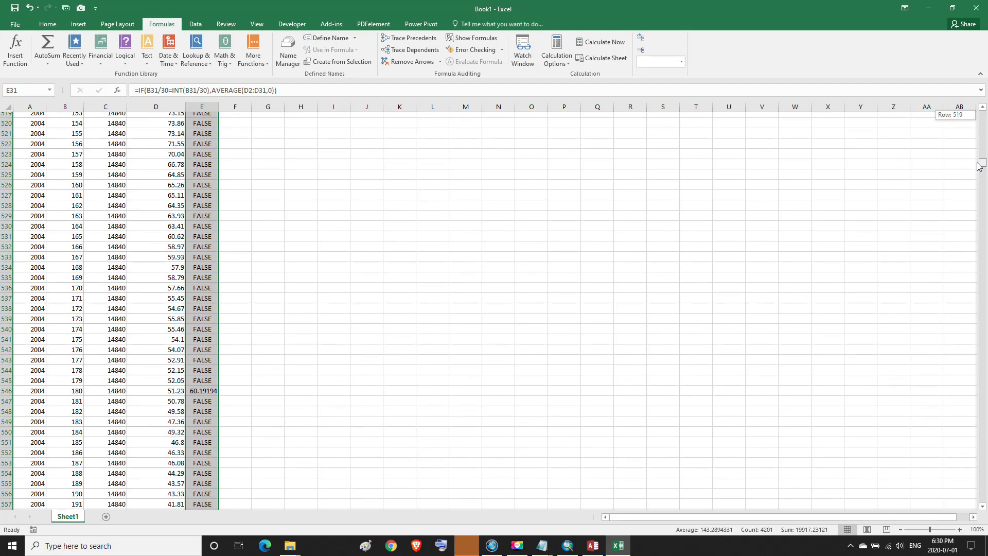
drag(980, 167, 984, 117)
double_click(216, 426)
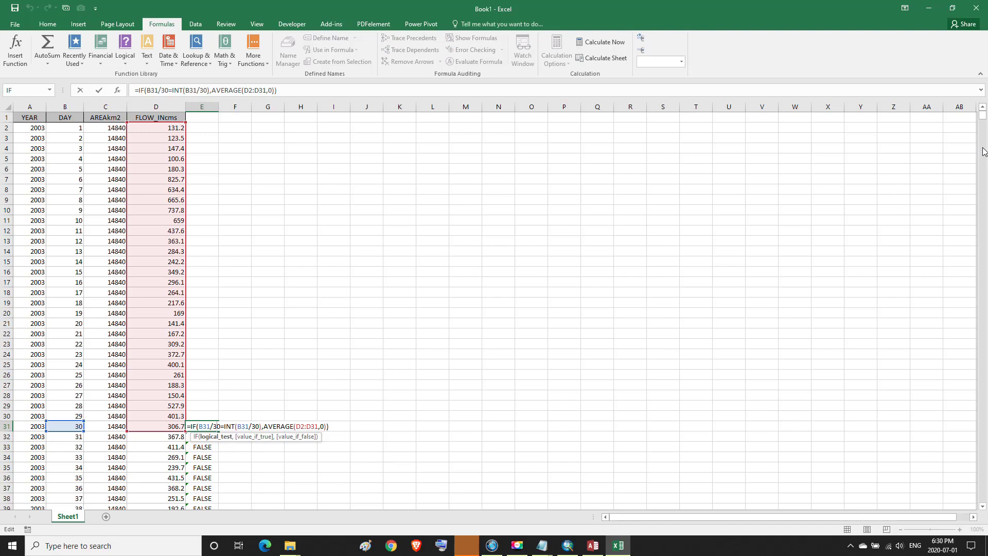
click(360, 426)
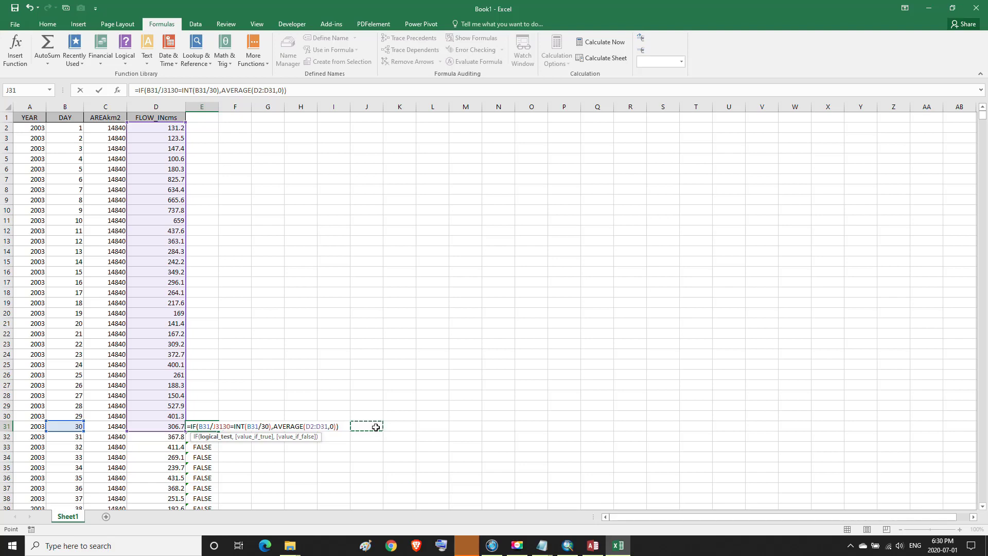
key(Escape)
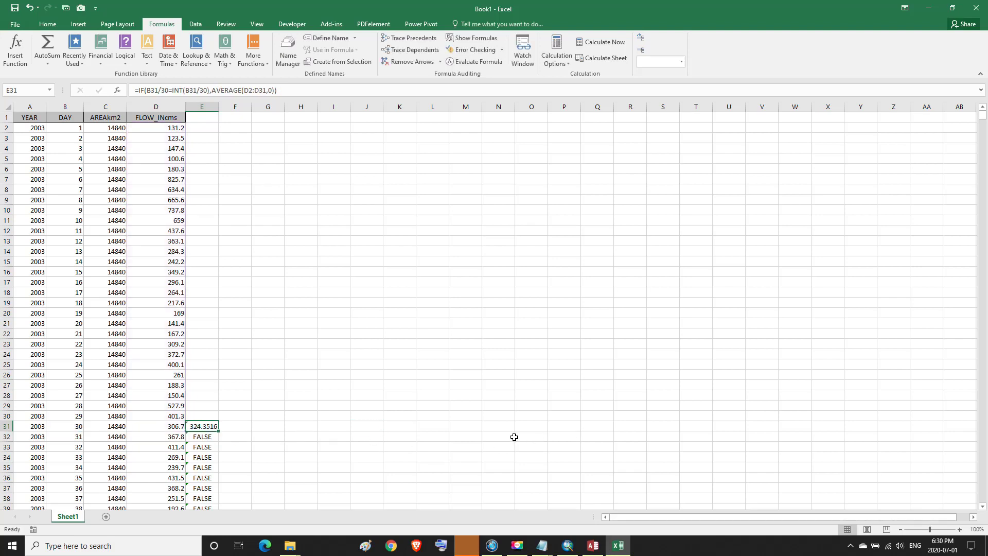
key(ctrl+z)
key(ctrl+z)
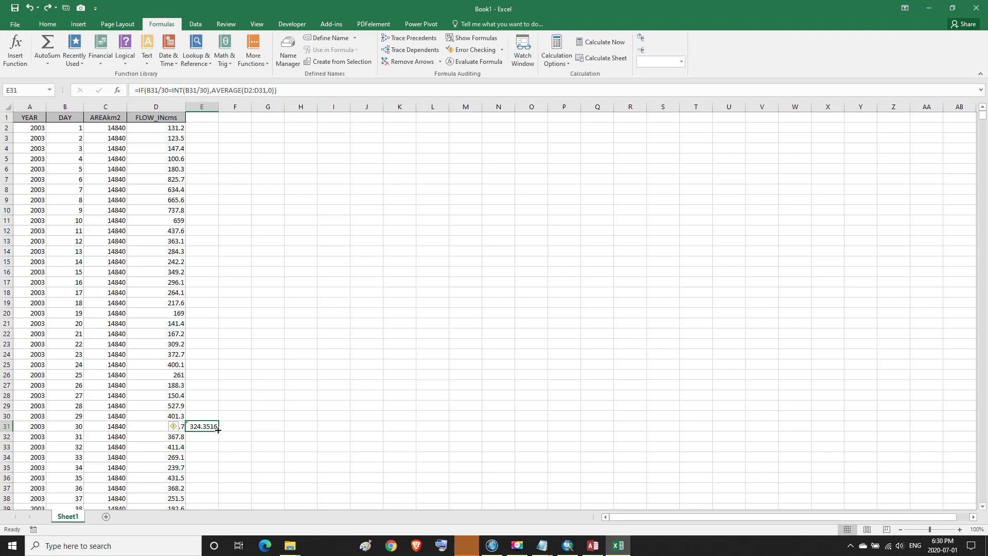
Copy the E31 formula a few rows down column E to check the results
drag(218, 433, 214, 457)
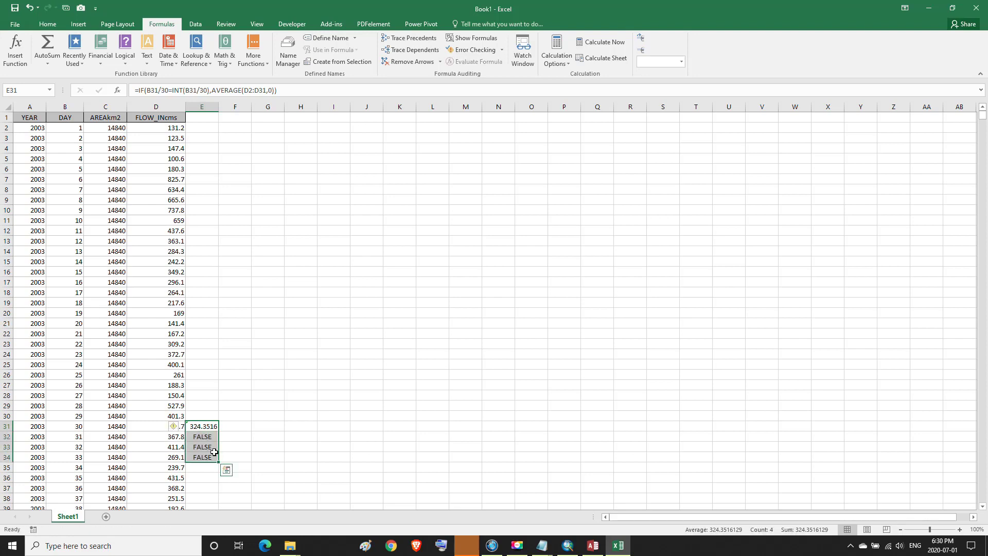
click(211, 448)
click(216, 427)
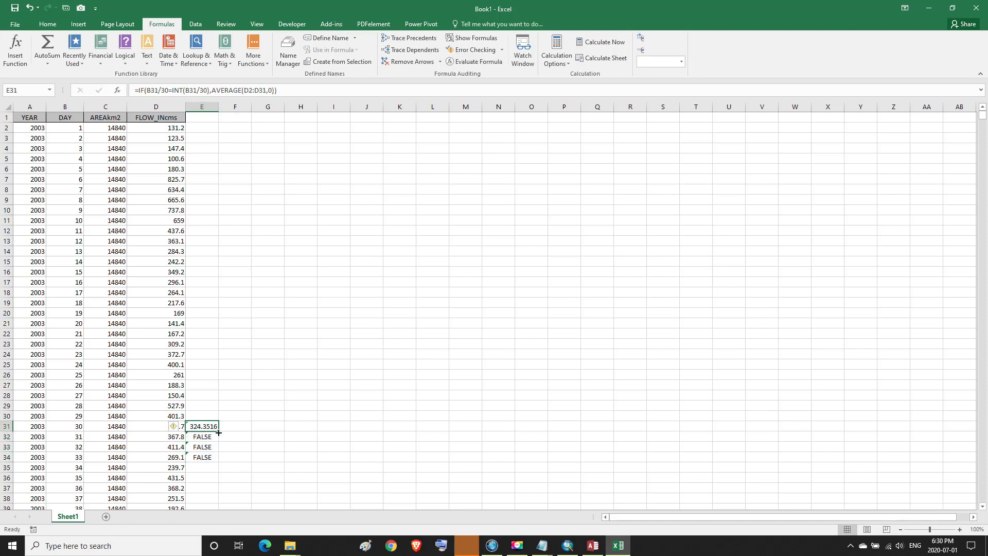
drag(218, 432, 218, 521)
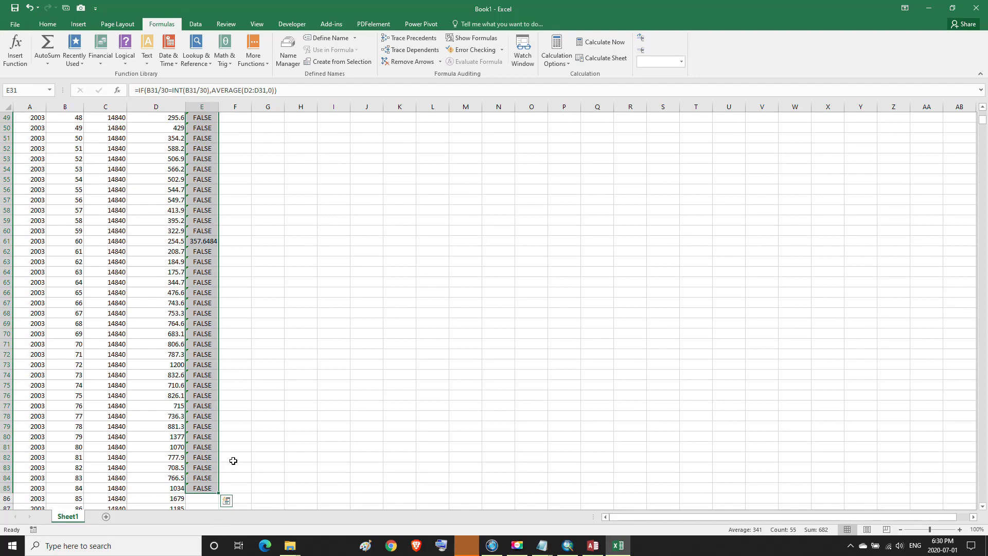
scroll(244, 422, up, 3)
scroll(244, 422, up, 6)
scroll(243, 423, down, 12)
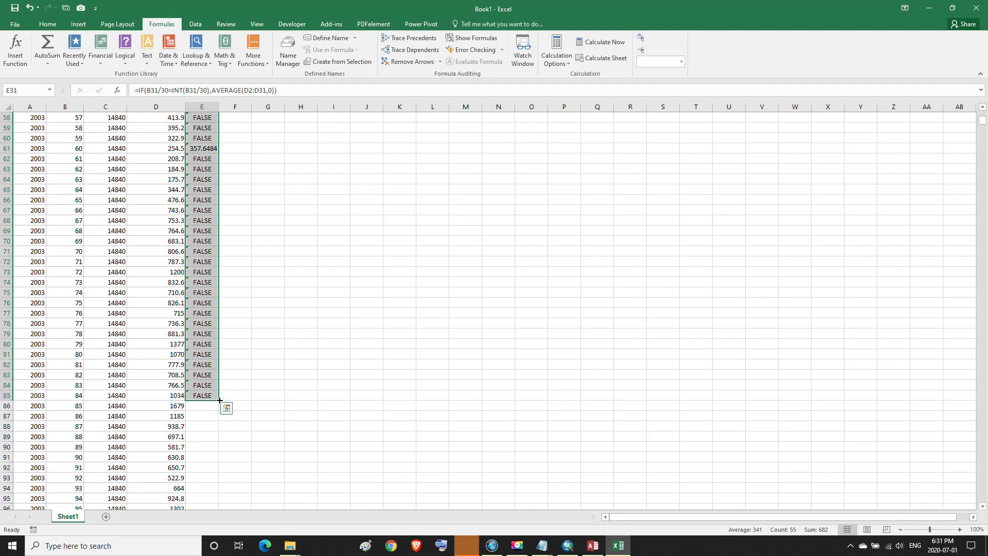
Fill the formula down all of column E and scroll through checking the 30-day averages
double_click(220, 400)
scroll(286, 439, down, 7)
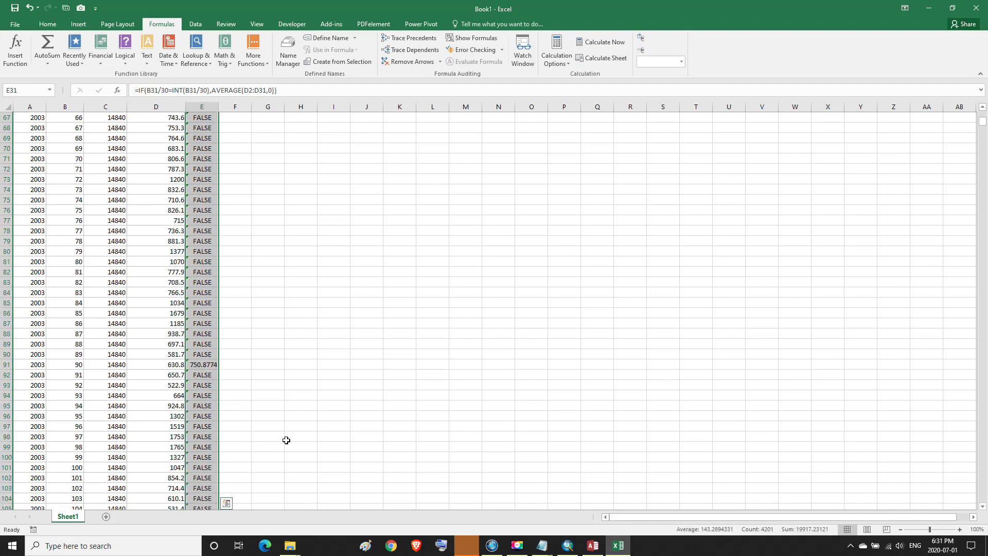
scroll(286, 439, down, 15)
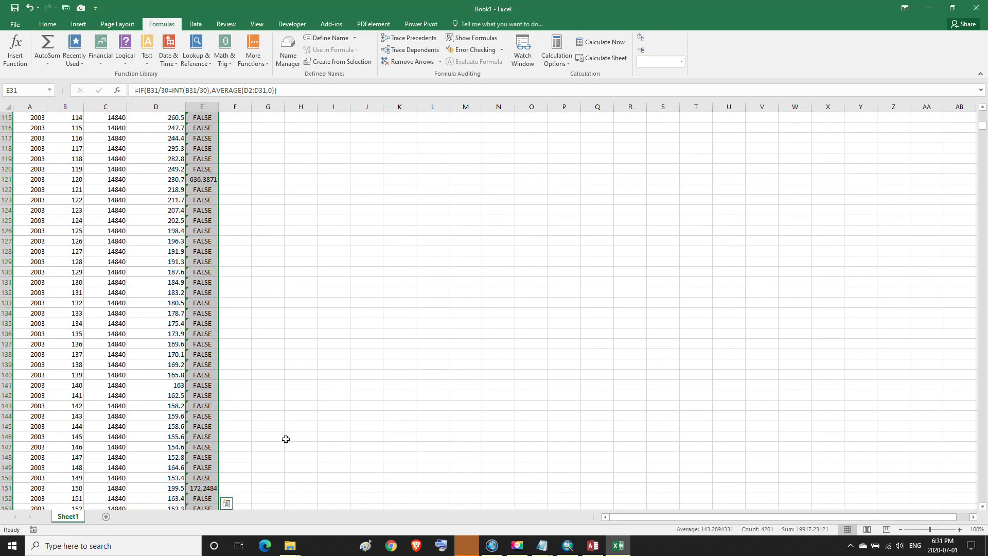
scroll(286, 439, down, 14)
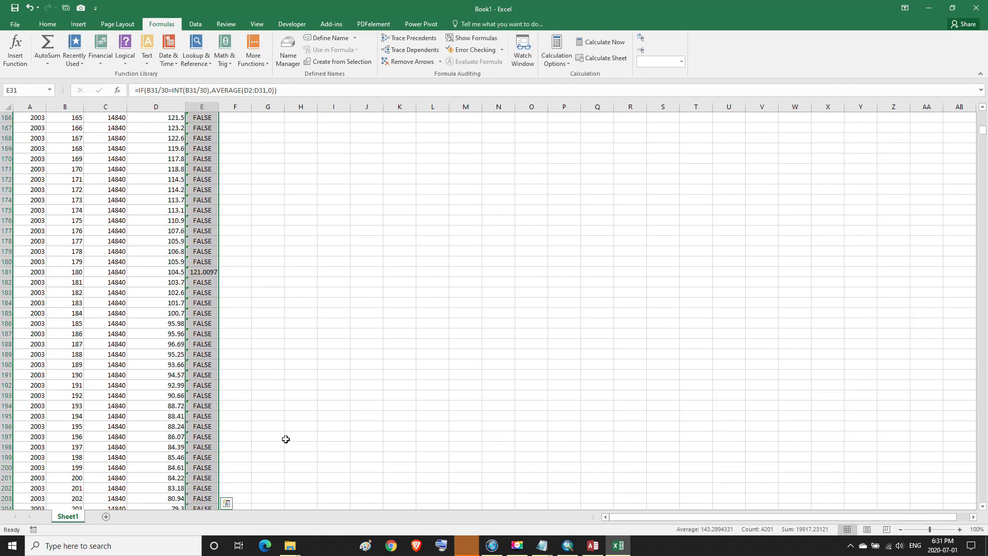
scroll(285, 439, down, 11)
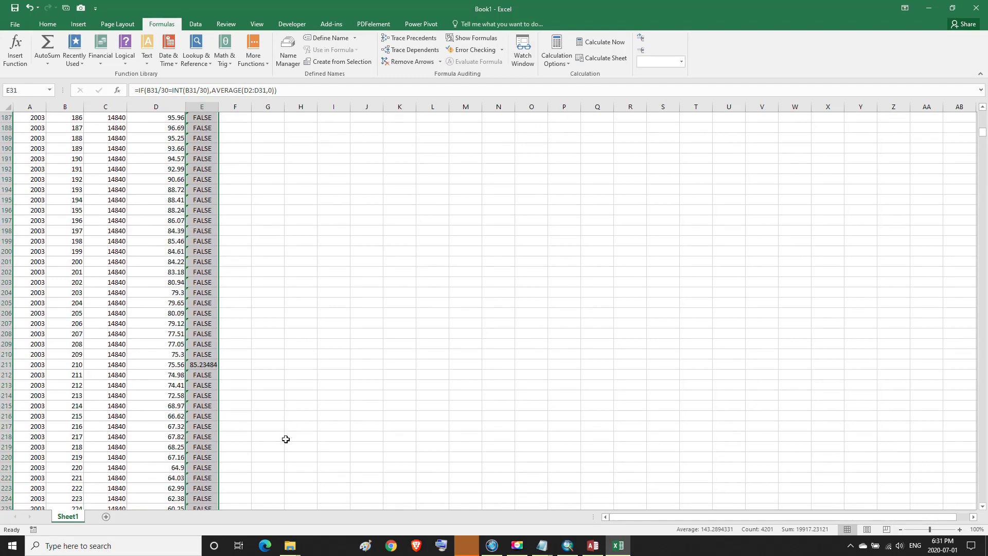
scroll(286, 440, down, 17)
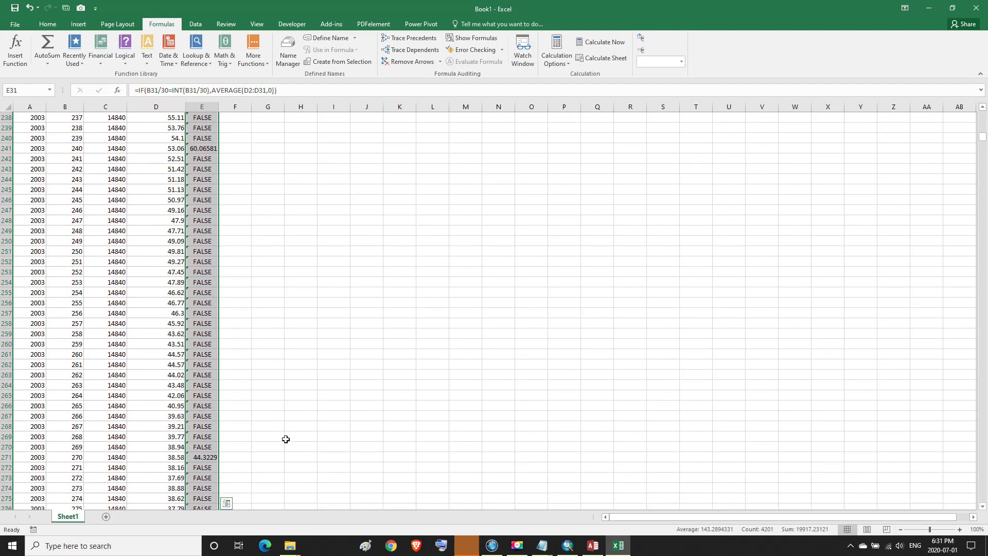
scroll(286, 439, down, 8)
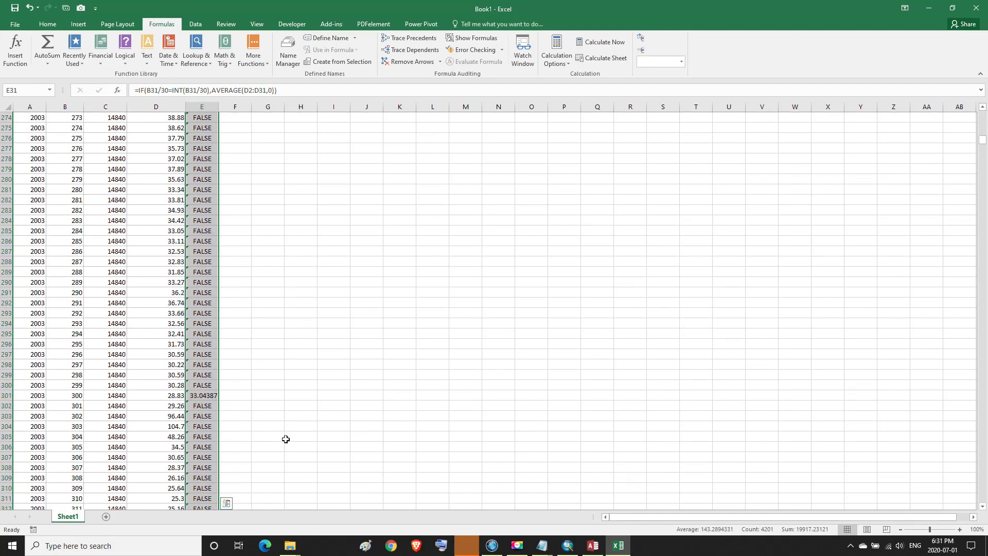
scroll(286, 439, down, 4)
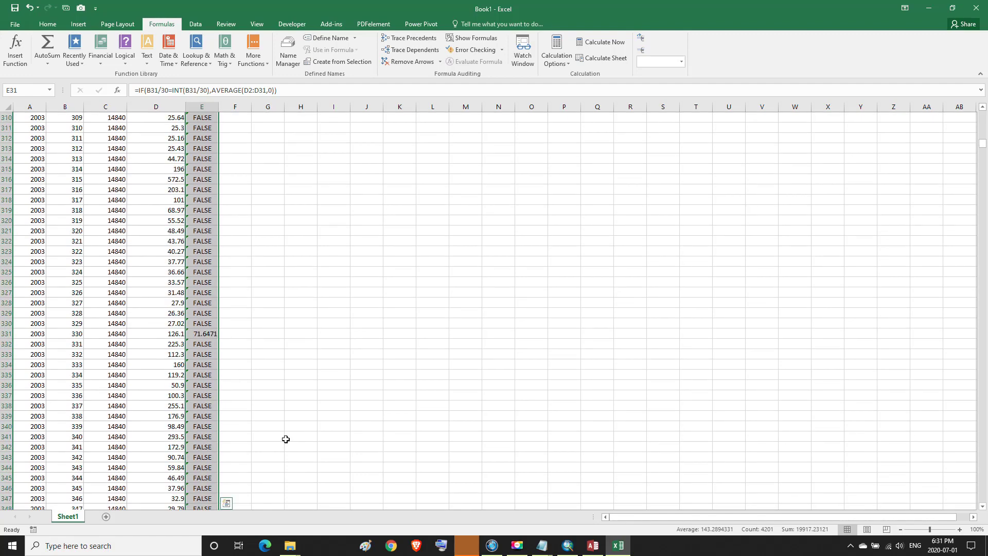
scroll(286, 439, down, 4)
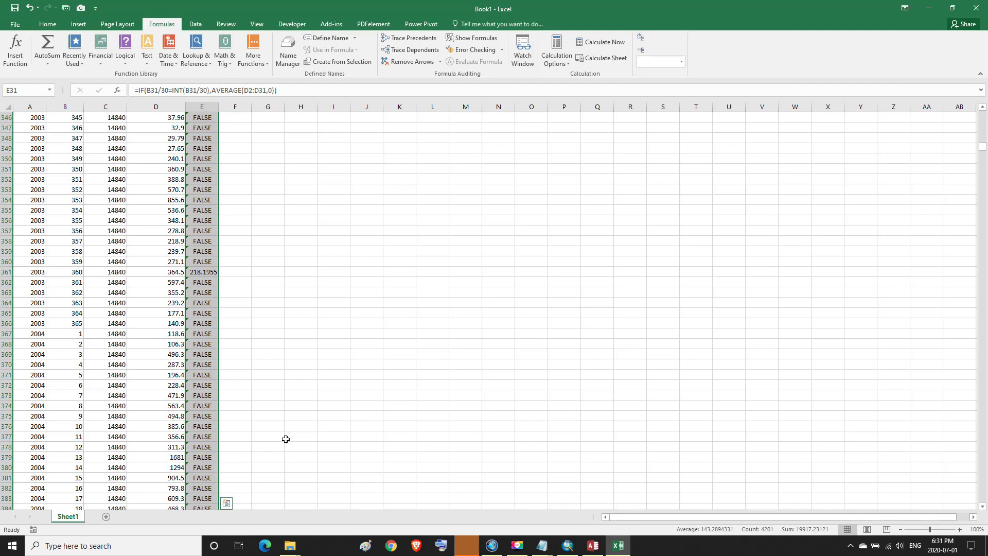
scroll(286, 439, up, 5)
drag(983, 147, 983, 115)
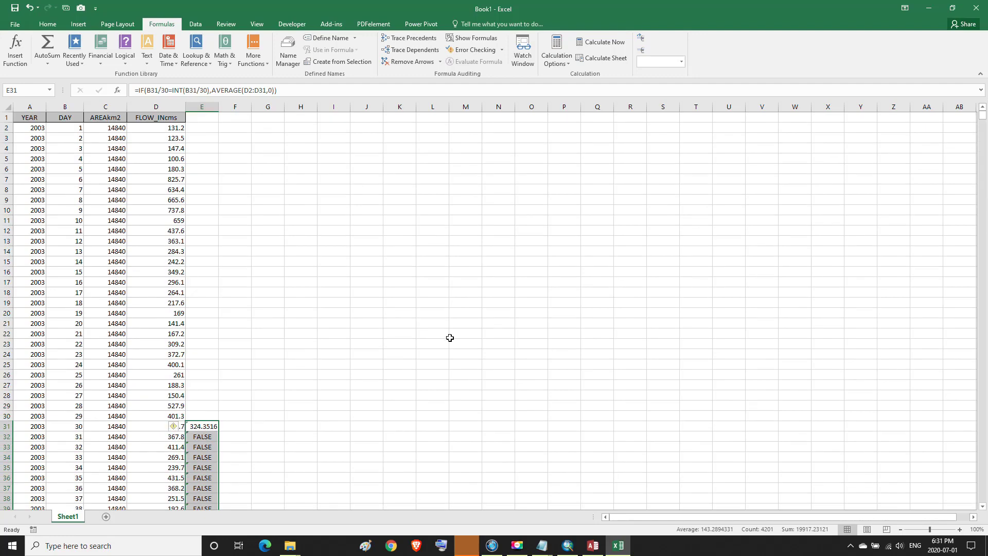
Copy column E holding the 30-day averages
click(203, 106)
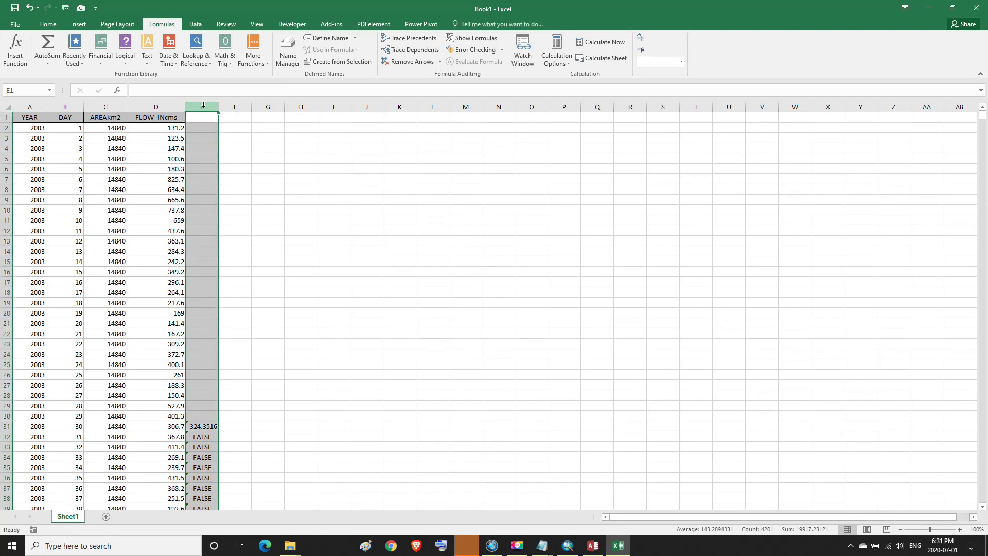
click(46, 25)
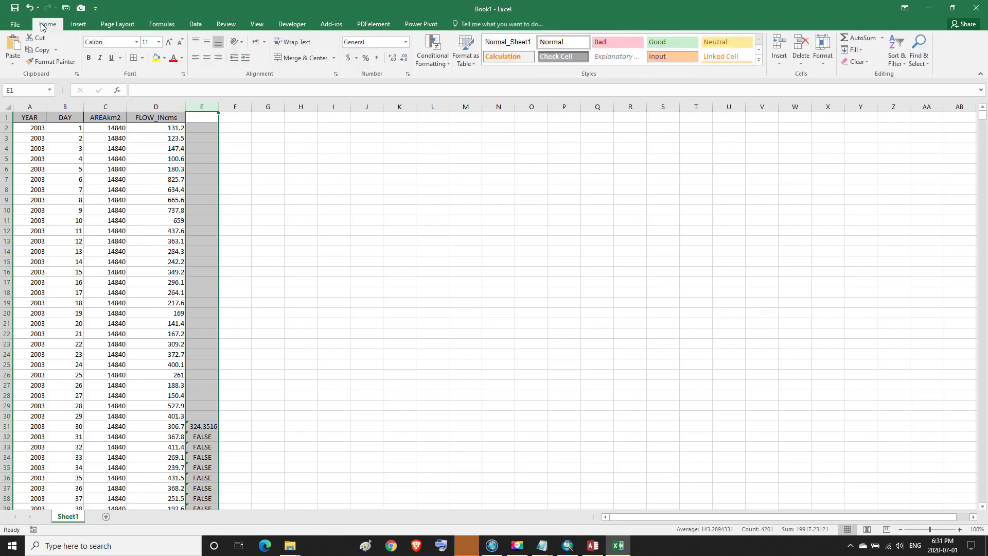
click(38, 50)
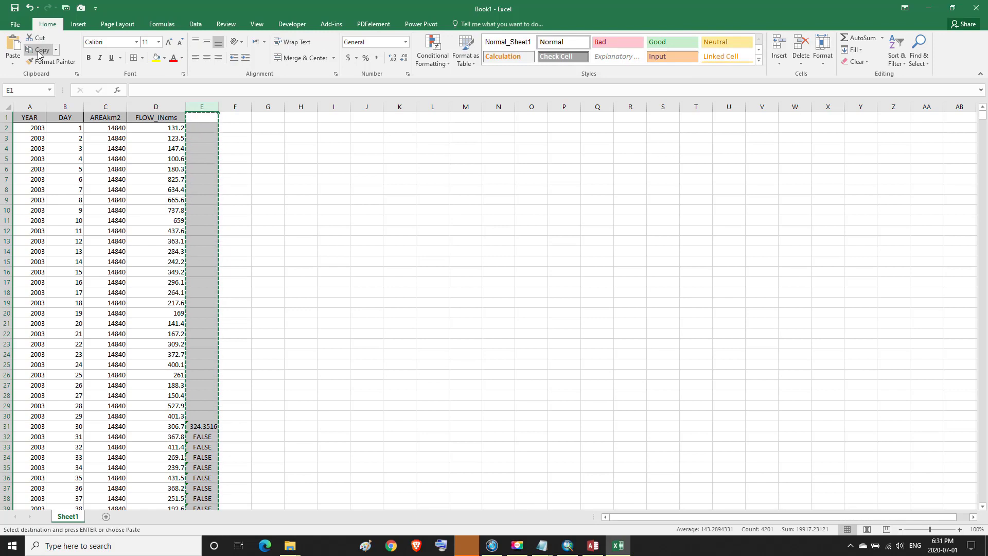
Launch Excel 2016 again and create a new blank workbook, Book2
click(165, 547)
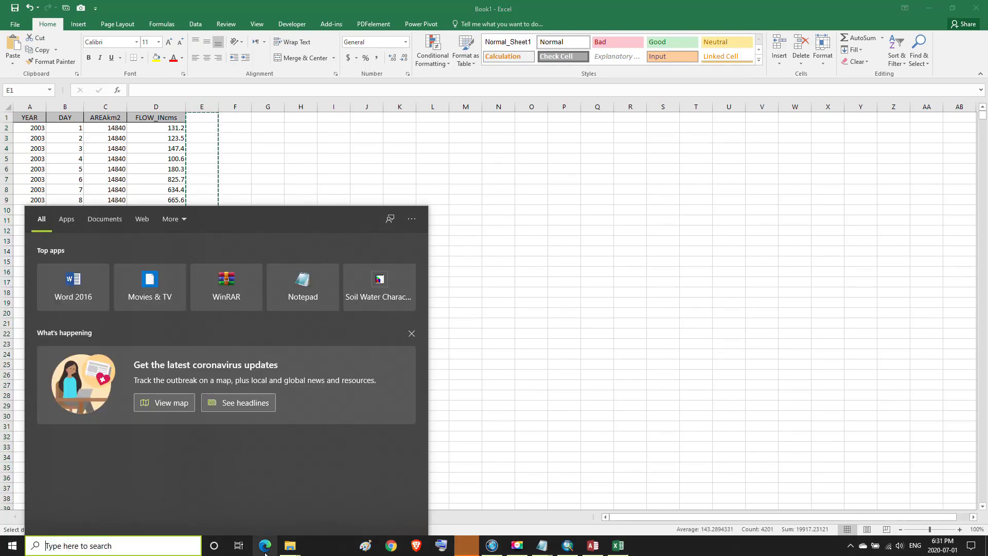
text(E)
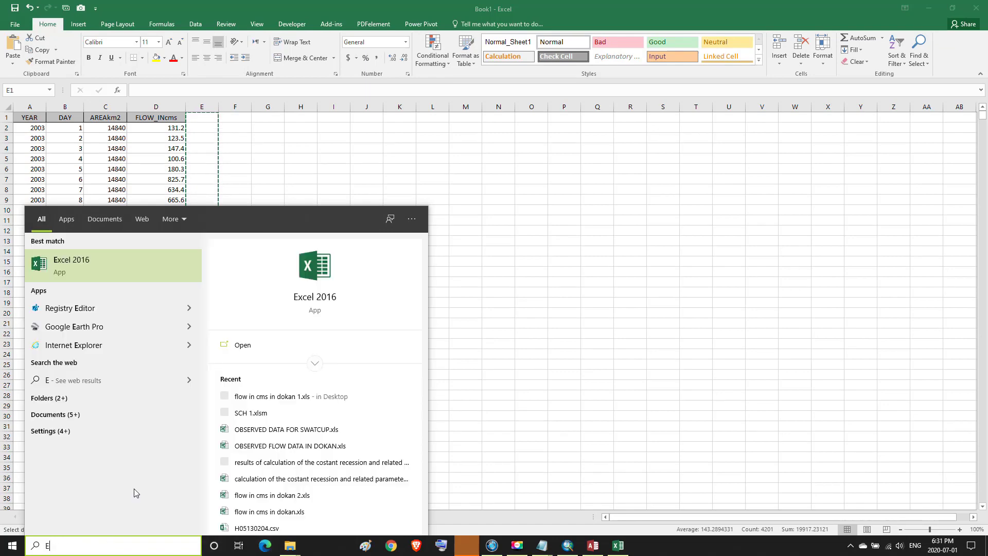
click(80, 267)
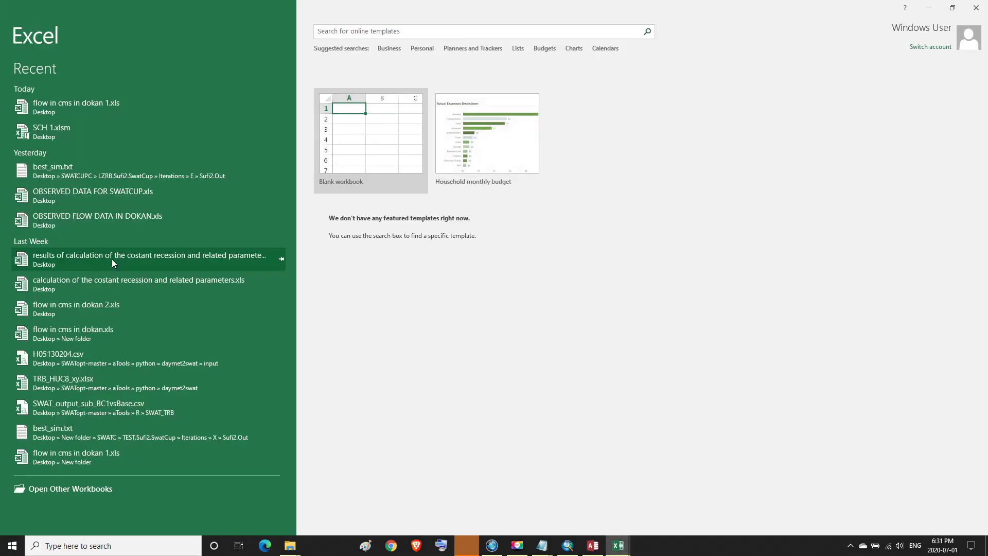
click(355, 145)
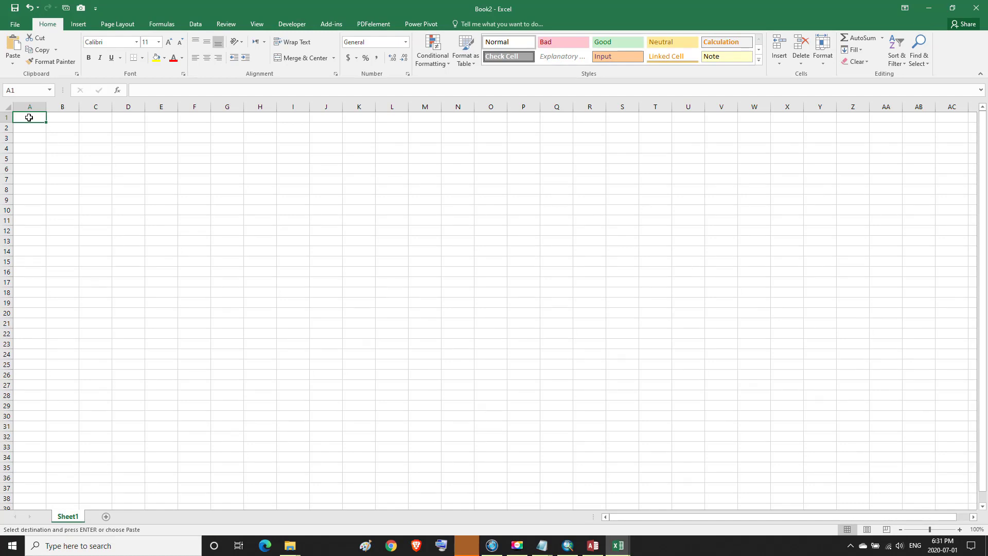
Paste the averages as values into column A and apply an advanced filter for unique records only
click(14, 65)
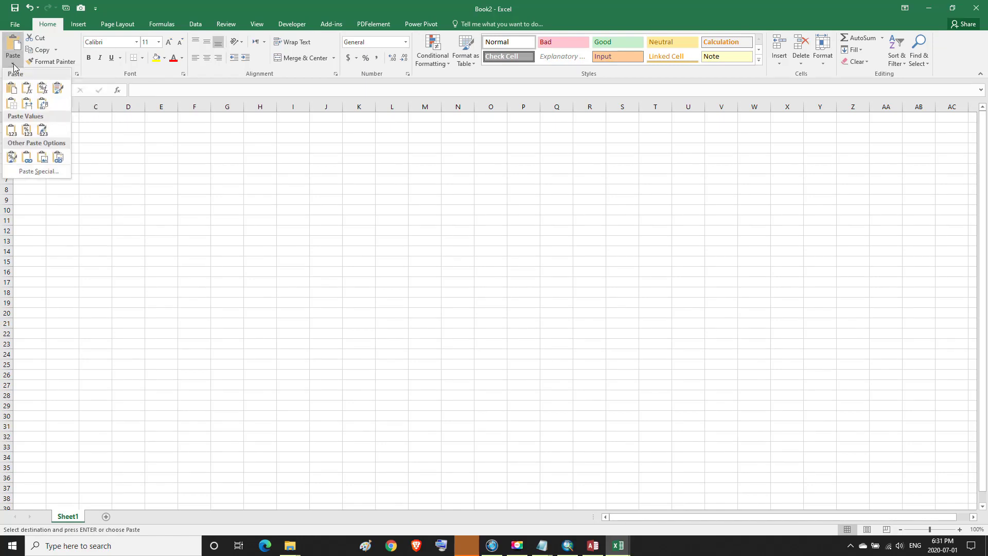
click(10, 131)
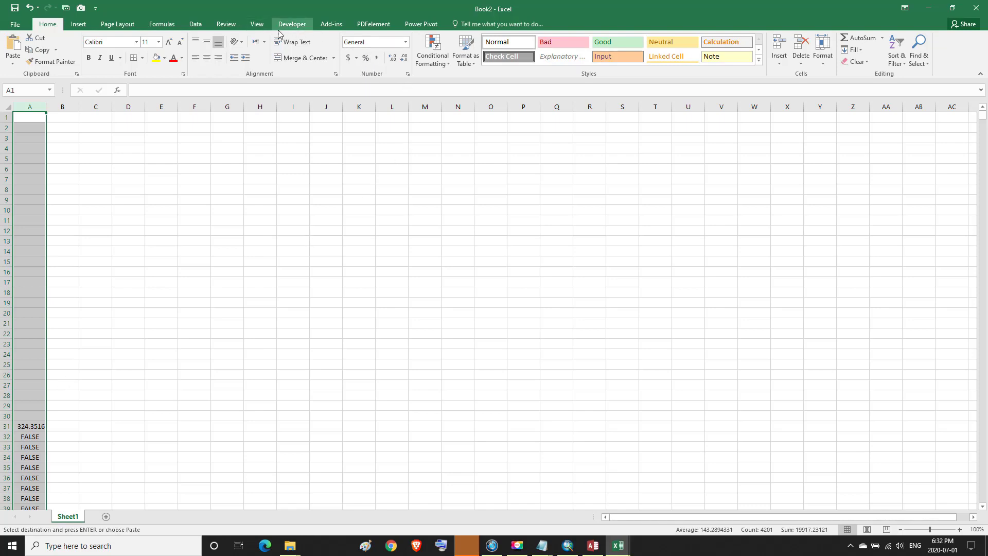
click(198, 26)
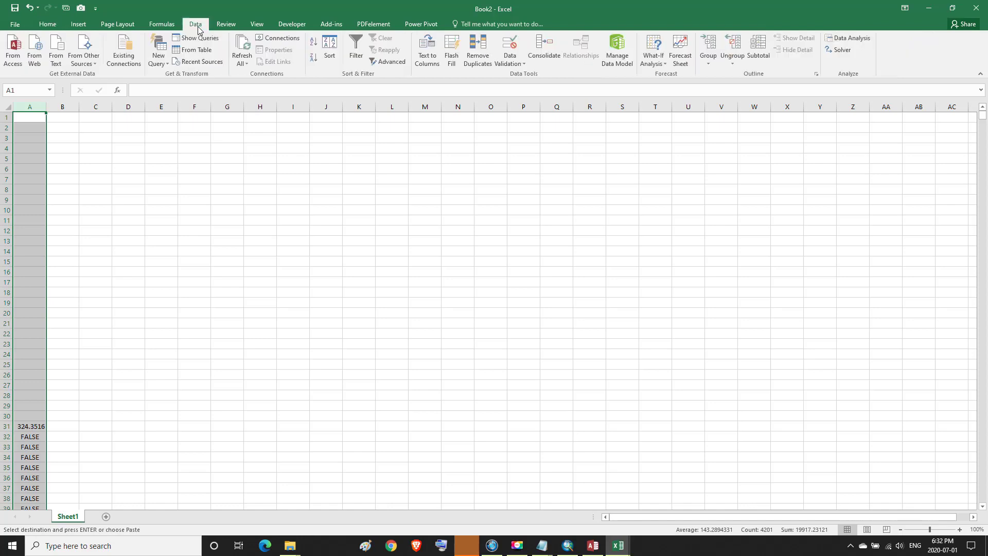
click(356, 51)
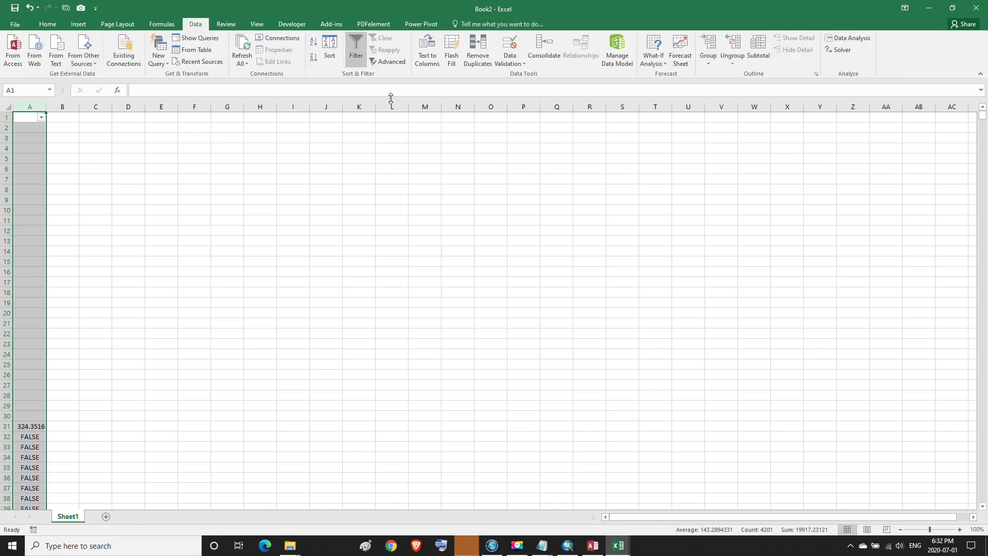
click(388, 62)
click(706, 148)
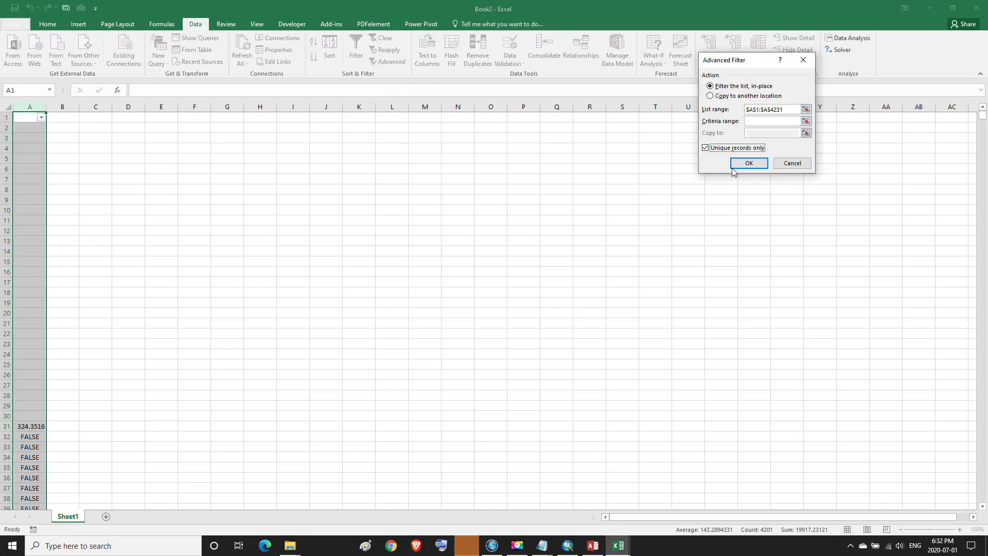
click(747, 164)
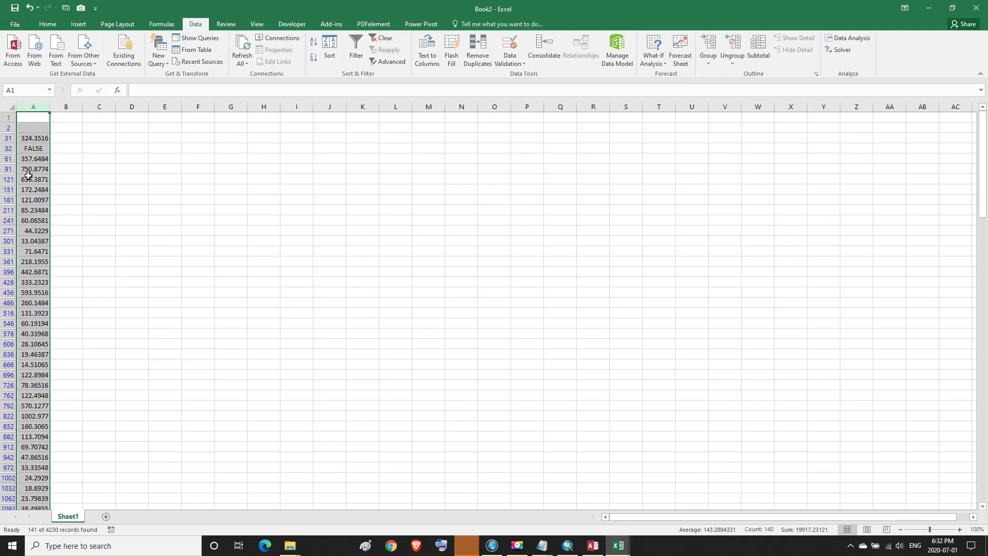
Delete row 32 holding FALSE and select the remaining monthly average values in column A
click(8, 149)
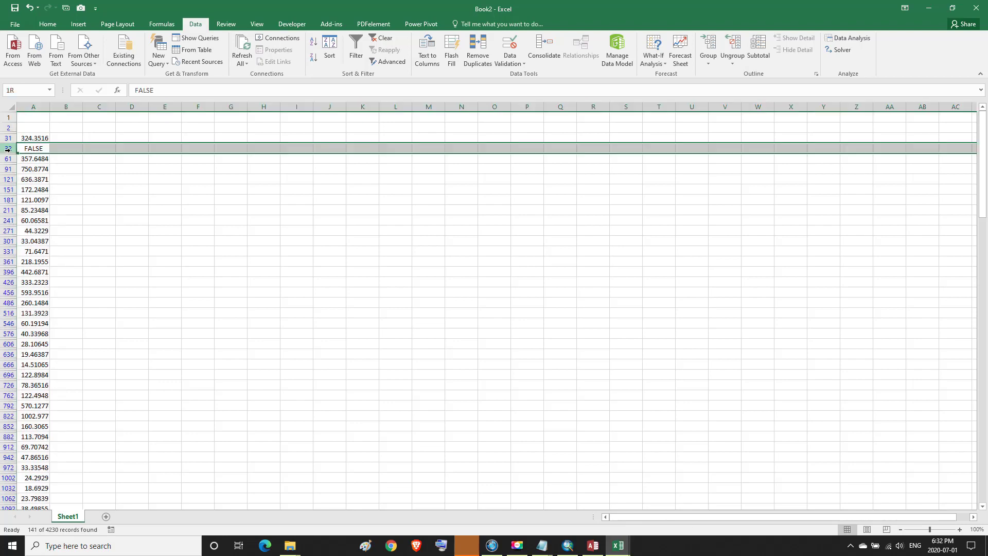
right_click(8, 150)
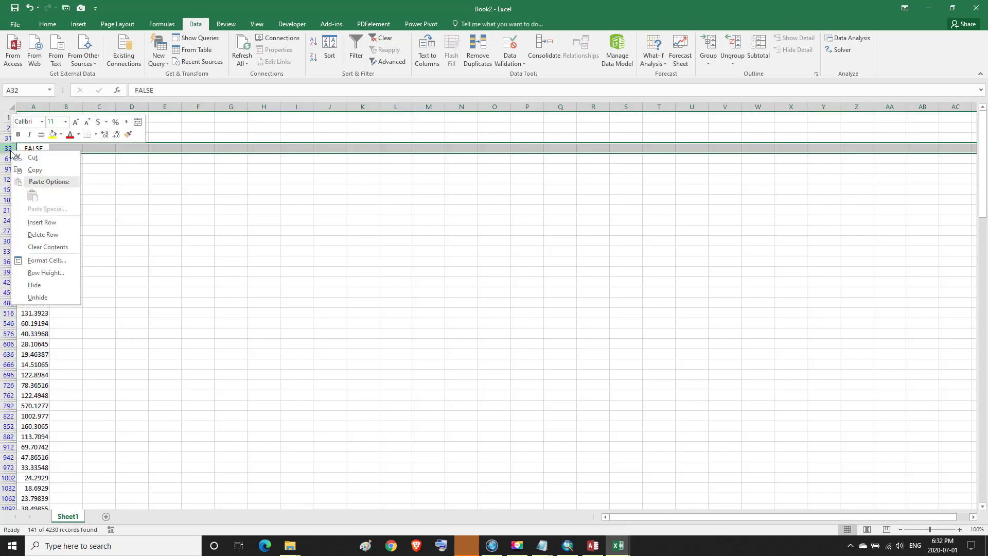
click(39, 236)
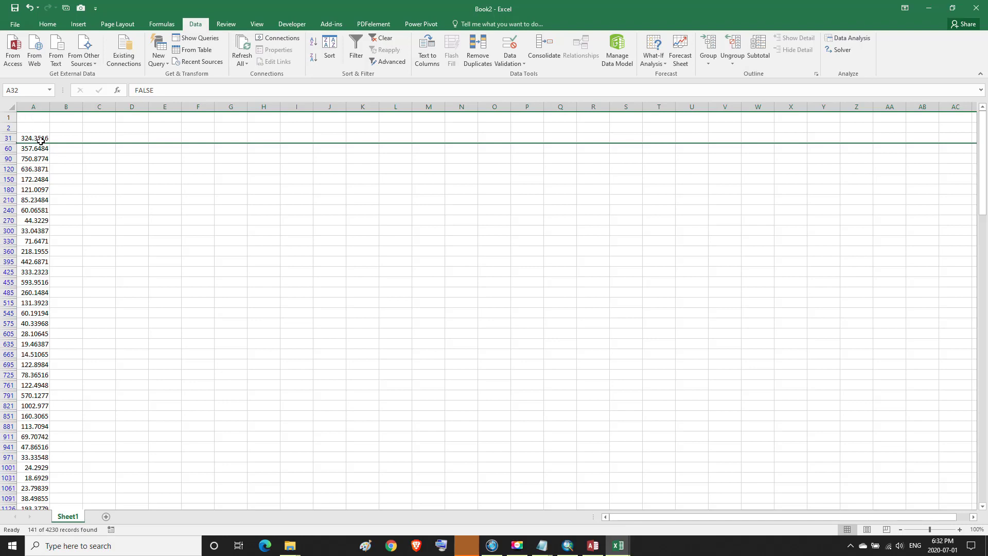
drag(39, 139, 25, 478)
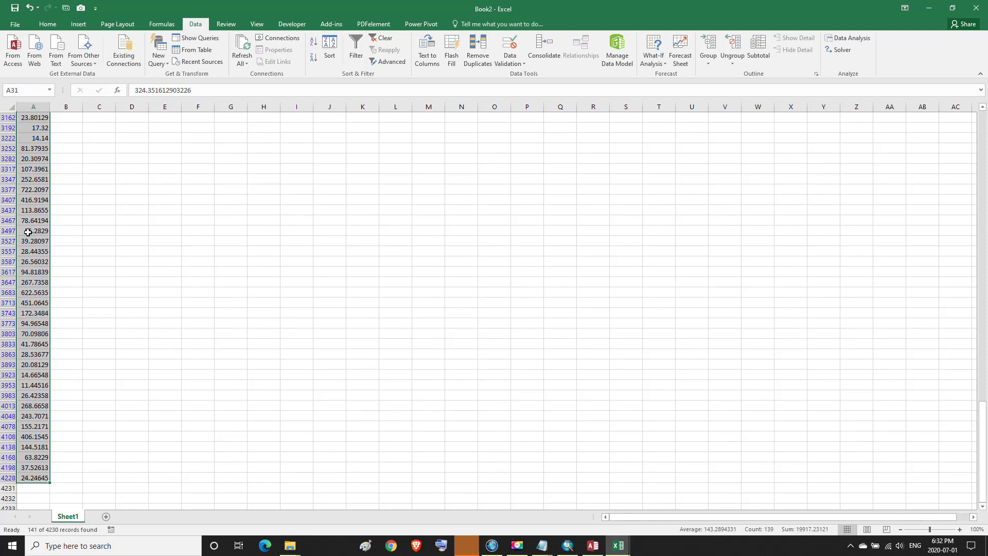
Copy Book2's monthly averages and create a third blank workbook, Book3, in Excel 2016
click(48, 25)
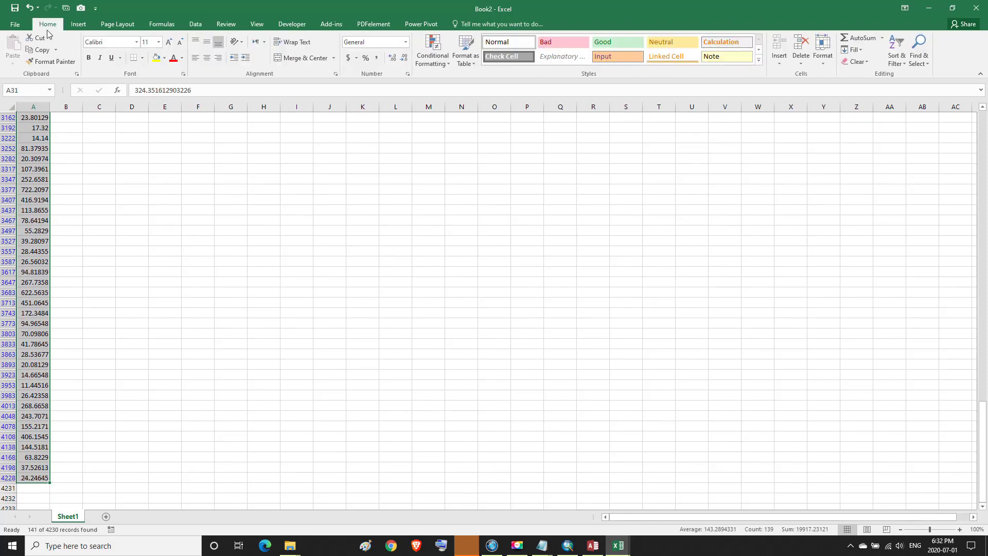
click(42, 50)
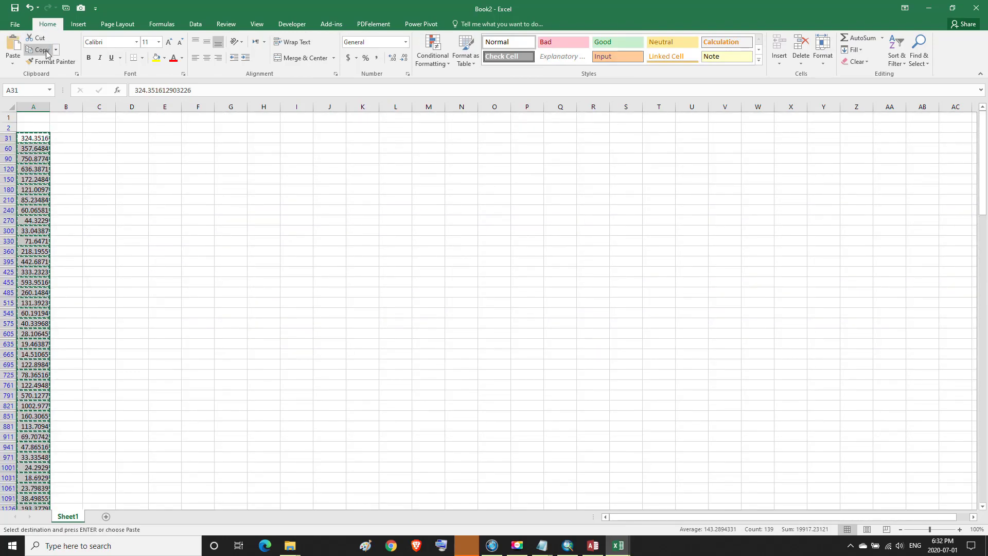
click(108, 545)
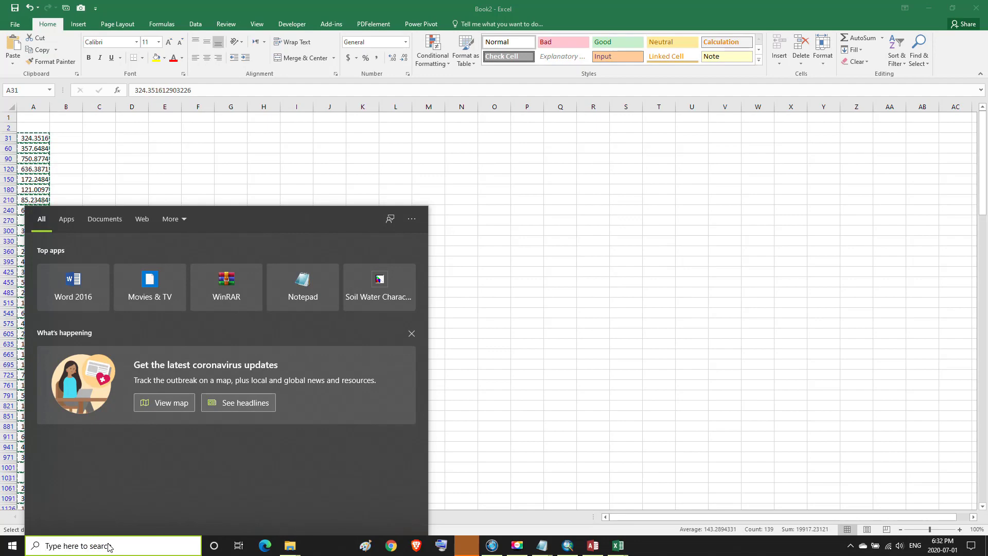
text(E)
click(78, 264)
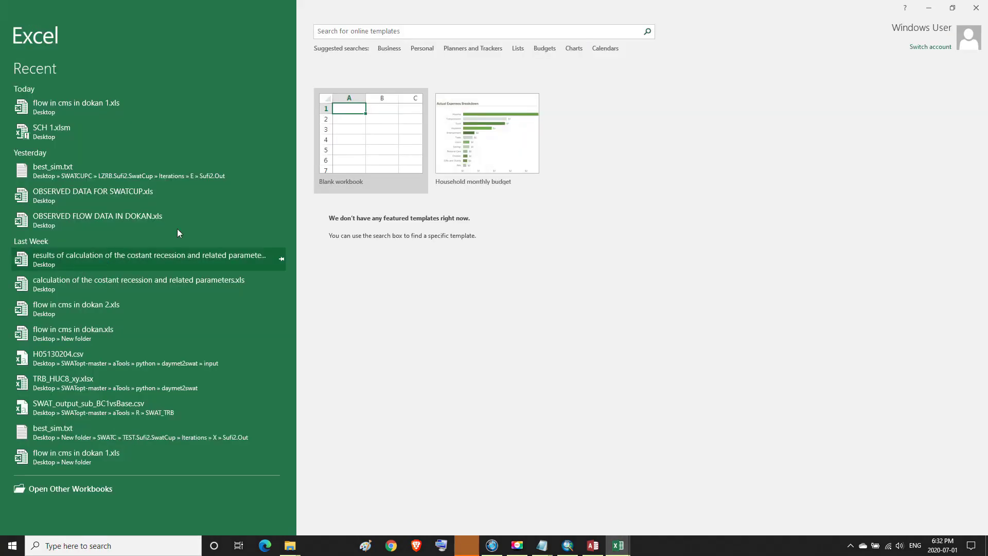
click(358, 131)
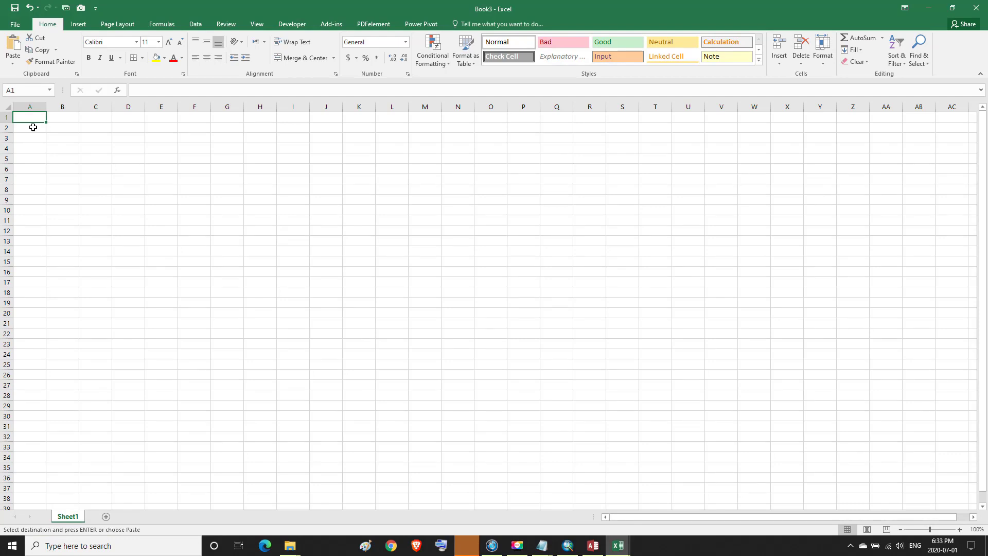
Add the headings MONTH in B1 and YEAR in A1 of Book3
click(73, 117)
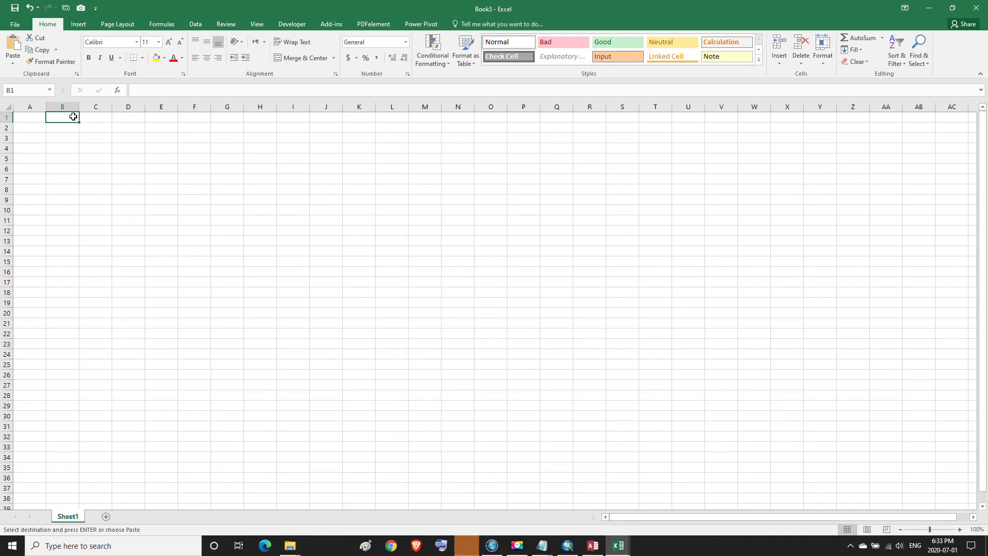
text(MONTH)
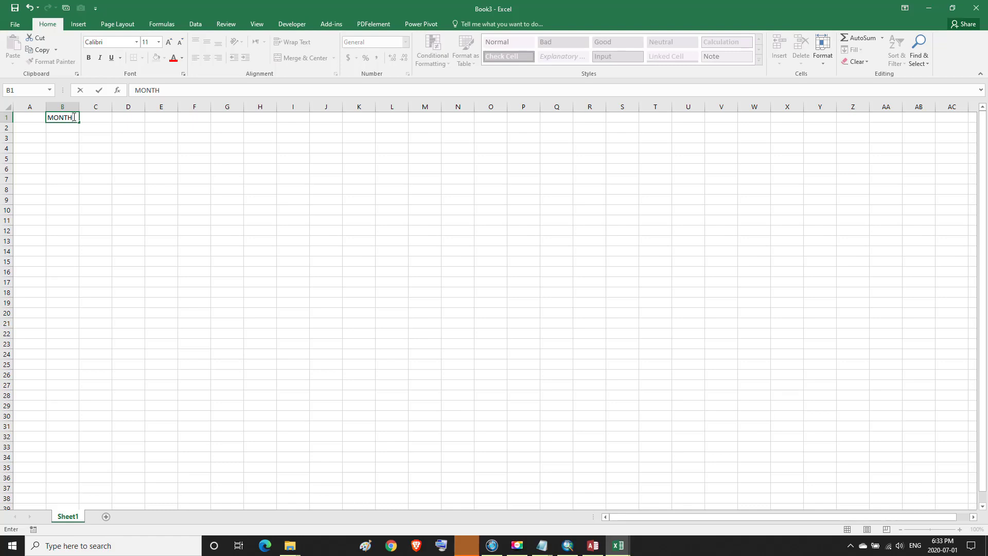
key(Left)
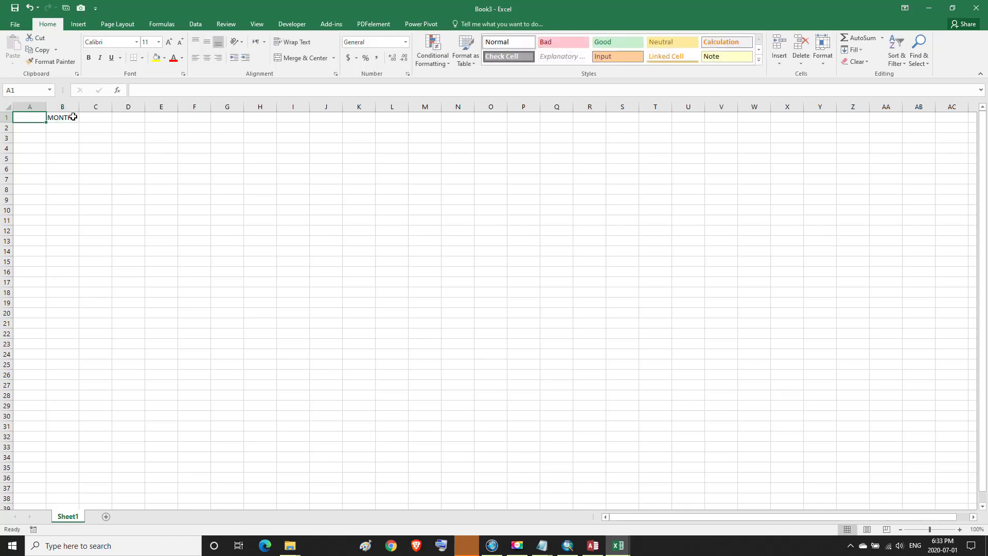
text(YEAR)
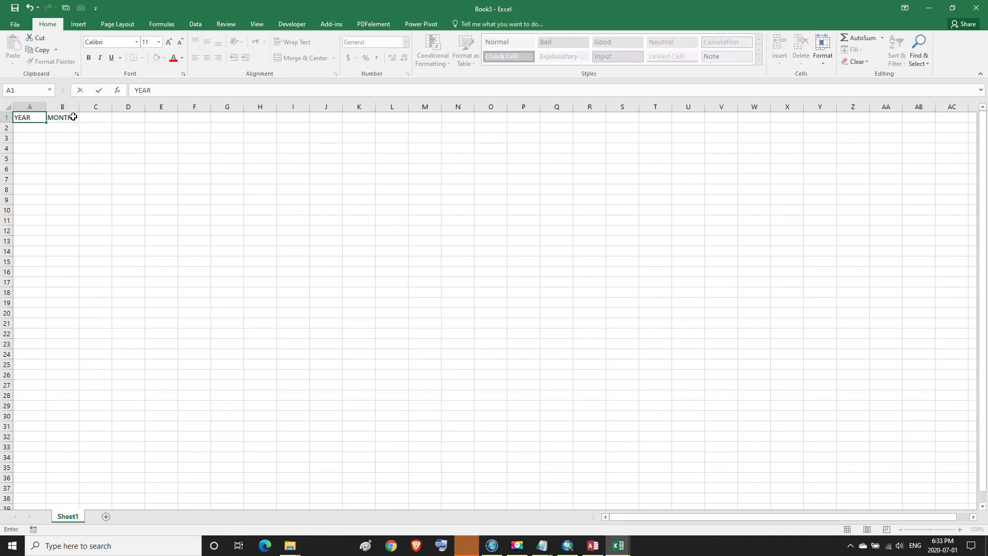
click(72, 127)
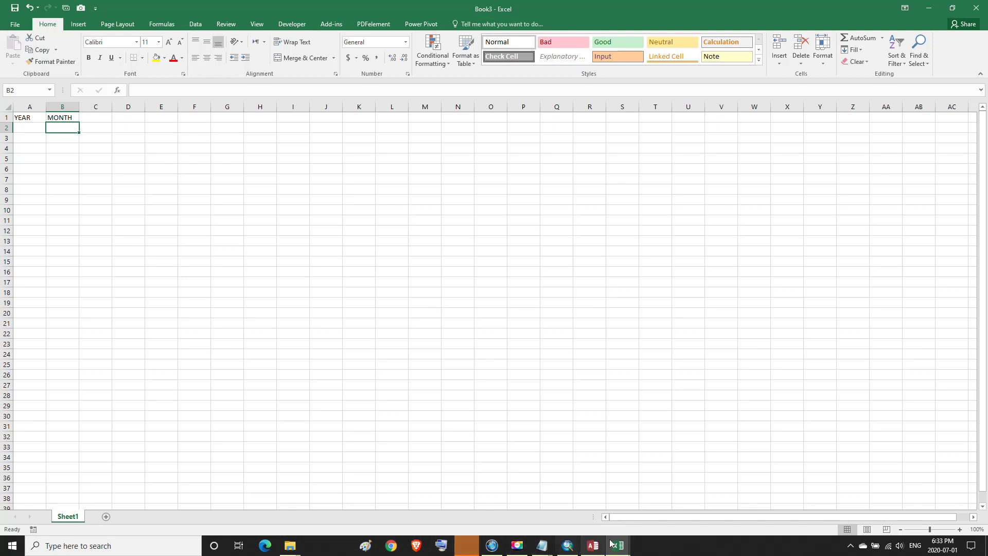
Copy the filtered flow values in column A of Book2
mouse_move(613, 543)
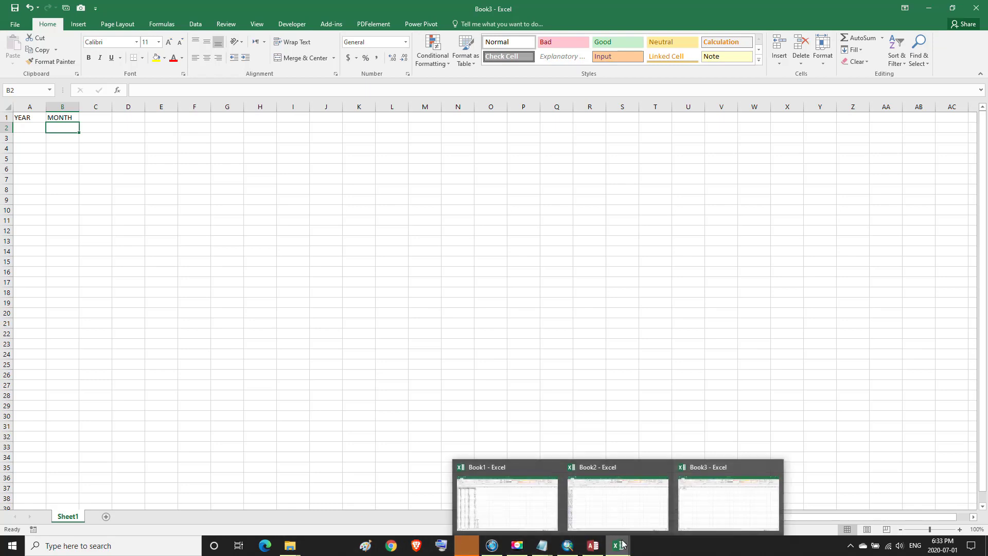
click(592, 520)
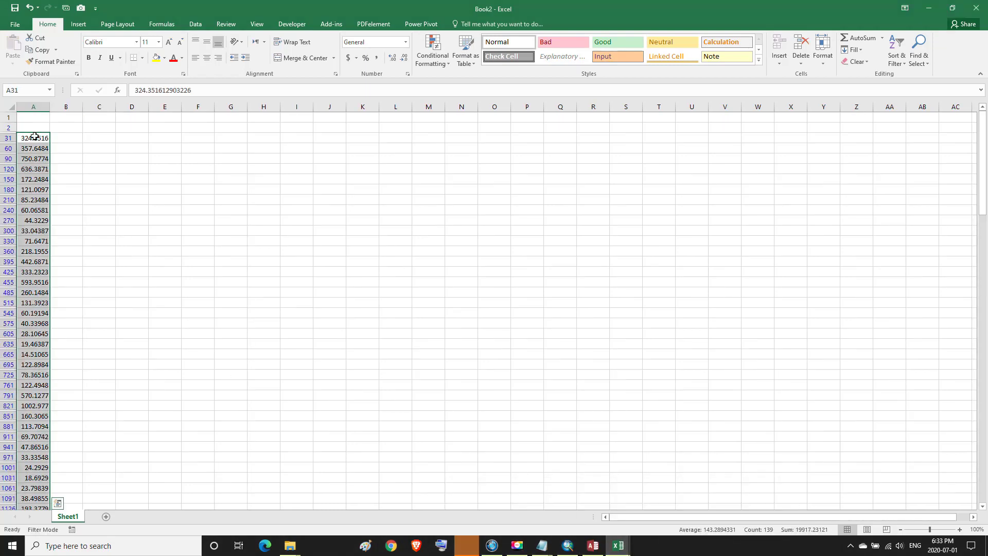
click(38, 50)
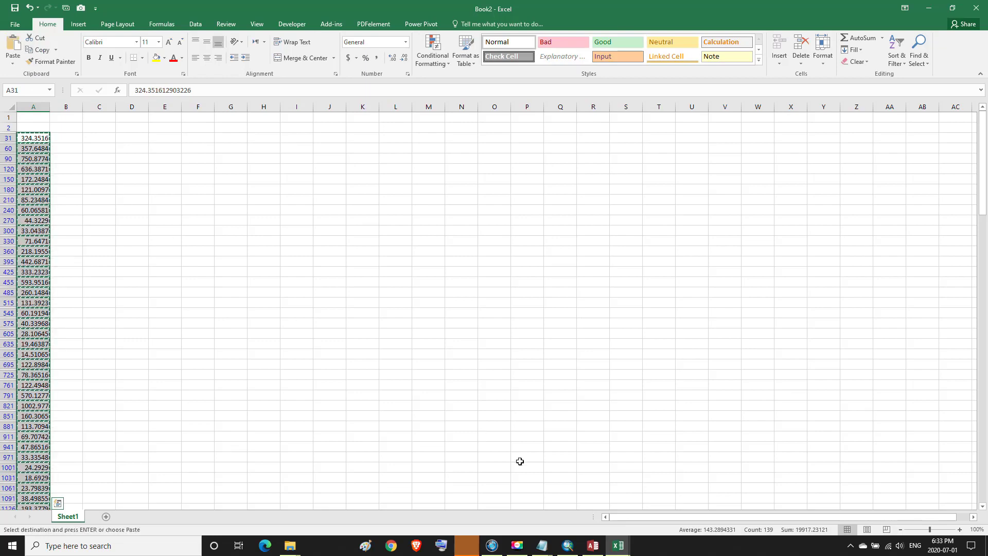
Paste the copied flows as values into Book3 starting at B2, under MONTH
mouse_move(621, 545)
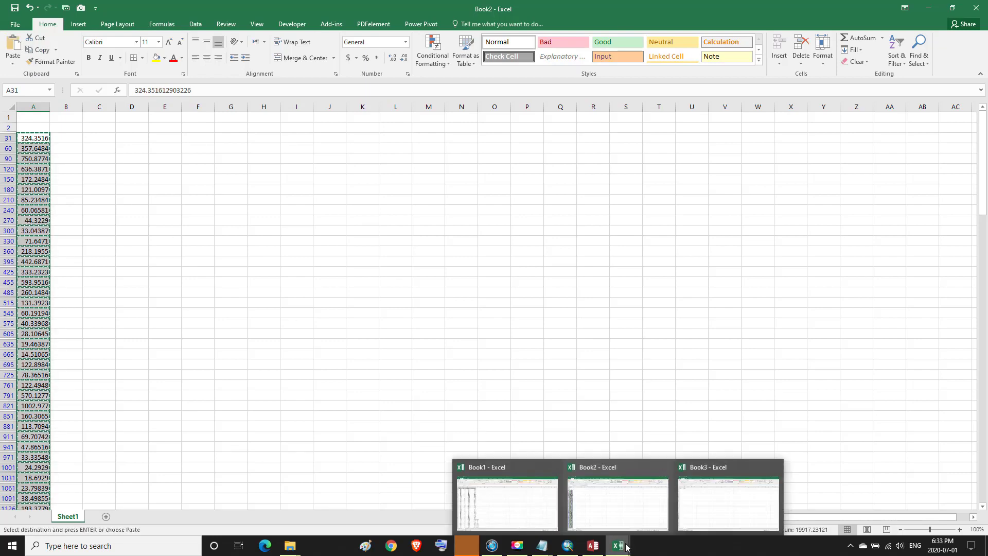
click(692, 512)
click(63, 128)
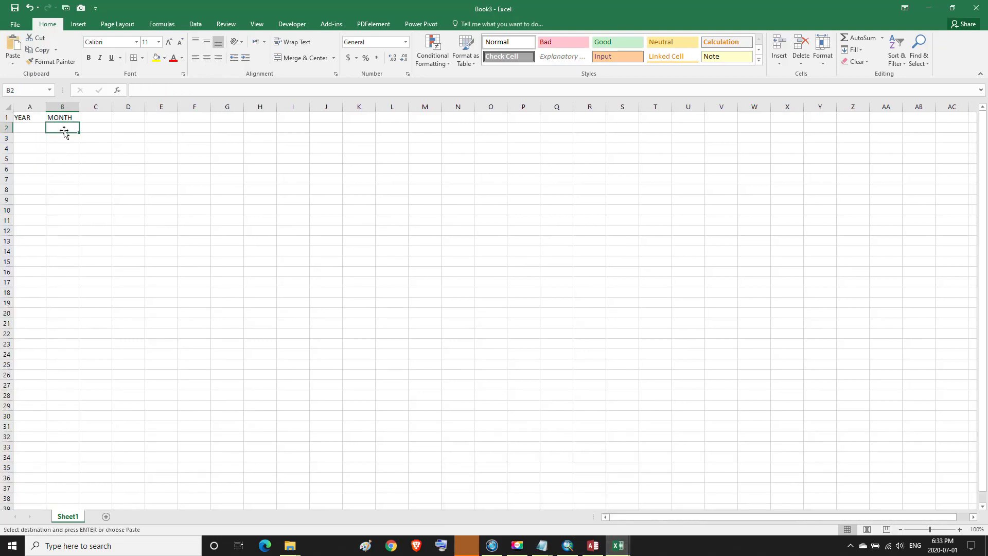
click(12, 60)
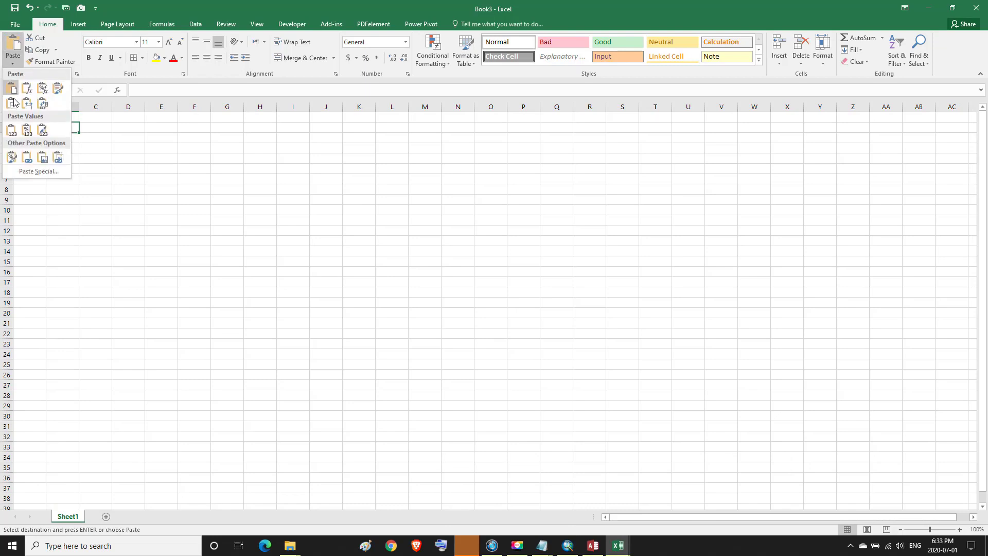
click(14, 133)
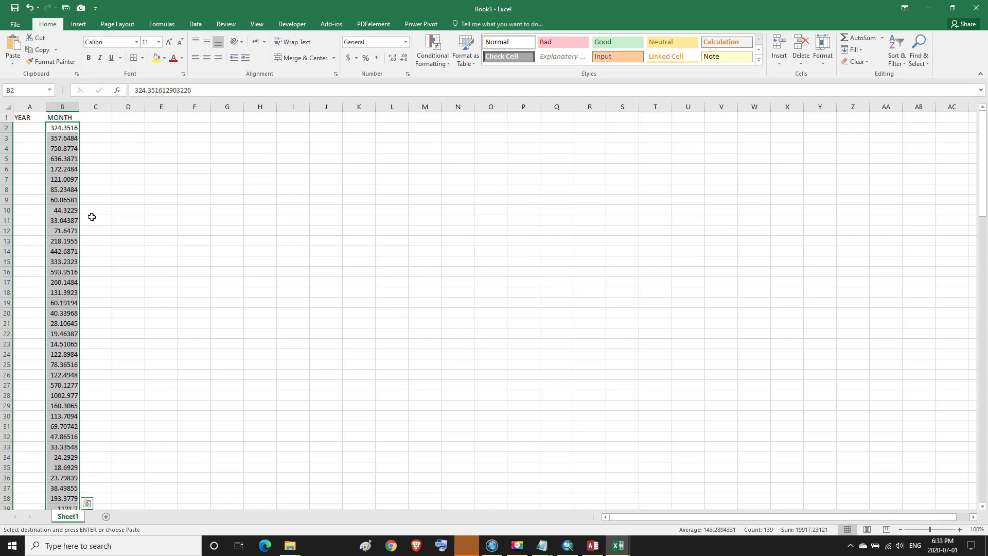
Fill the year 2033 into A2 through A13
click(28, 131)
text(2)
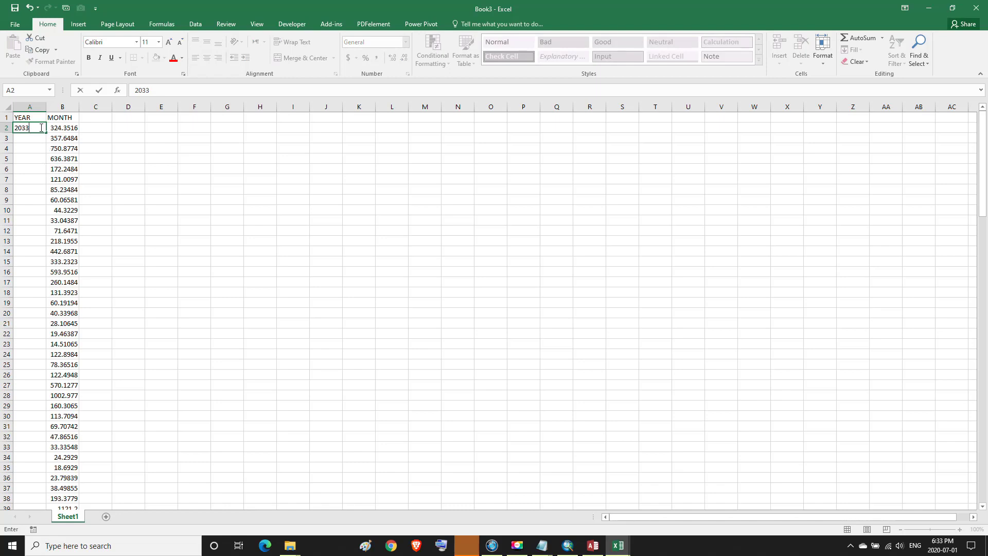
text(033)
key(ctrl+Return)
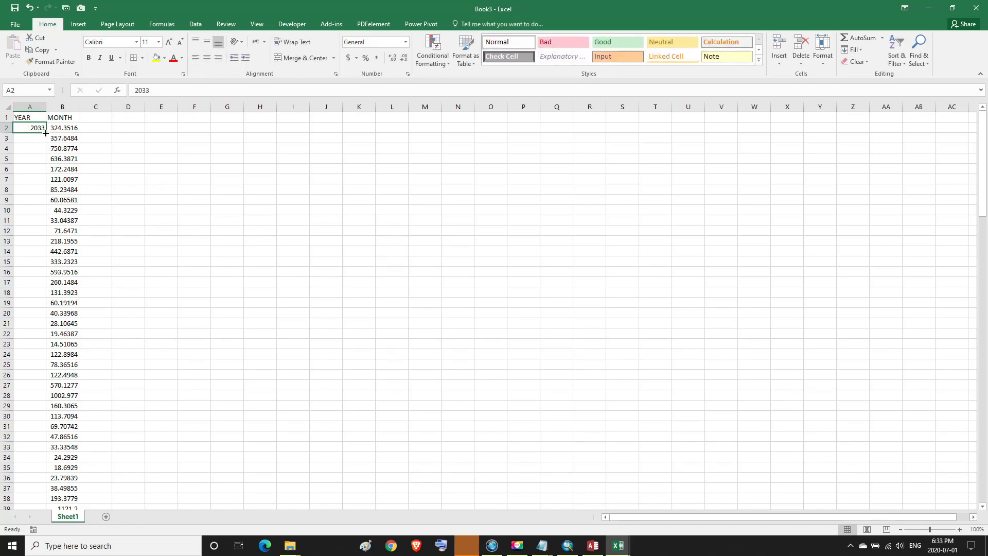
drag(45, 133, 25, 374)
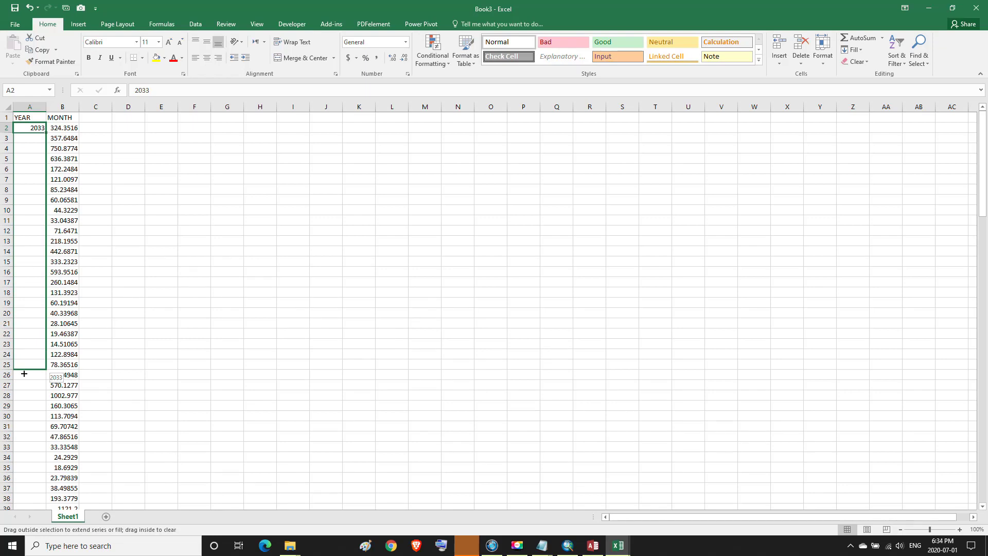
drag(24, 373, 27, 249)
Fill the year 2004 into A14 through A25
click(28, 253)
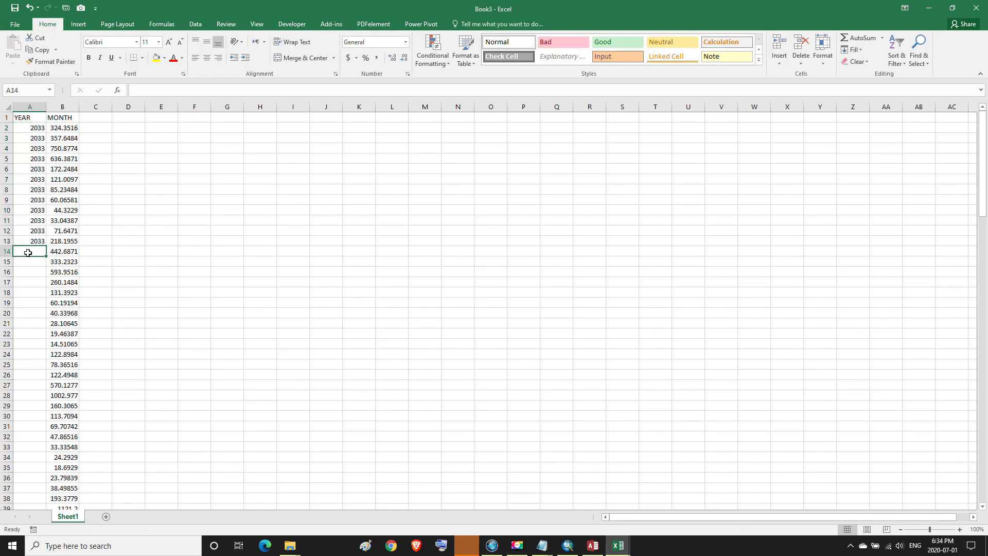
text(2004)
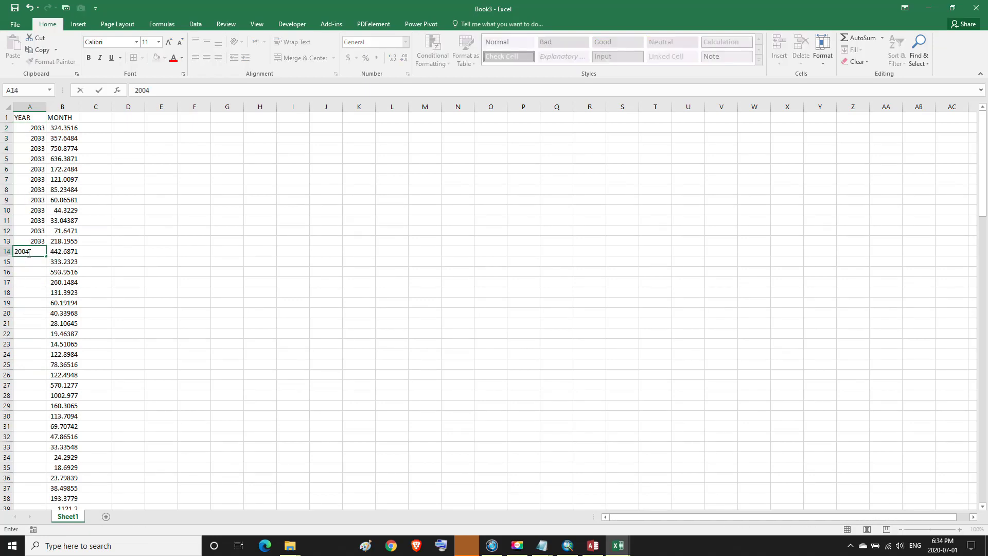
key(Return)
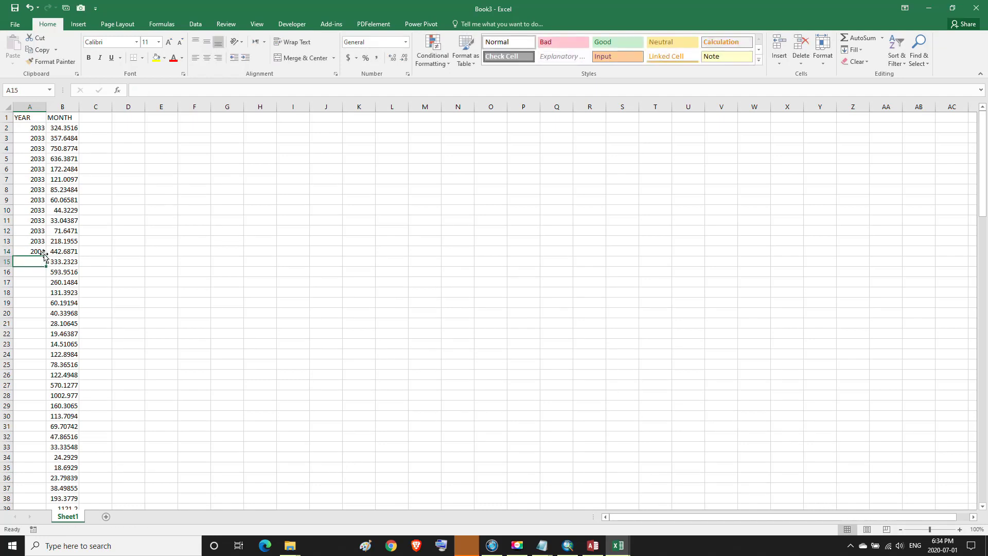
click(44, 253)
drag(45, 260, 39, 367)
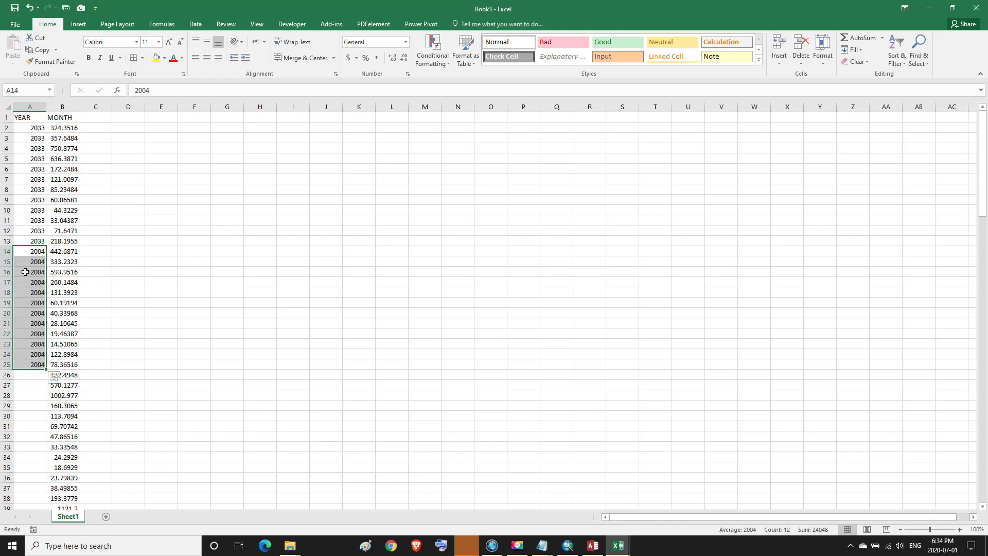
click(108, 221)
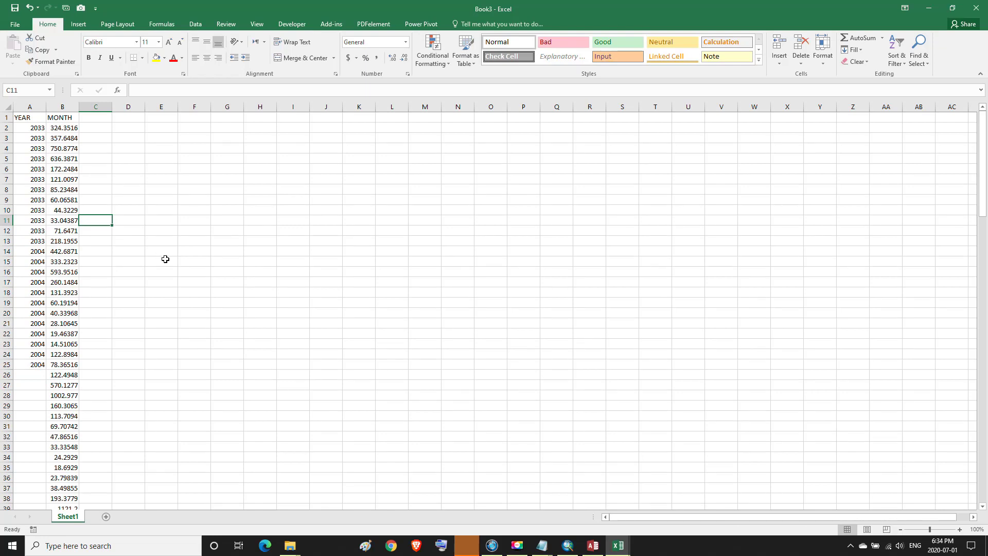
Fill C2:C25 with the series 1 to 24, then select the flows in B2:B25
click(94, 128)
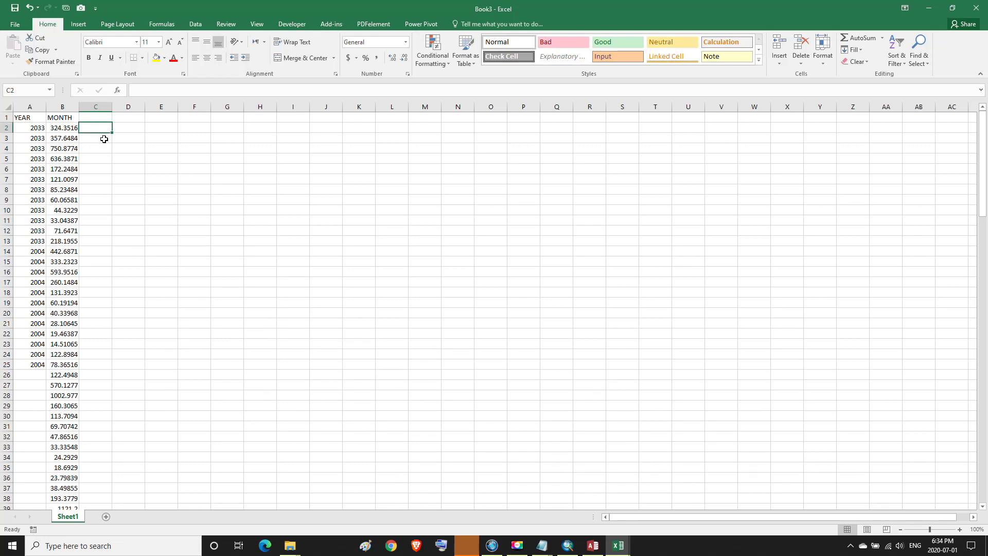
text(1)
click(104, 139)
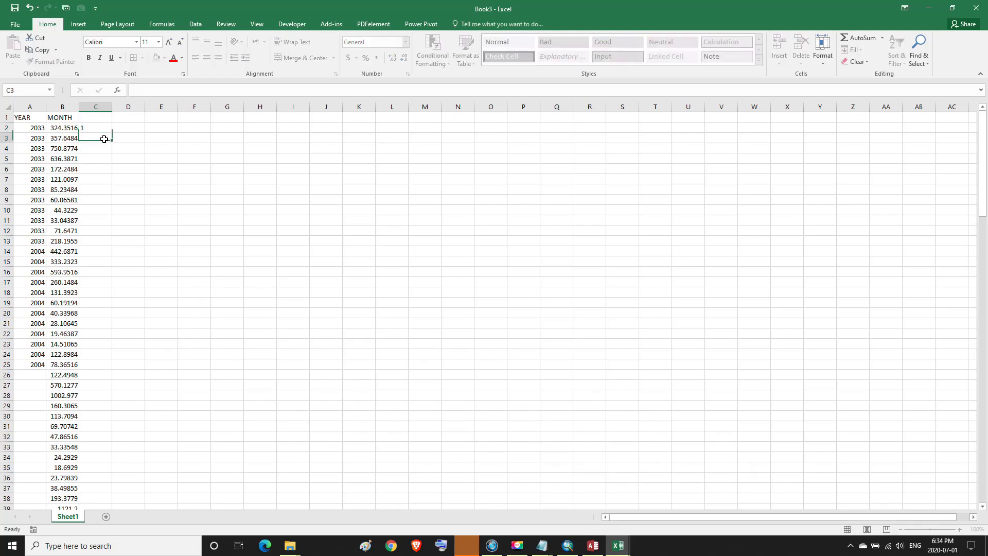
text(2)
click(88, 150)
click(100, 129)
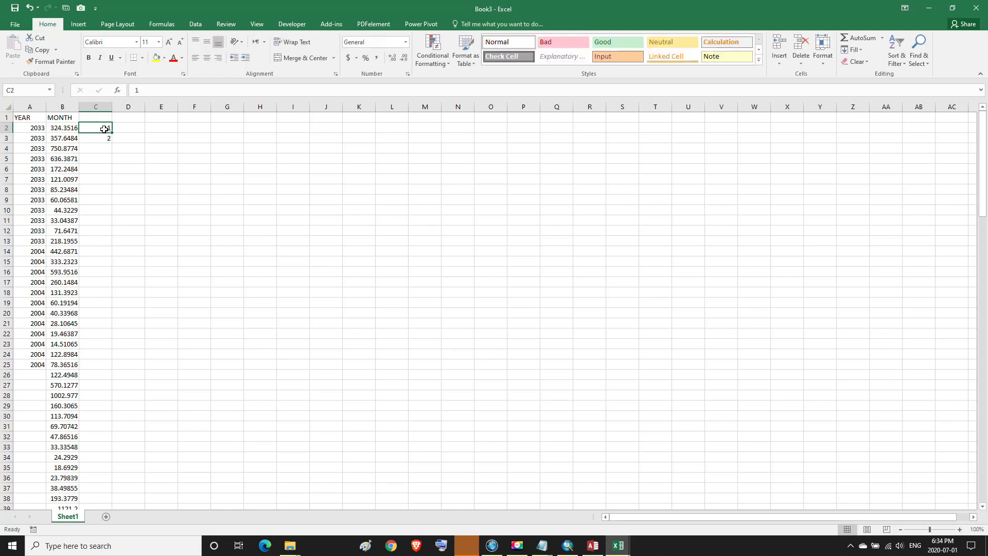
drag(103, 134, 114, 369)
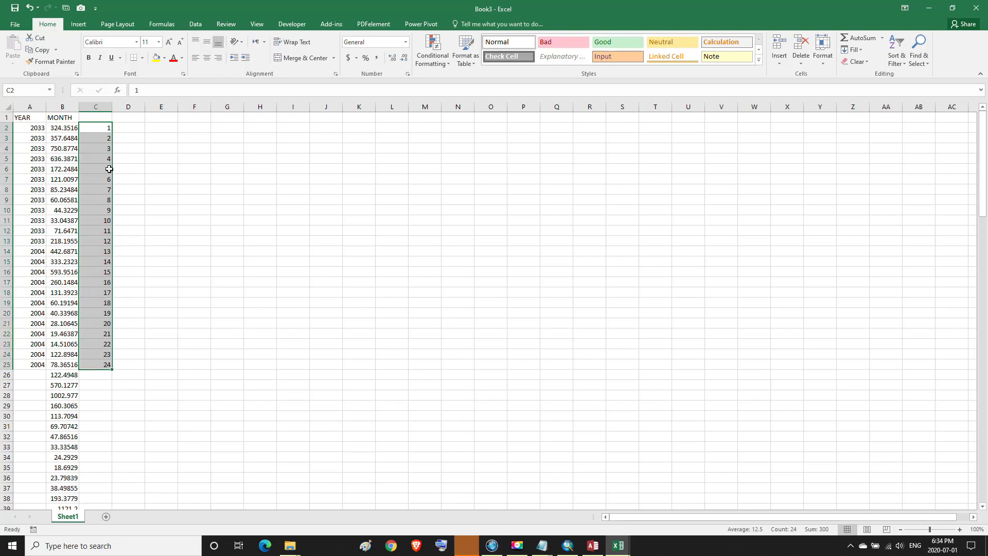
click(110, 127)
click(98, 364)
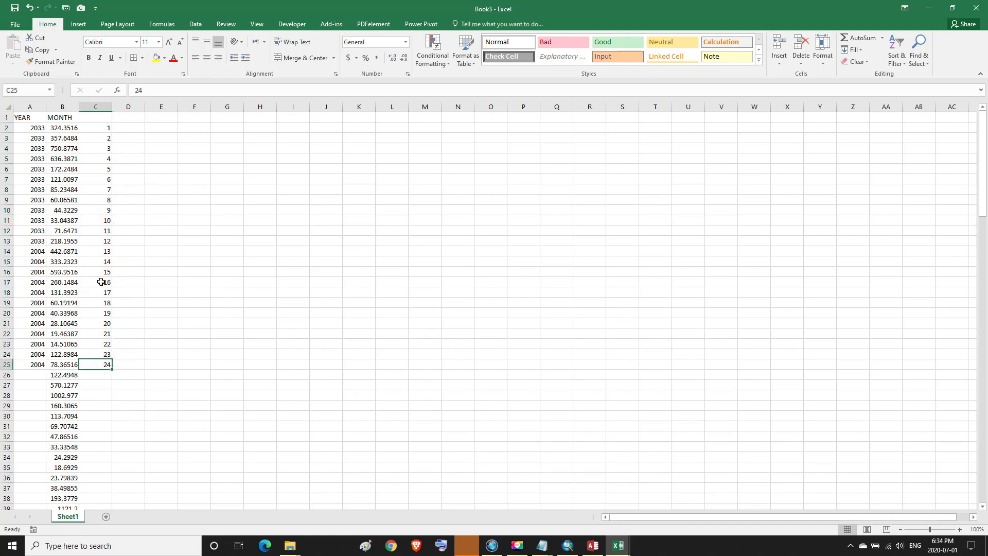
drag(65, 128, 63, 371)
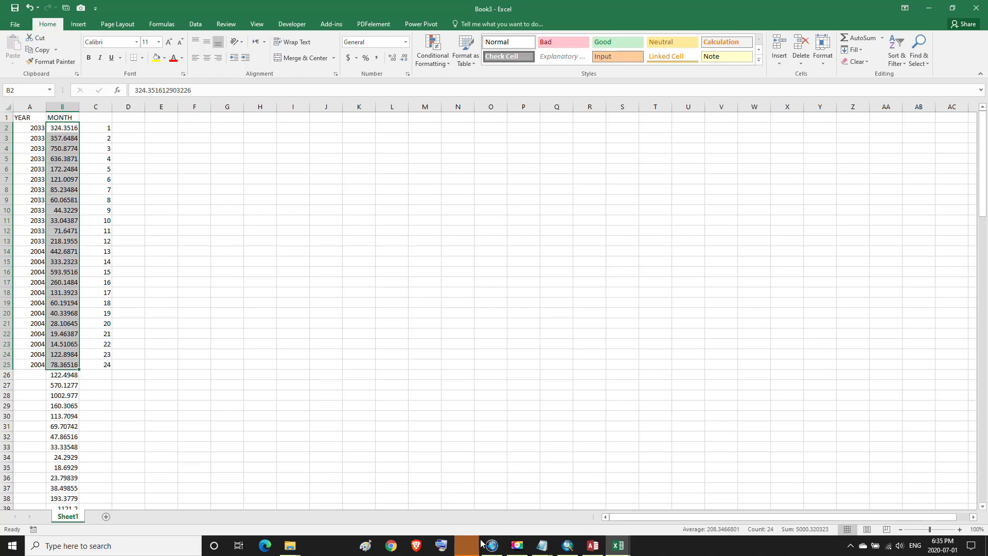
Copy the 24 monthly flows and open SCH 1.xlsm from the desktop
click(517, 547)
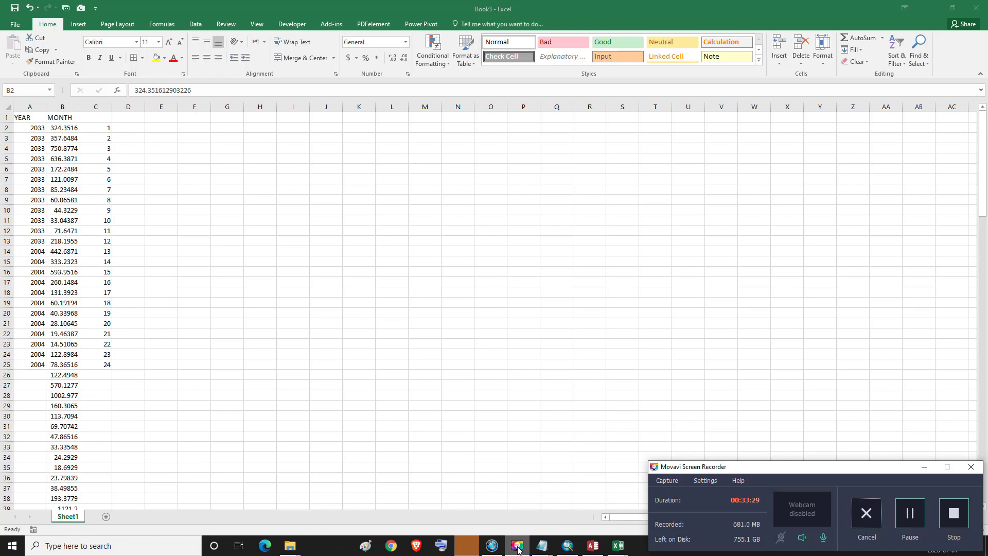
click(517, 547)
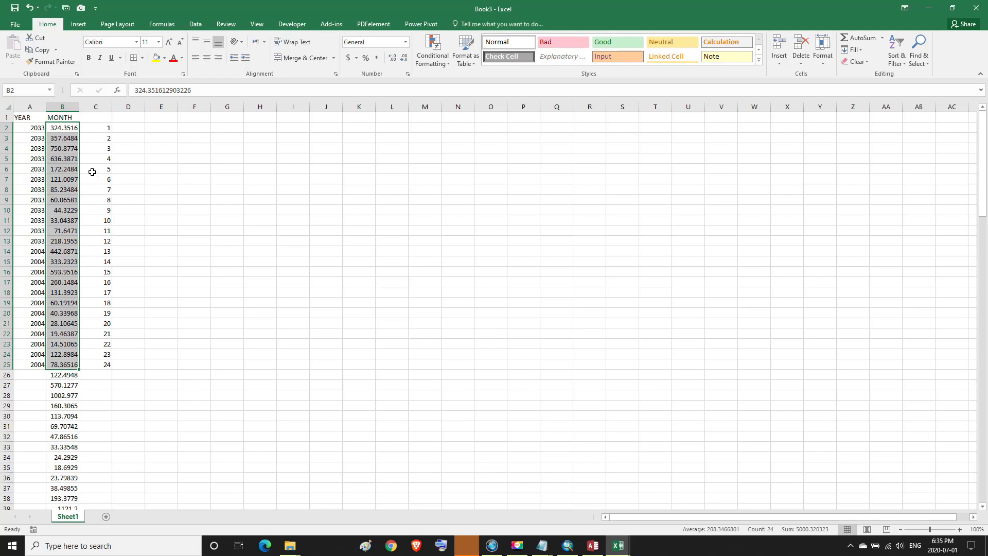
click(41, 51)
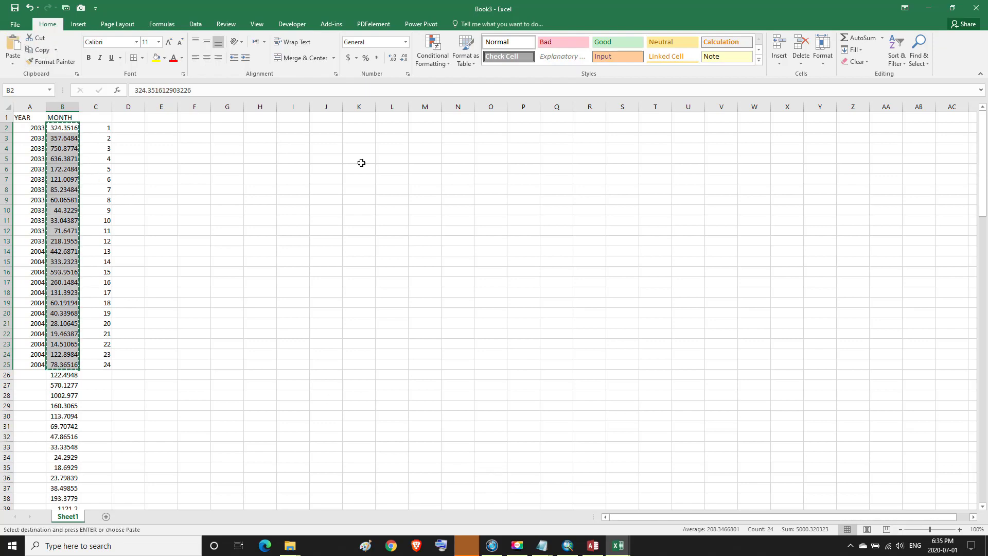
click(931, 15)
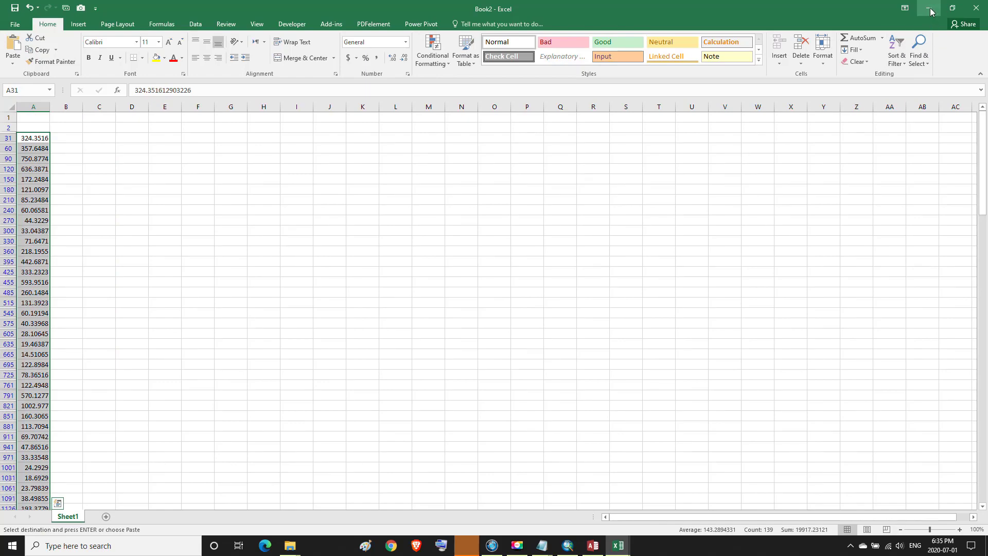
click(930, 9)
click(930, 9)
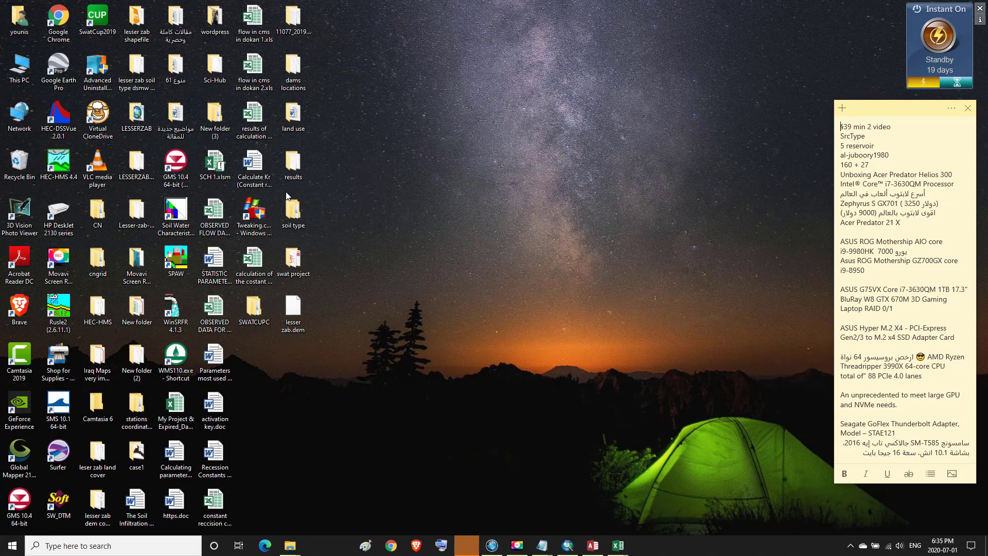
click(222, 168)
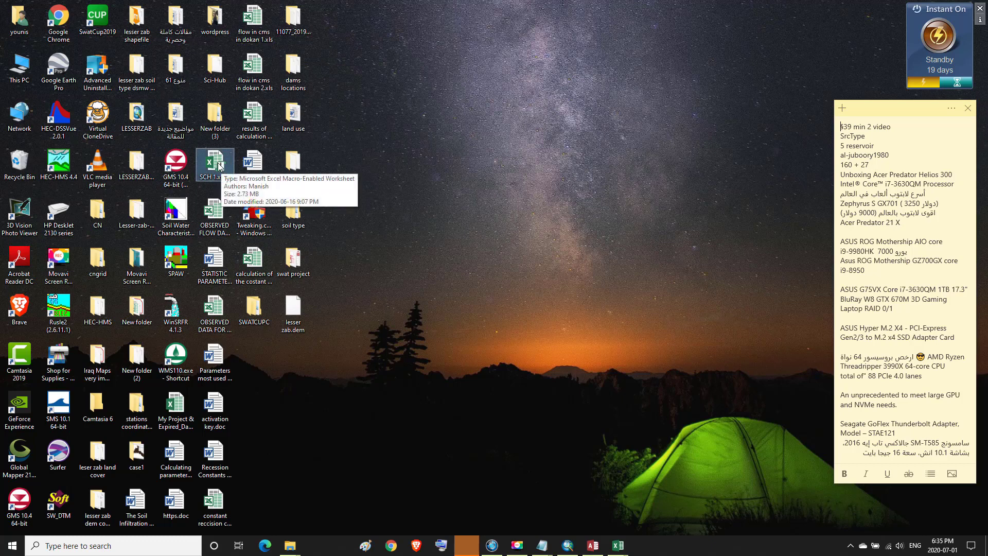
double_click(218, 164)
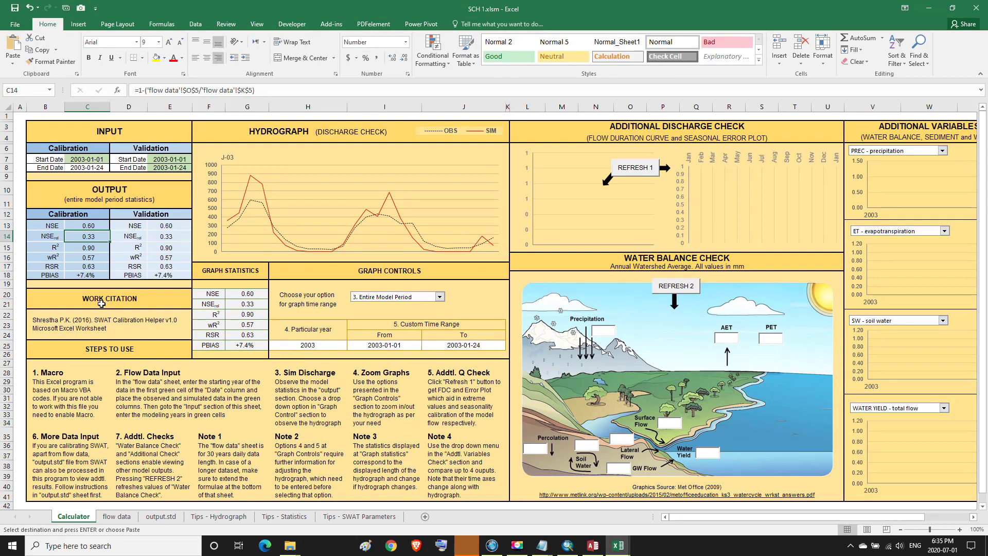
Review the NSE, R² and PBIAS formulas in C13–C18, then go to the flow data sheet
click(88, 227)
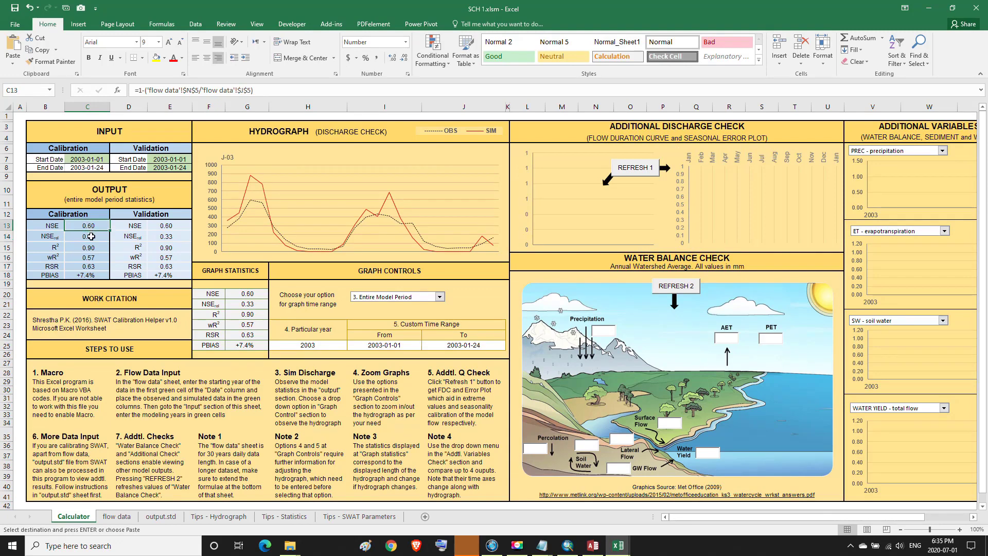
click(91, 237)
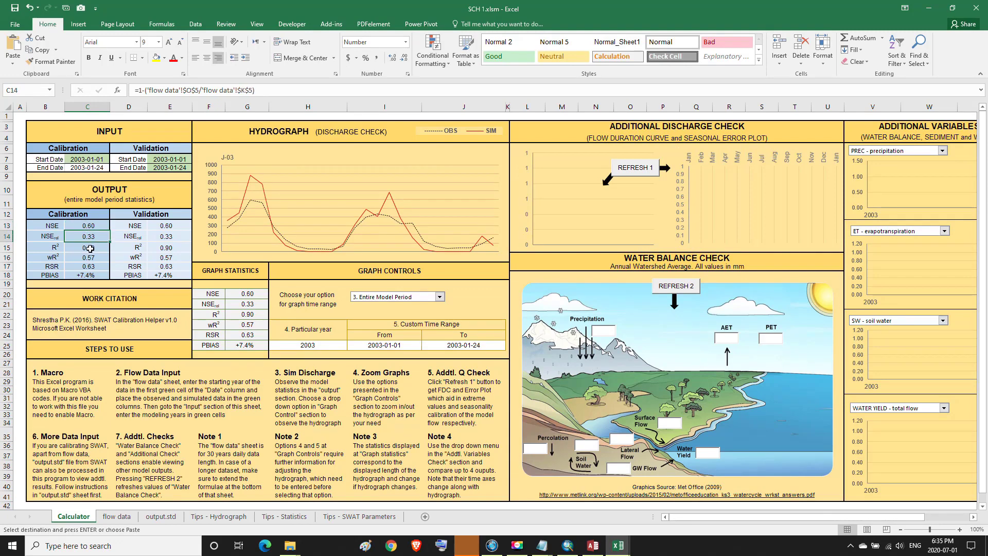
click(90, 226)
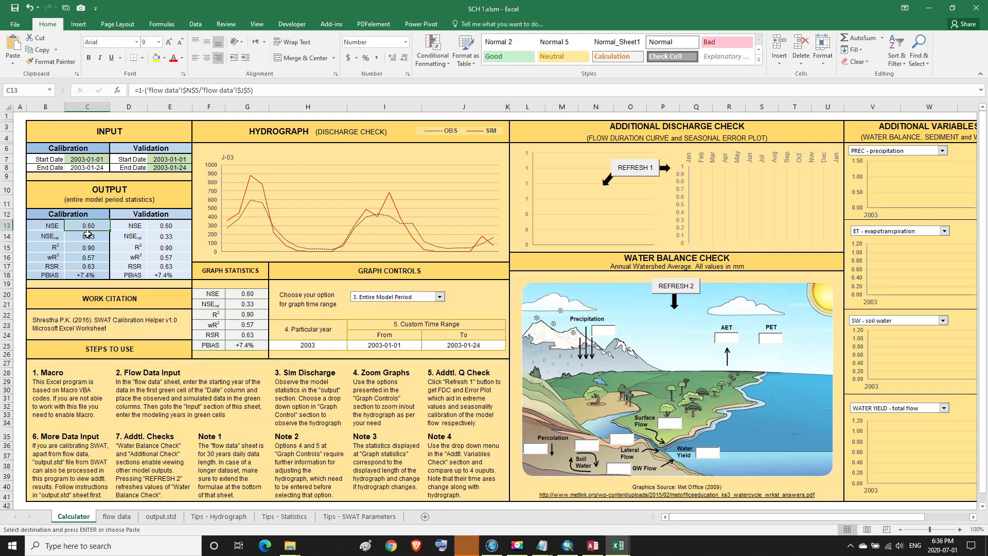
click(88, 237)
click(87, 249)
click(88, 258)
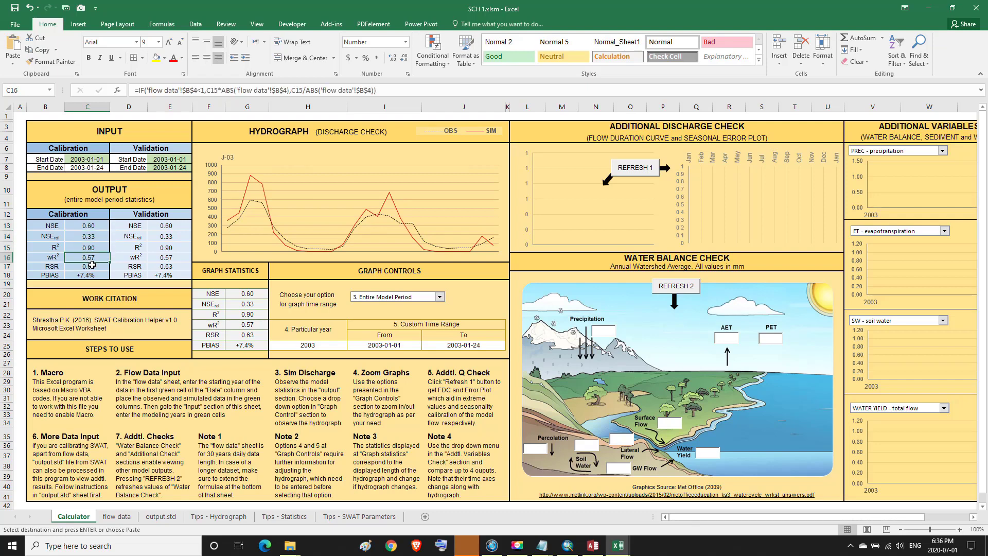
click(89, 266)
click(89, 276)
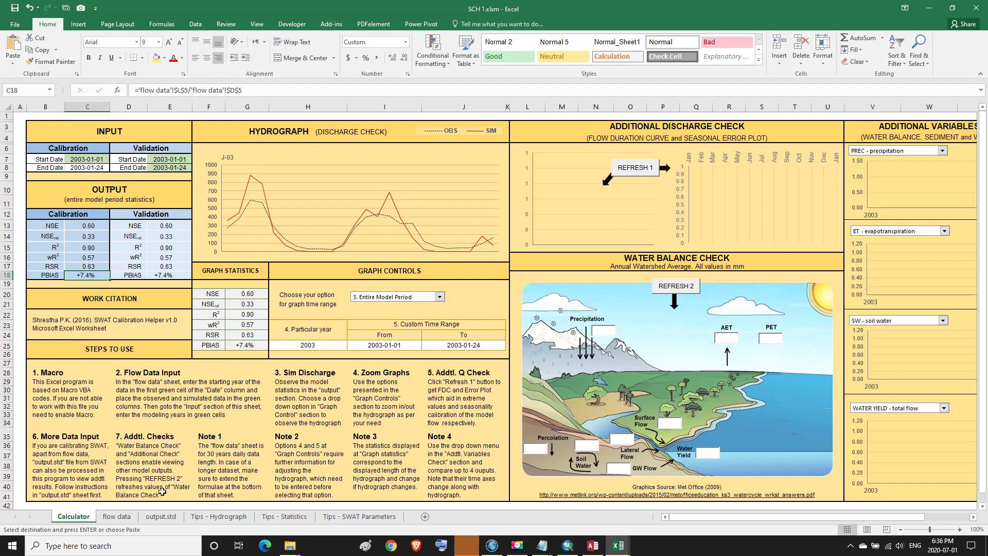
click(152, 519)
click(116, 516)
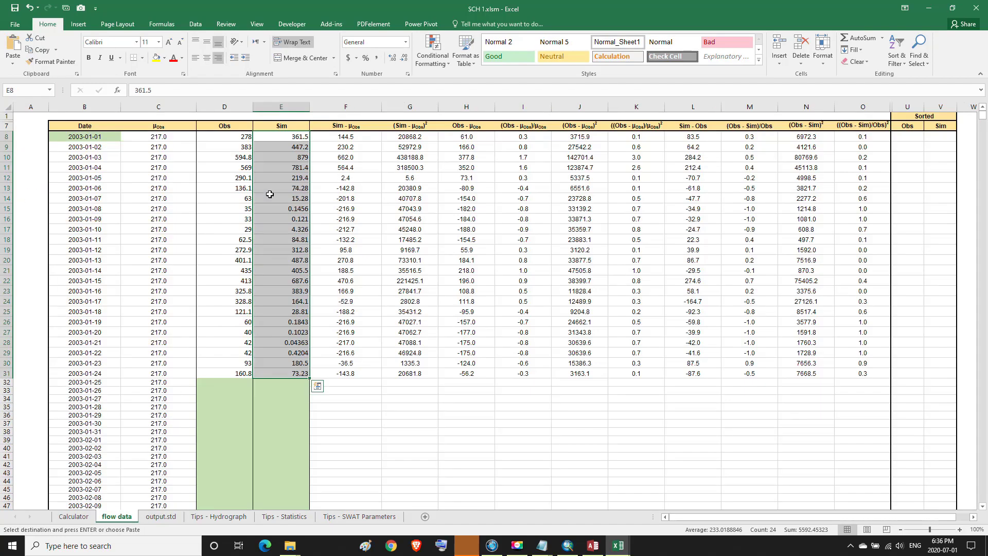
Paste the monthly flows into the Sim column at E8 and return to the Calculator
click(291, 137)
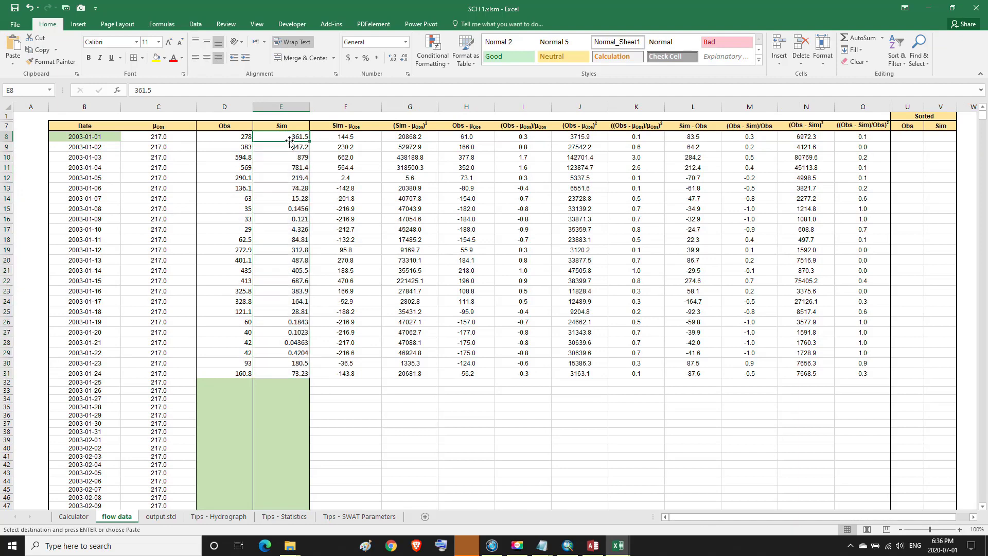
click(19, 45)
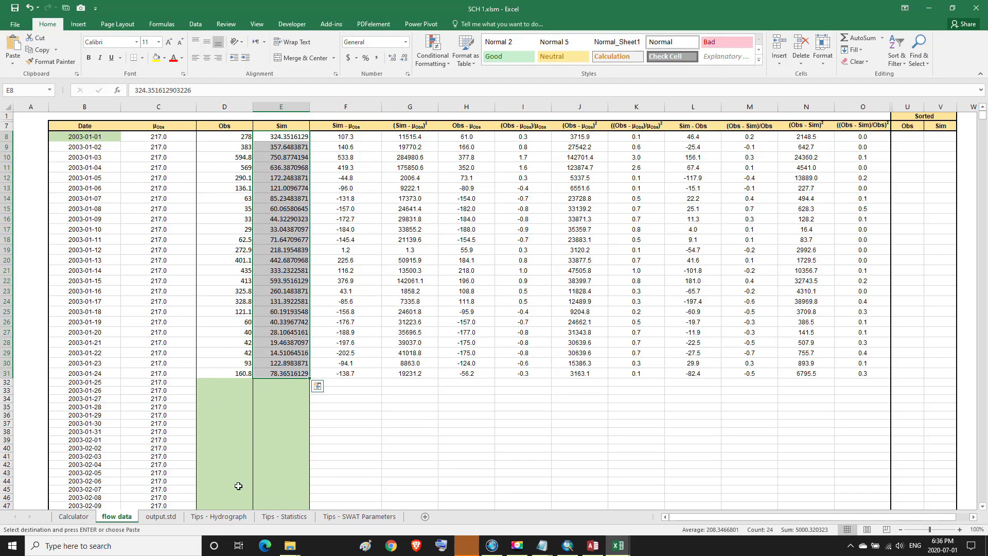
click(75, 517)
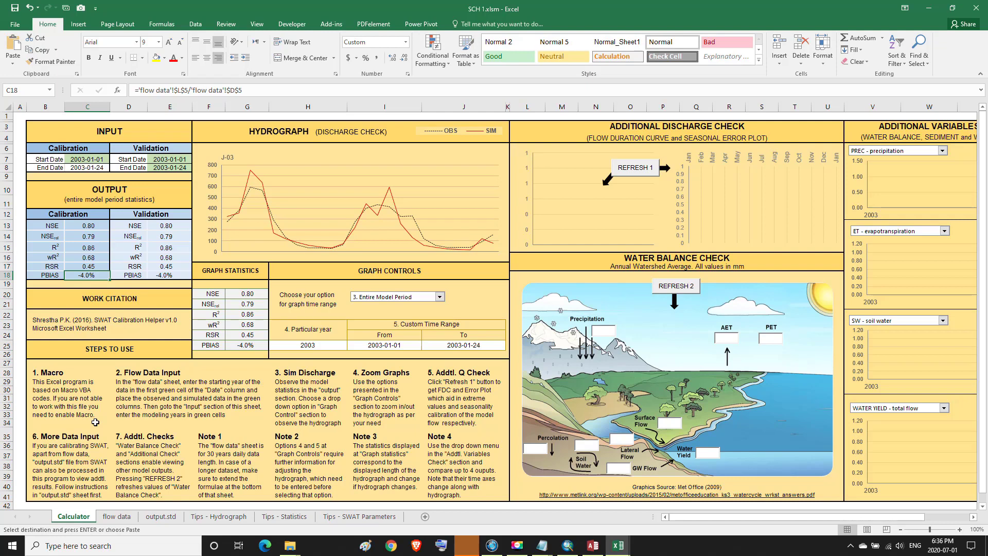
Check the updated statistics in C14–C18 (NSE 0.80, R² 0.86, PBIAS -4.0%) and minimize SCH 1.xlsm
click(89, 235)
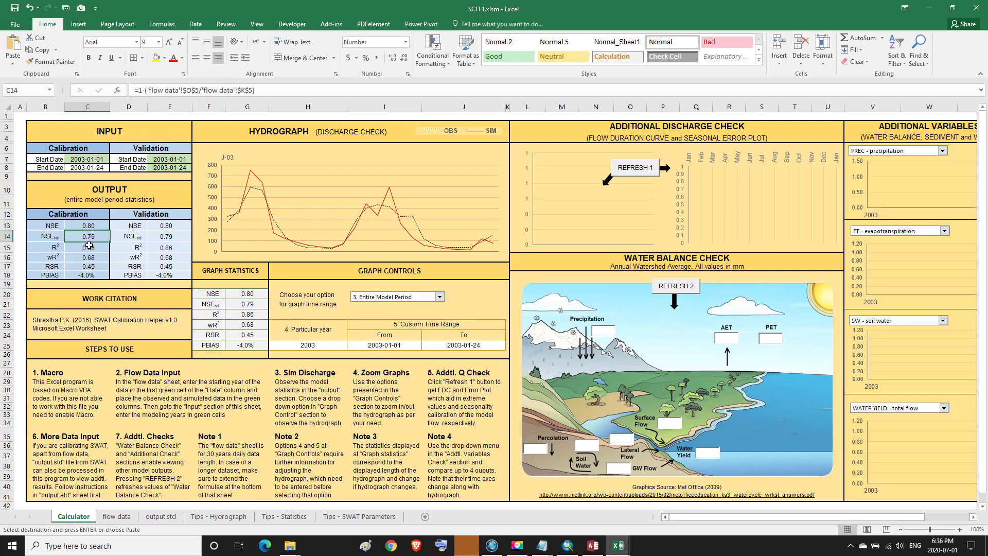
click(88, 248)
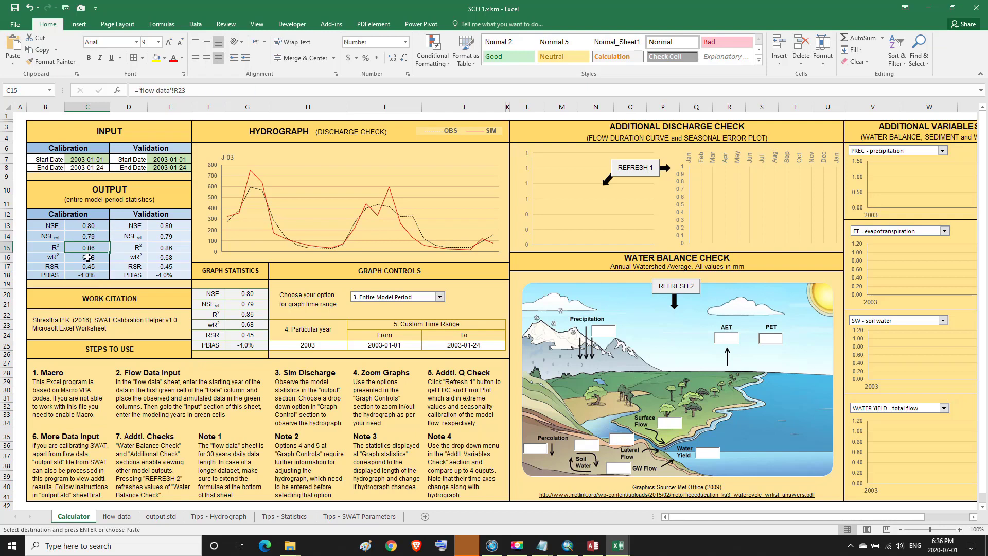
click(87, 257)
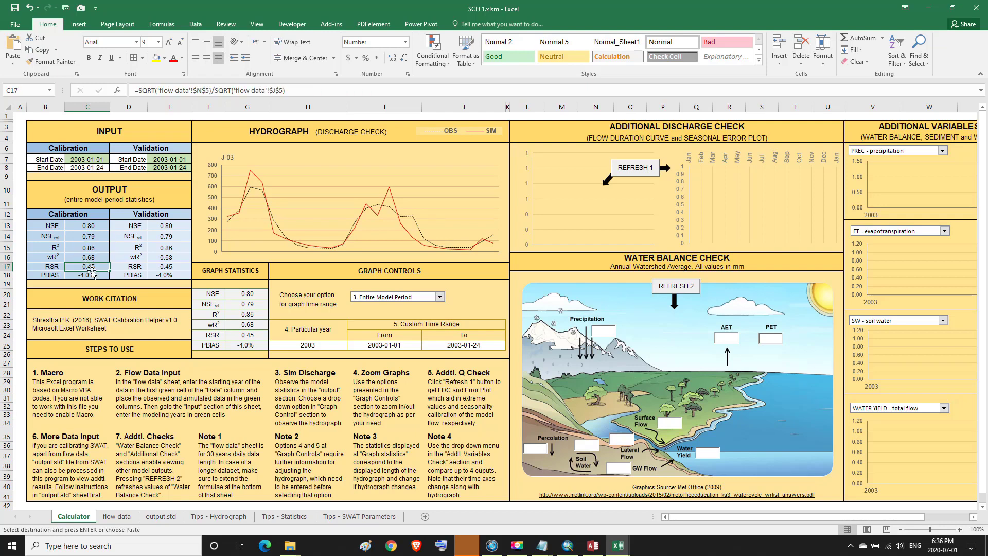
click(90, 268)
click(90, 276)
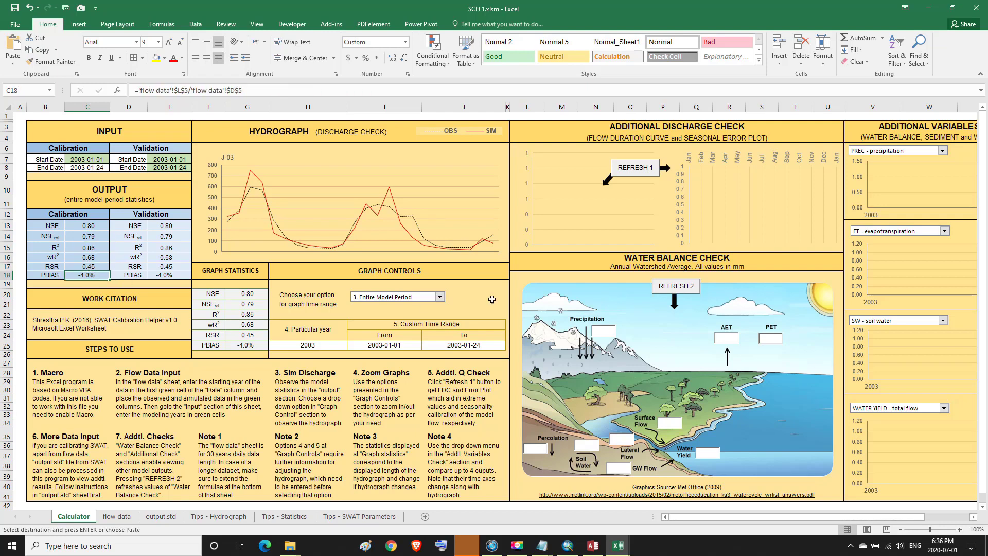
click(931, 11)
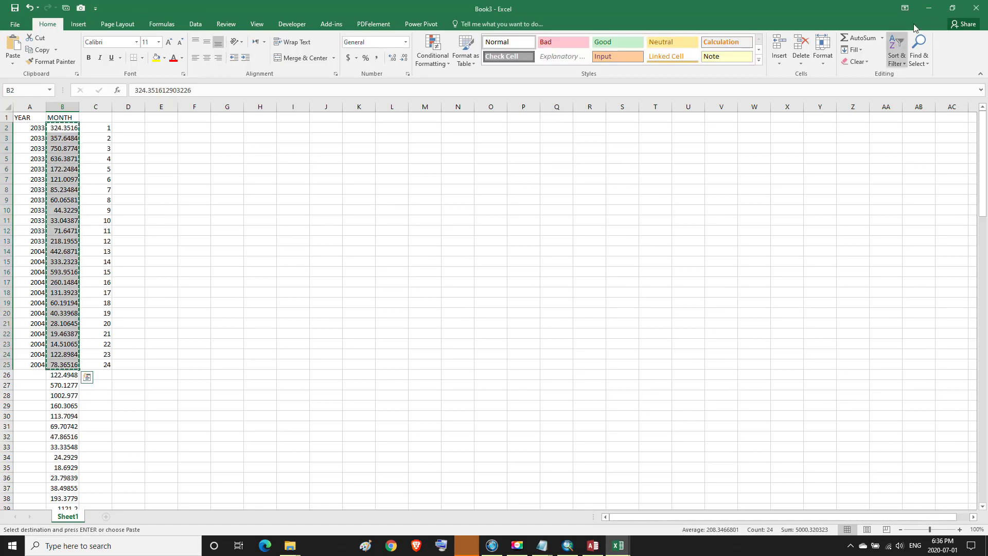
Open STATISTIC PARAMETERS.doc from the desktop
click(929, 9)
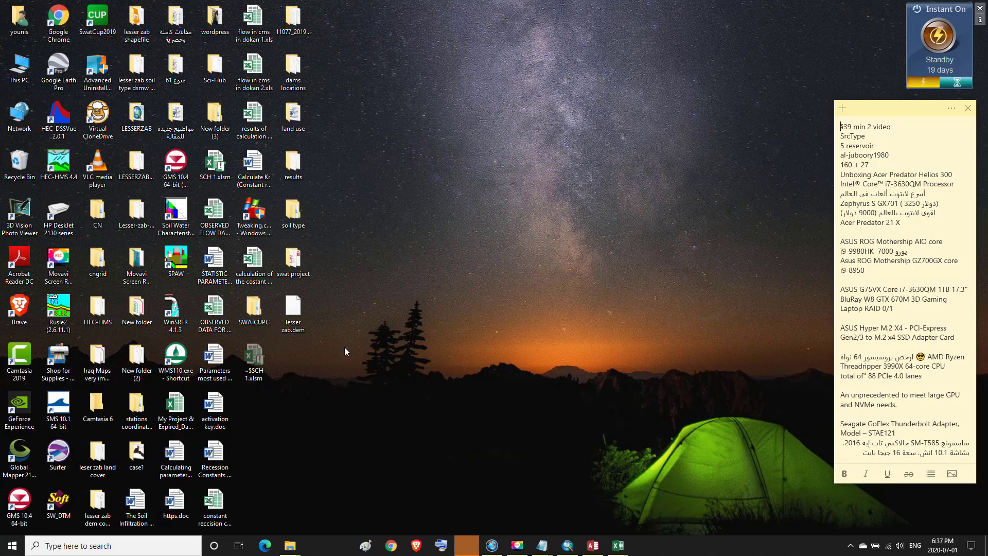
click(215, 269)
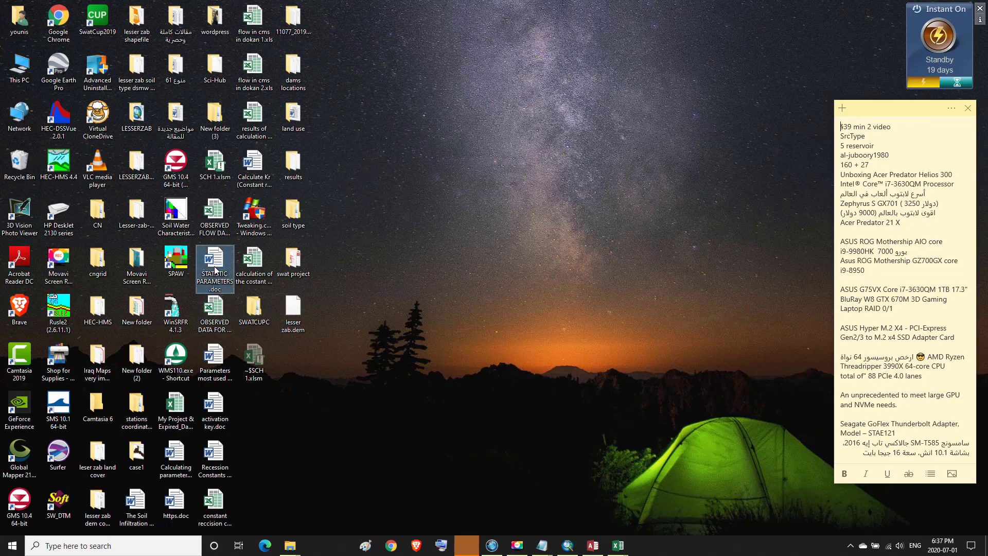
double_click(215, 269)
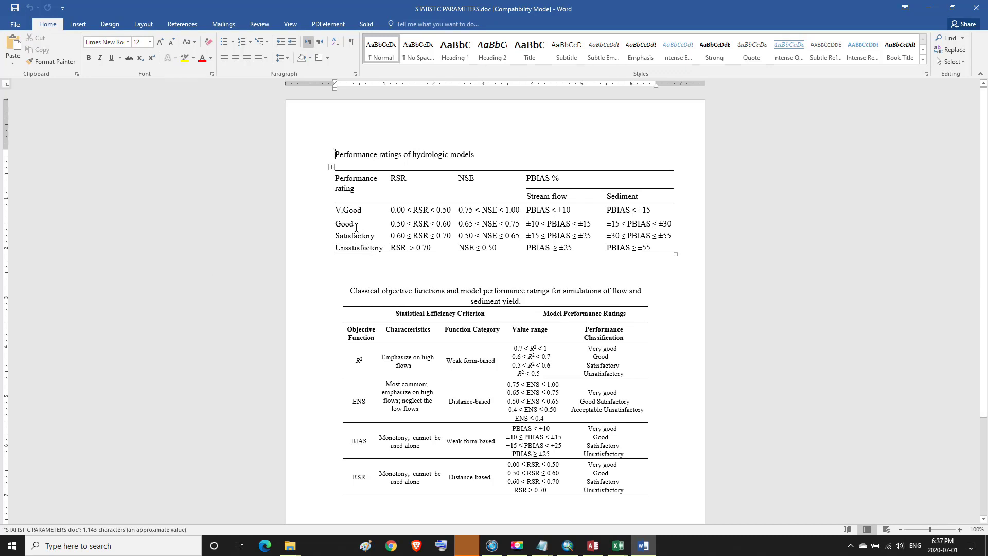
Highlight the table caption and the V.Good thresholds row of the performance ratings table
drag(335, 210, 632, 216)
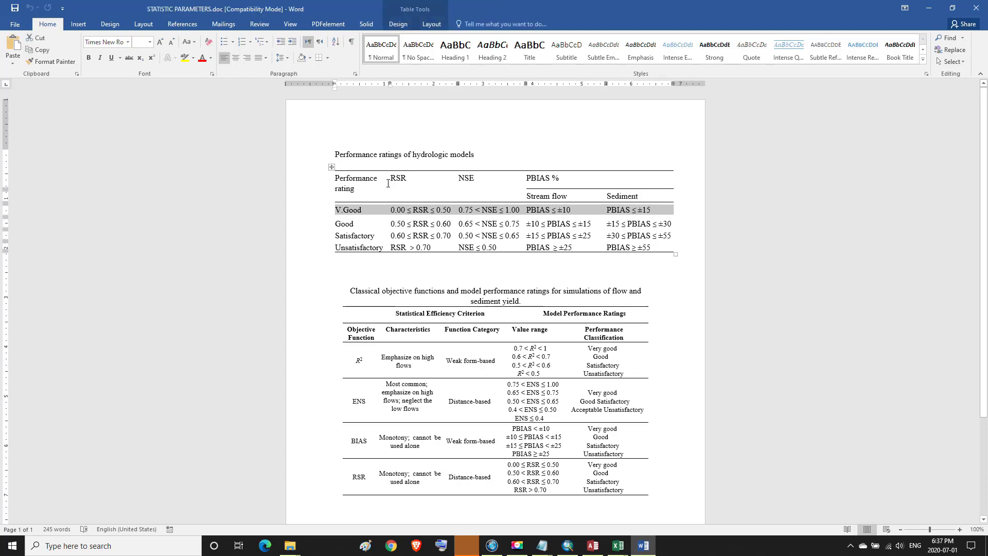
drag(335, 154, 477, 155)
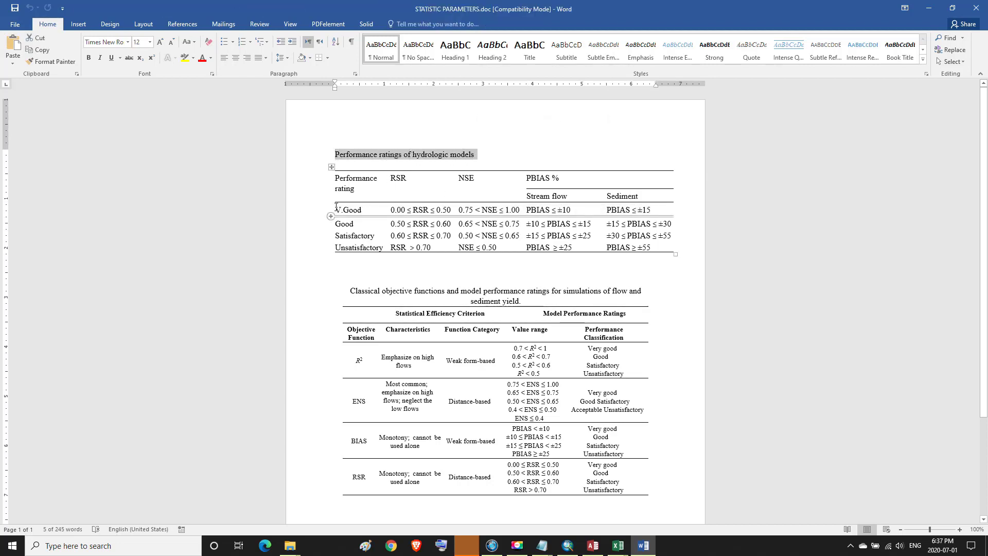
drag(336, 208, 621, 205)
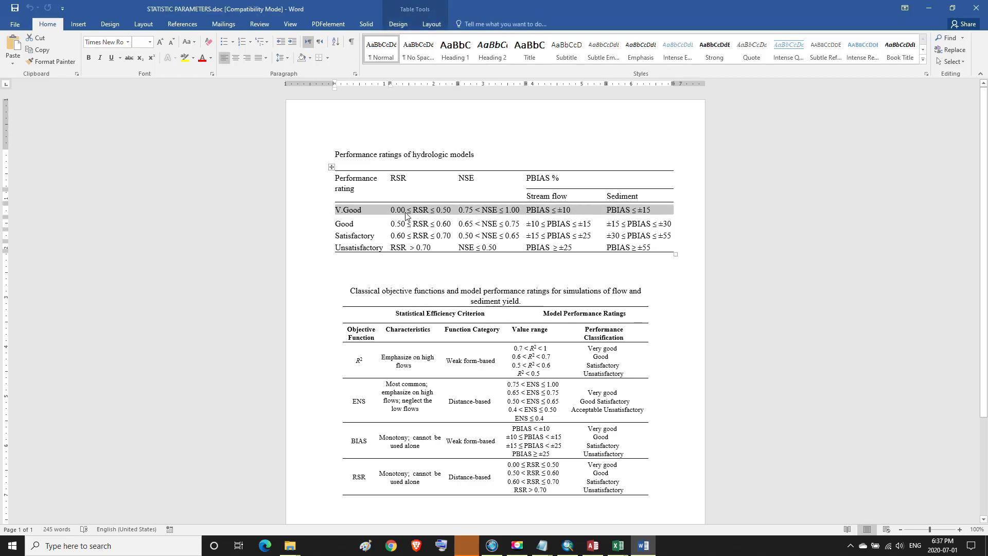